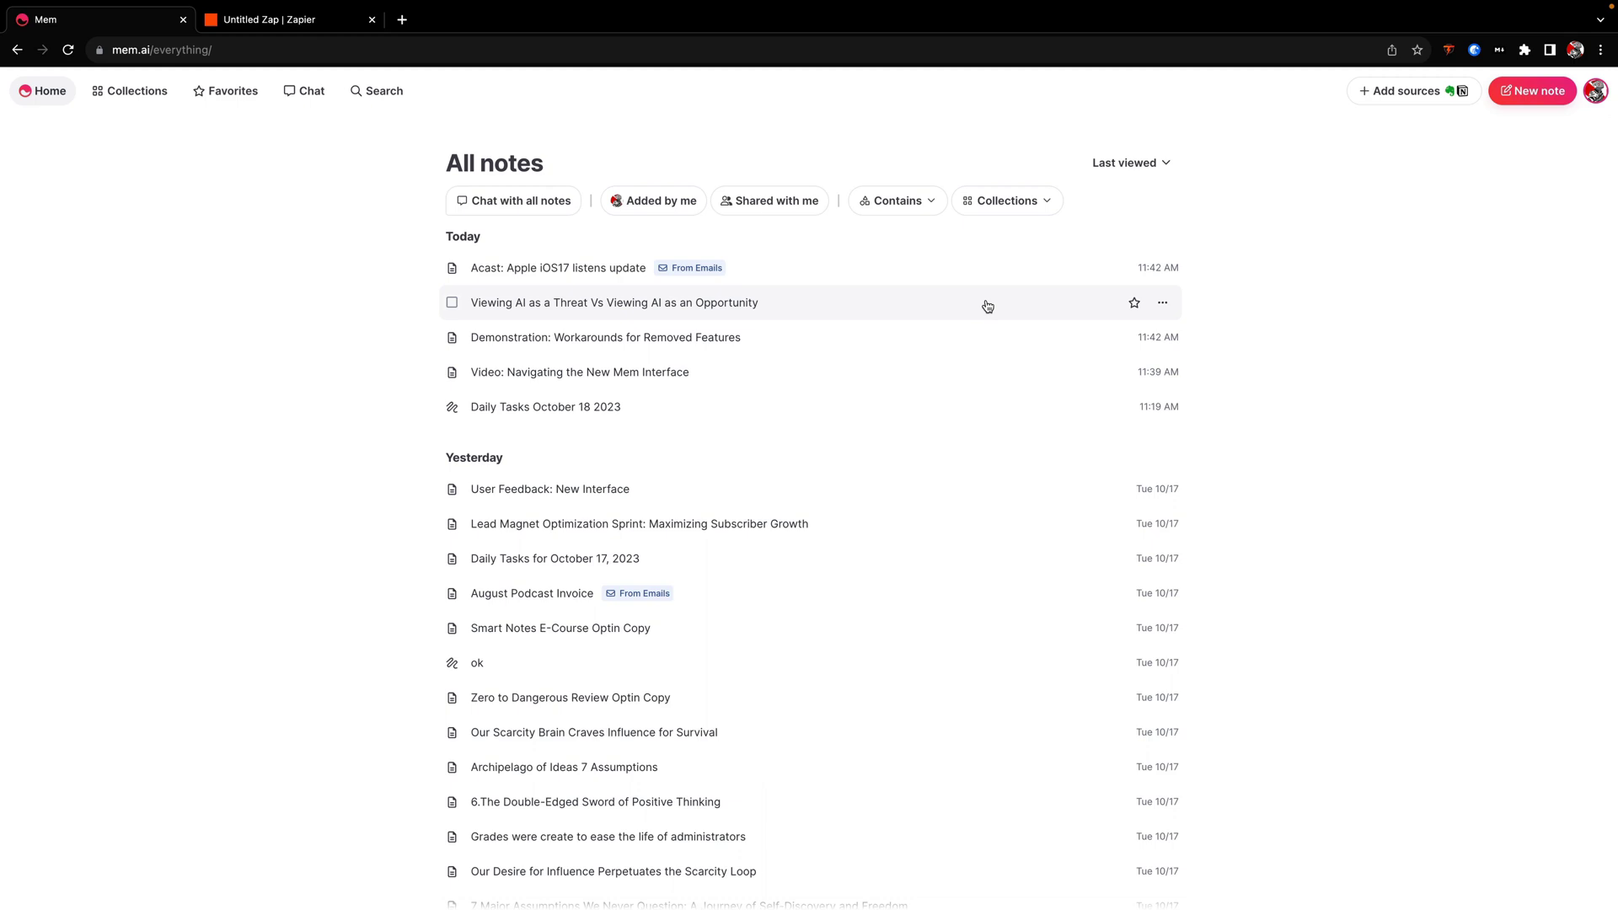
click(1590, 102)
click(1471, 148)
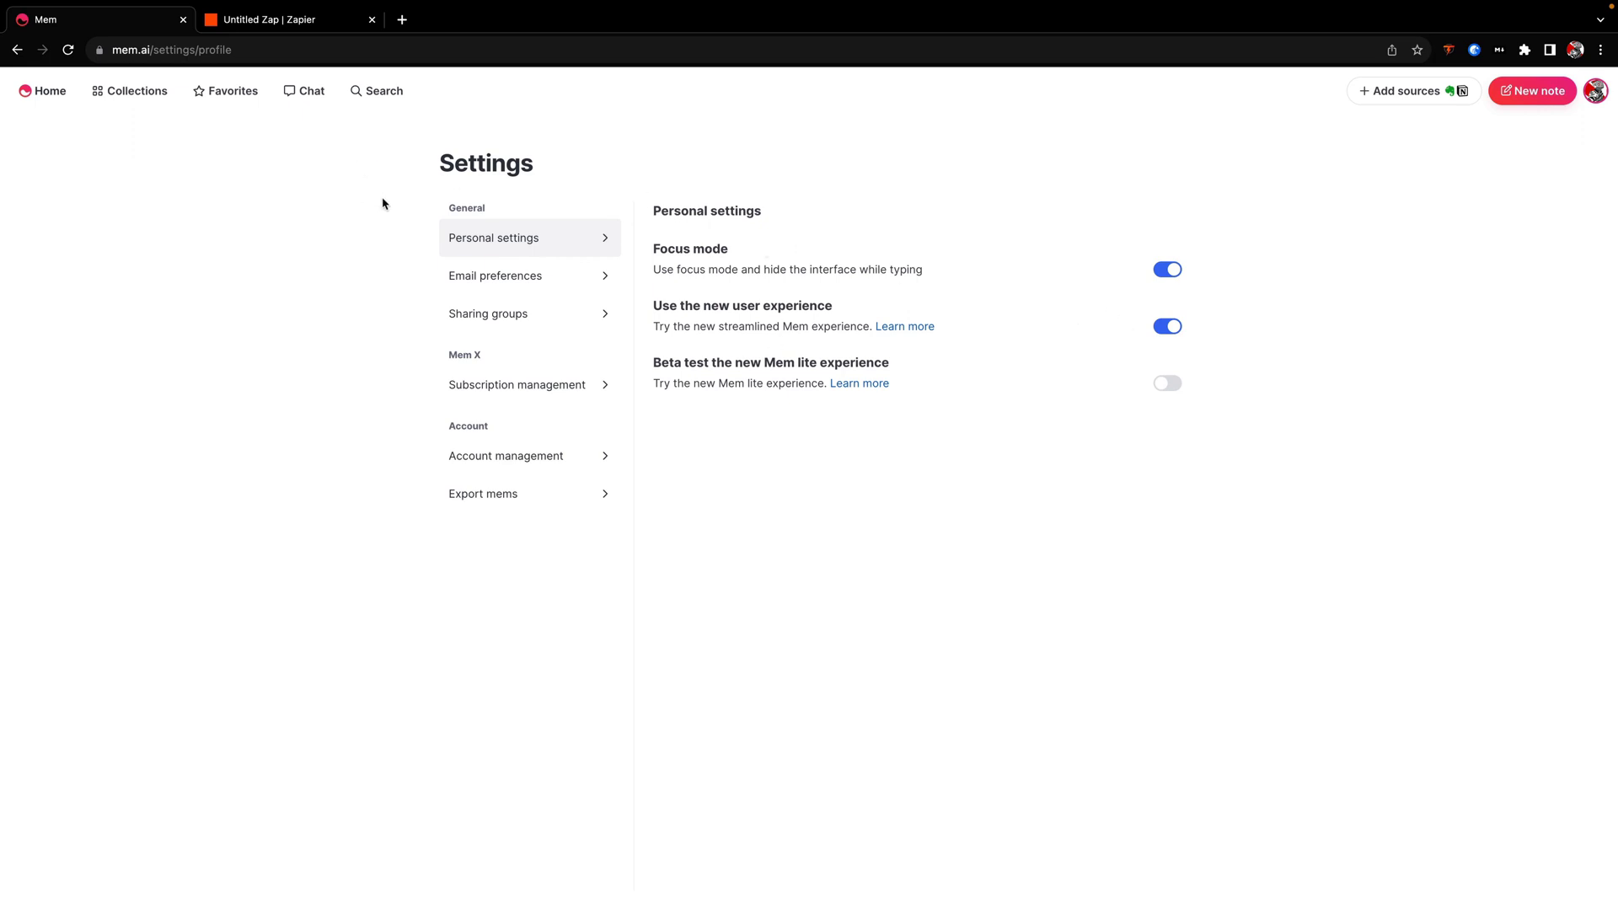
click(46, 91)
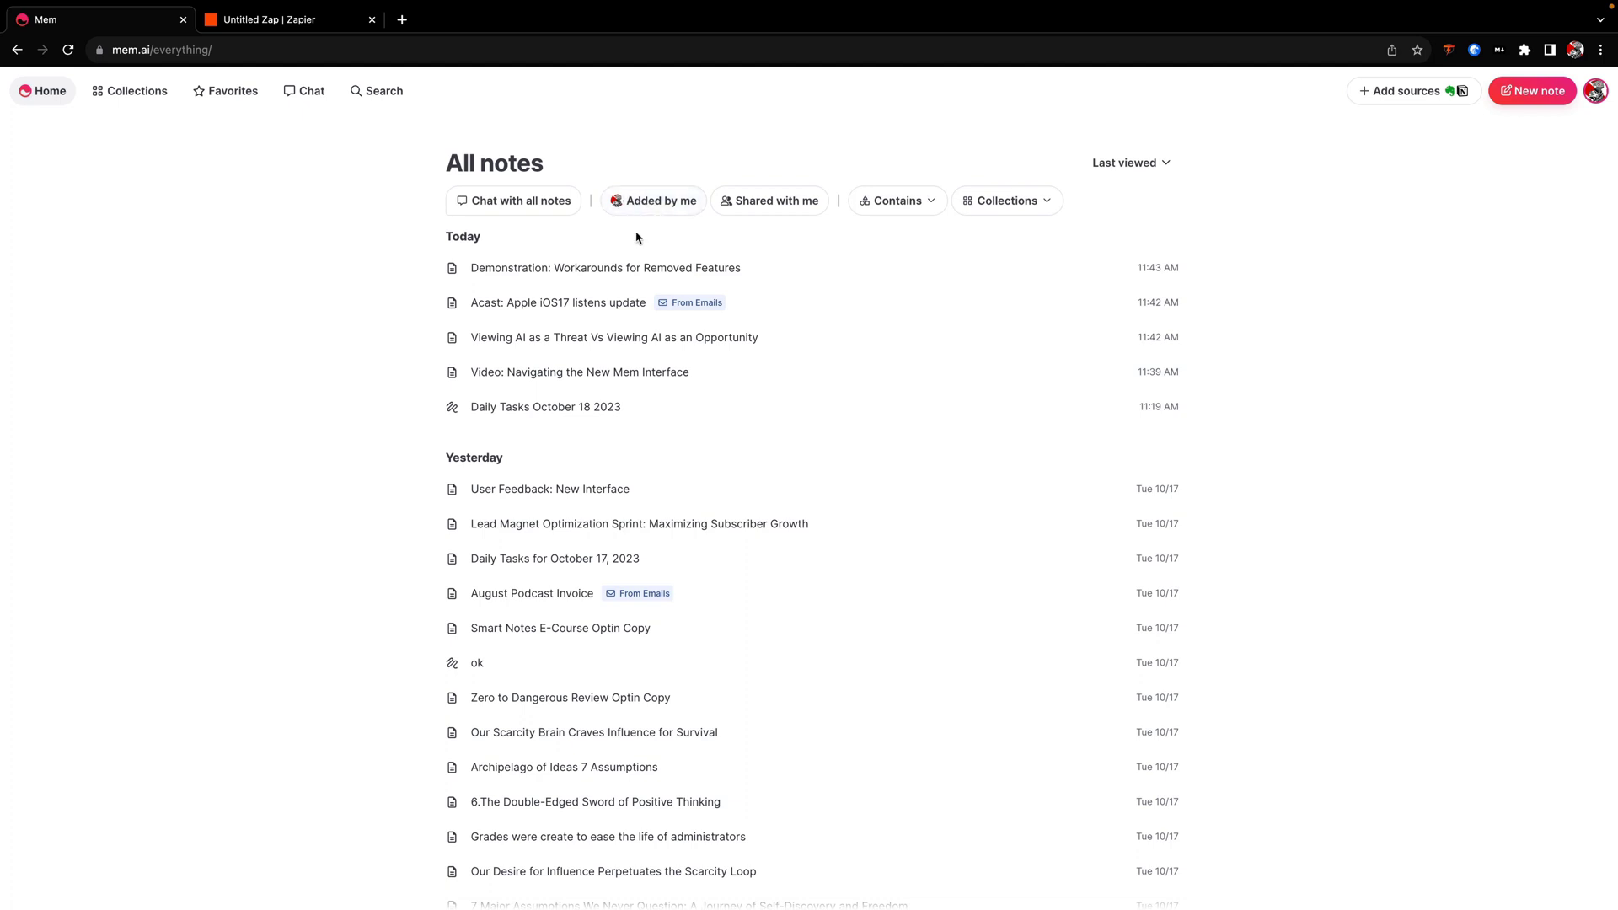
- Browse the Add sources page and return to the All notes list
mouse_move(615, 274)
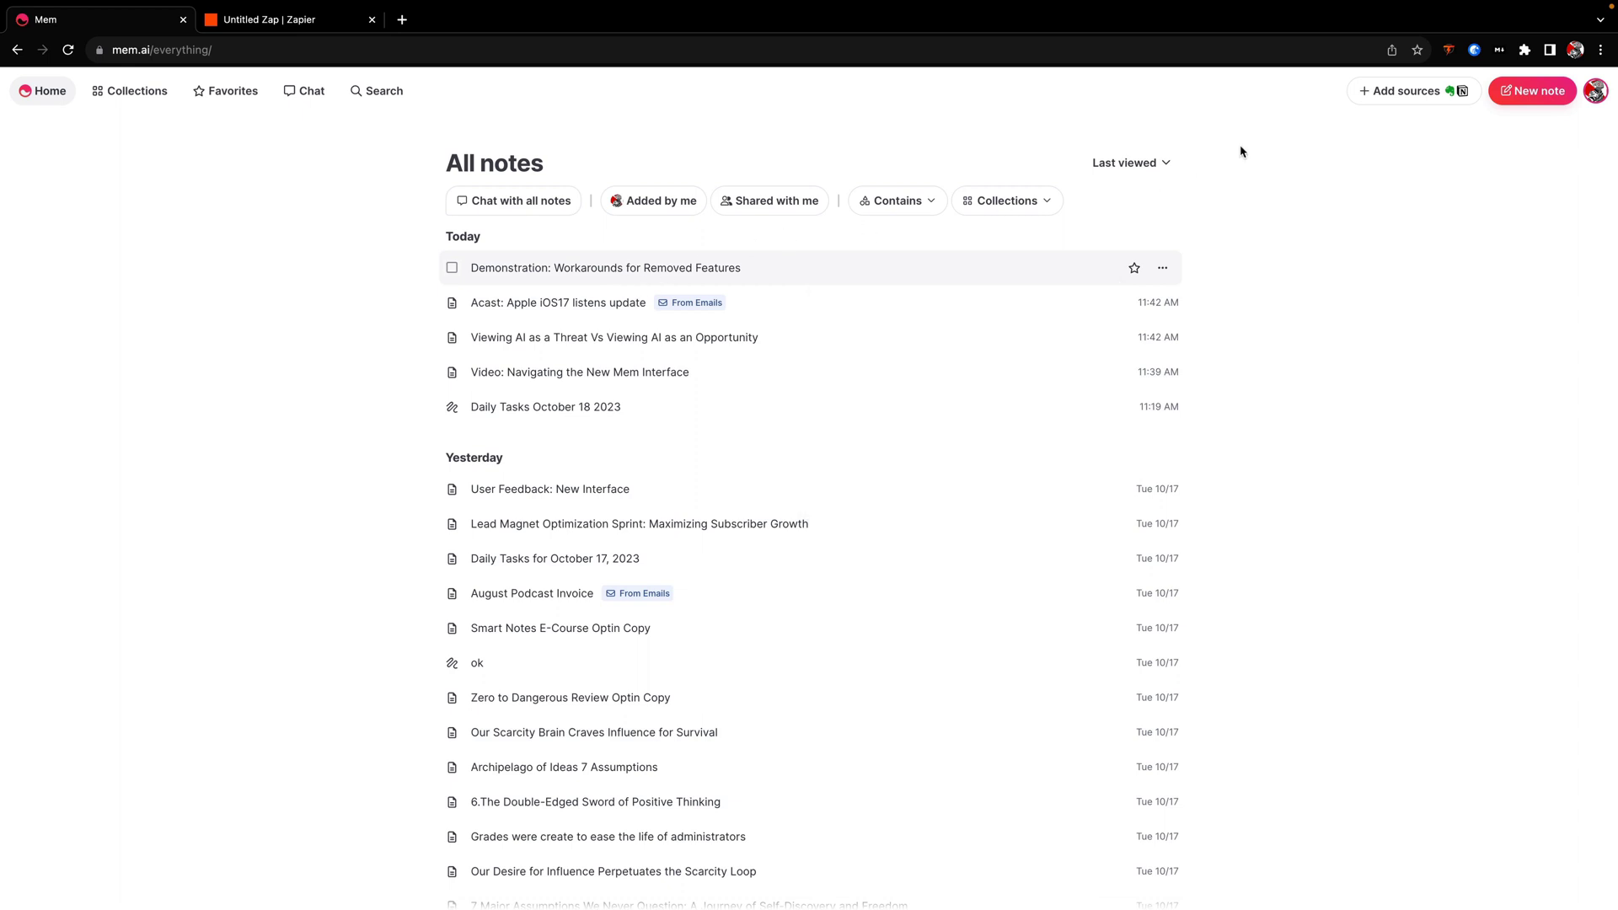
click(1390, 93)
scroll(824, 576, down, 2)
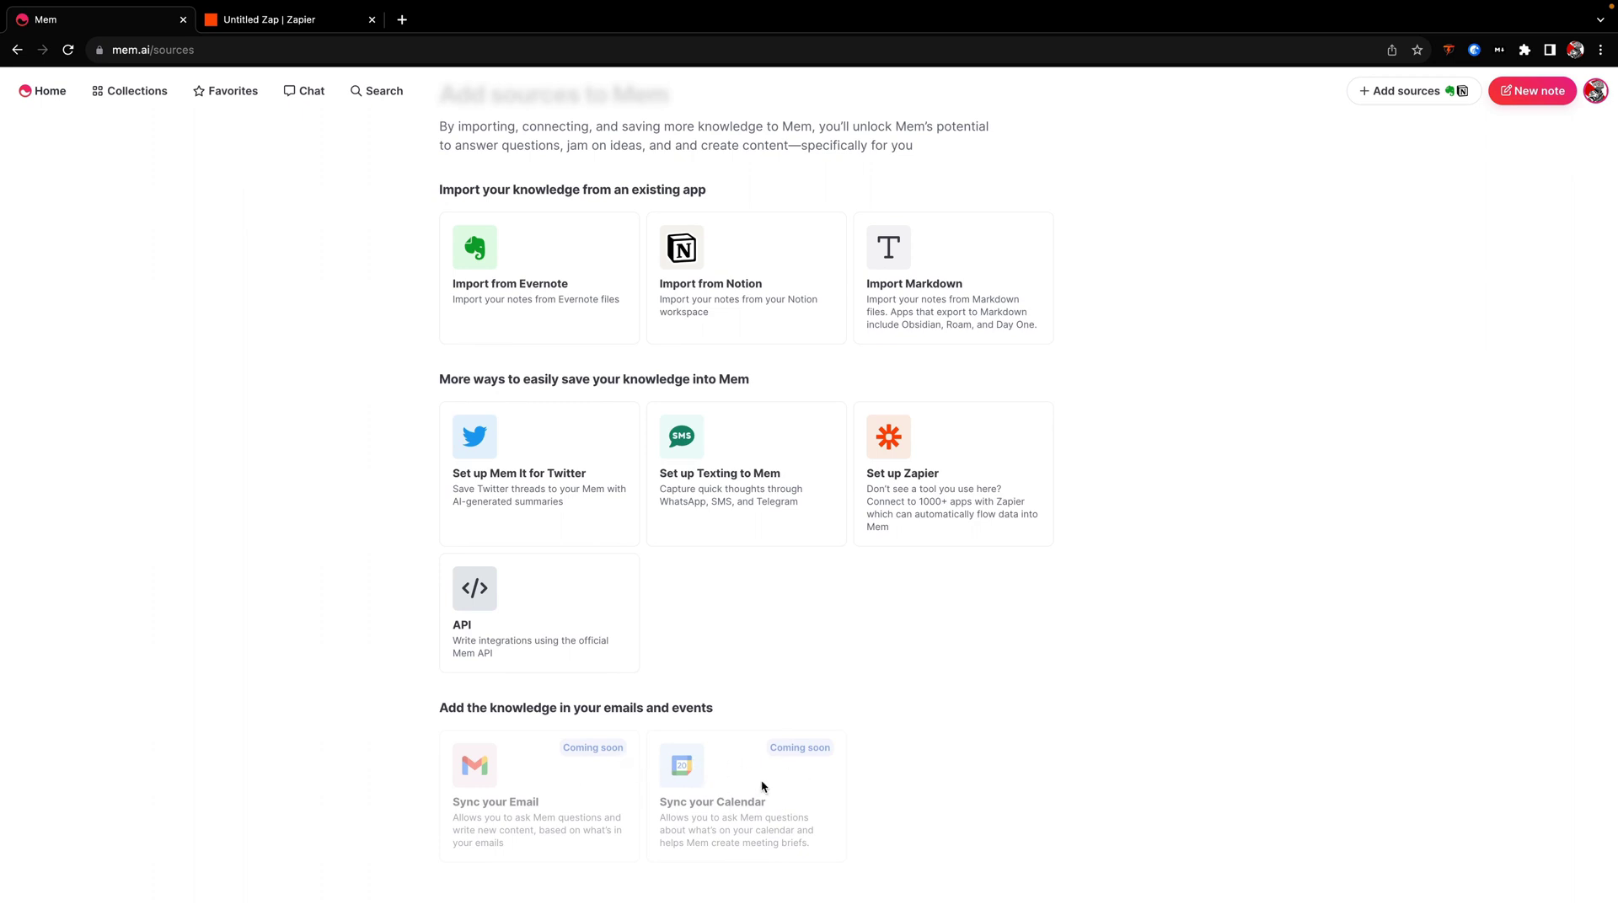
scroll(766, 788, up, 2)
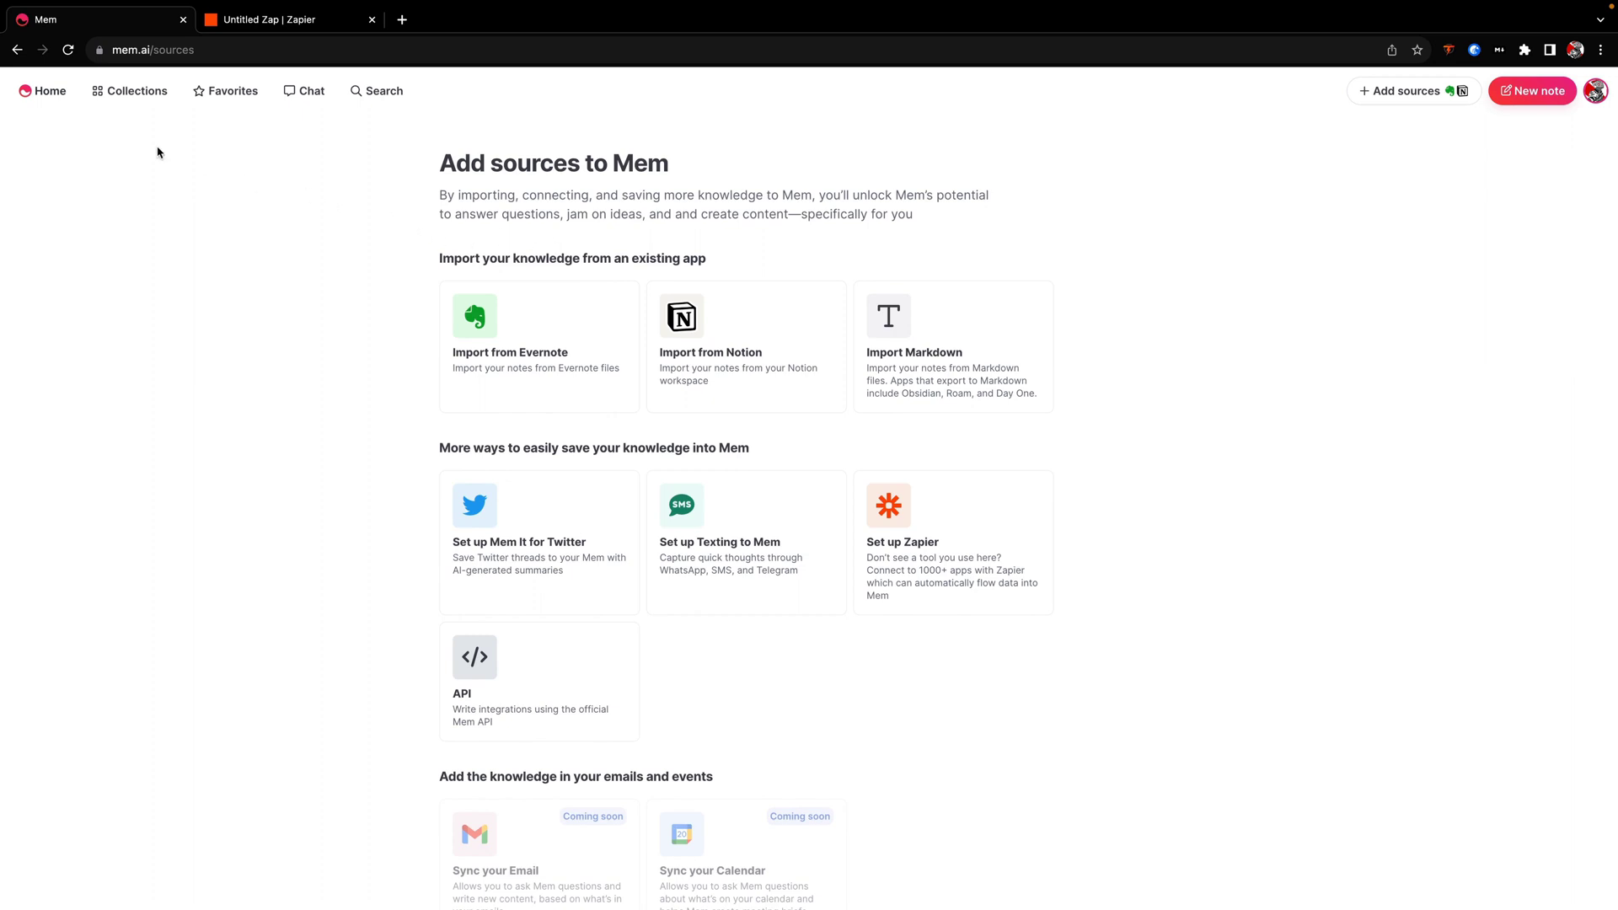
click(47, 91)
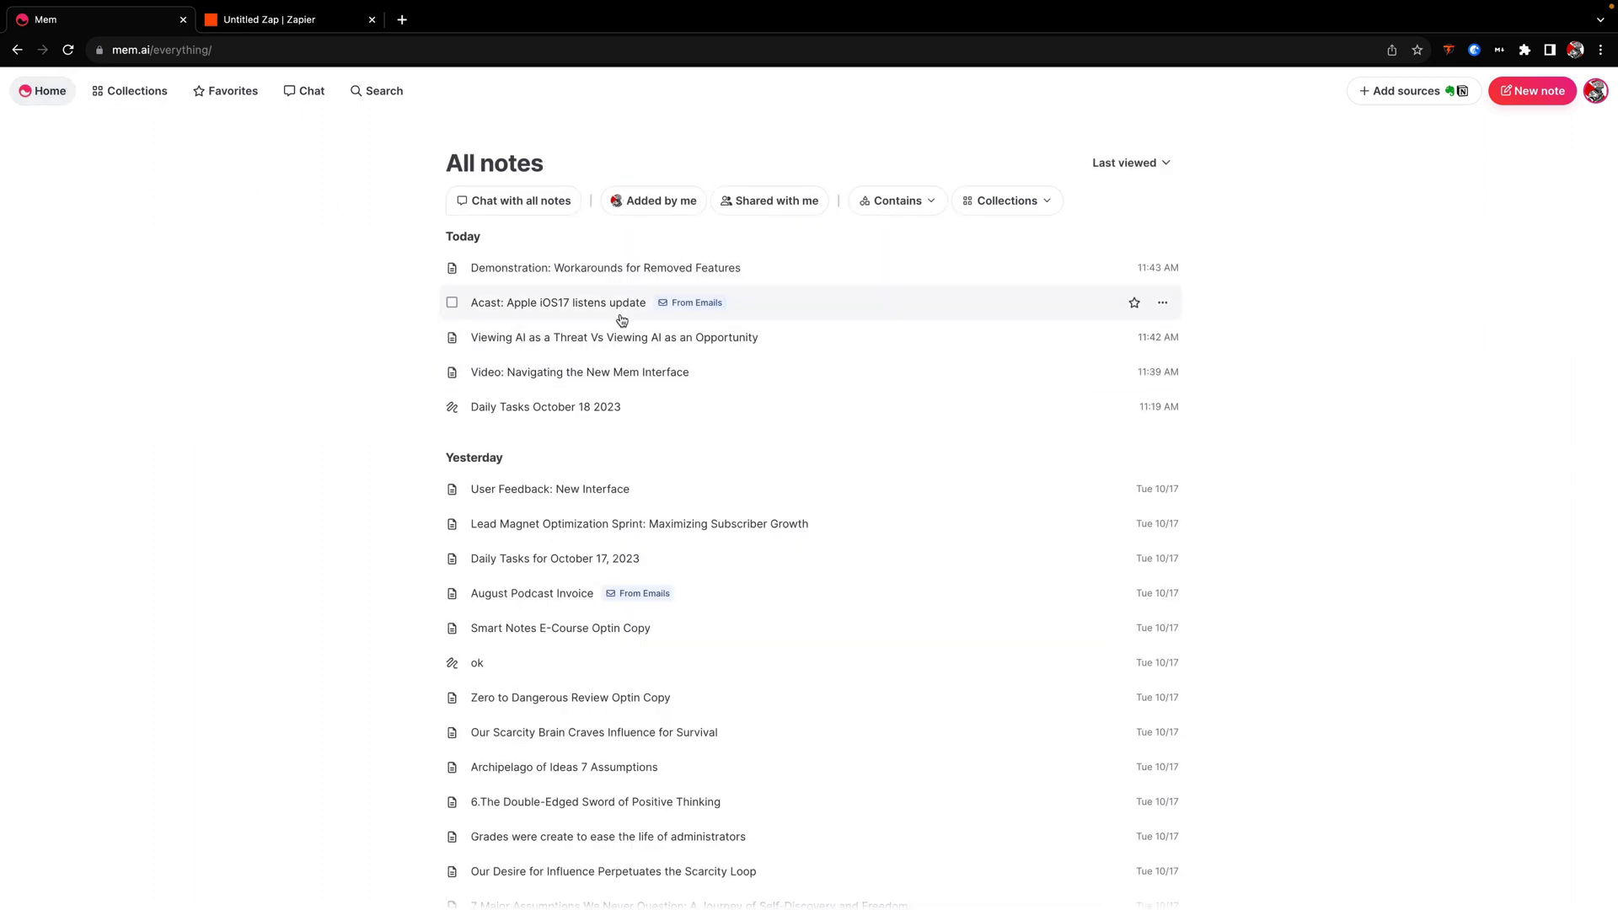
- Open 'Demonstration: Workarounds for Removed Features' and preview its New Project Template link
mouse_move(592, 306)
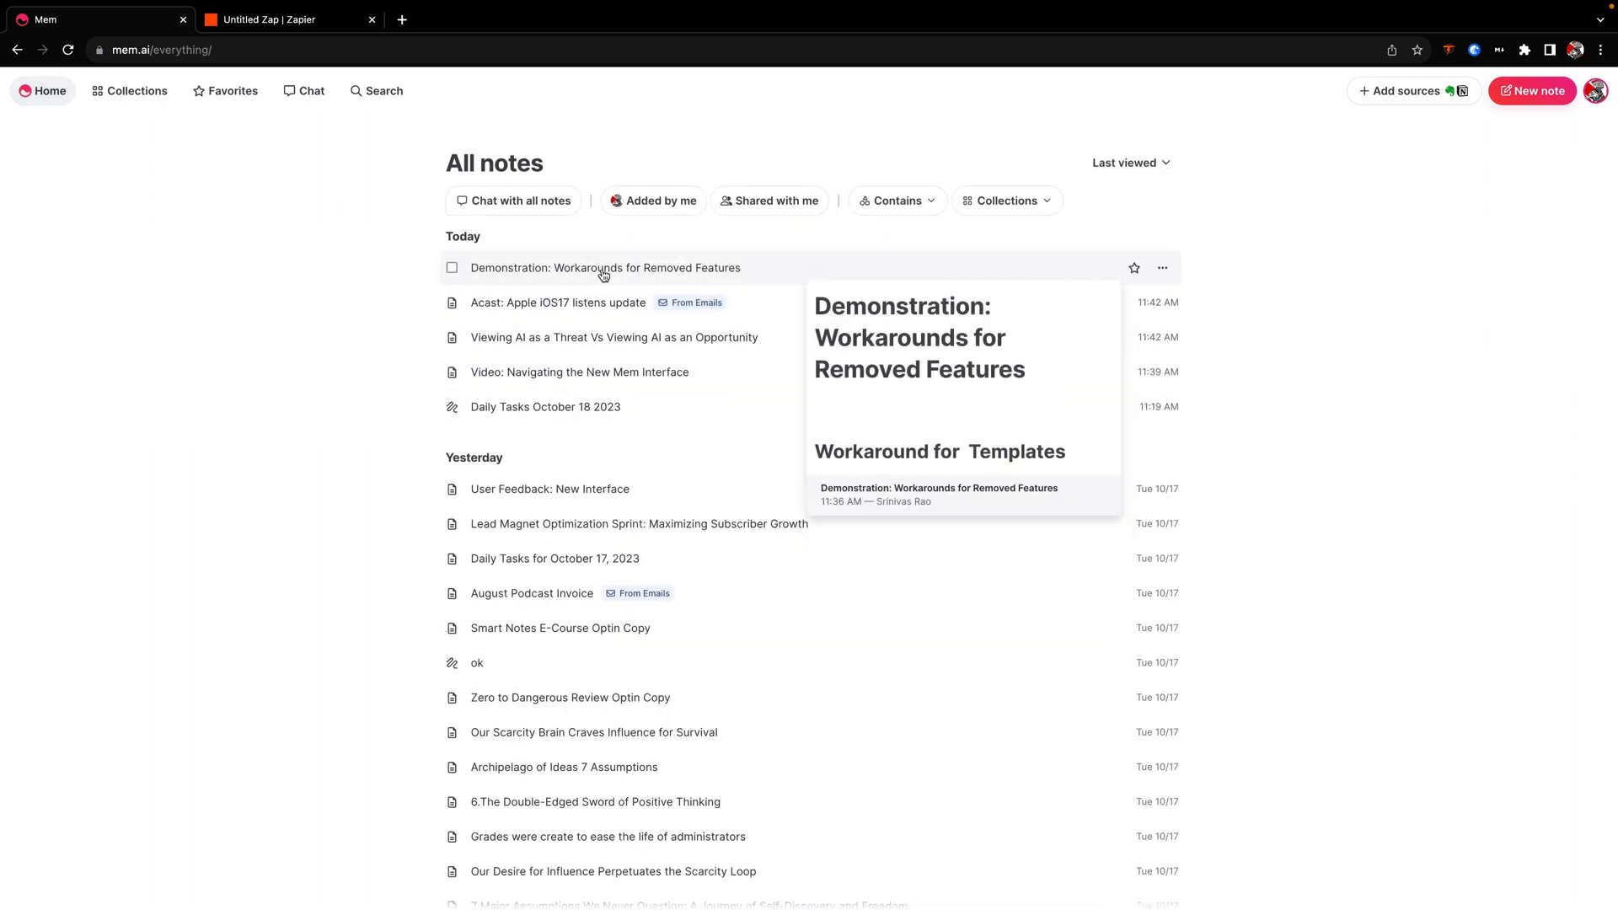
click(603, 267)
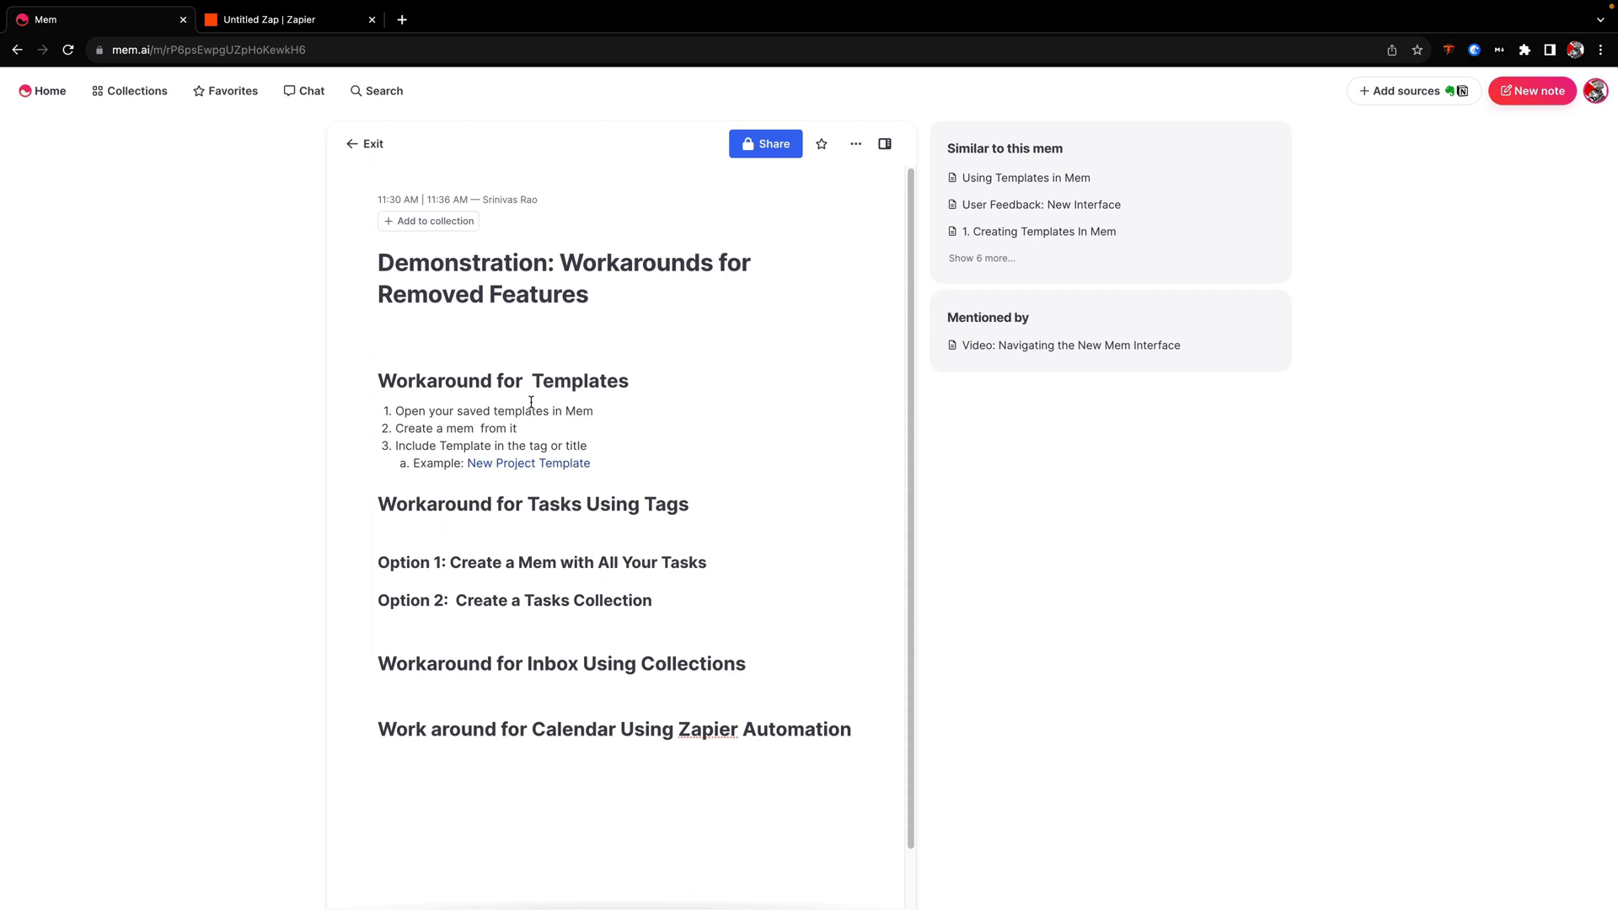
click(546, 465)
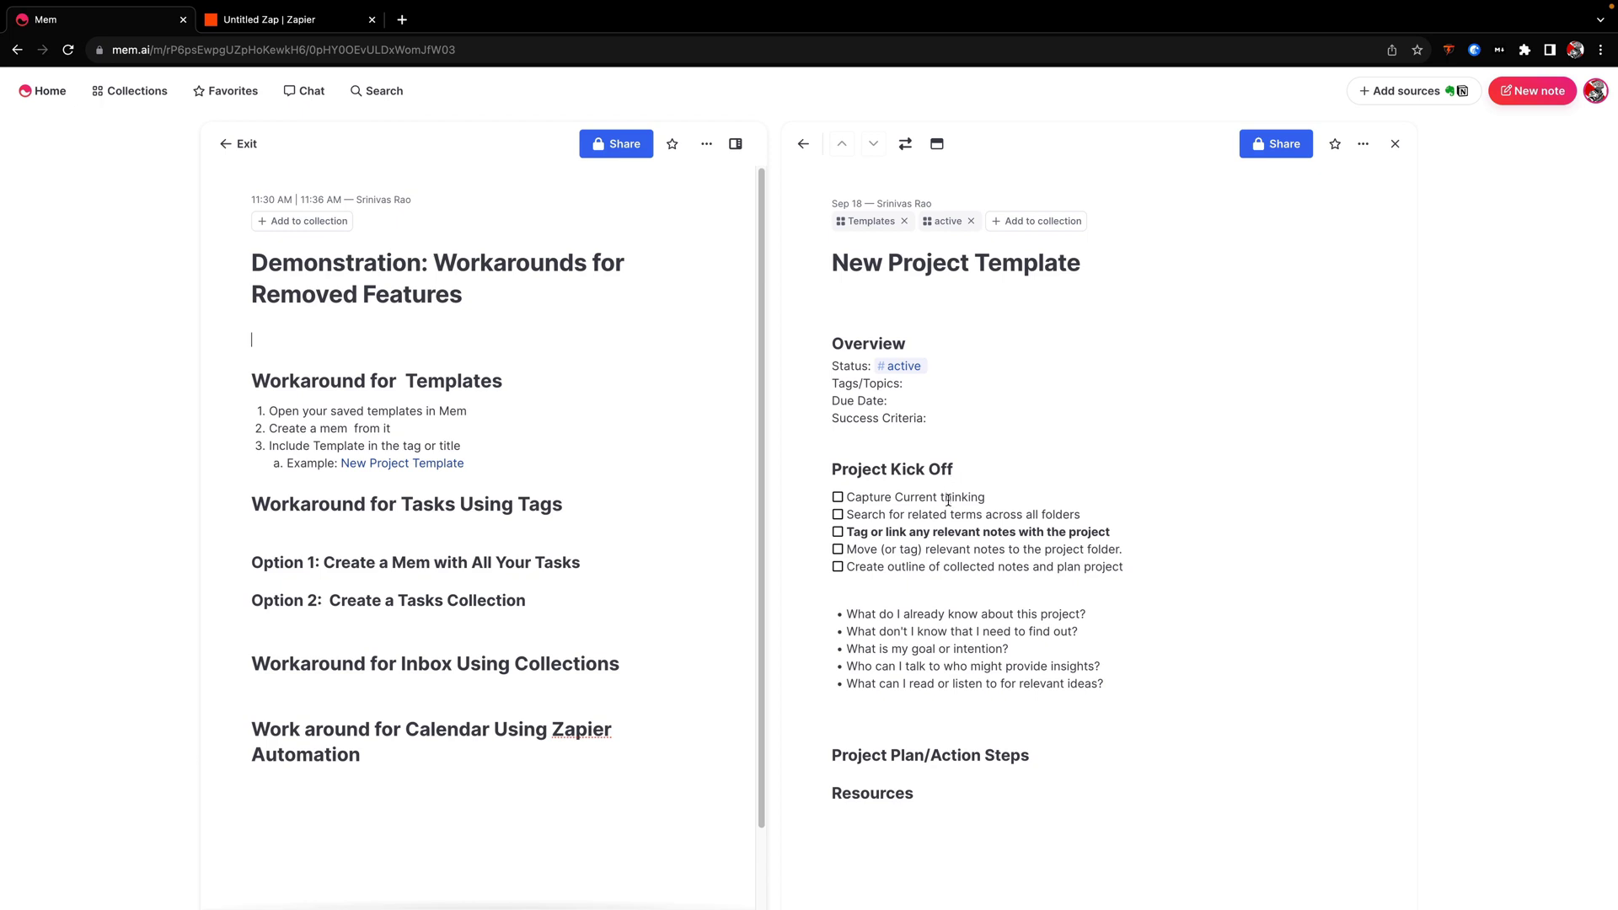
key(Escape)
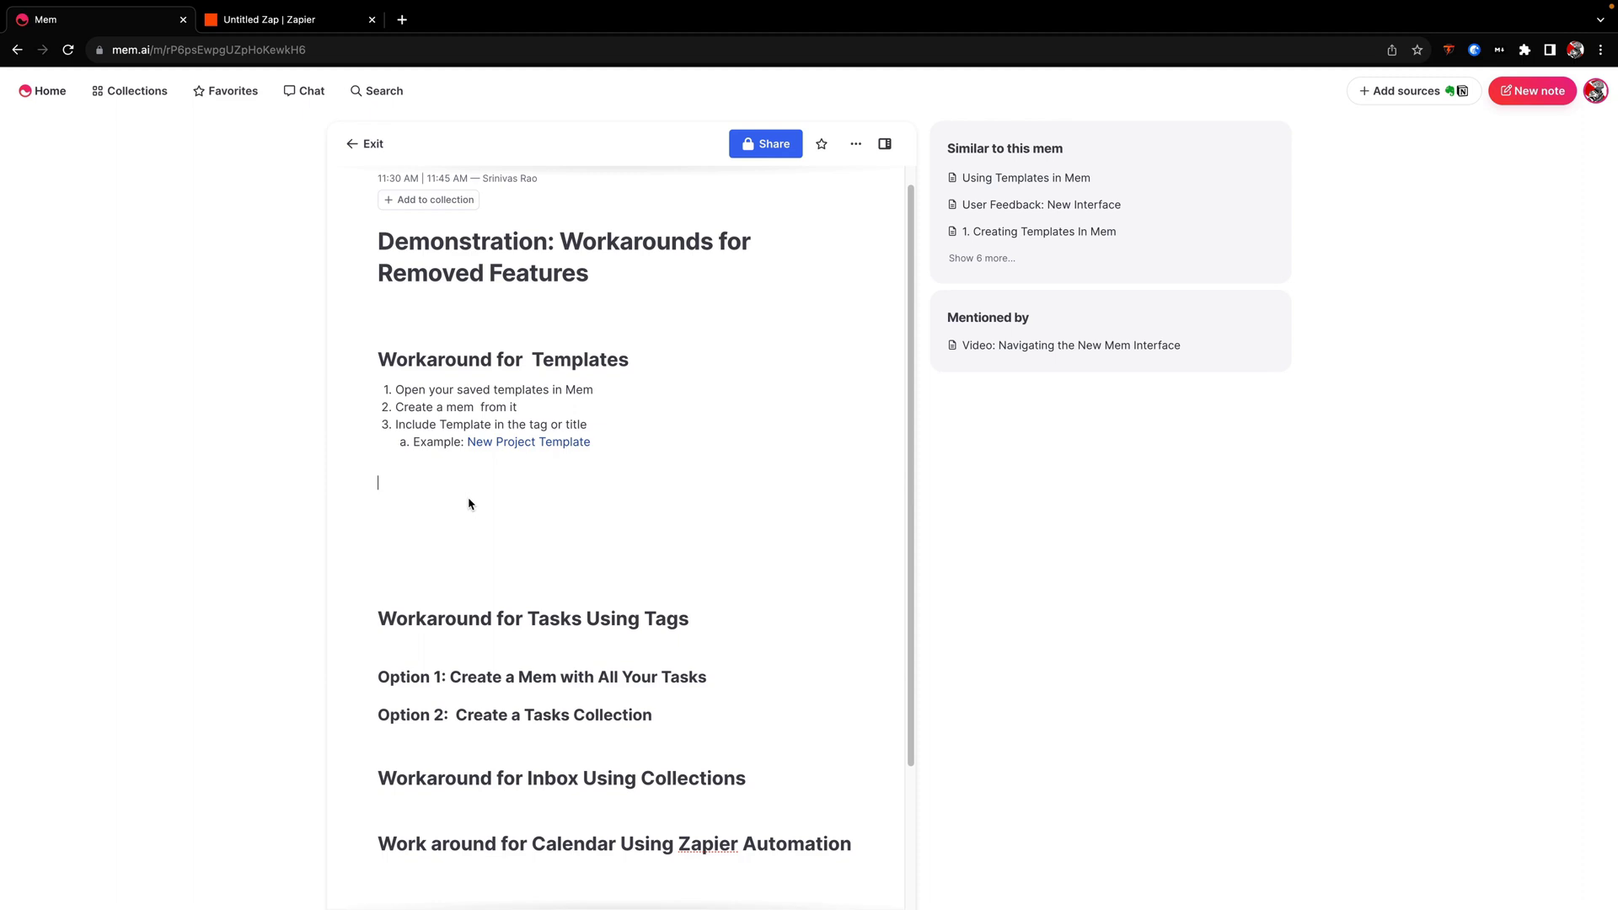
click(469, 504)
text(#literature notes Source:)
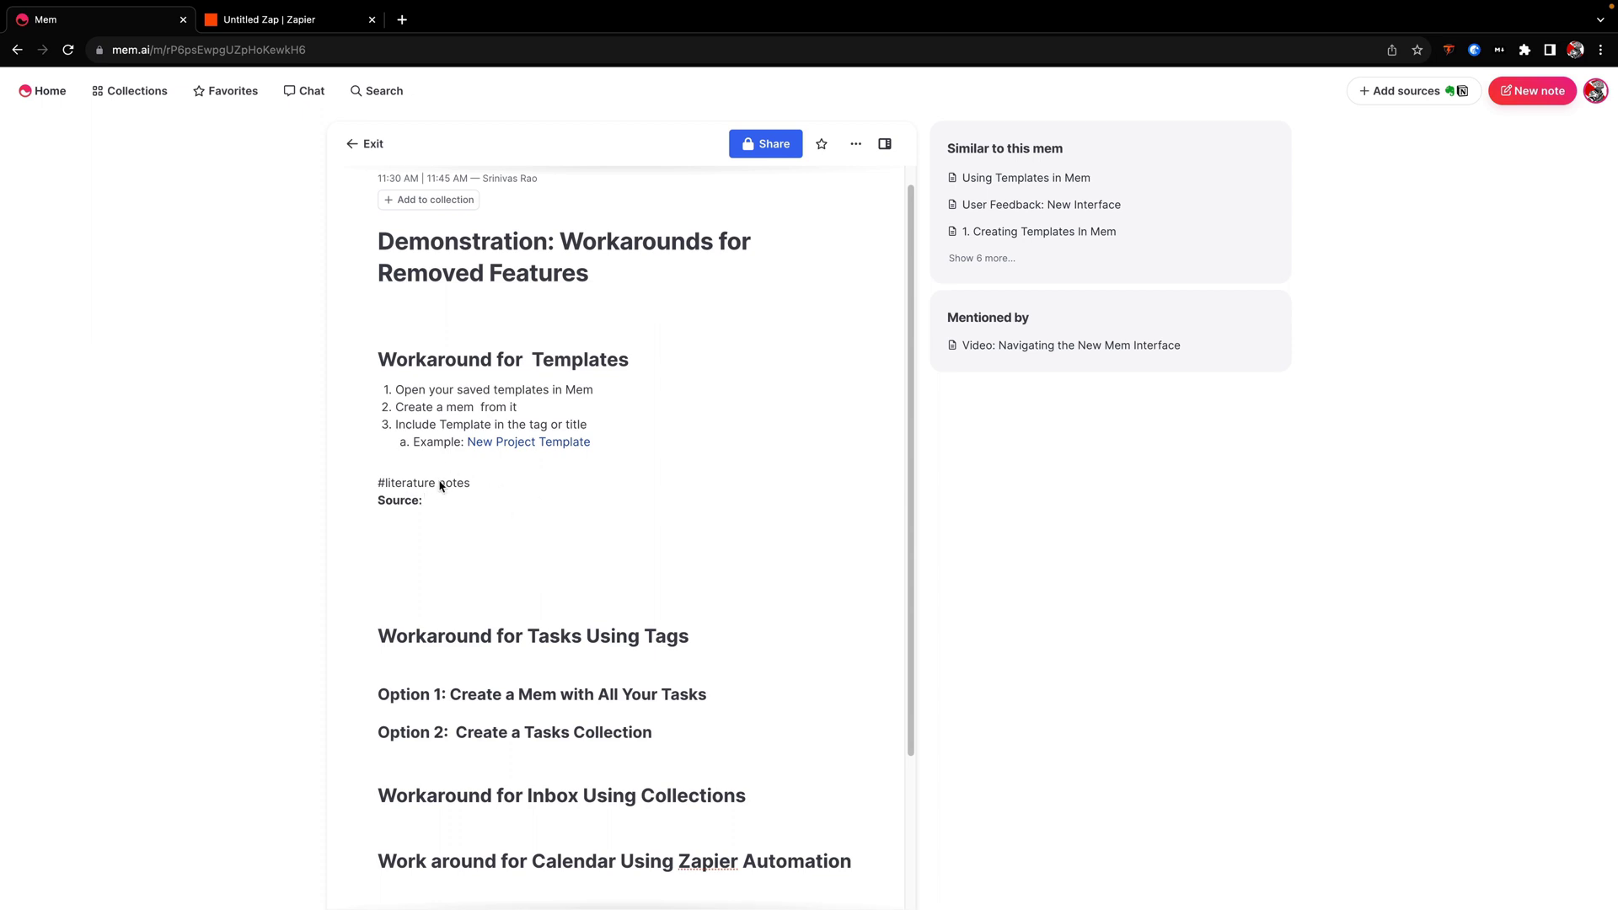
drag(428, 467, 449, 508)
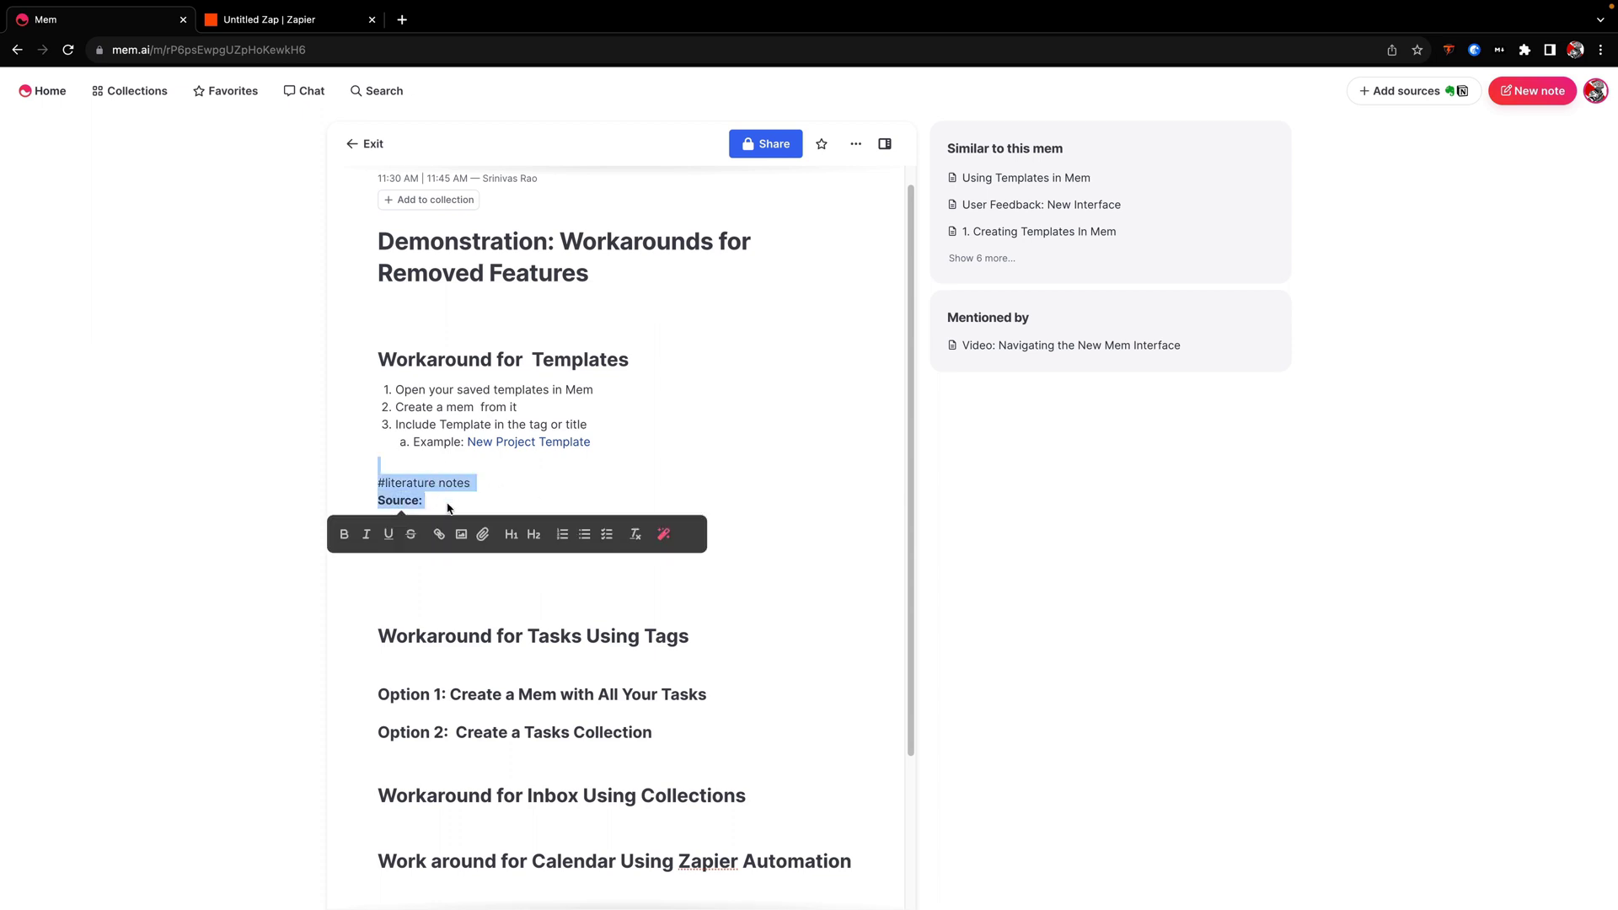
key(BackSpace)
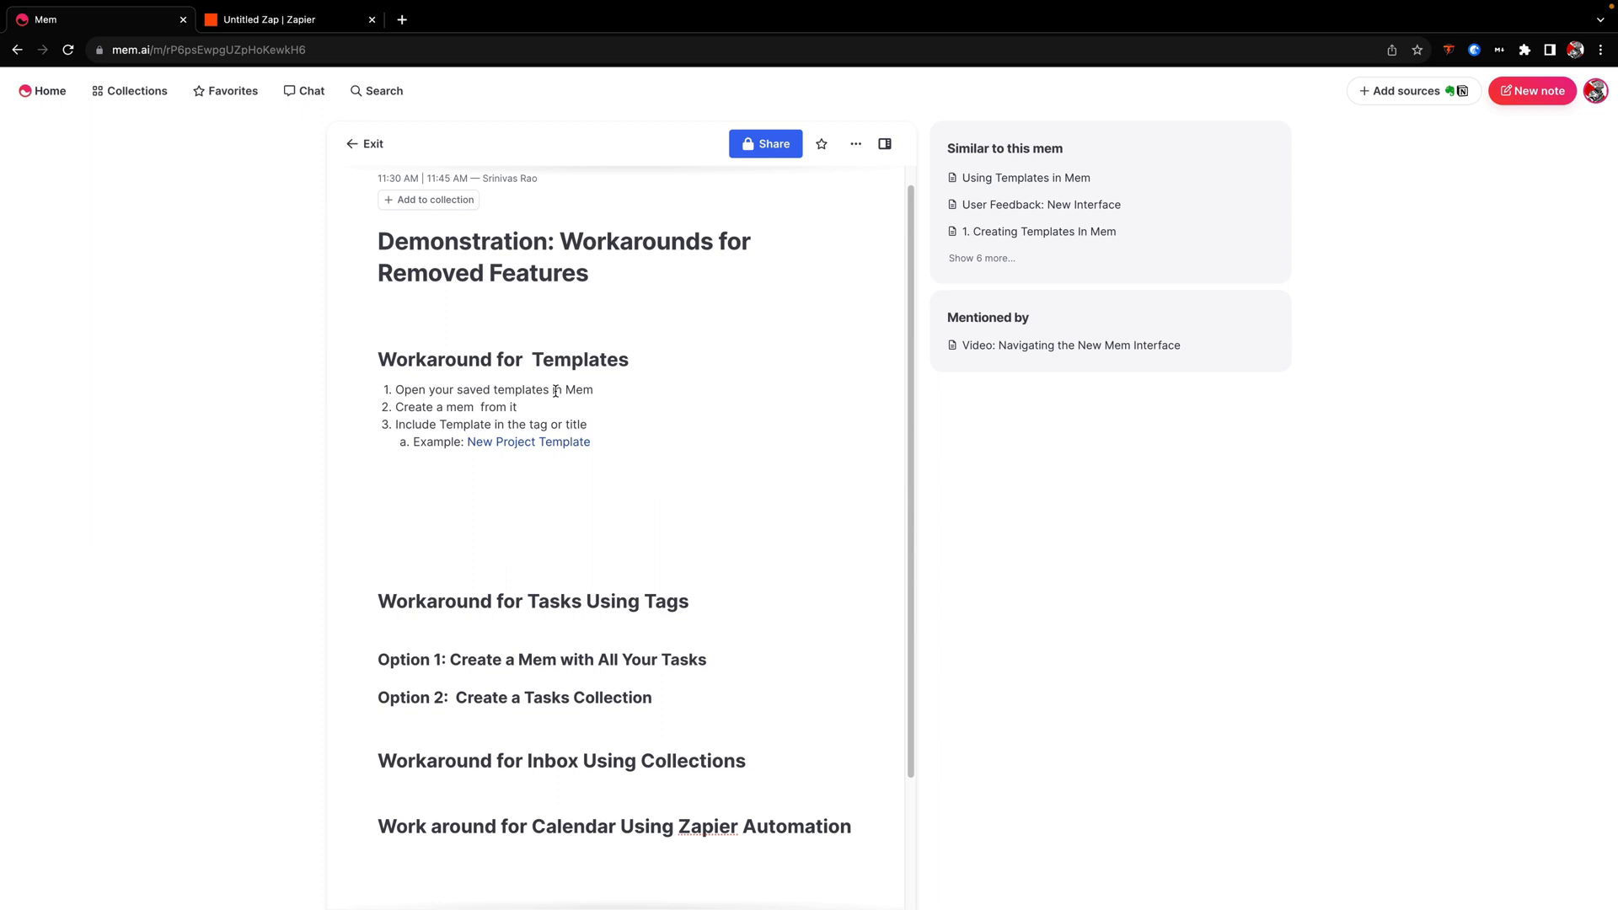
scroll(540, 410, down, 3)
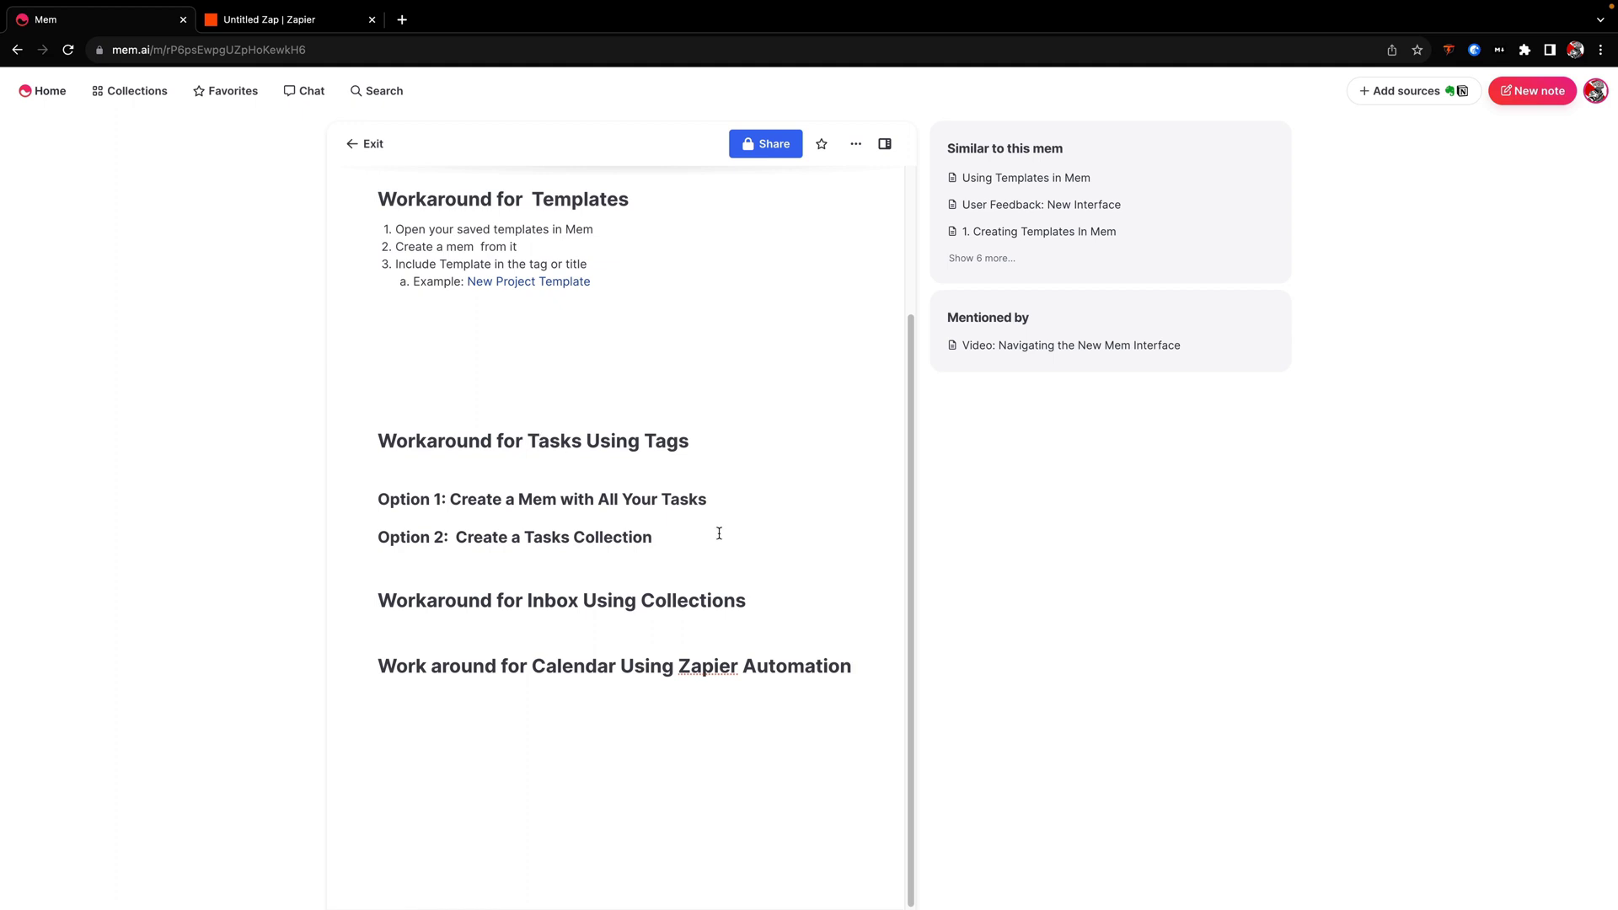
- Under Tasks Using Tags, link a new mem 'Master Task List Most Important' and open it
click(663, 466)
click(649, 371)
click(634, 473)
key(Return)
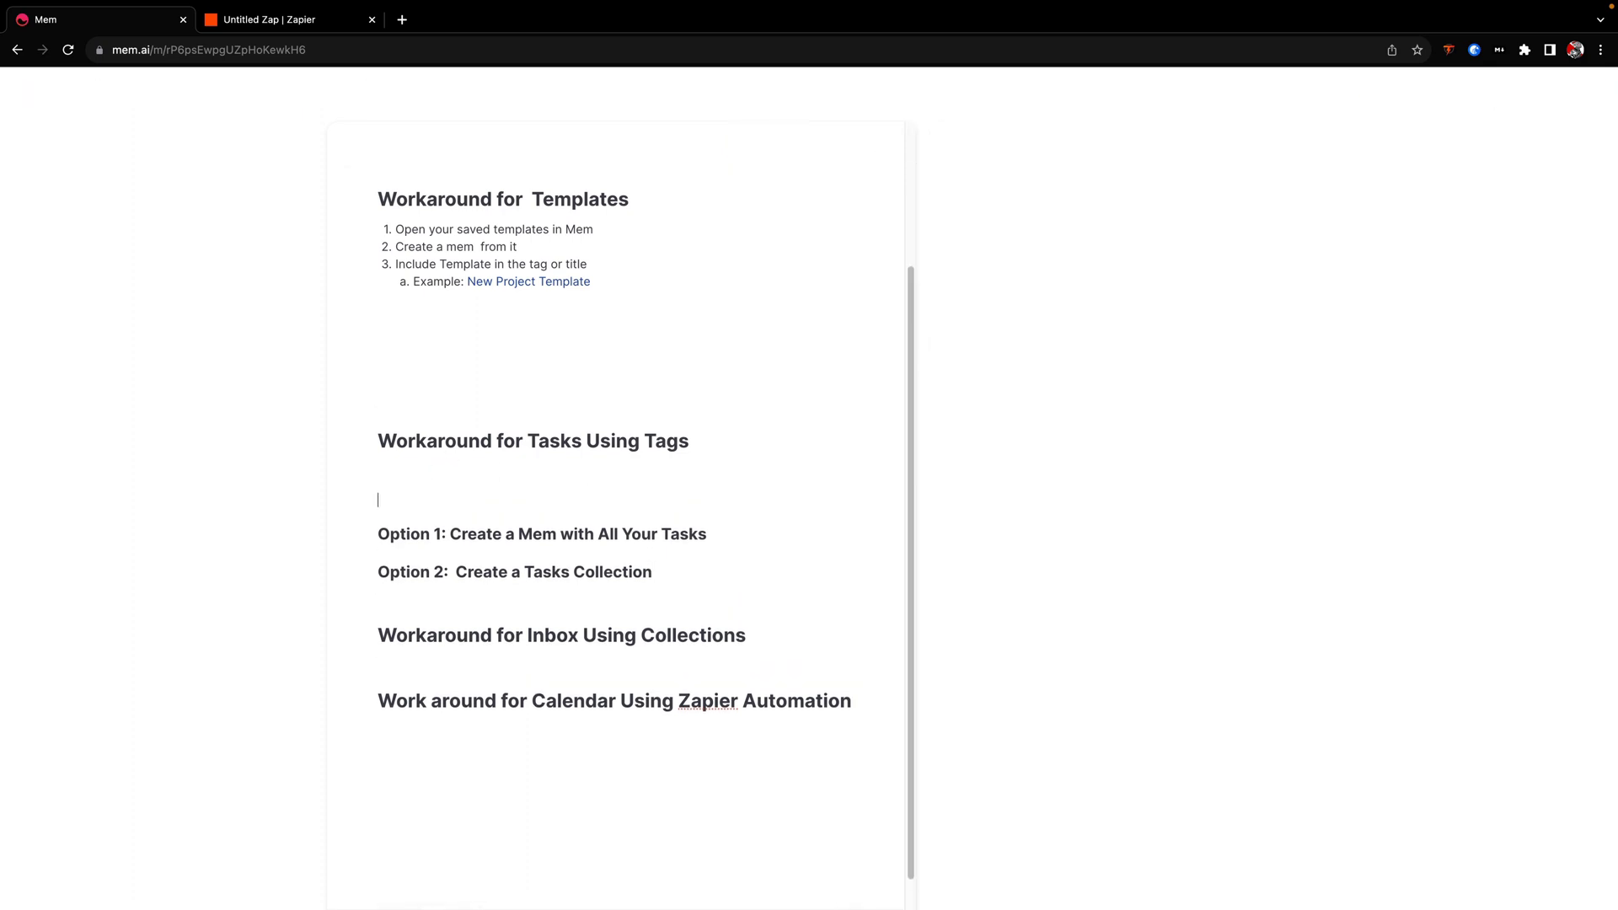
text(#)
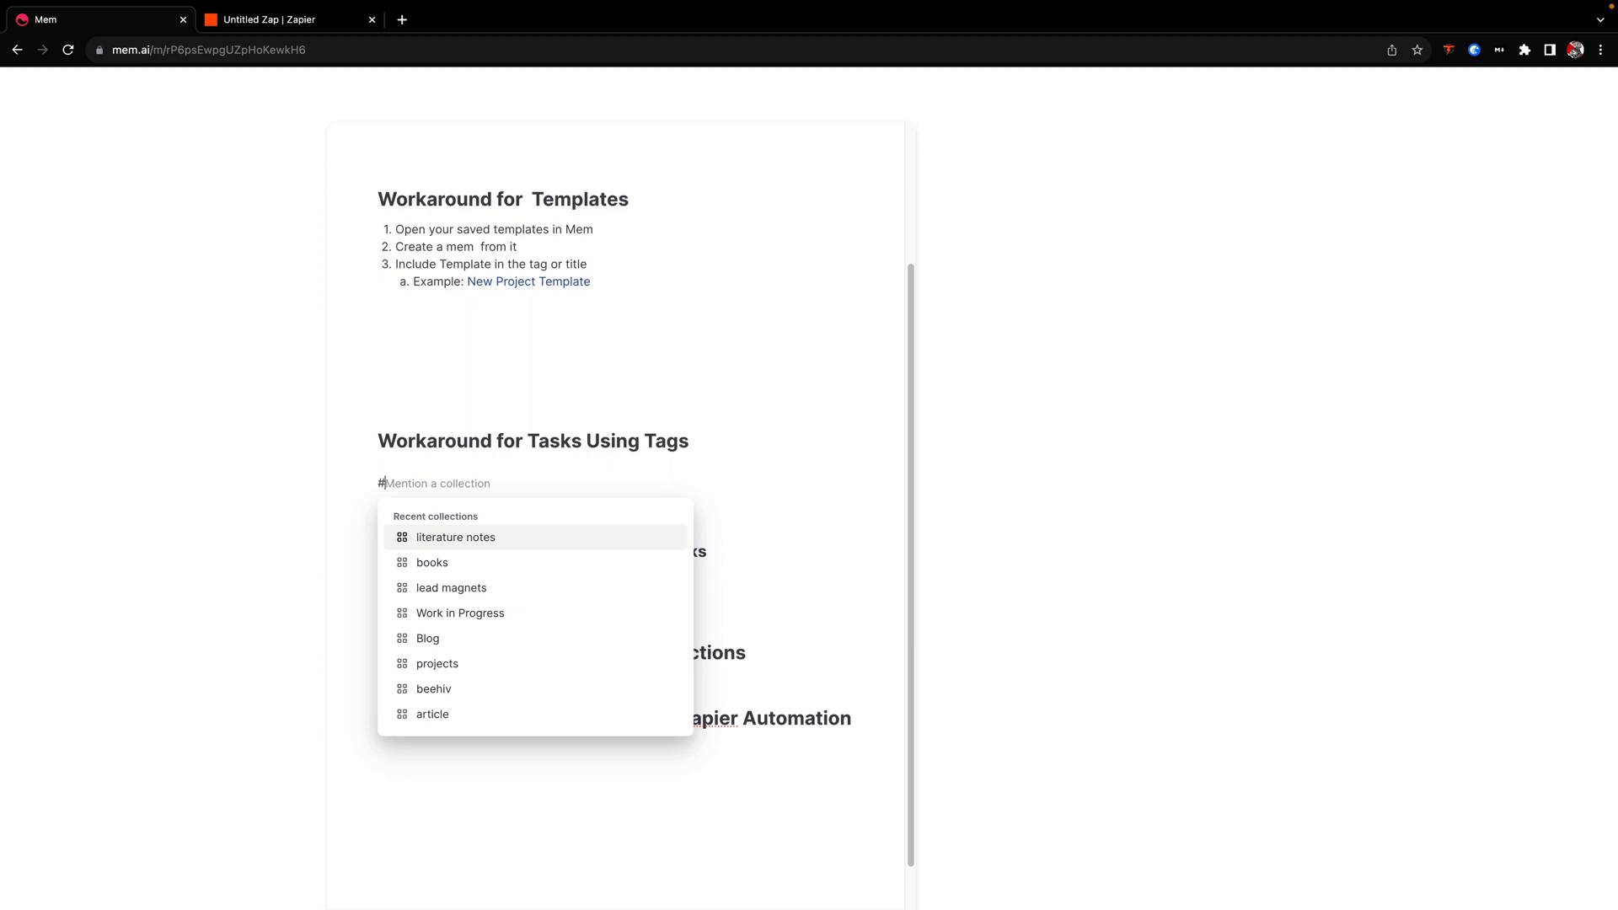
text(e)
key(BackSpace)
key(BackSpace)
text(@)
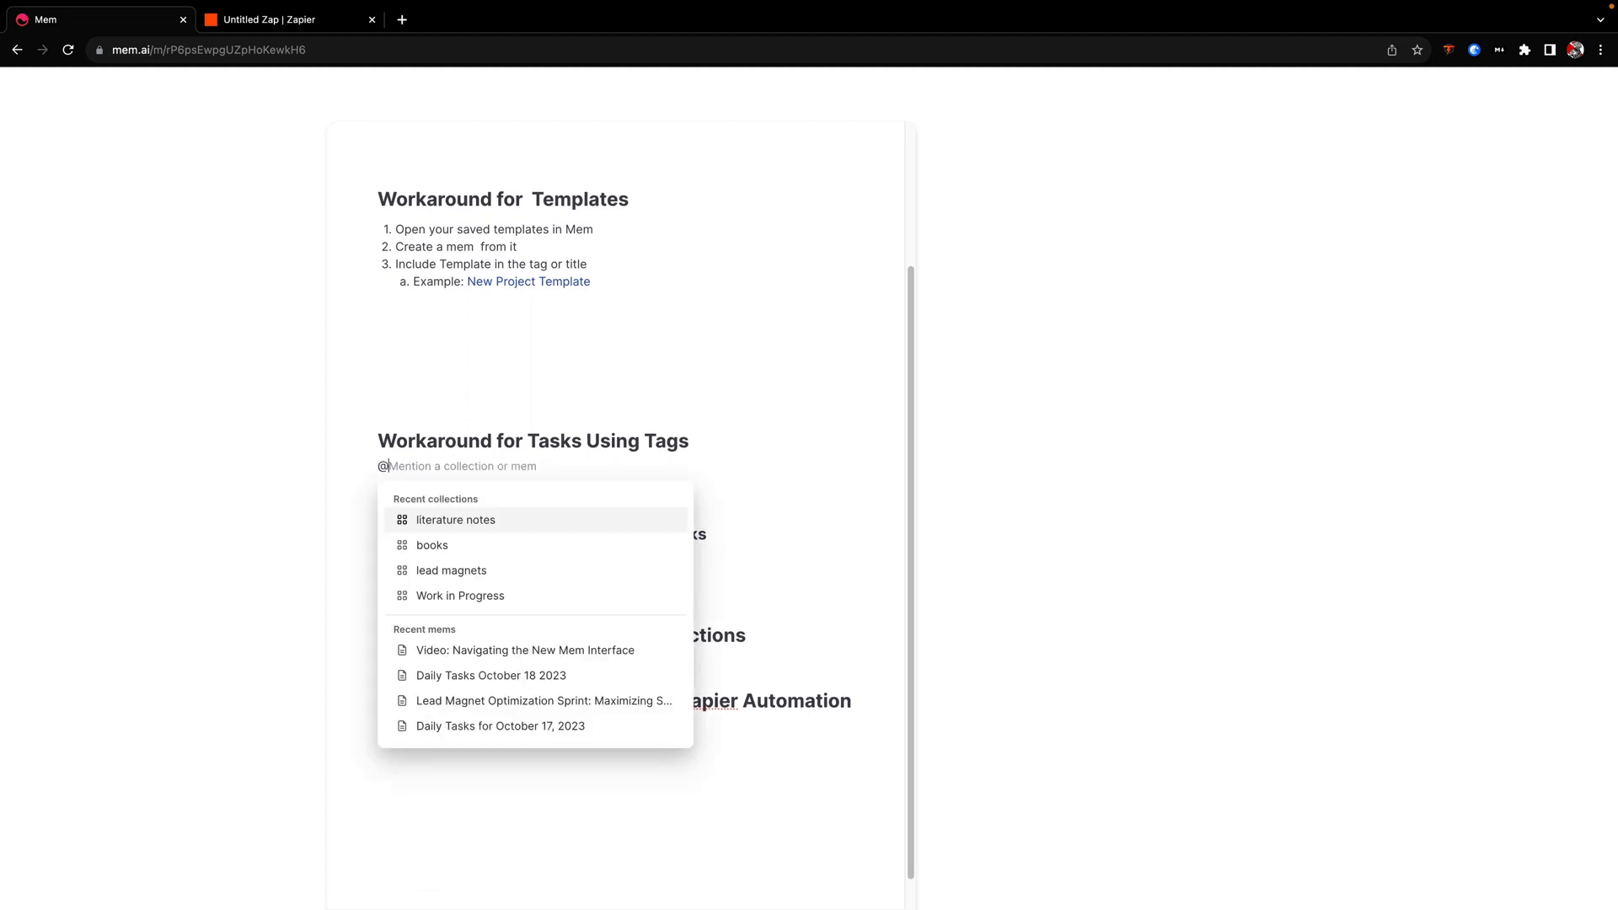
text(Master T)
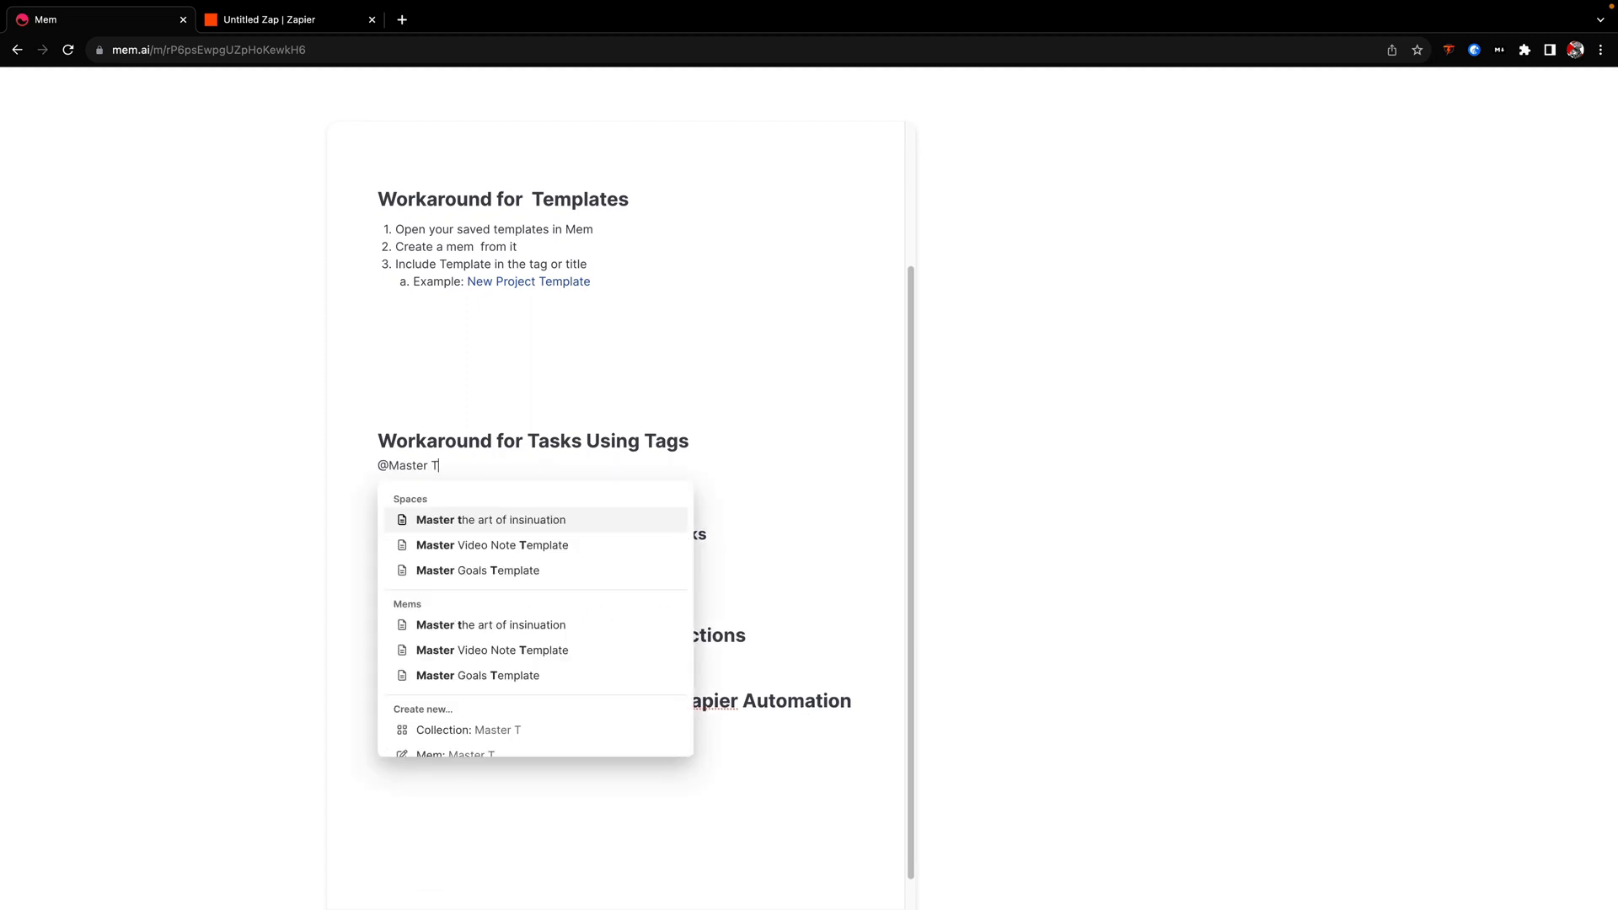
text(ask List)
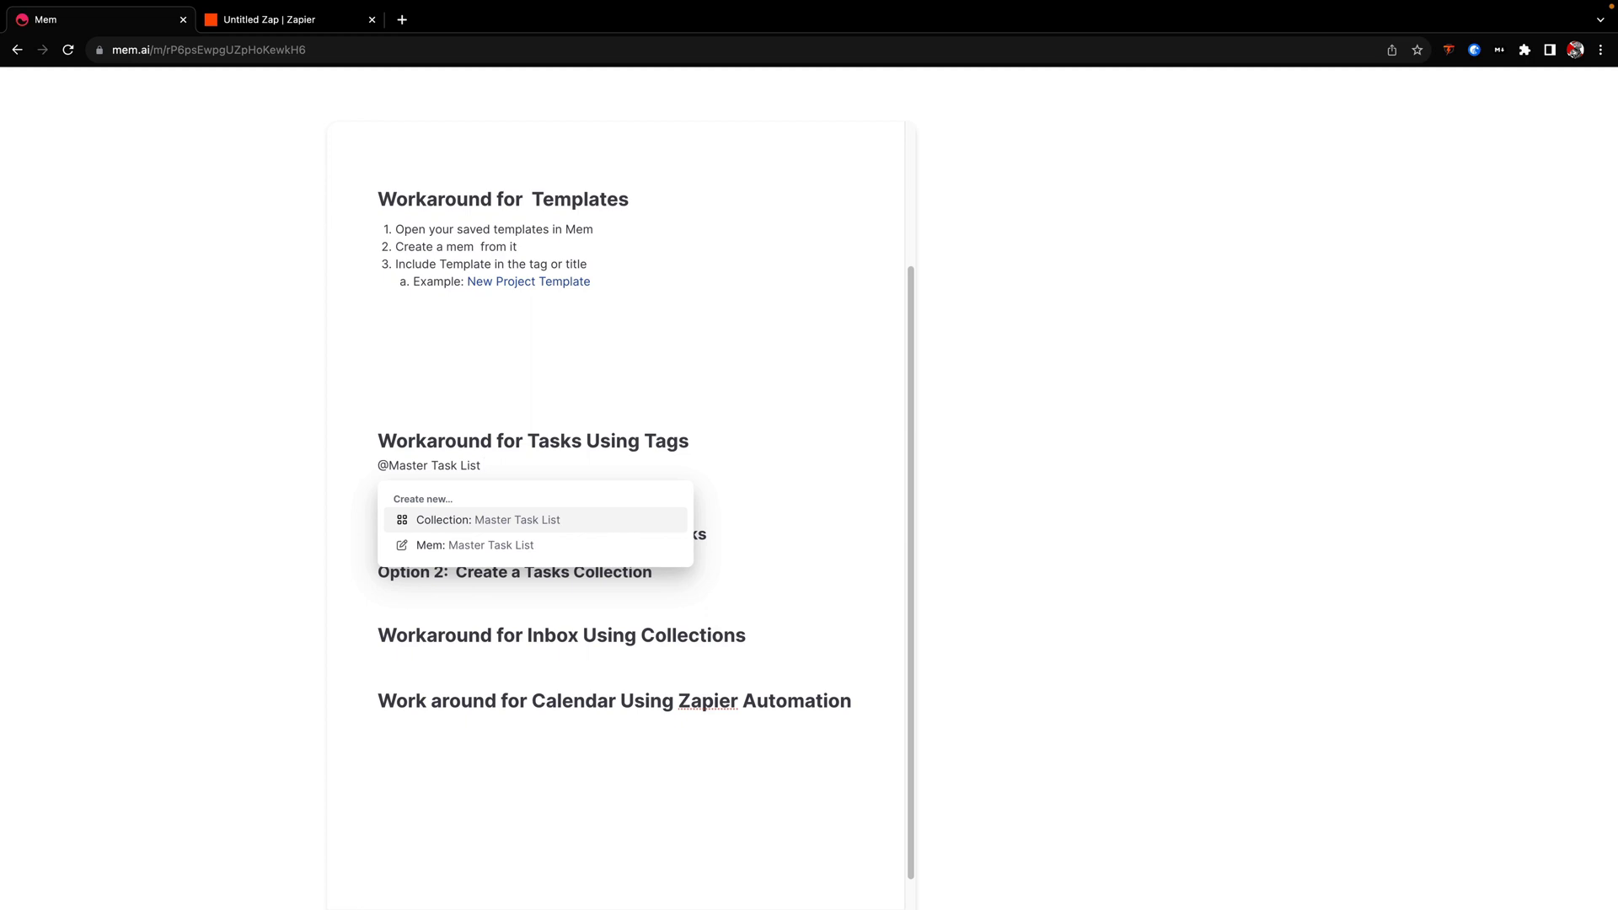
text( Most Important)
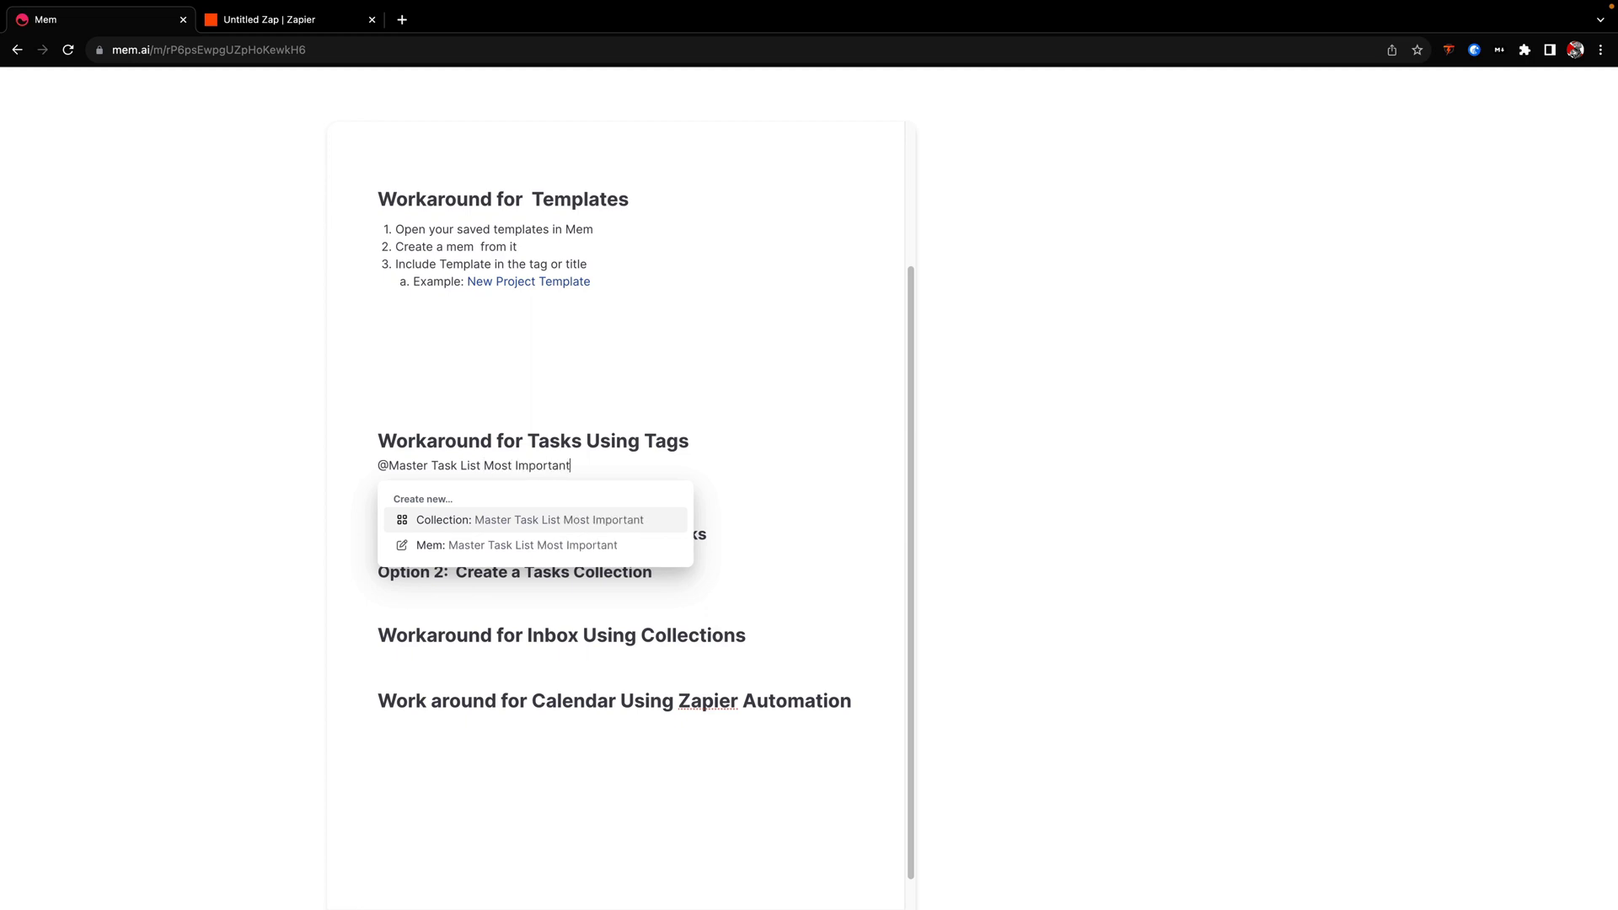
click(576, 546)
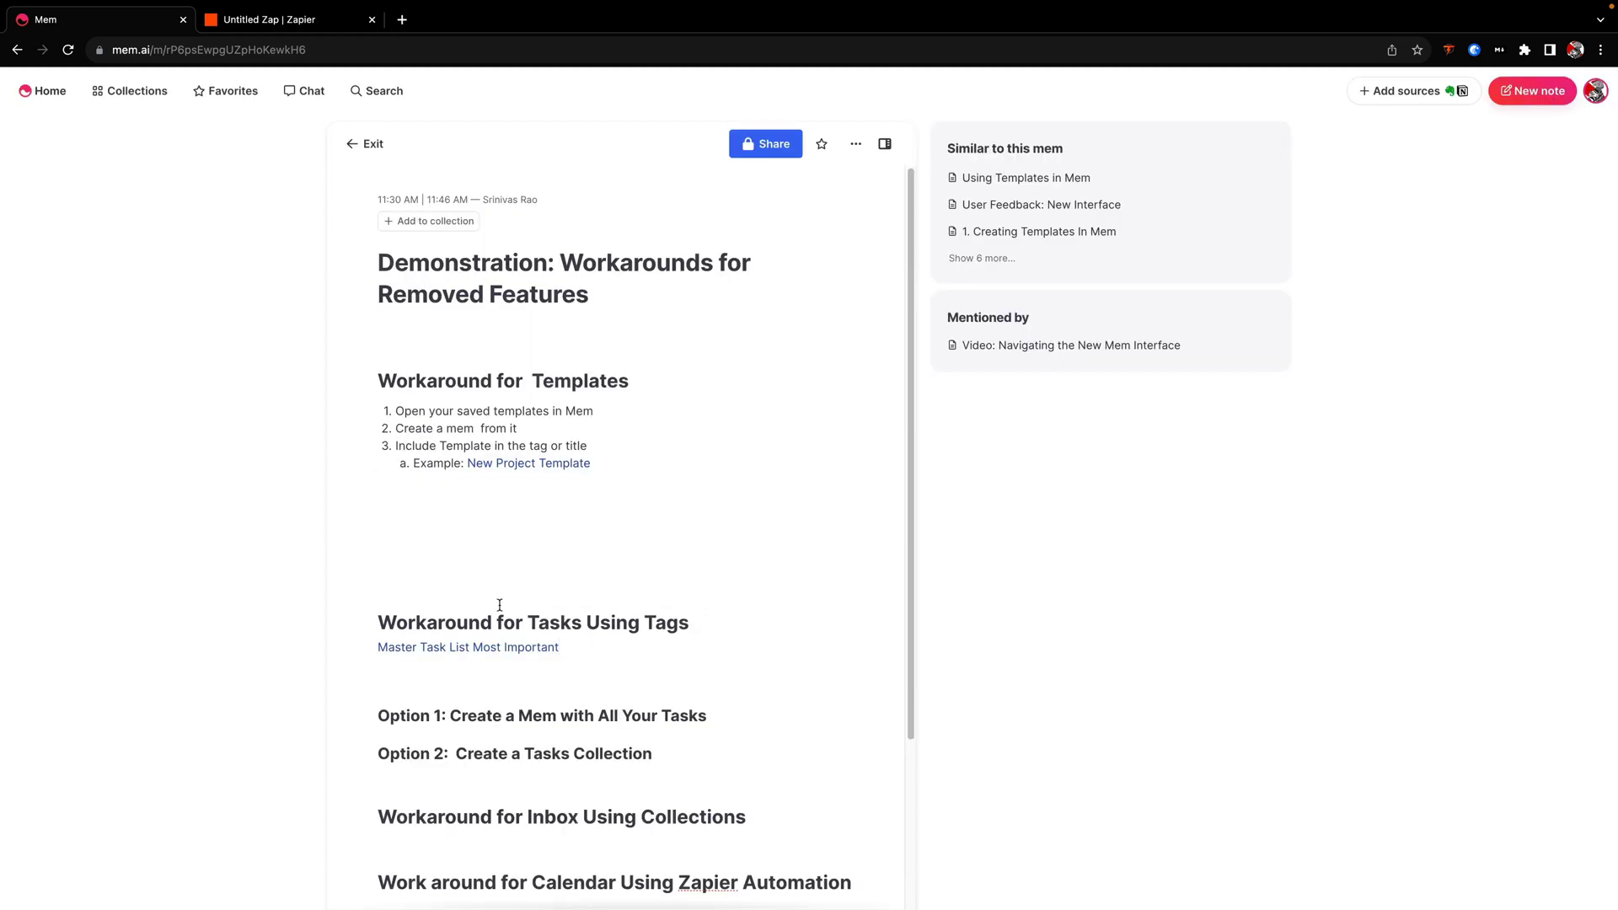
click(463, 648)
- Make the new mem's title an H1 heading and add to-dos Task 1, Task 2, Task 3
double_click(944, 254)
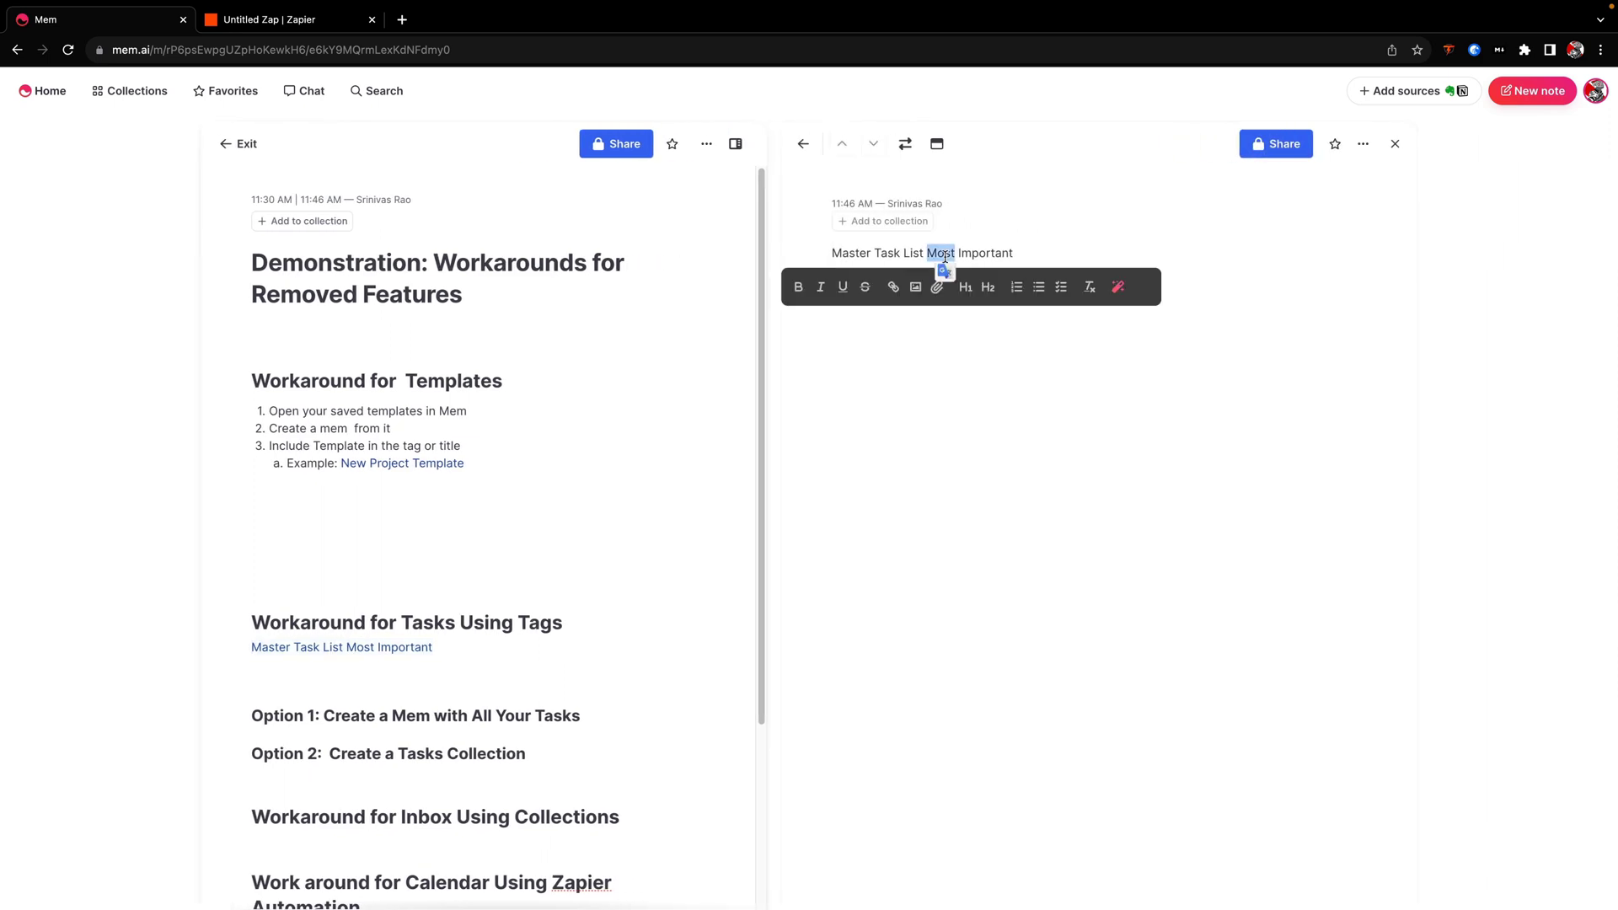
triple_click(944, 253)
click(966, 288)
click(1170, 236)
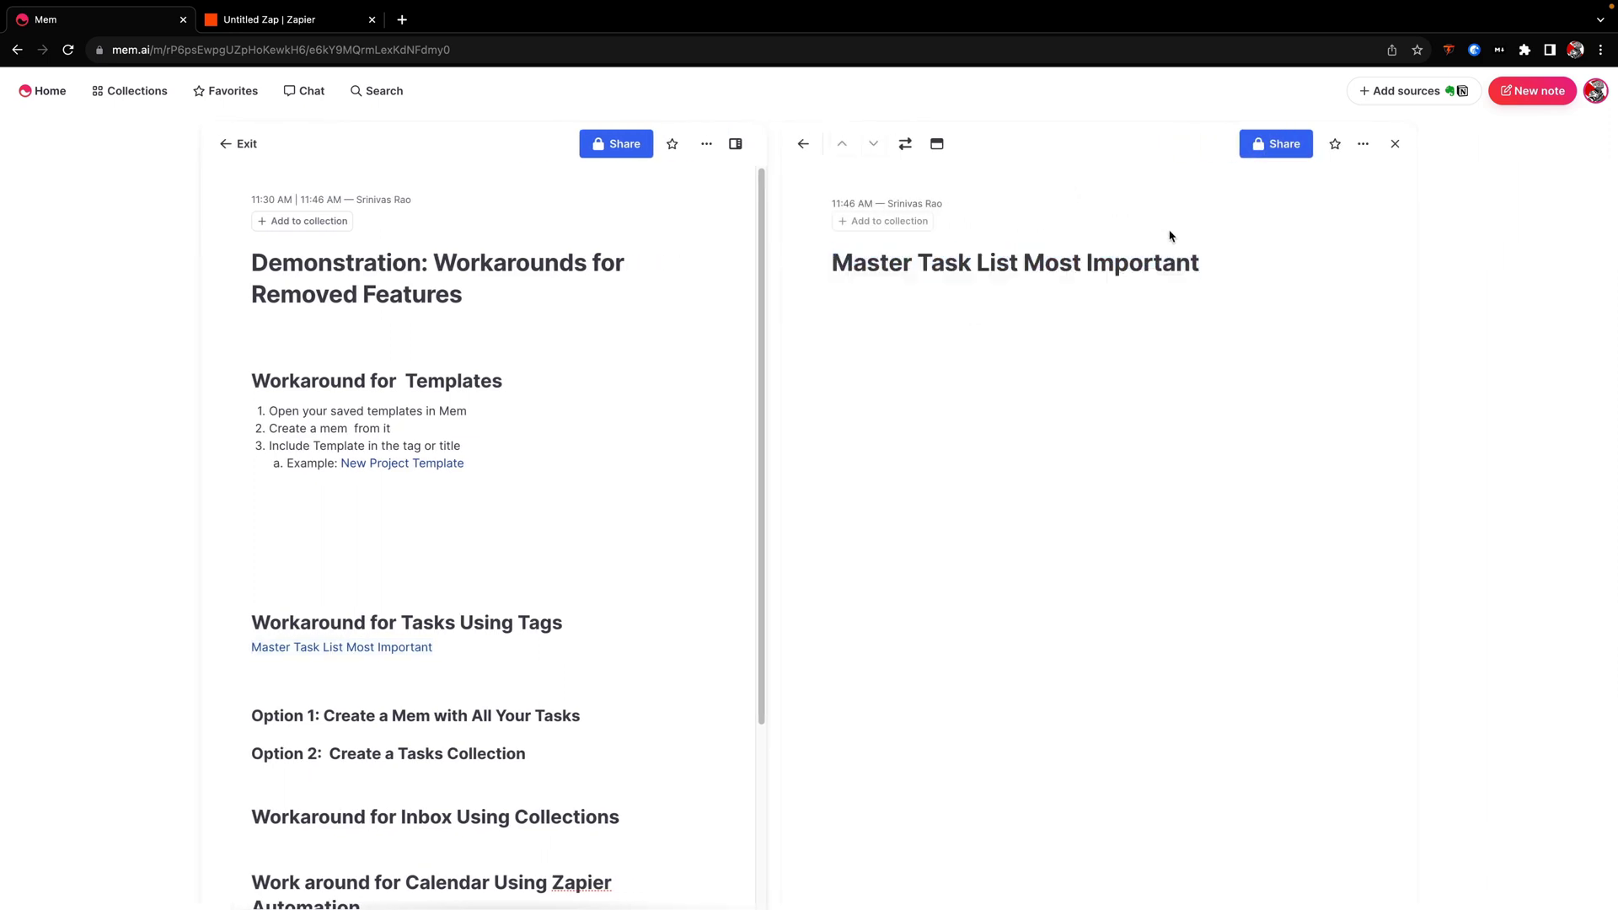
click(1230, 262)
text(Task )
text(Task 2)
key(Return)
text(Task 3)
key(BackSpace)
- Below the Master Task List link, link a new mem 'My Most IMportant Task for Today' and open it
drag(907, 359, 863, 305)
scroll(481, 472, down, 3)
click(495, 533)
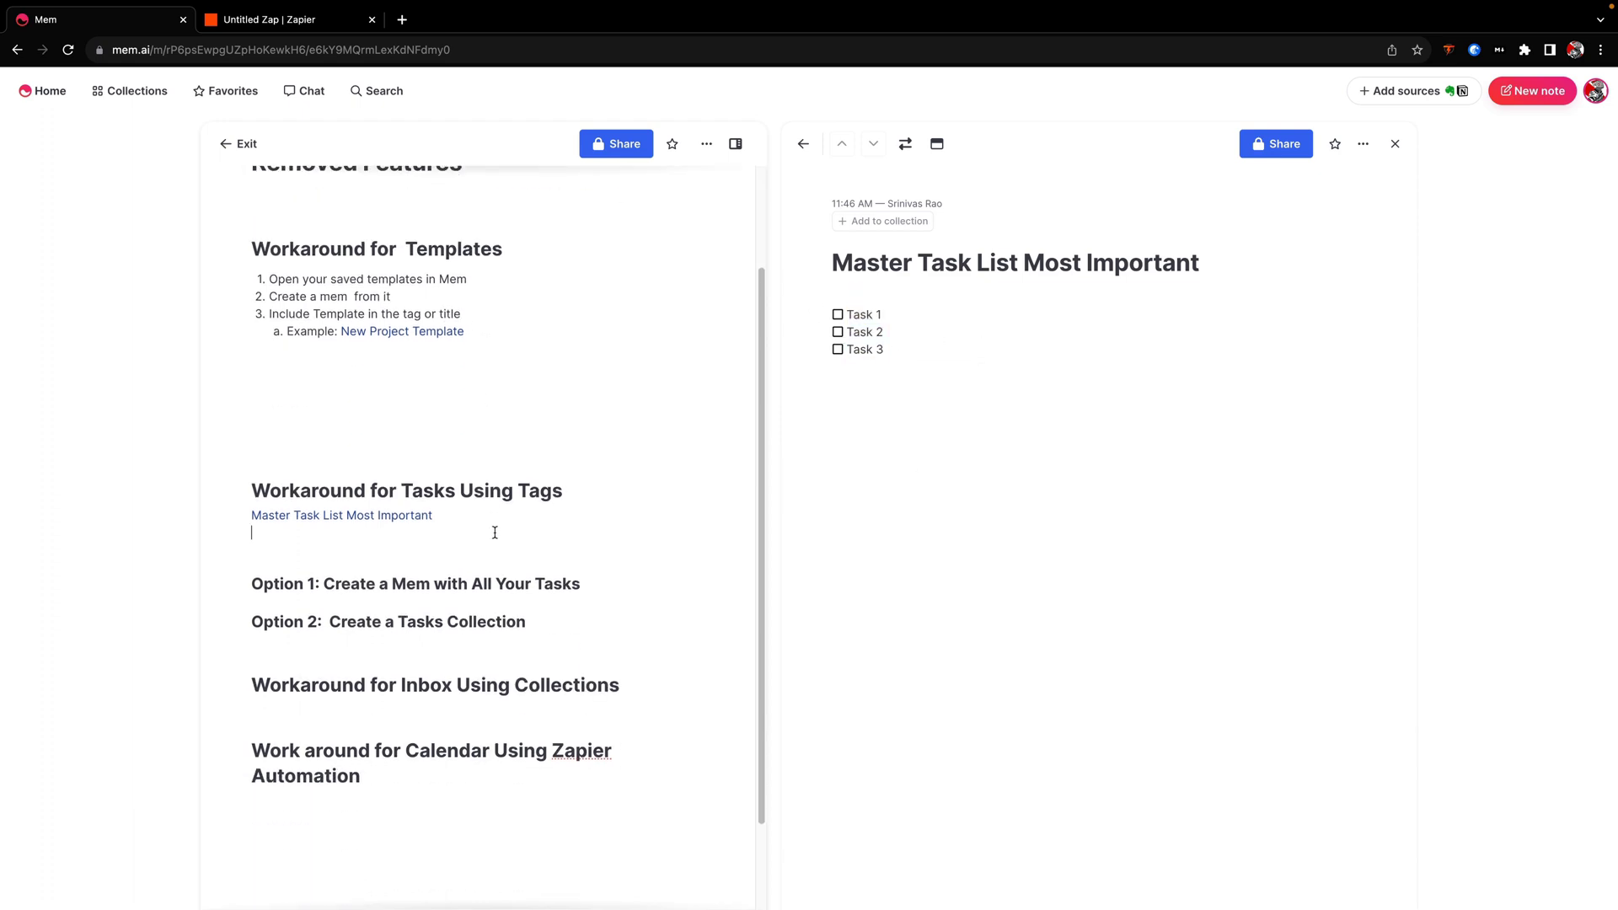
key(Return)
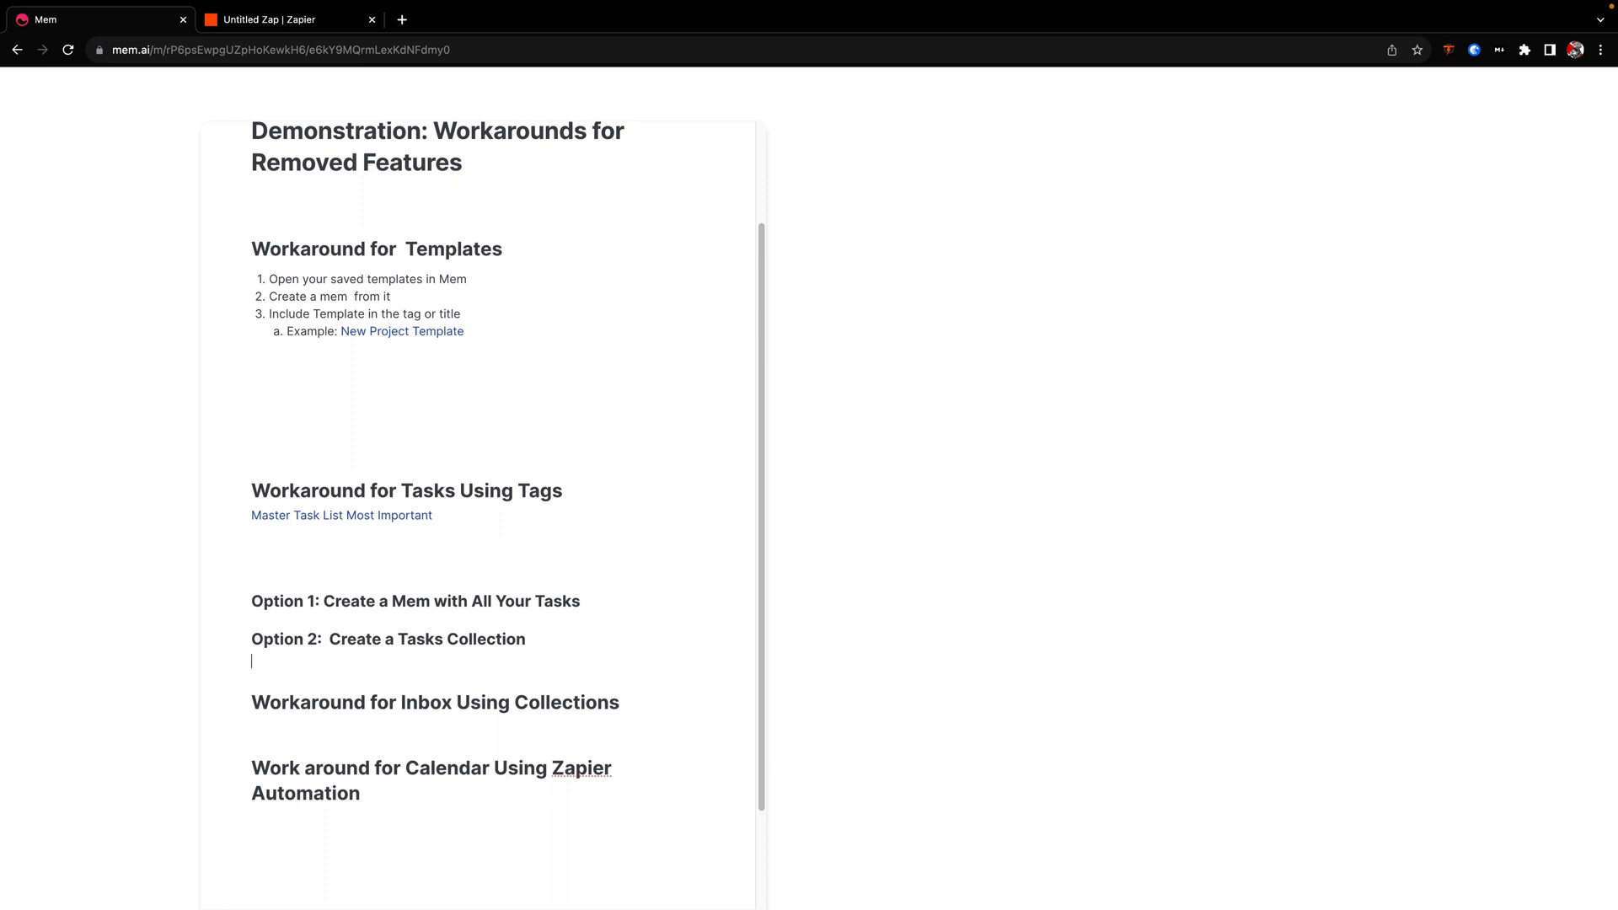
text(@My Most IMportant Task for Today)
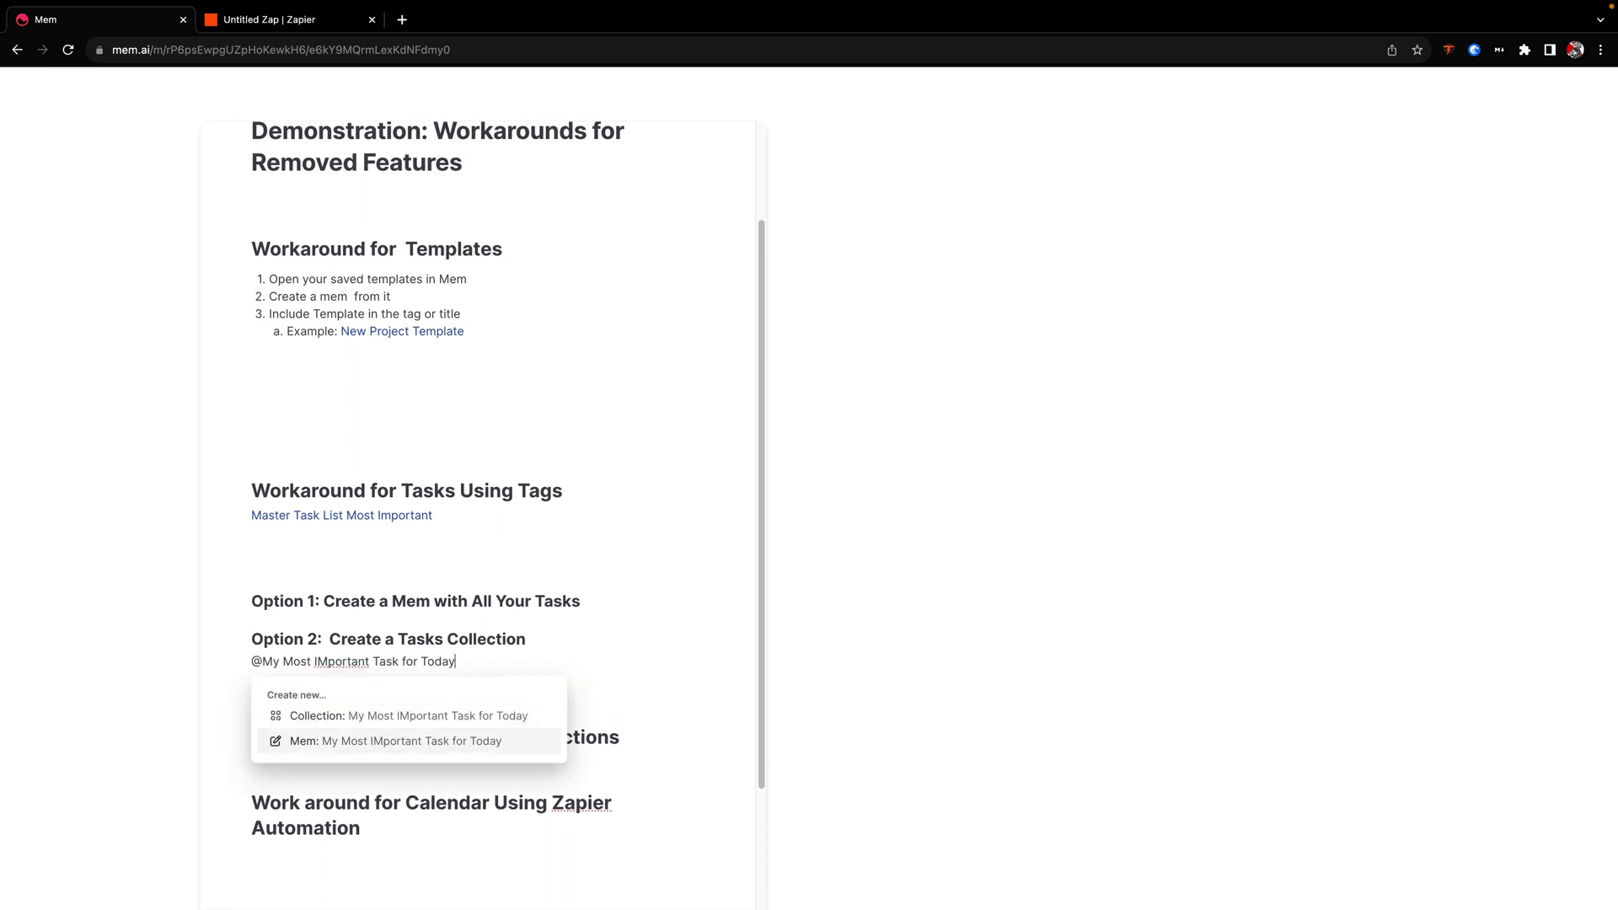
key(Return)
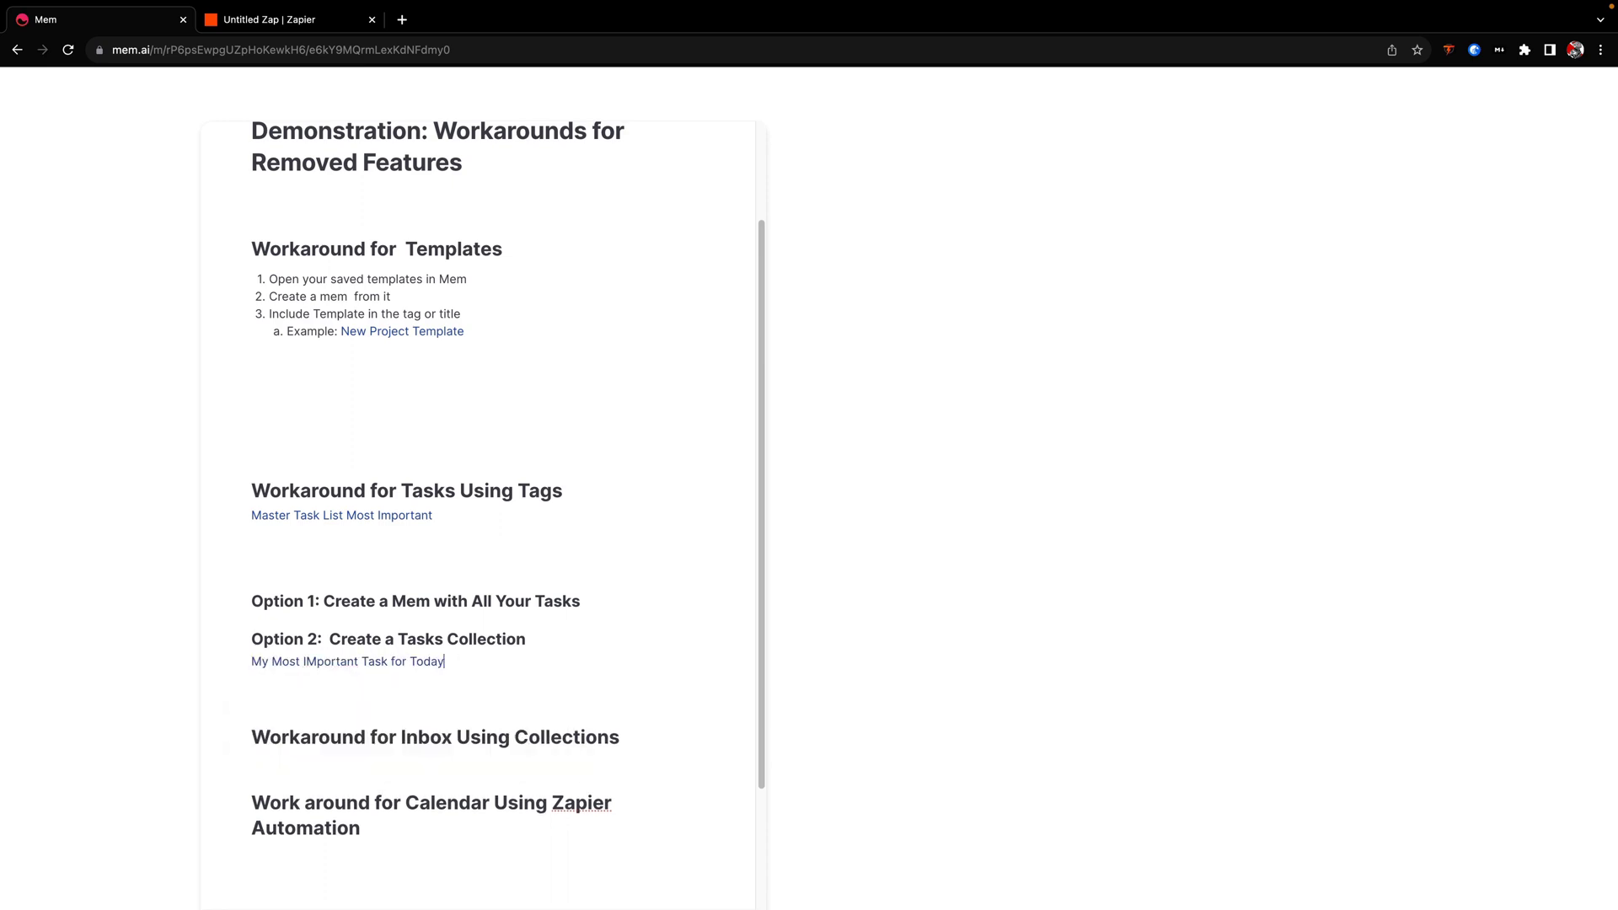
click(434, 661)
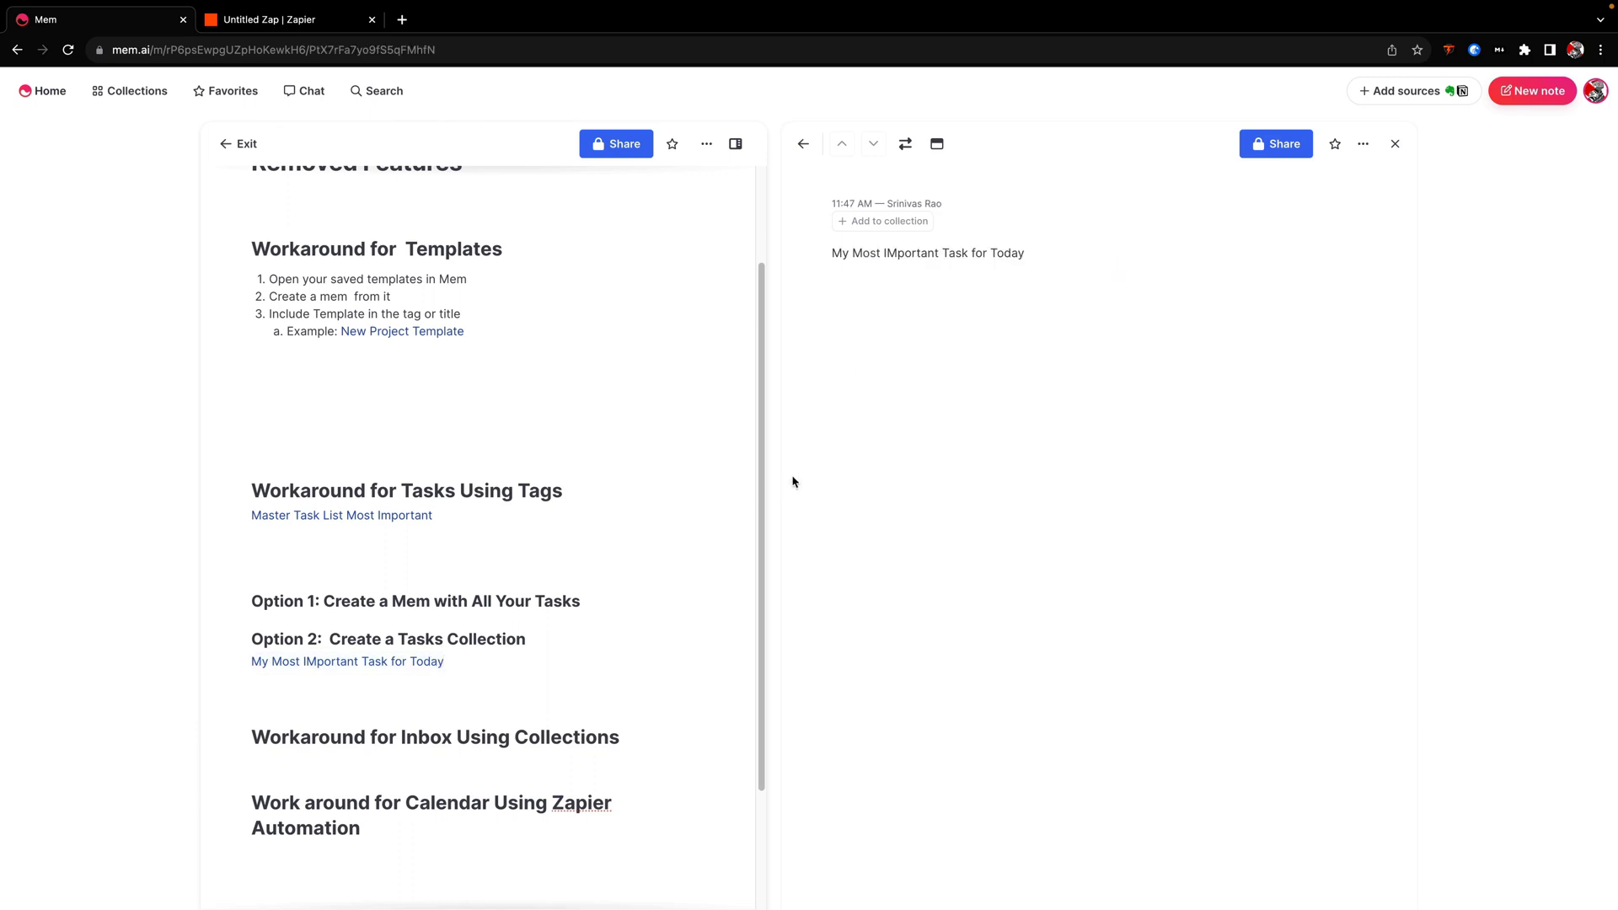
- Make the task note's title an H1 heading and add it to a new tasks collection
triple_click(978, 254)
click(961, 288)
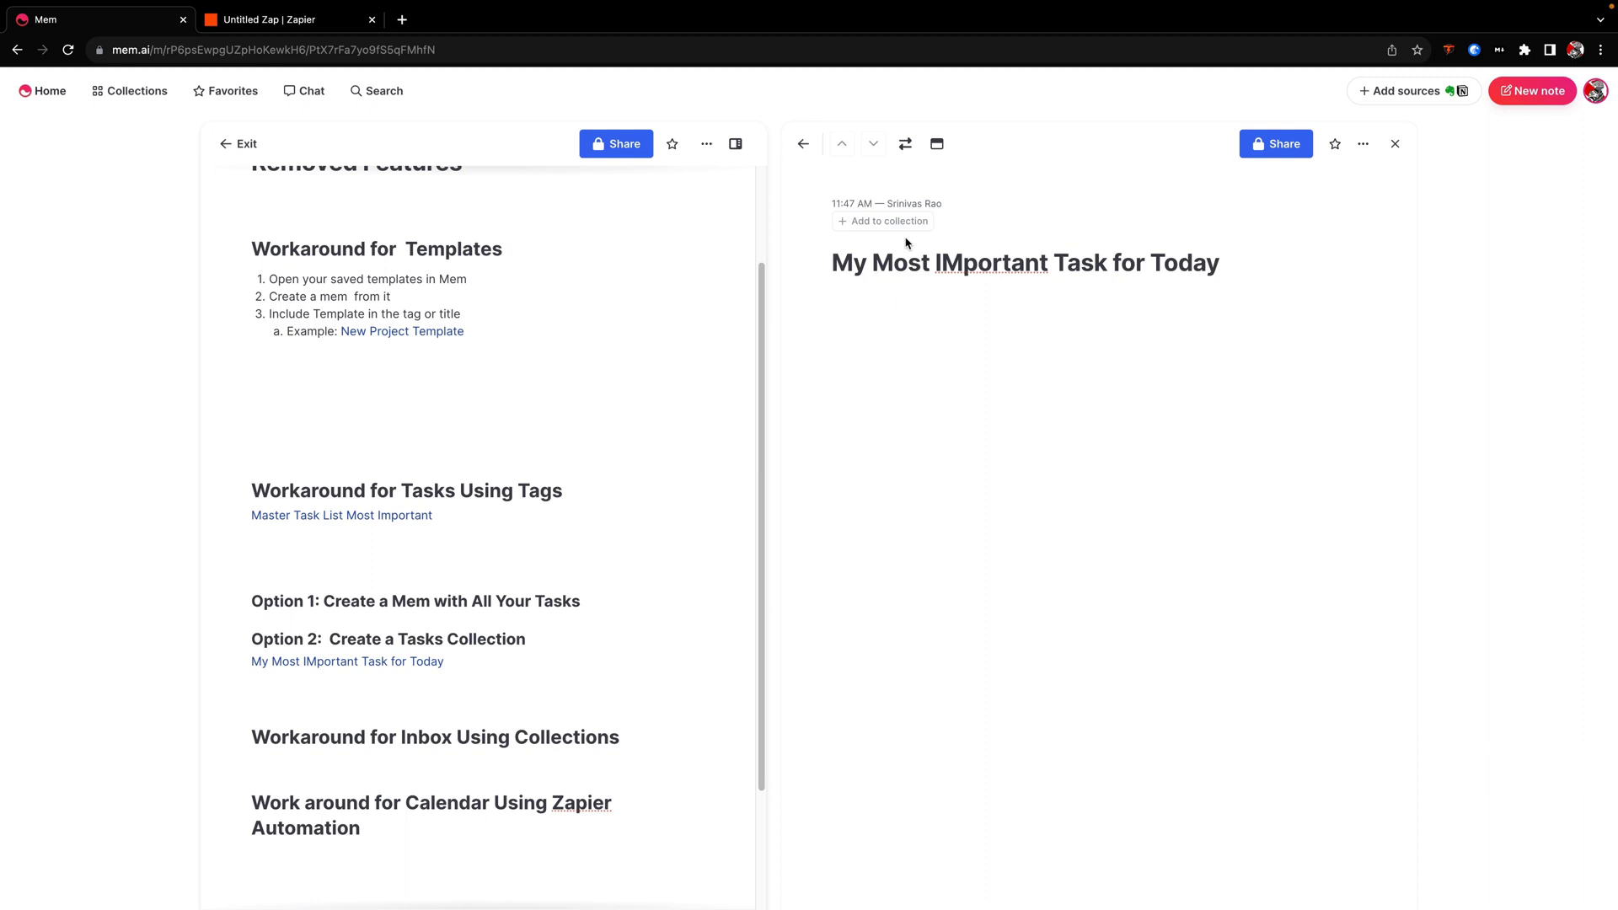
click(908, 220)
text(tas)
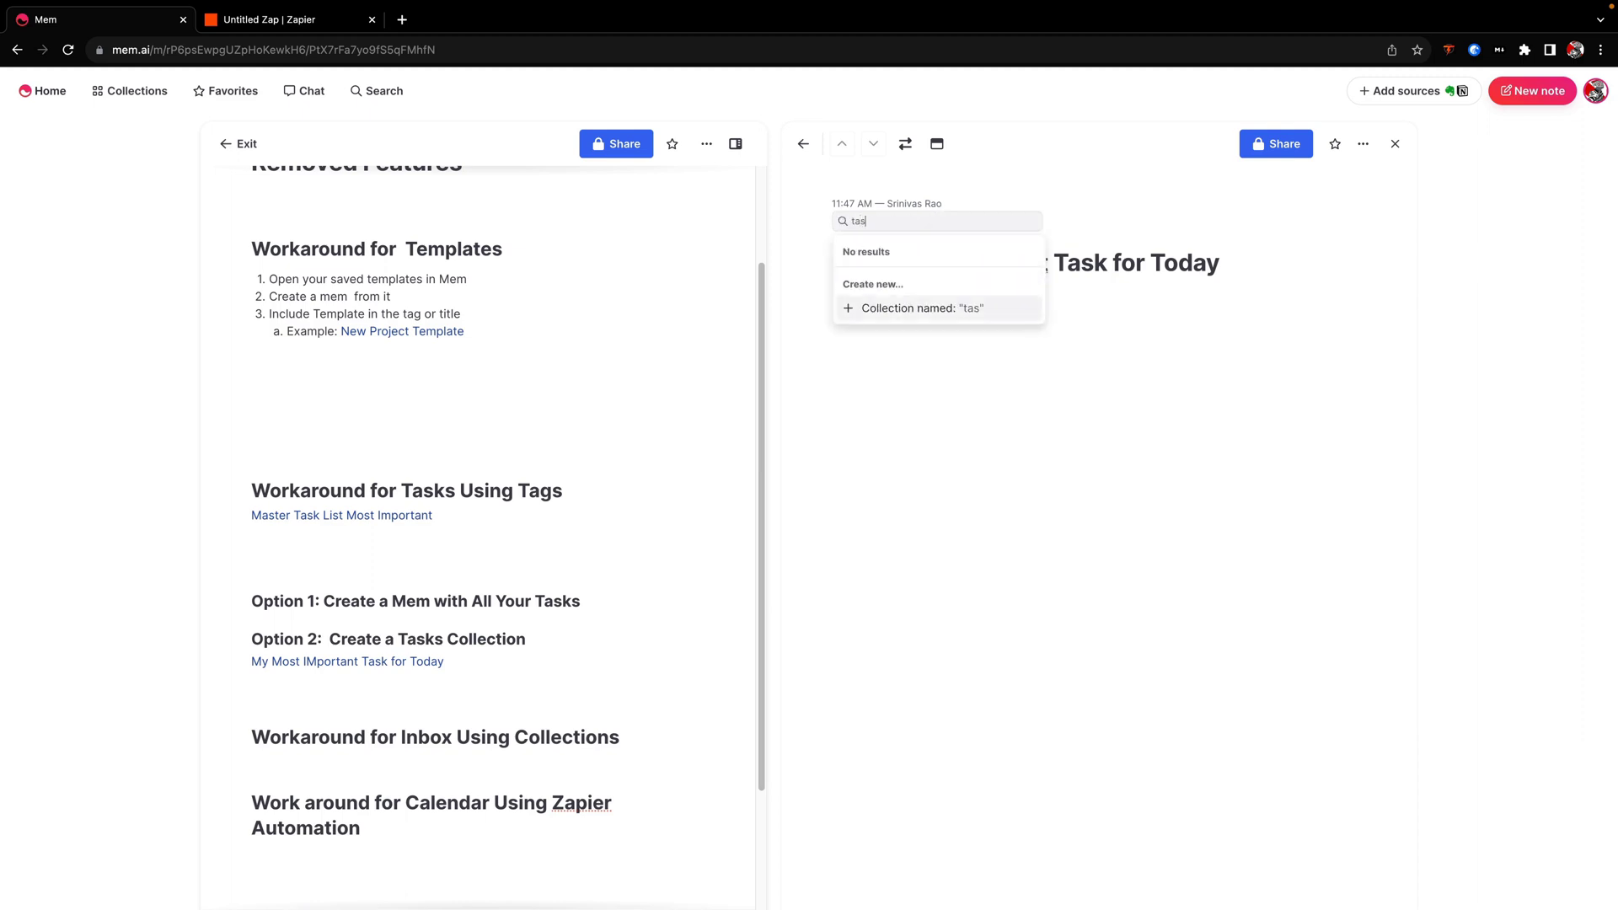
text(ks)
click(906, 309)
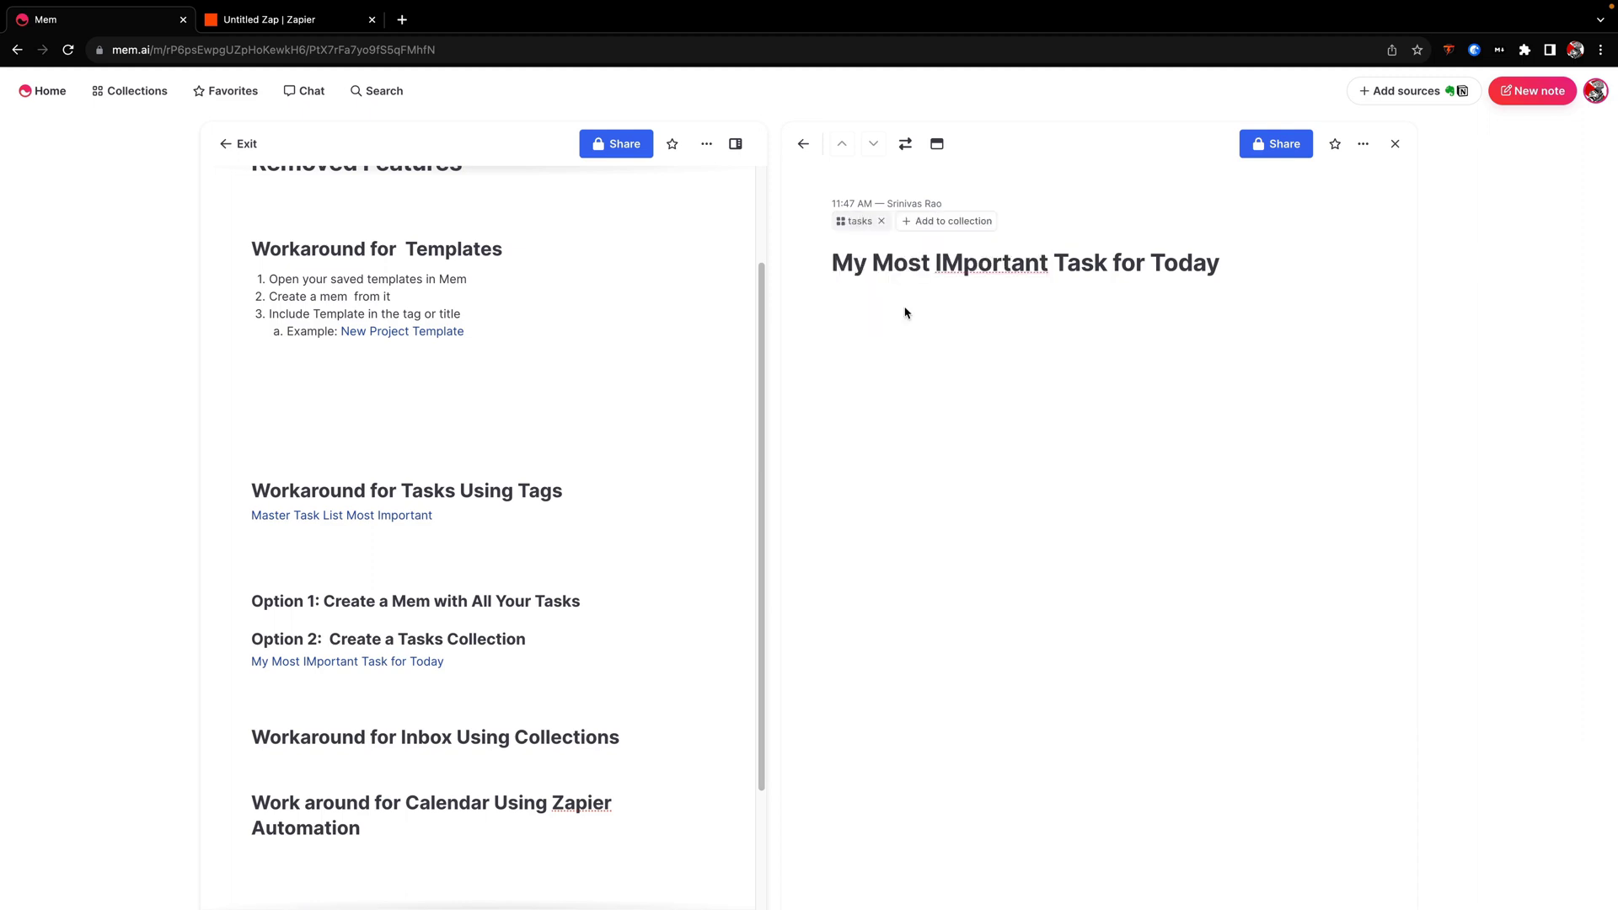
- Abandon the 'urgent' collection and fix the title to read 'My Most Important Task for Today'
click(965, 224)
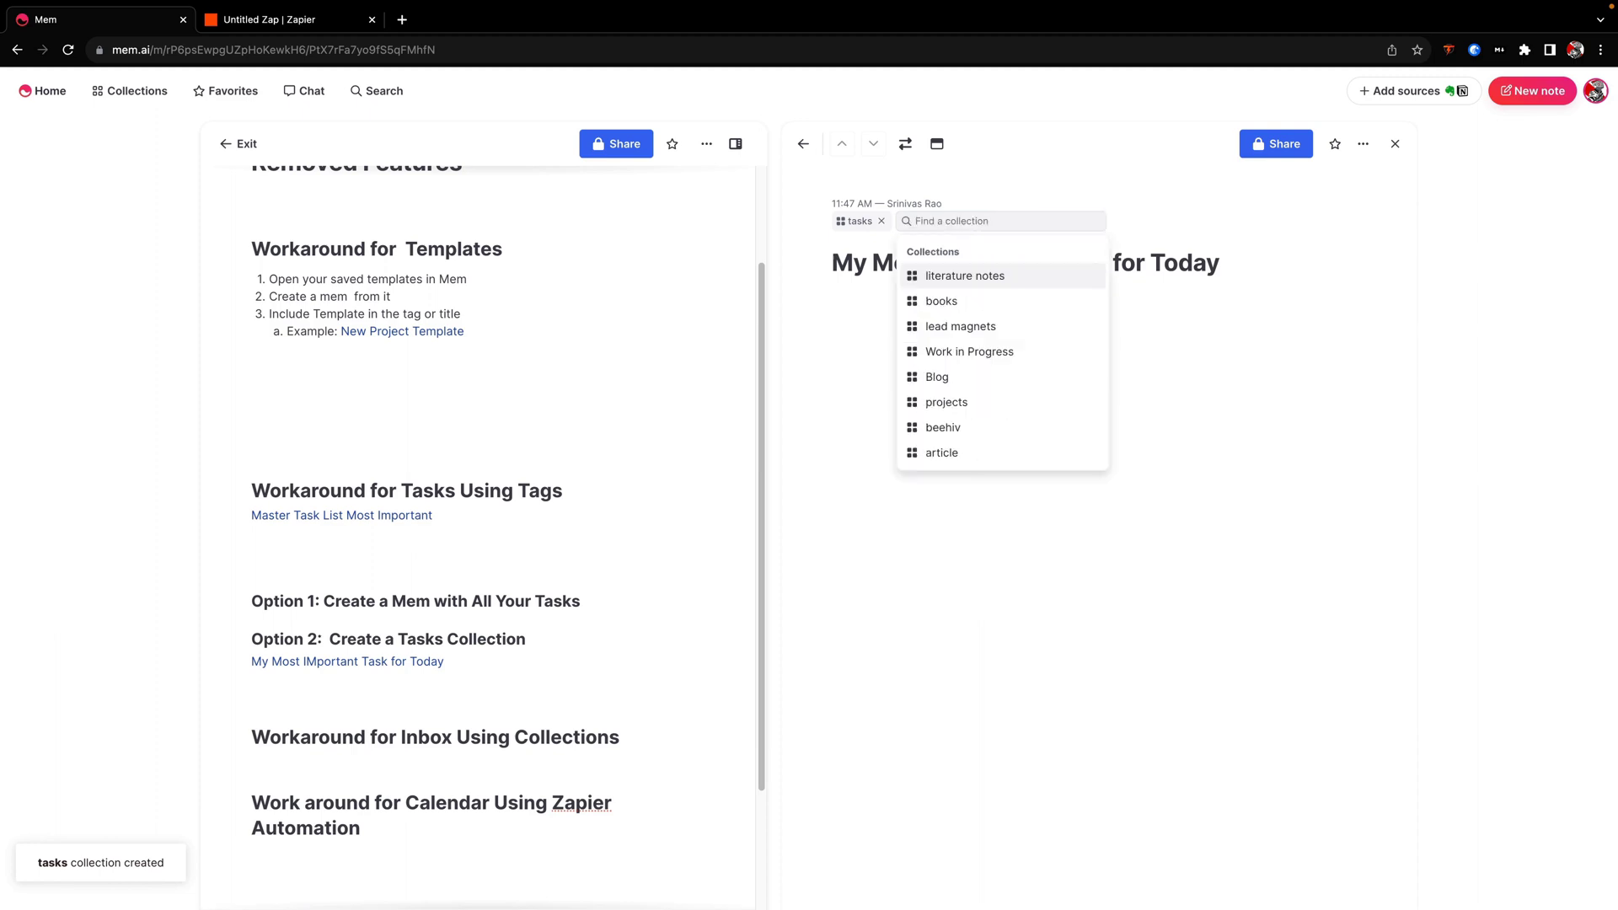
text(urgent)
key(Escape)
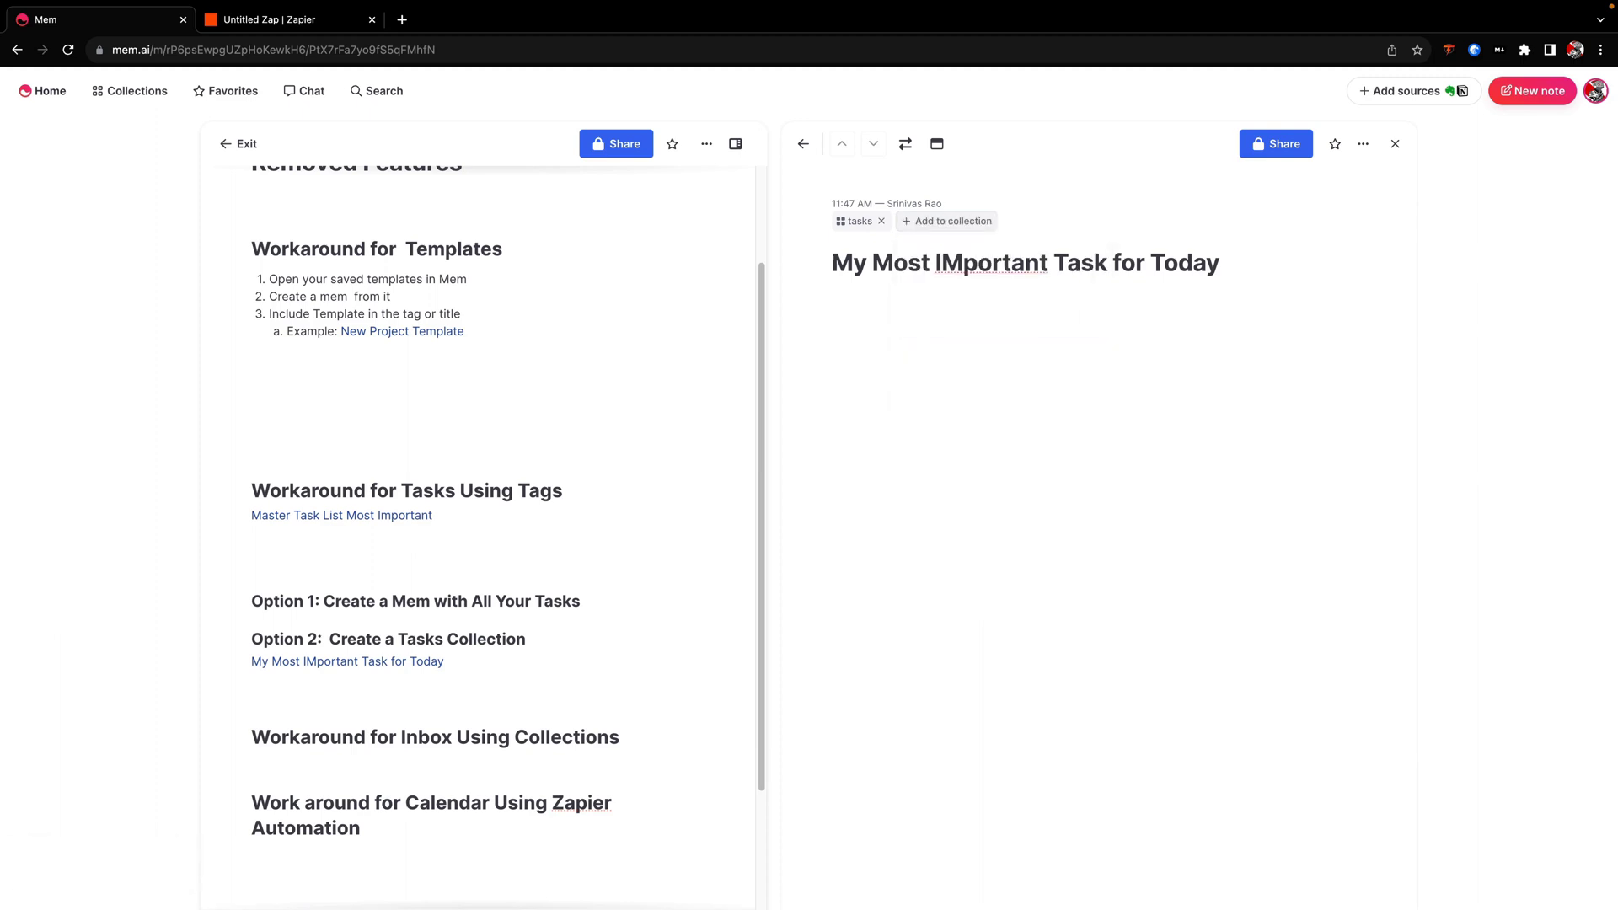
click(960, 251)
key(BackSpace)
text(m)
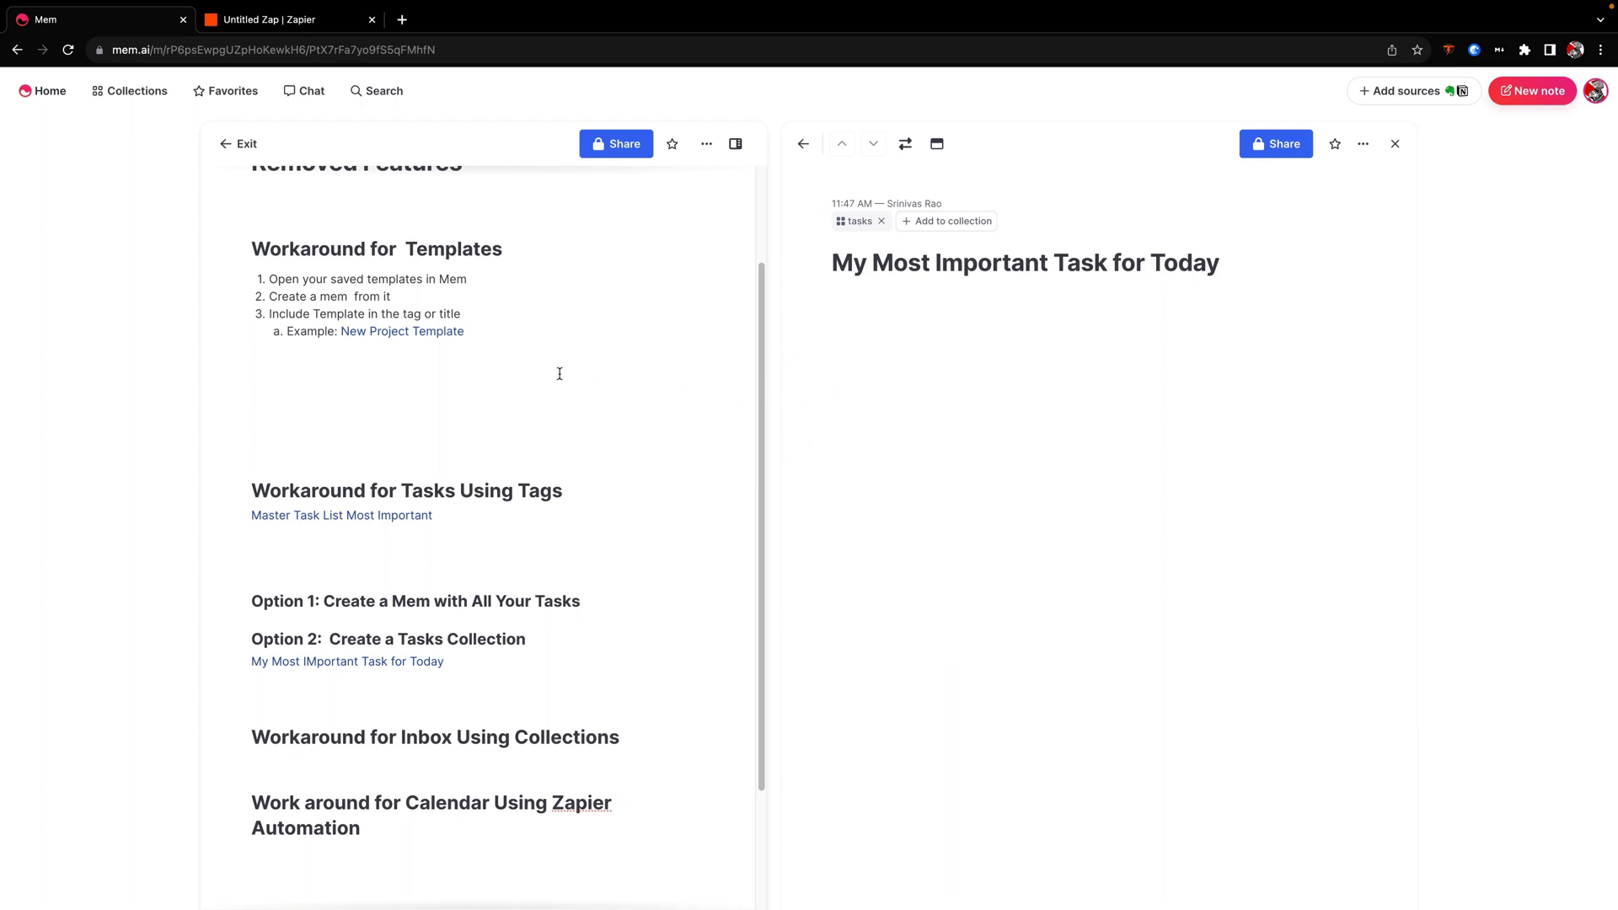
- Close the task note and place the caret under the Inbox workaround heading
scroll(578, 376, down, 3)
scroll(592, 398, up, 5)
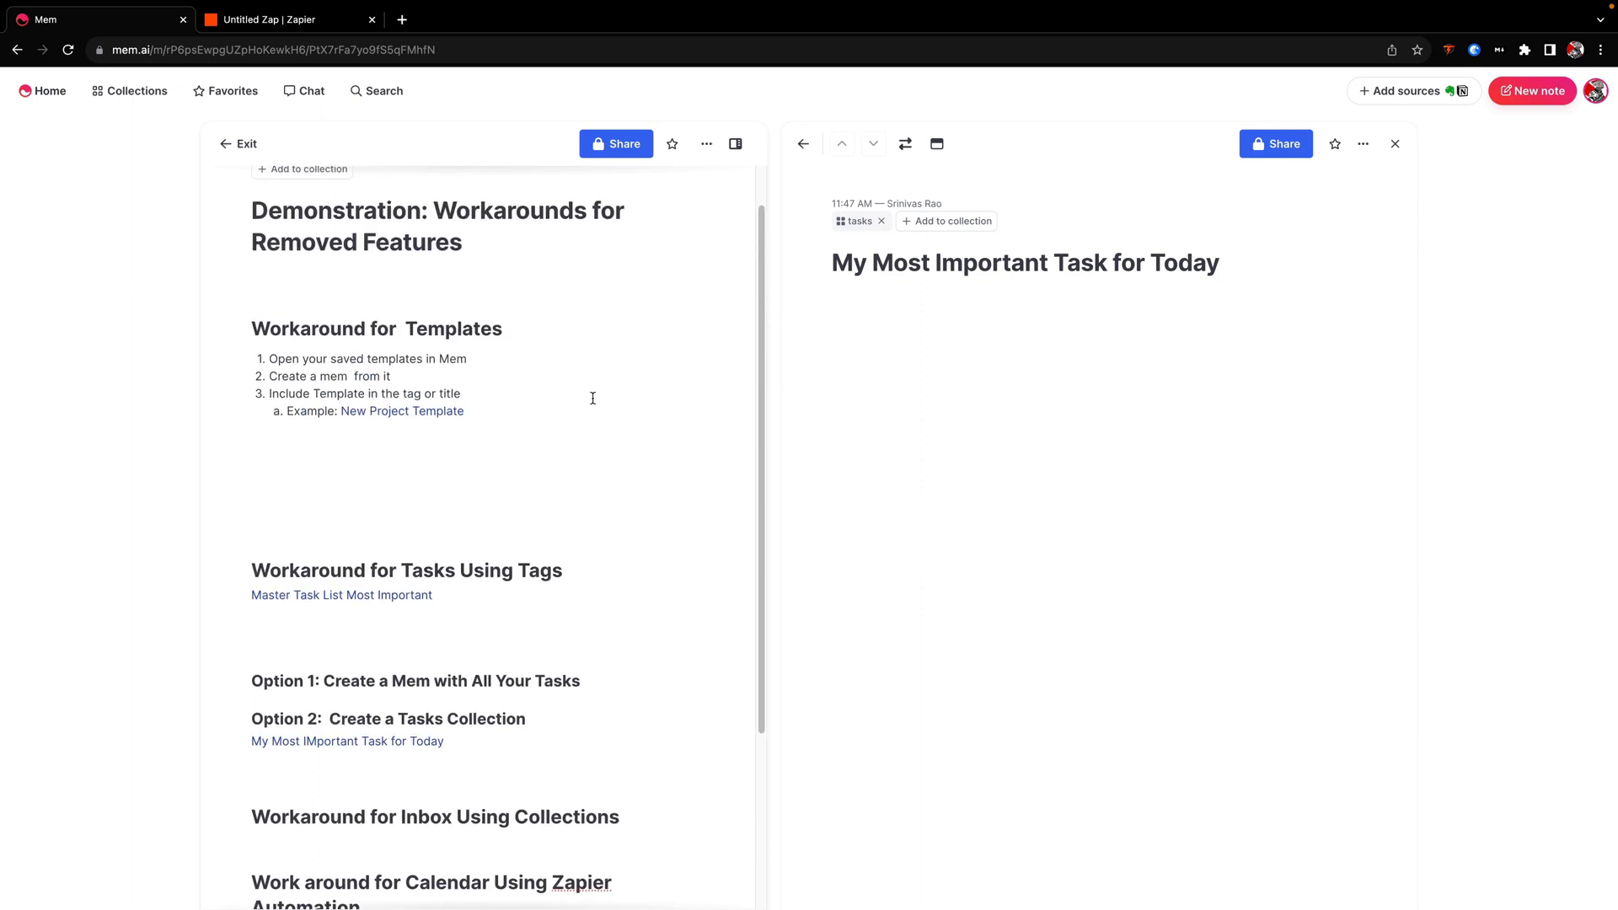
scroll(593, 396, down, 2)
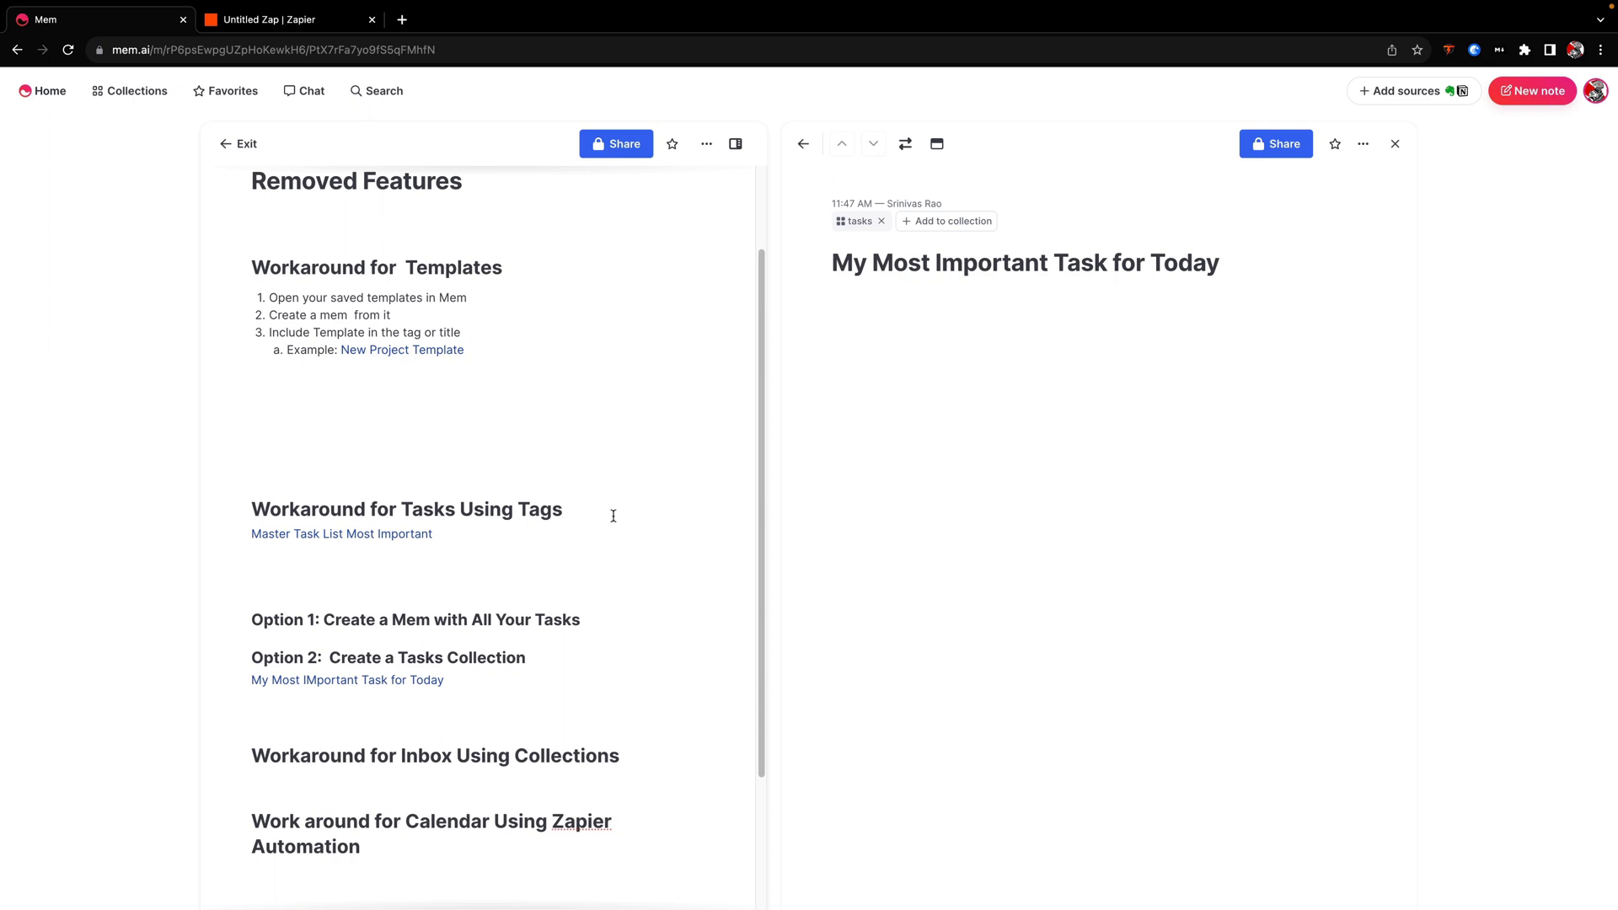
scroll(613, 515, down, 1)
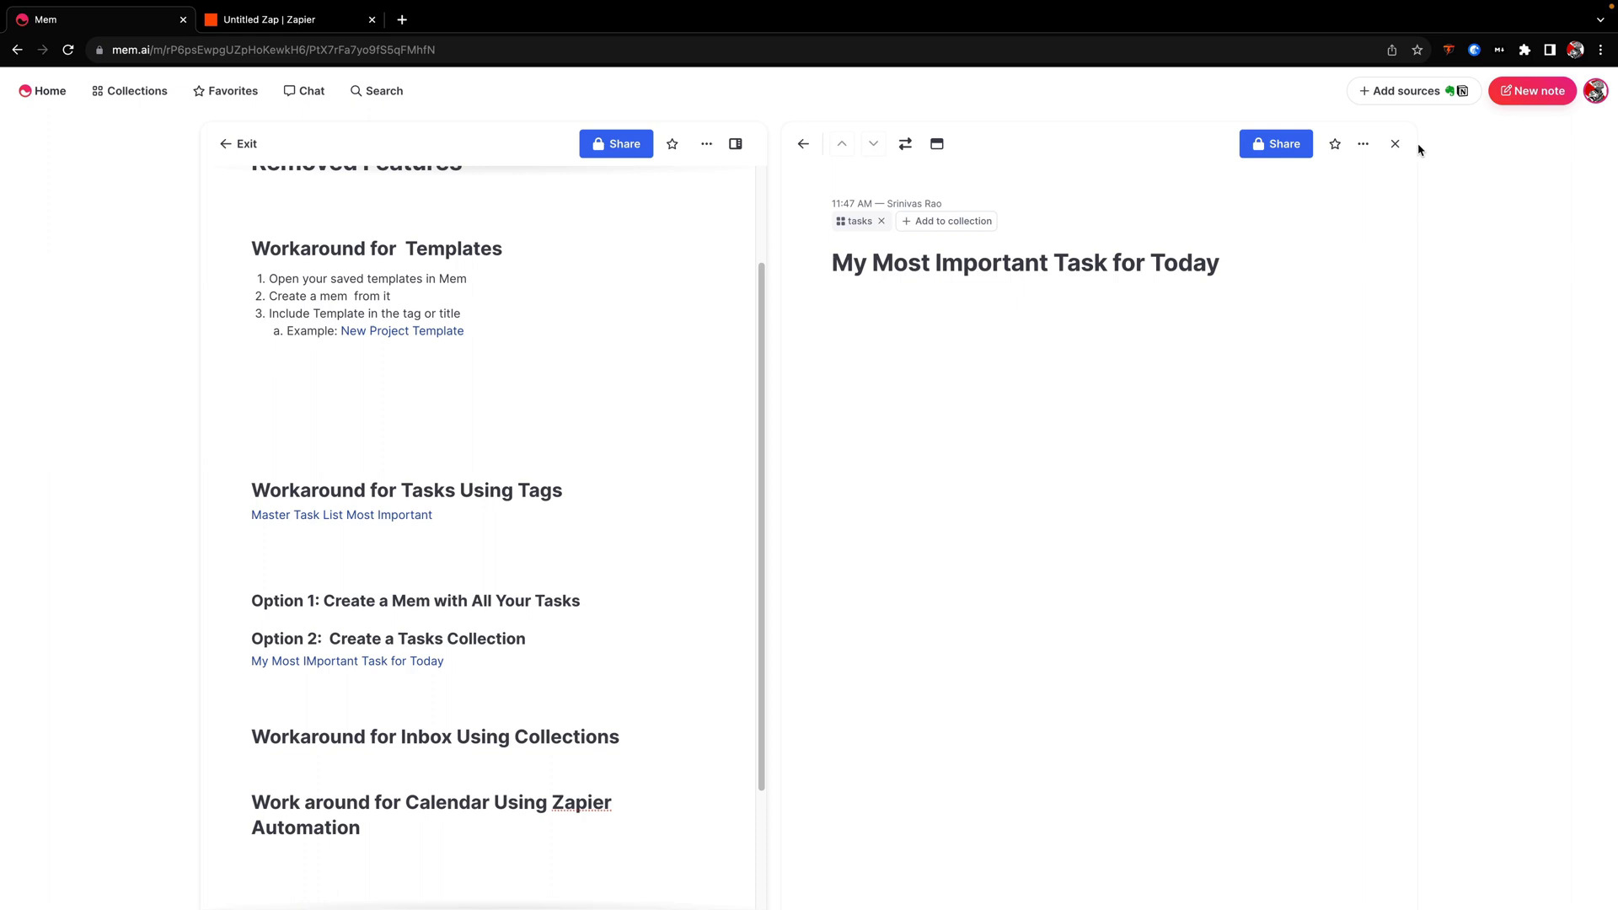
click(1395, 143)
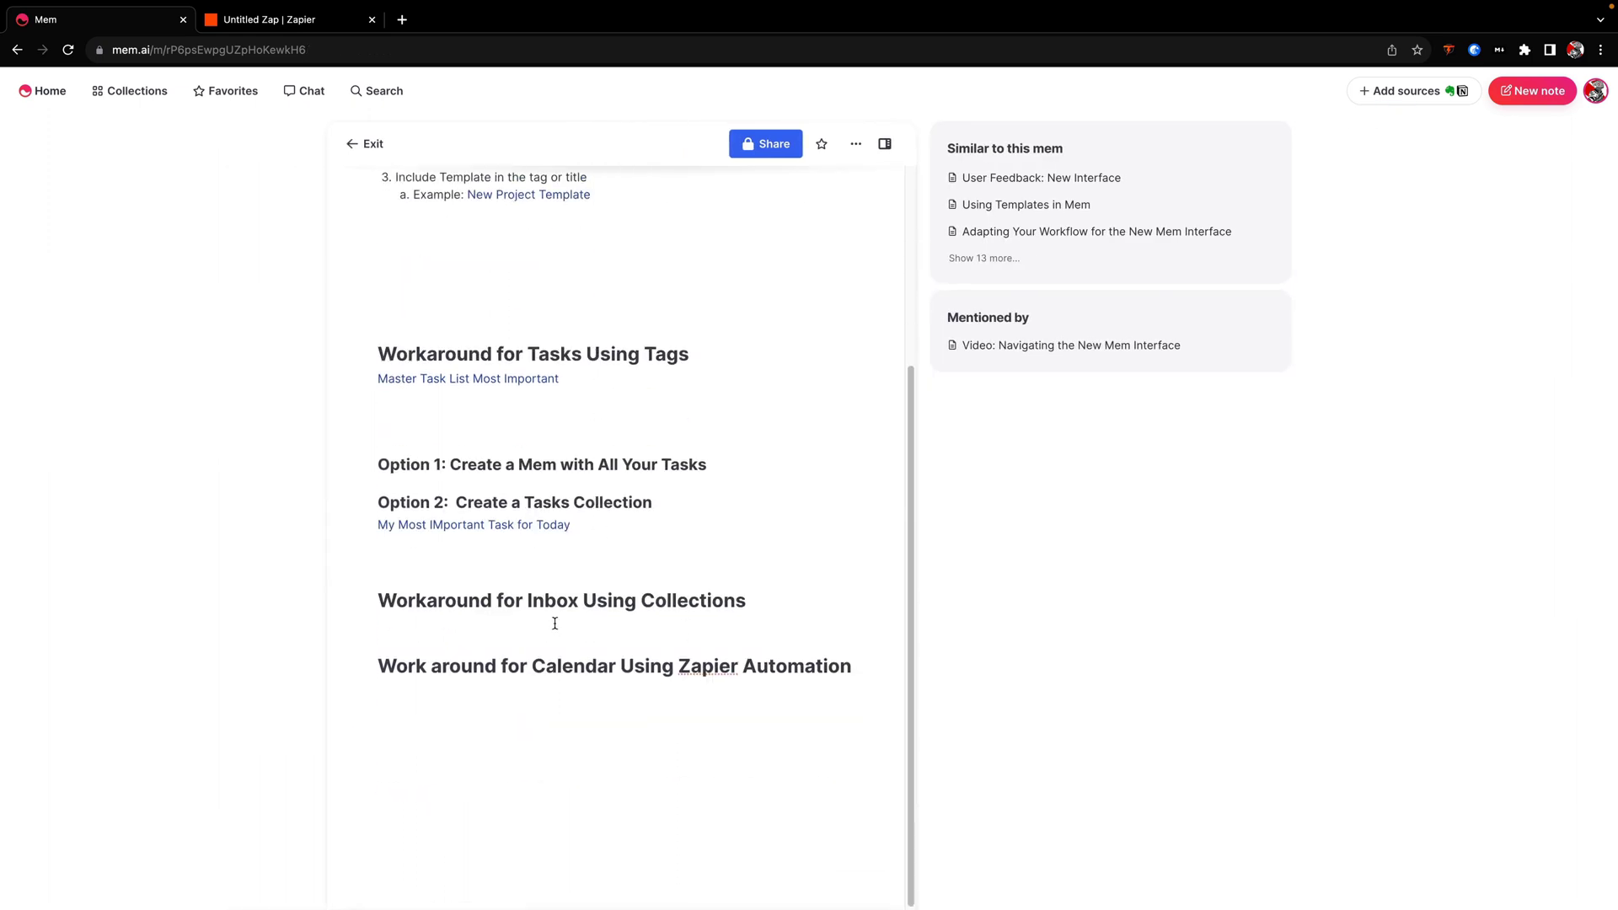
click(567, 624)
- Reopen 'My Most Important Task for Today' and add it to a new Inbox collection
click(412, 525)
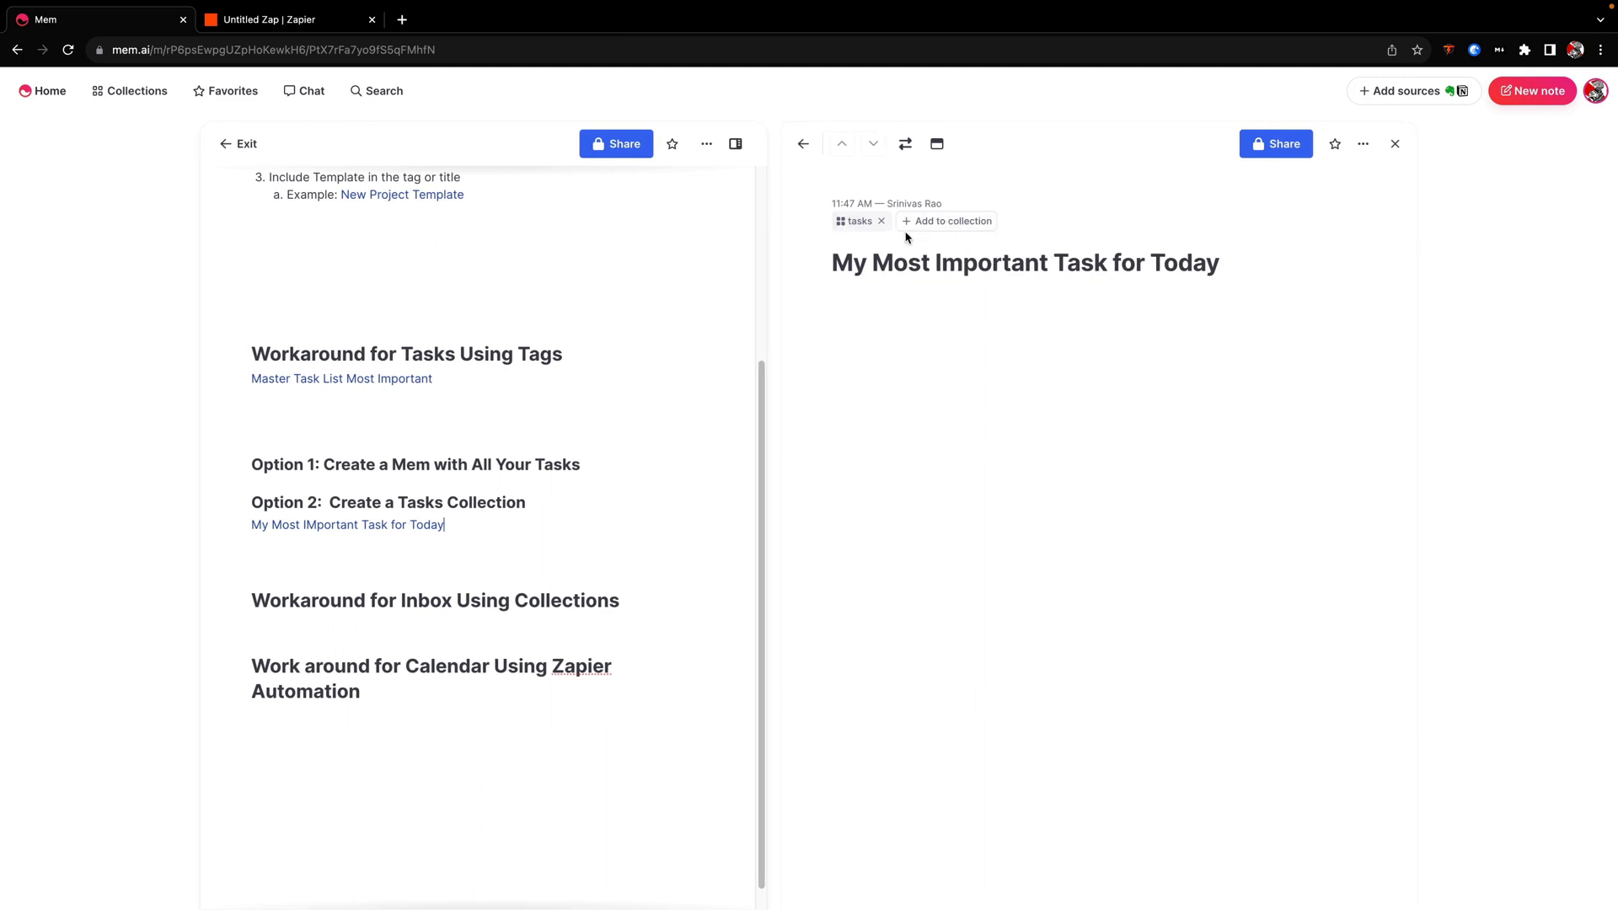
click(959, 221)
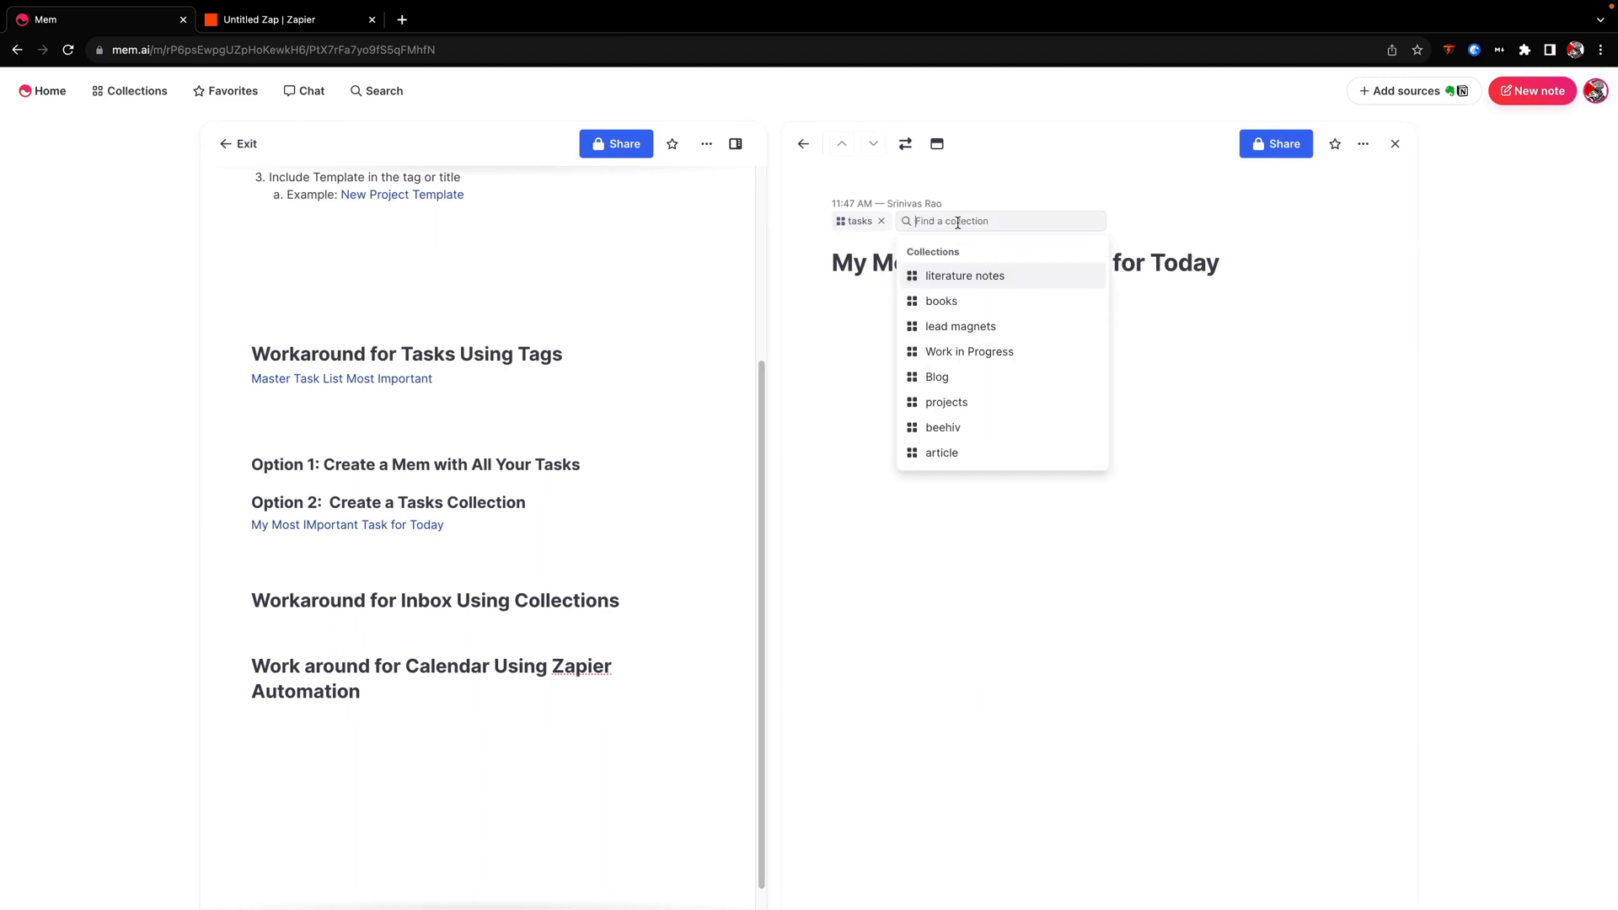
text(I)
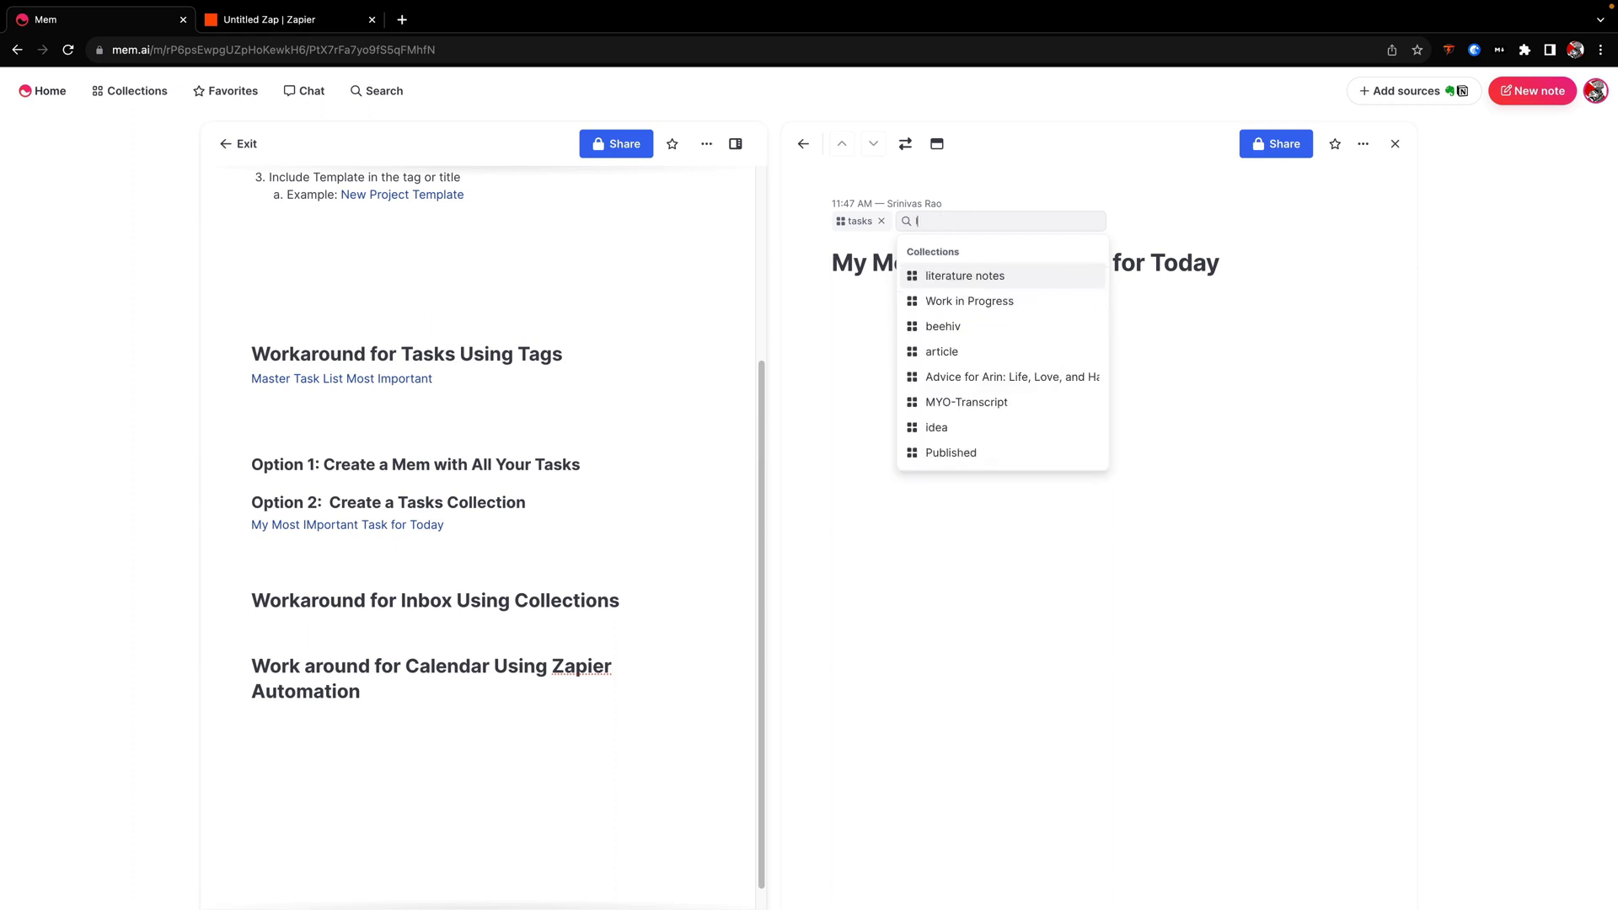
text(nbox)
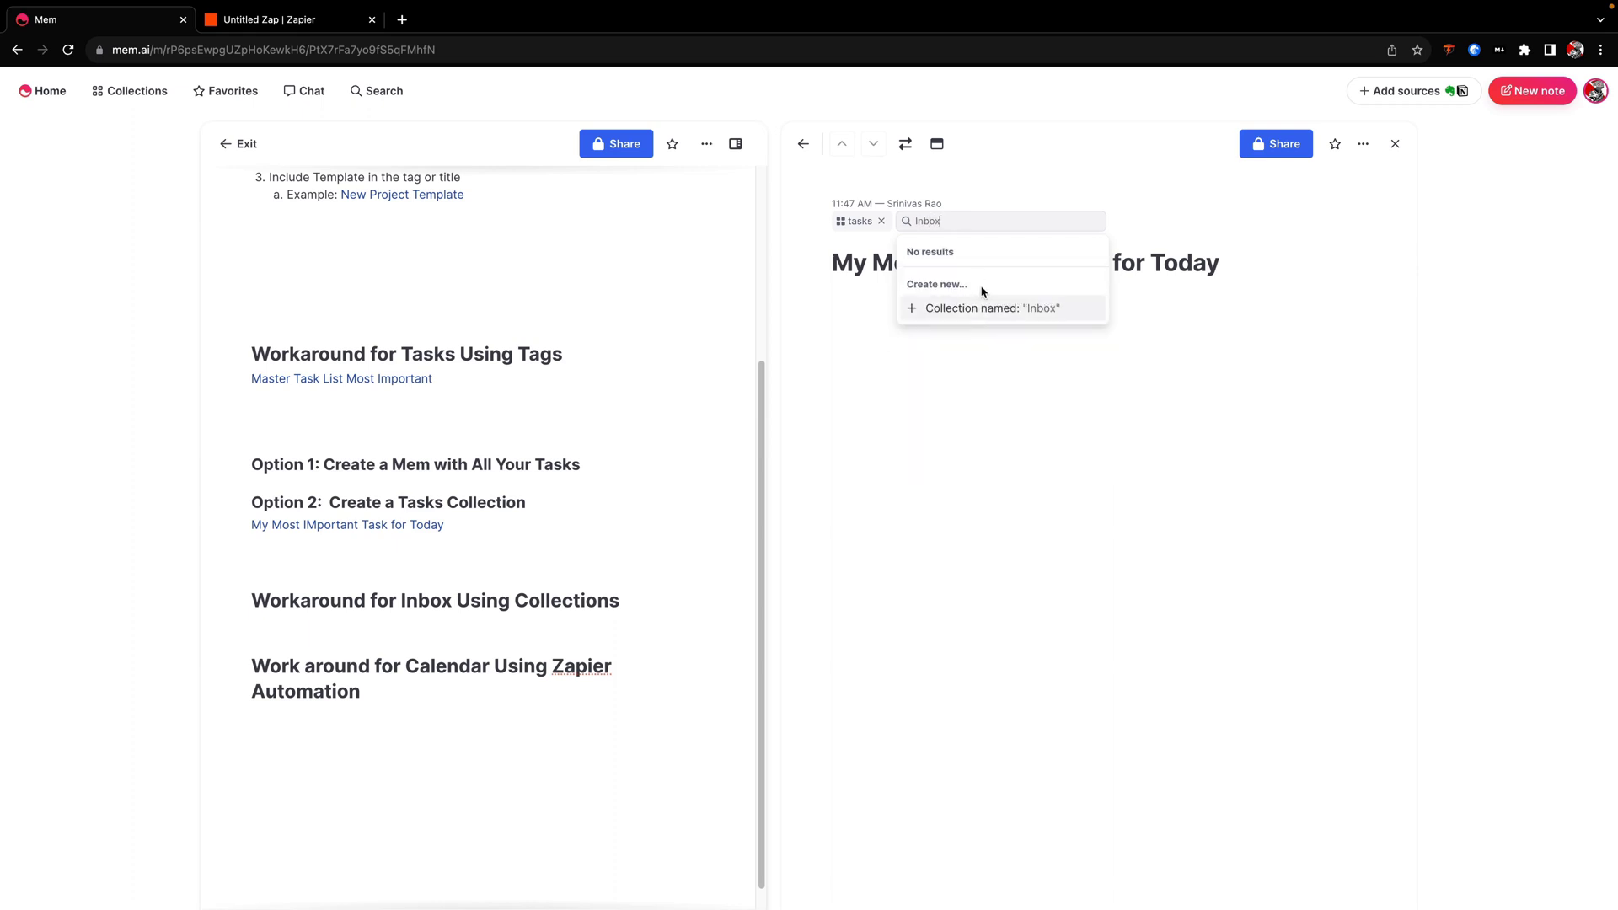
click(988, 310)
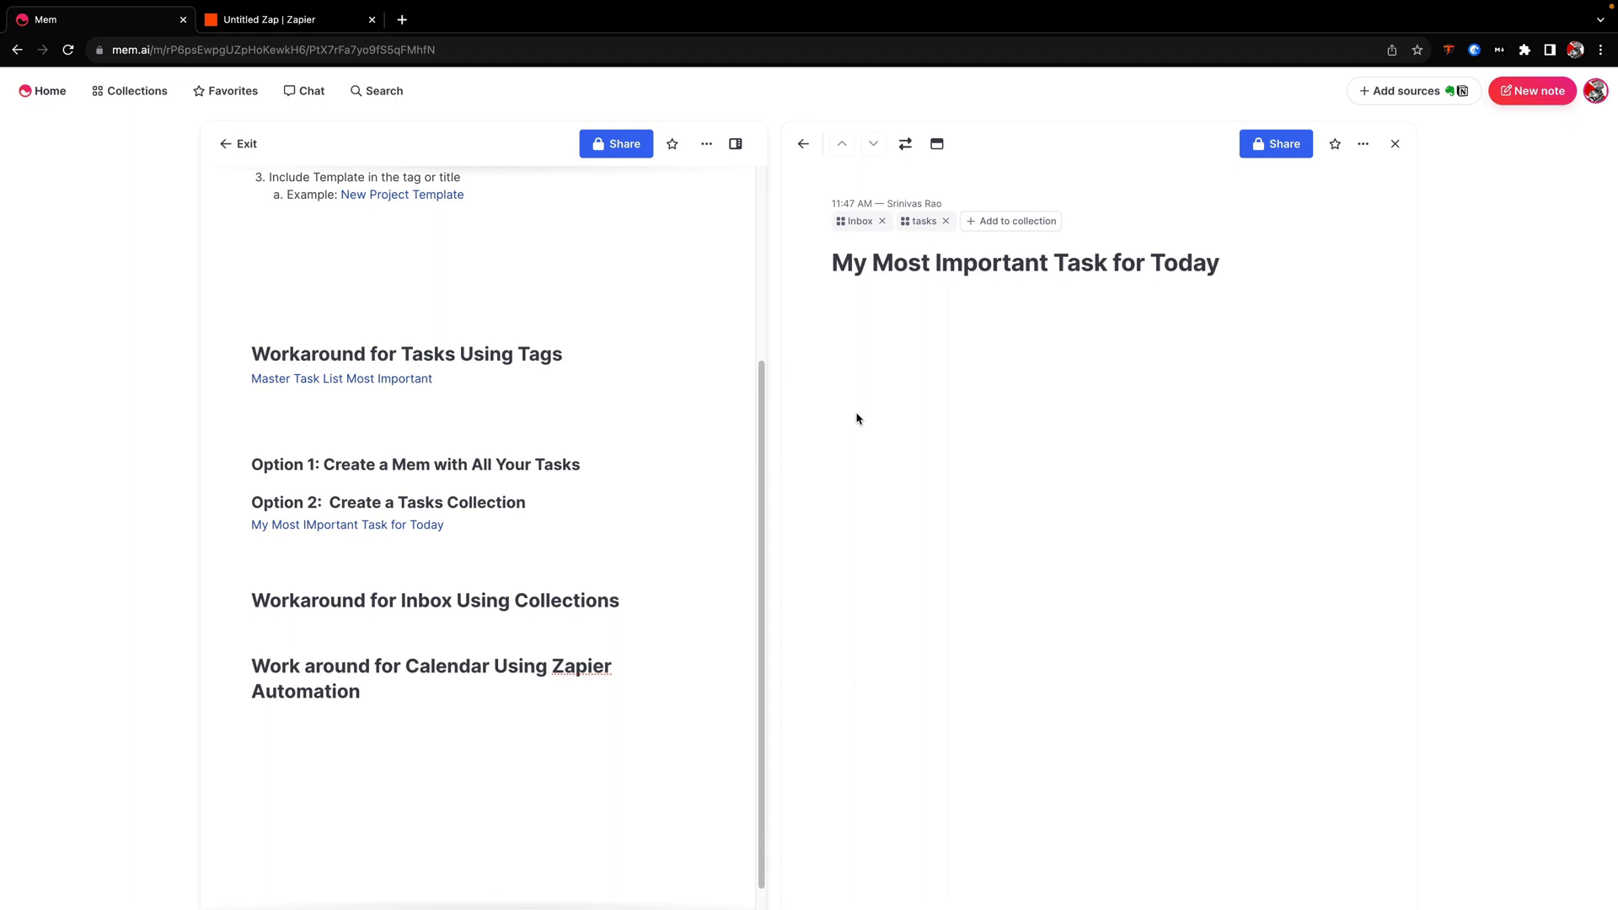
scroll(713, 447, down, 1)
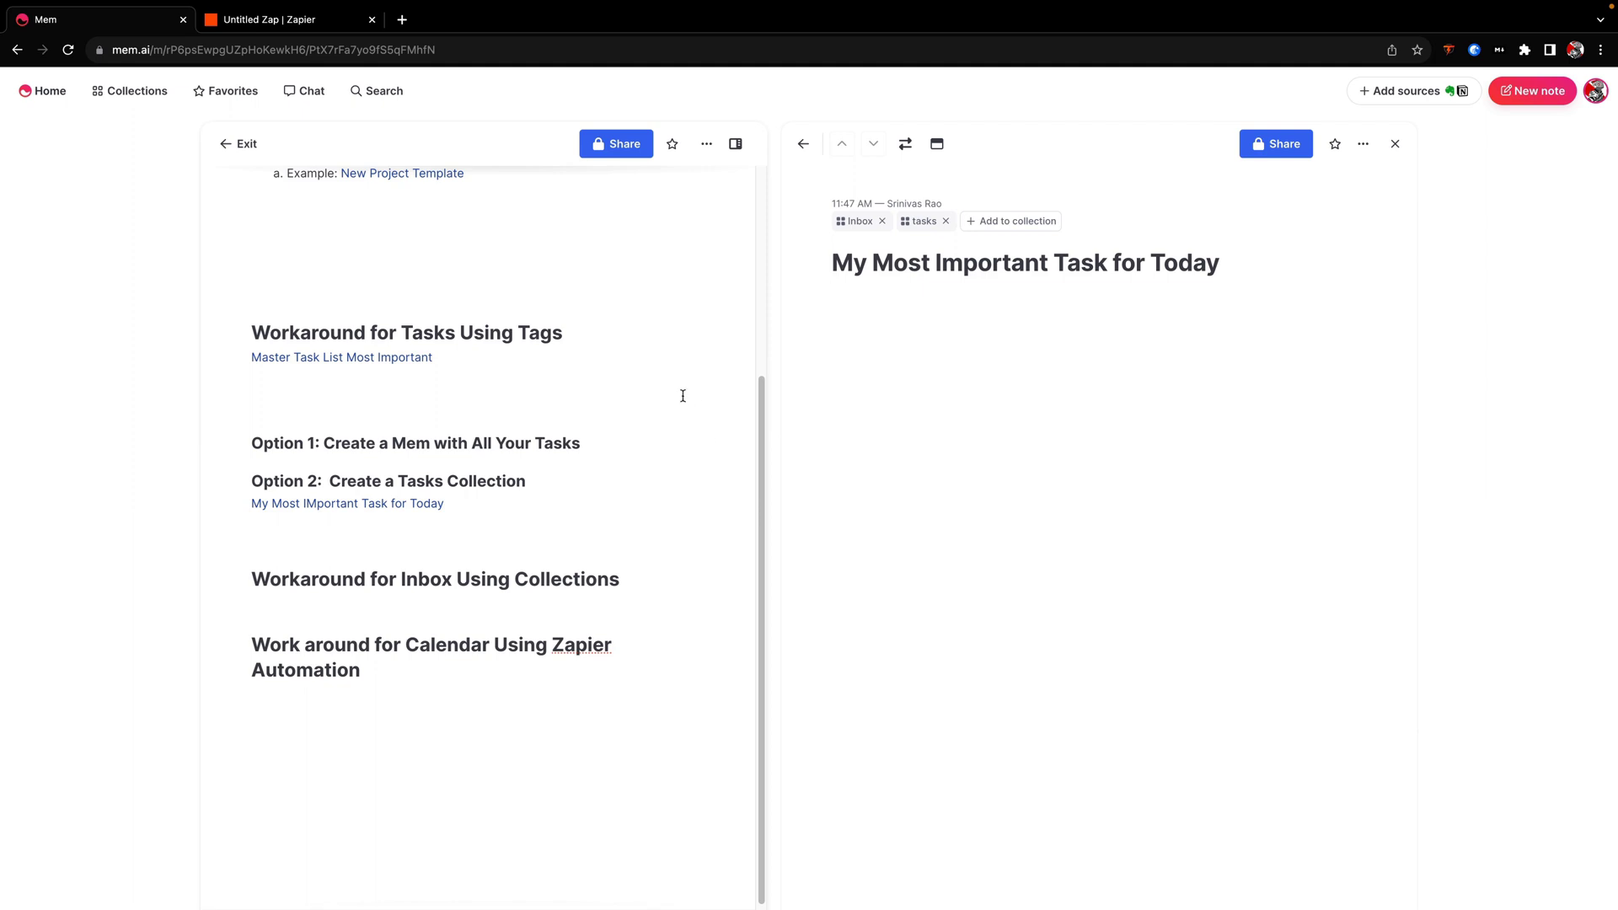
scroll(578, 472, up, 5)
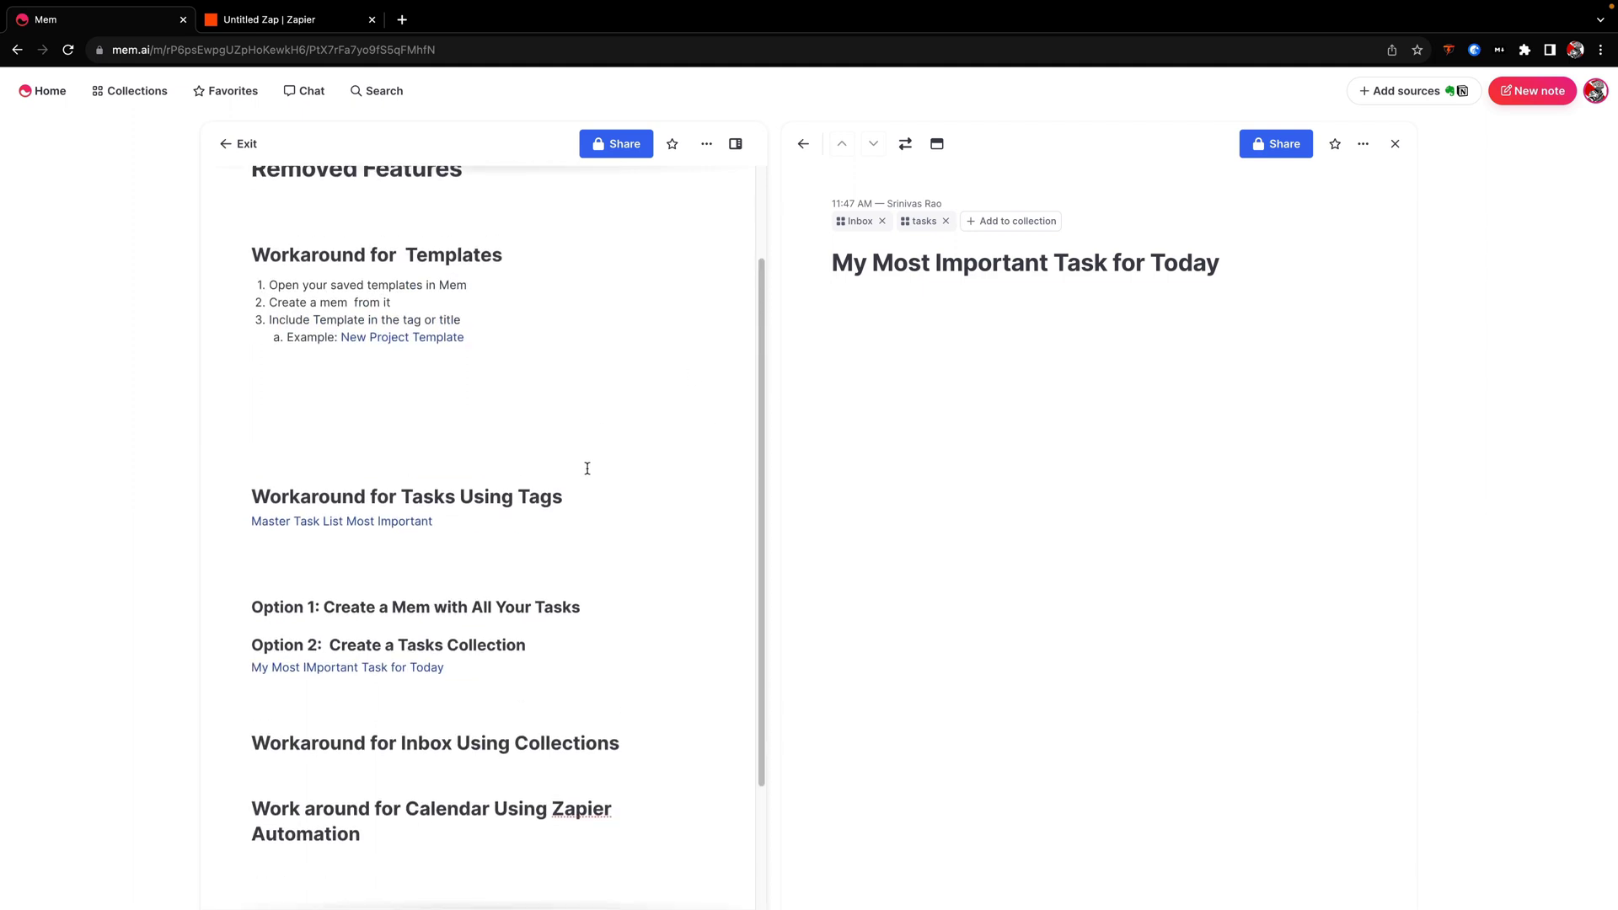
scroll(587, 468, down, 3)
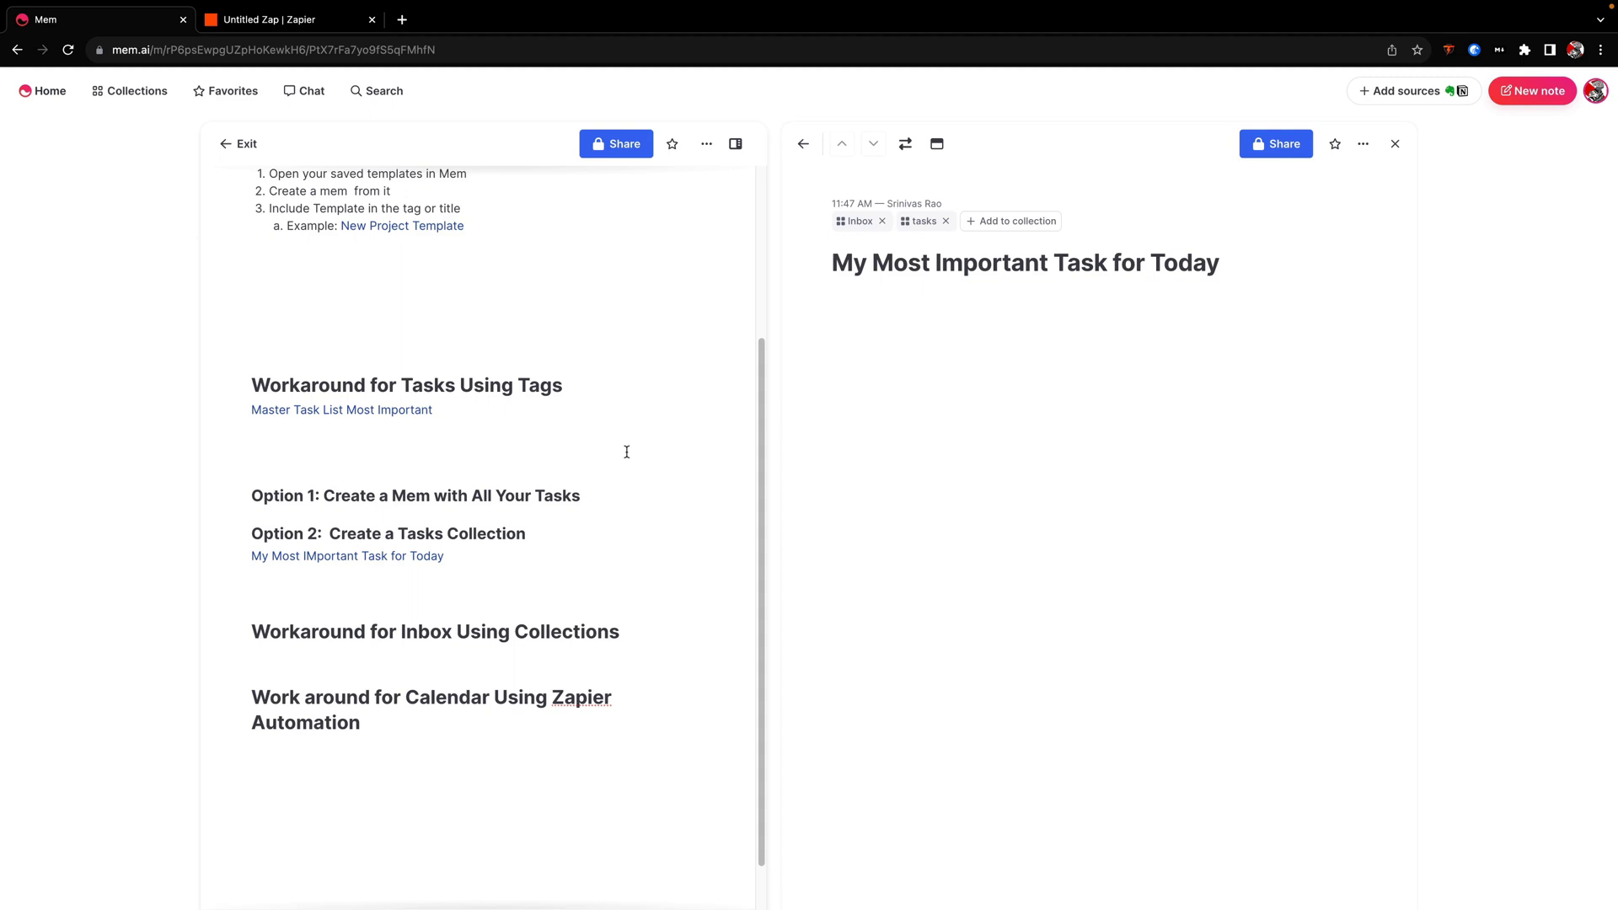
scroll(654, 517, up, 3)
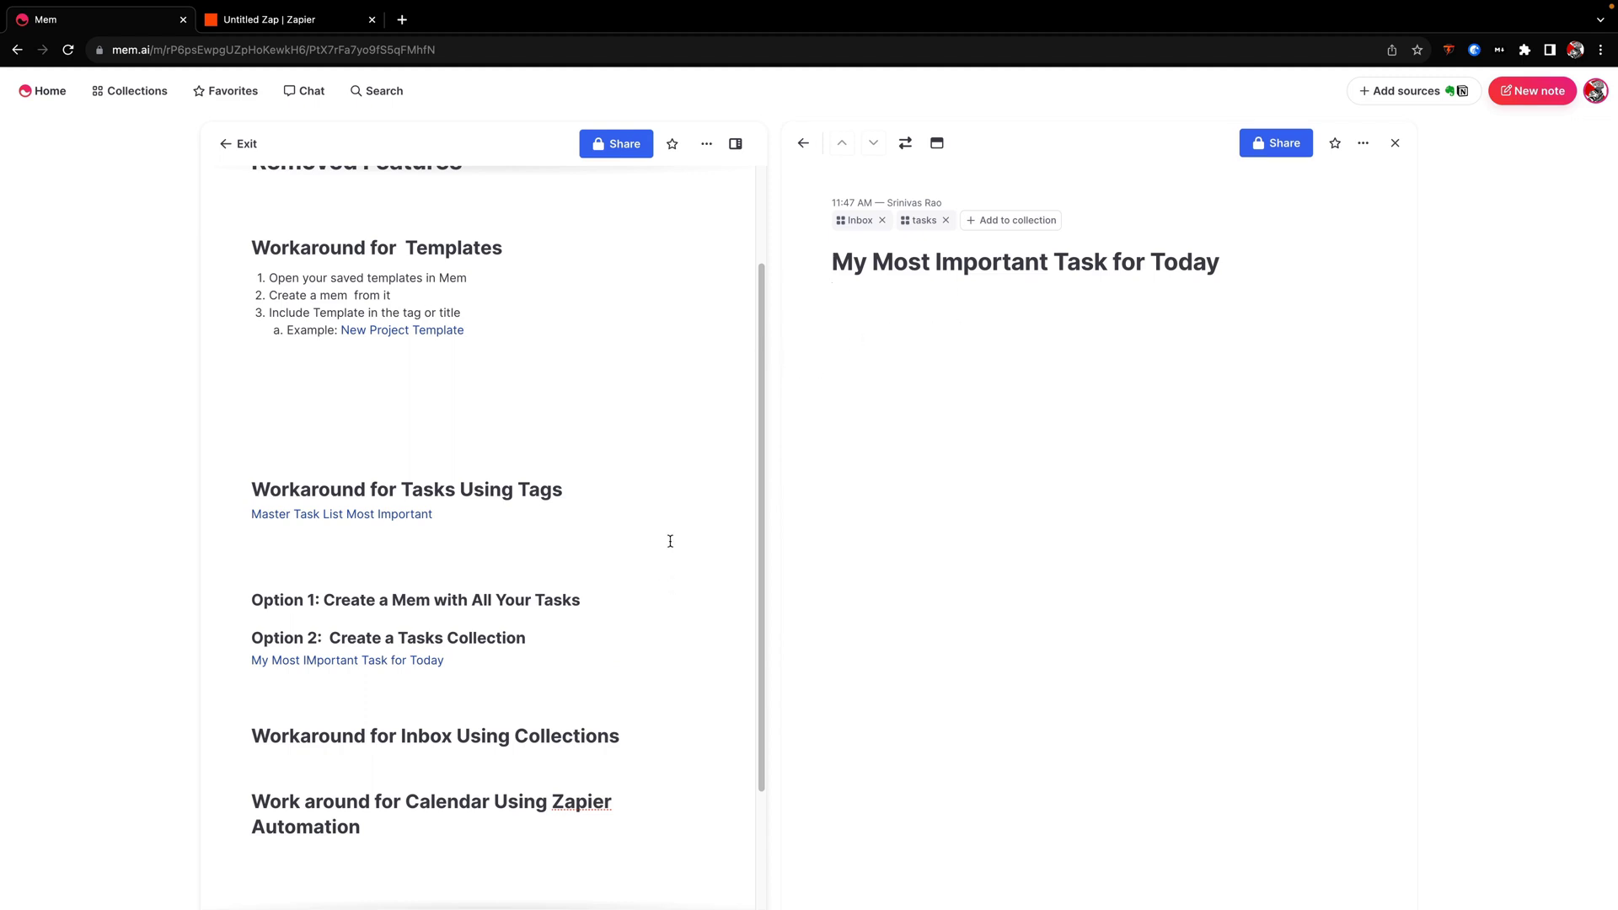
scroll(695, 461, down, 1)
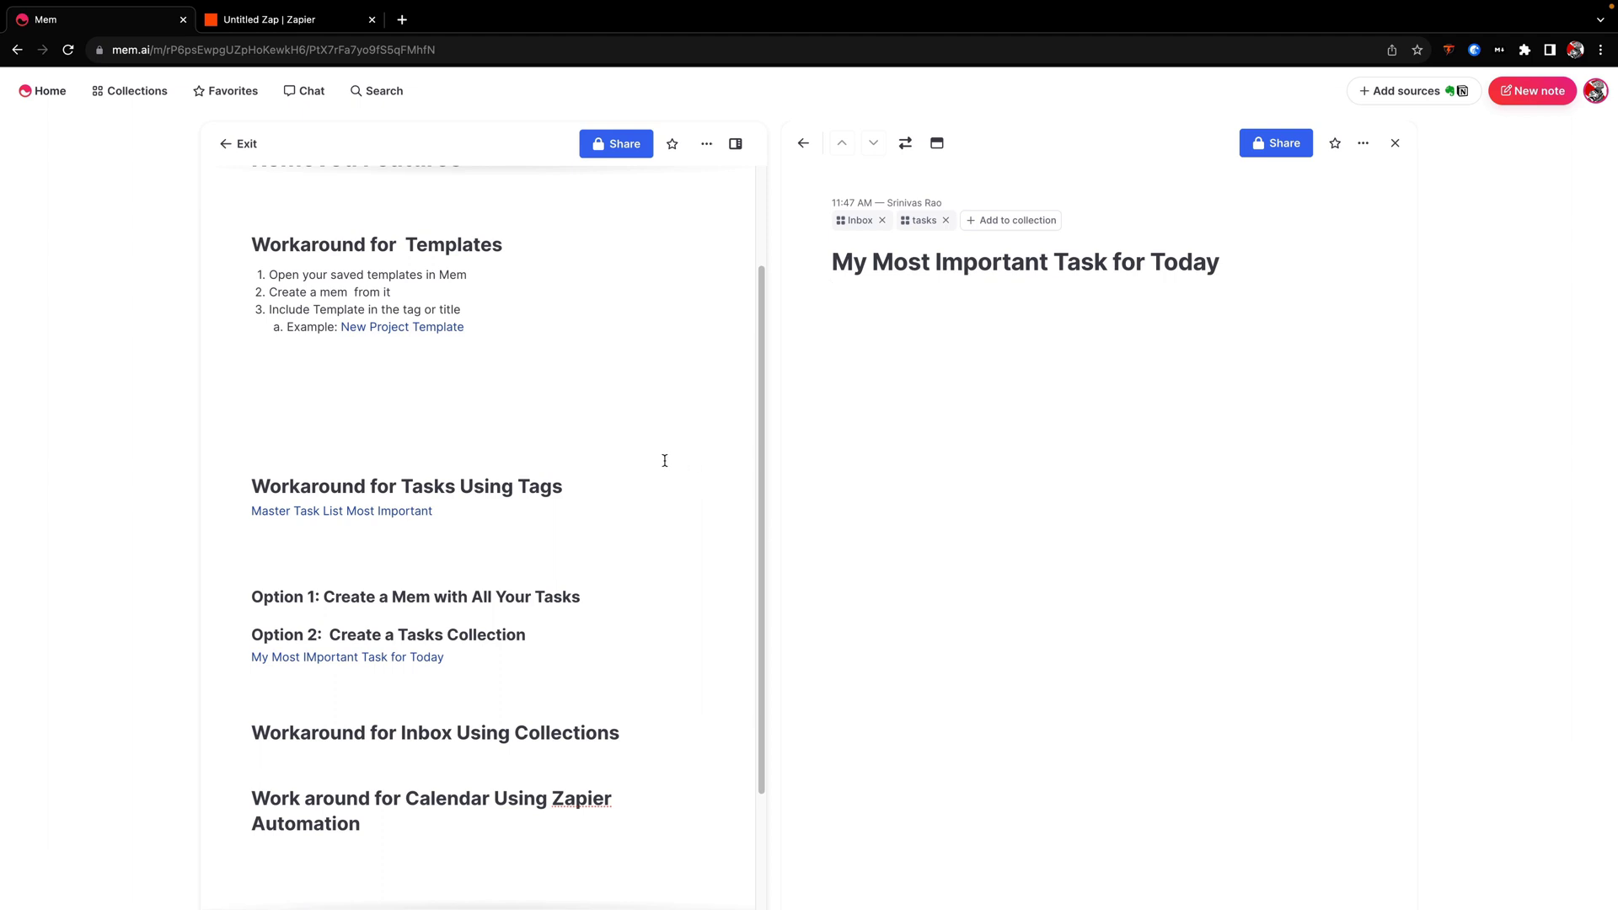
scroll(668, 455, down, 1)
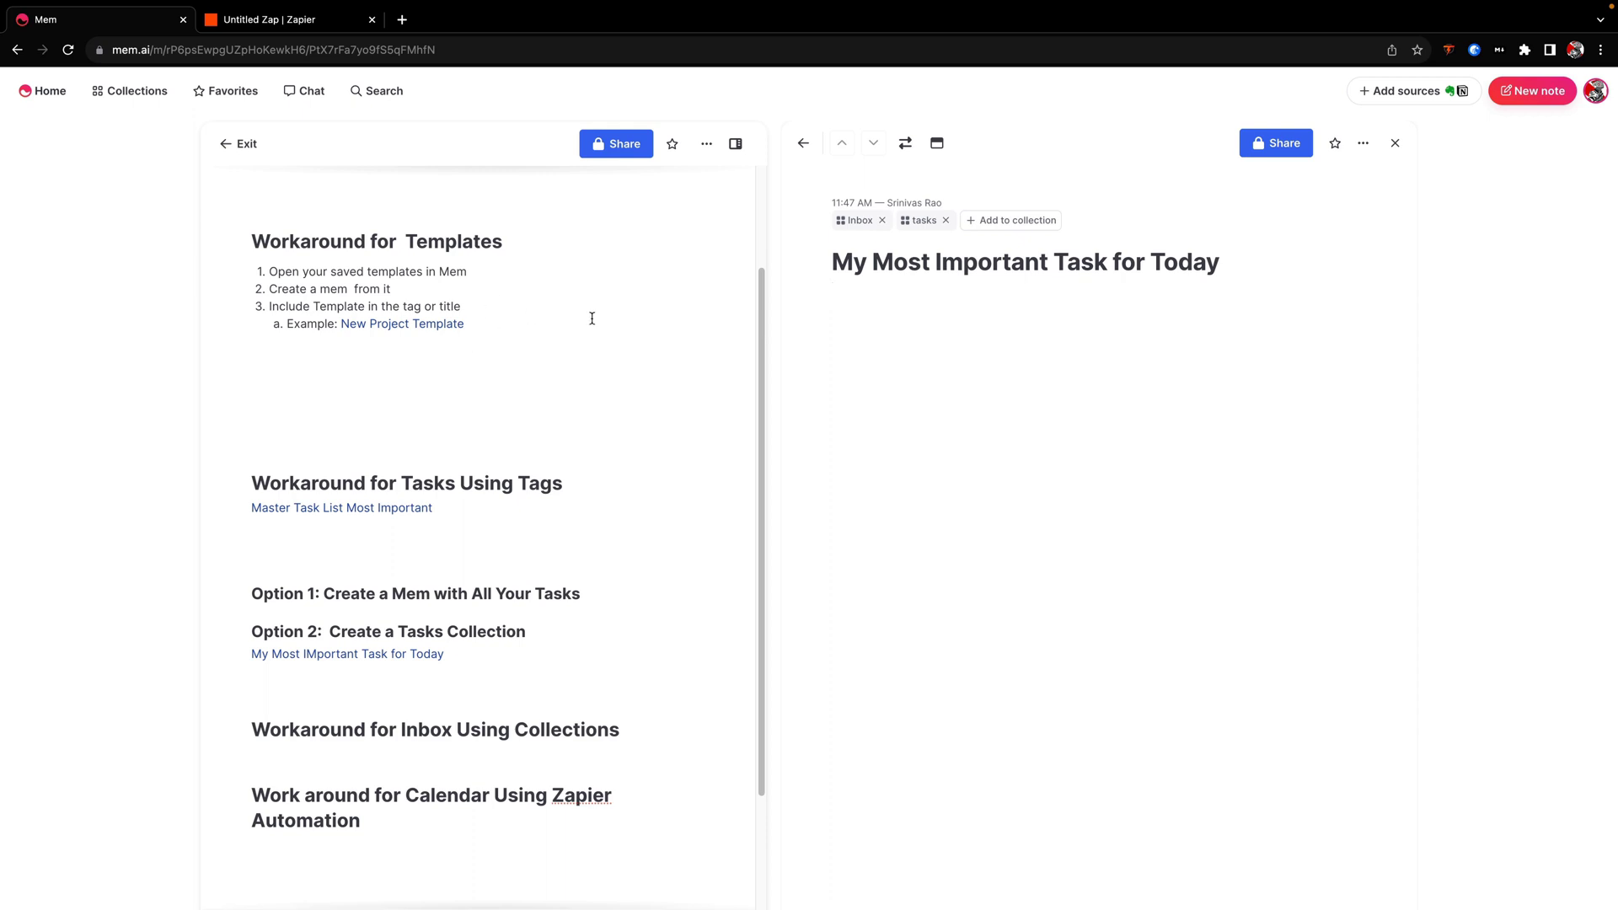
scroll(595, 322, down, 1)
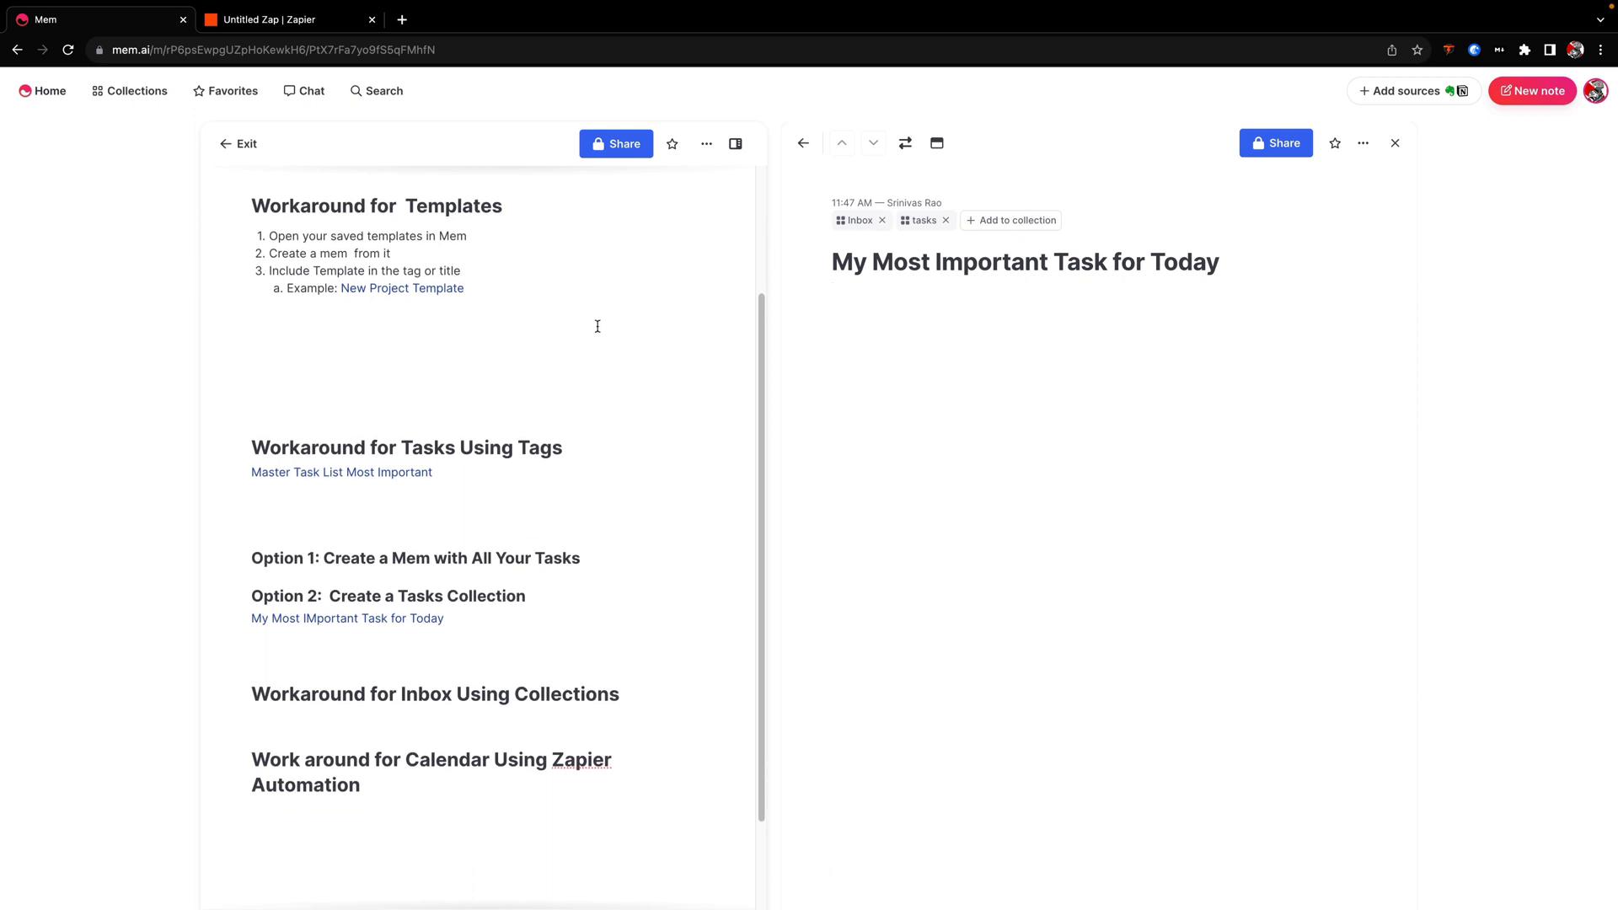
scroll(598, 326, down, 1)
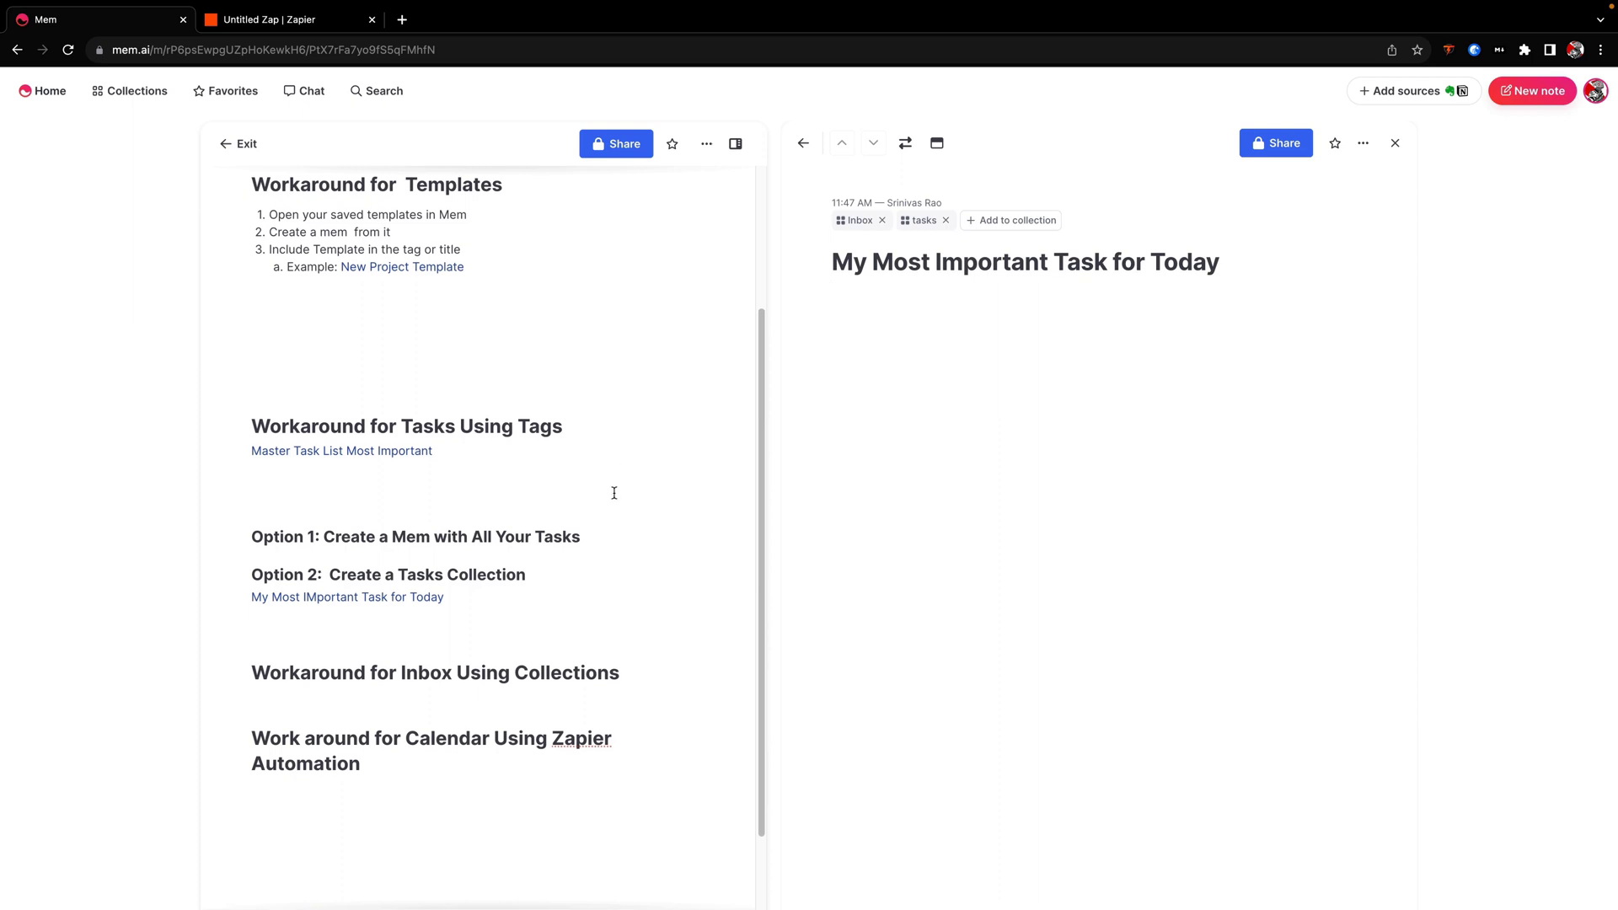
scroll(619, 493, down, 3)
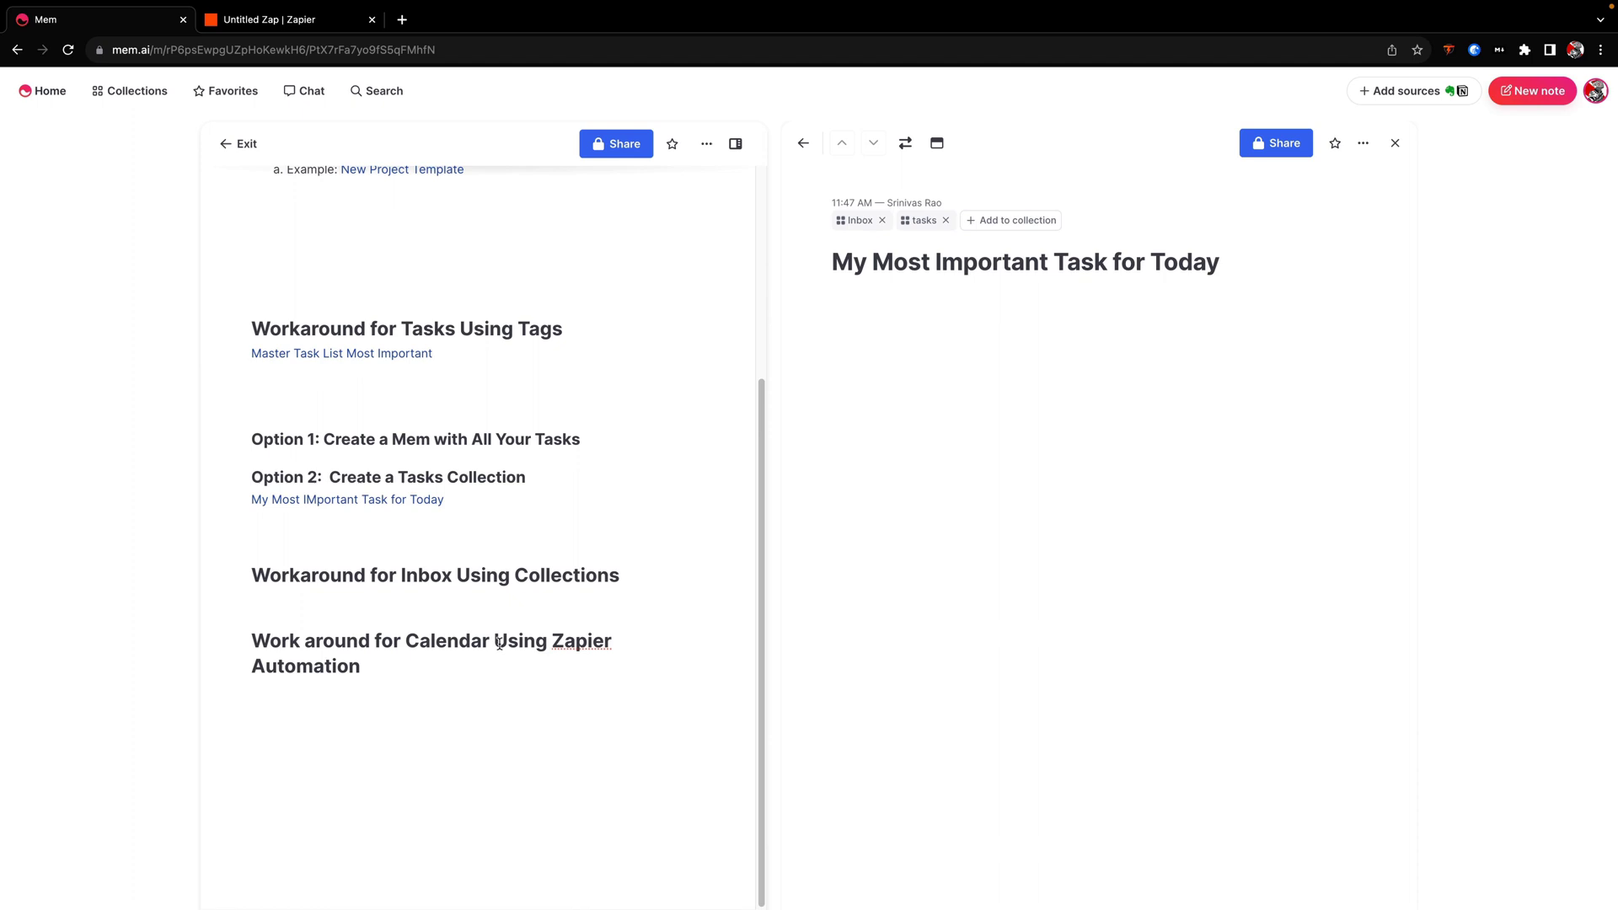
- Close the task note, browse the Add sources page, and return to All notes
click(1395, 143)
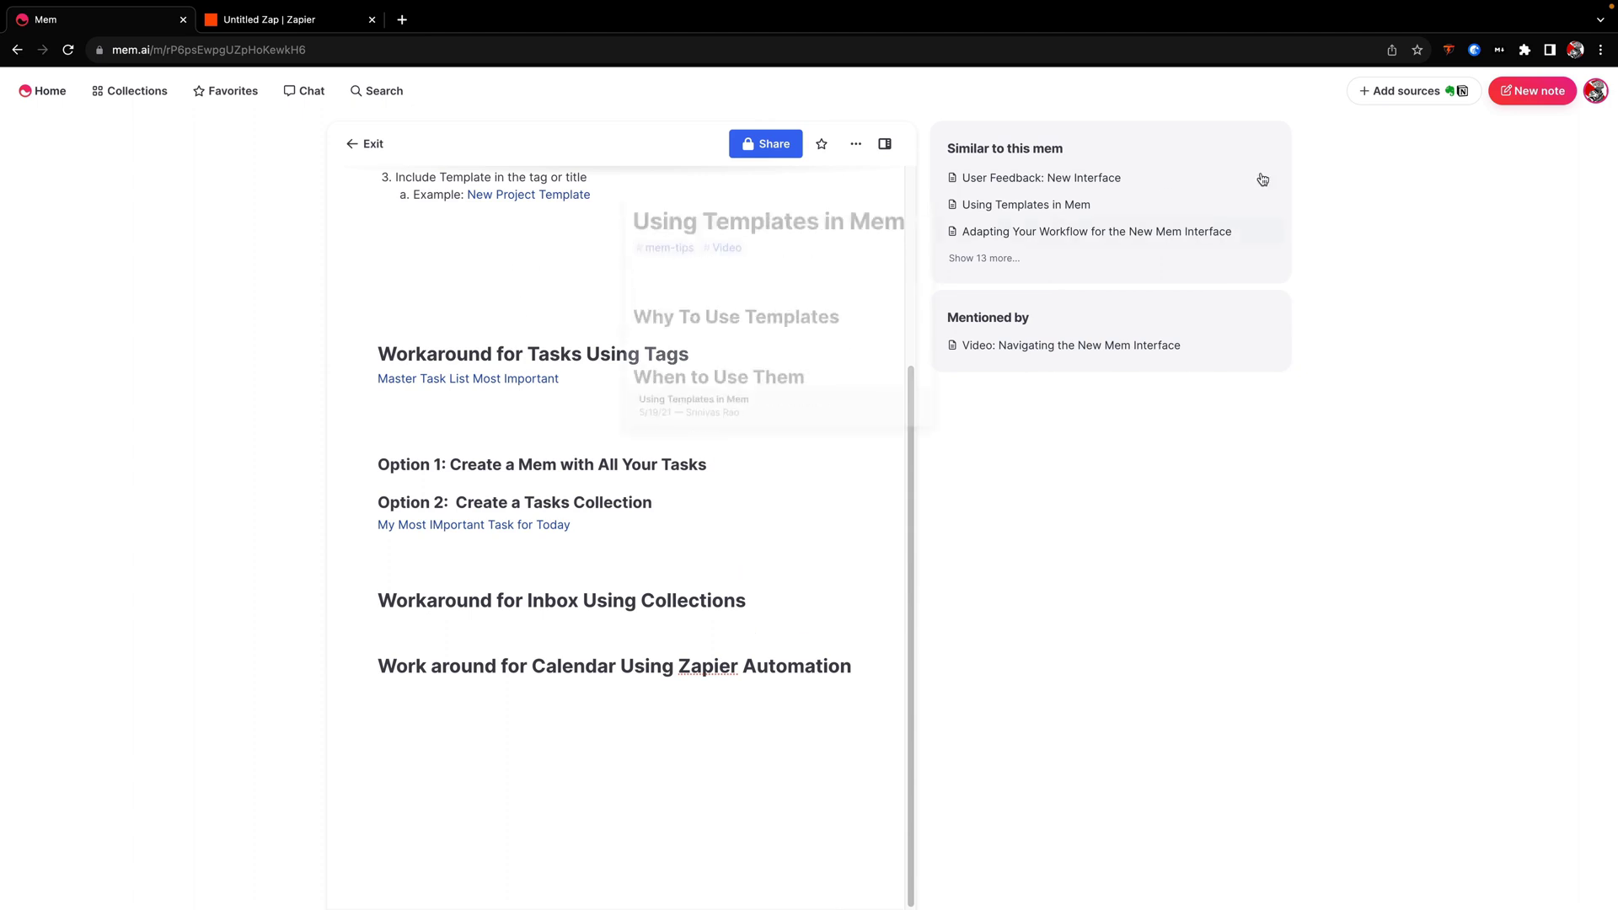
click(1424, 91)
scroll(658, 673, down, 1)
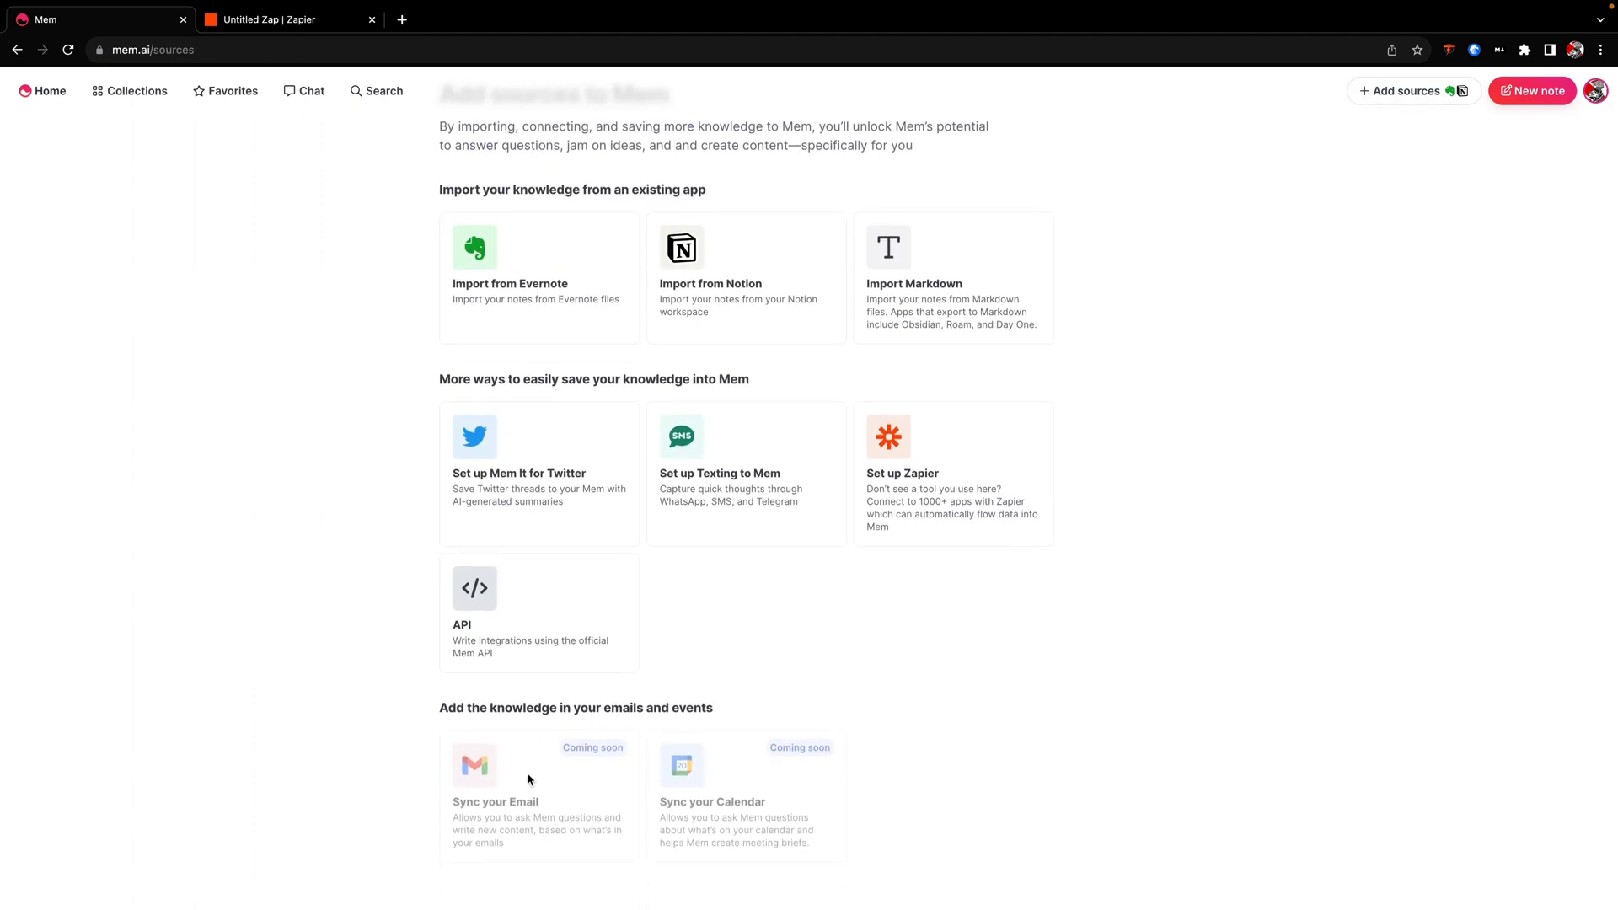
scroll(662, 674, up, 1)
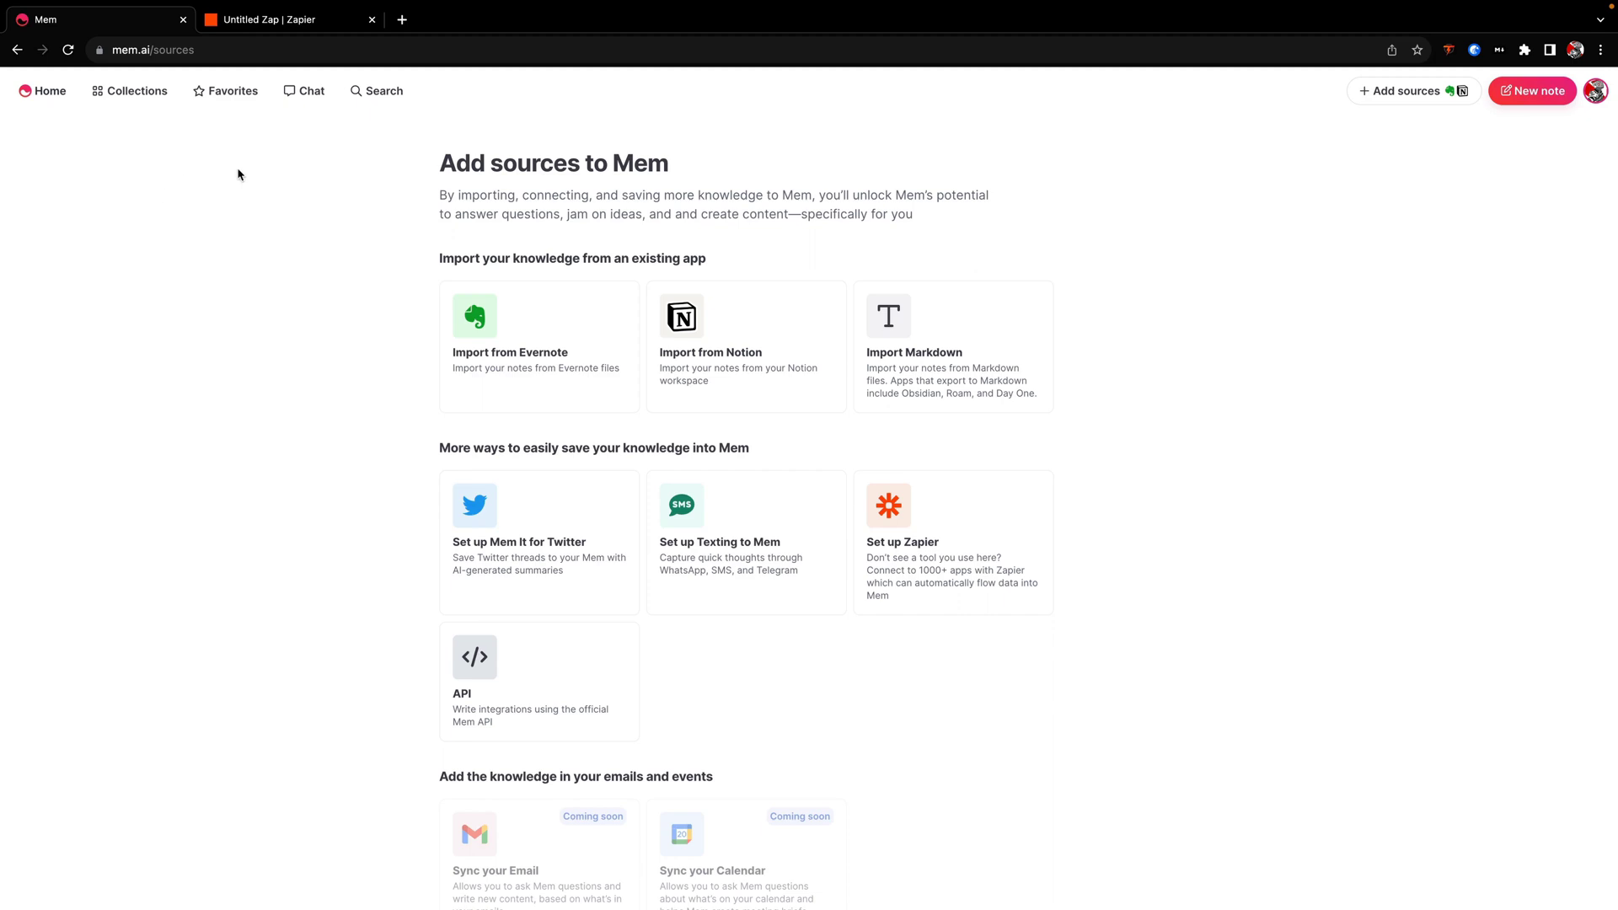
click(46, 90)
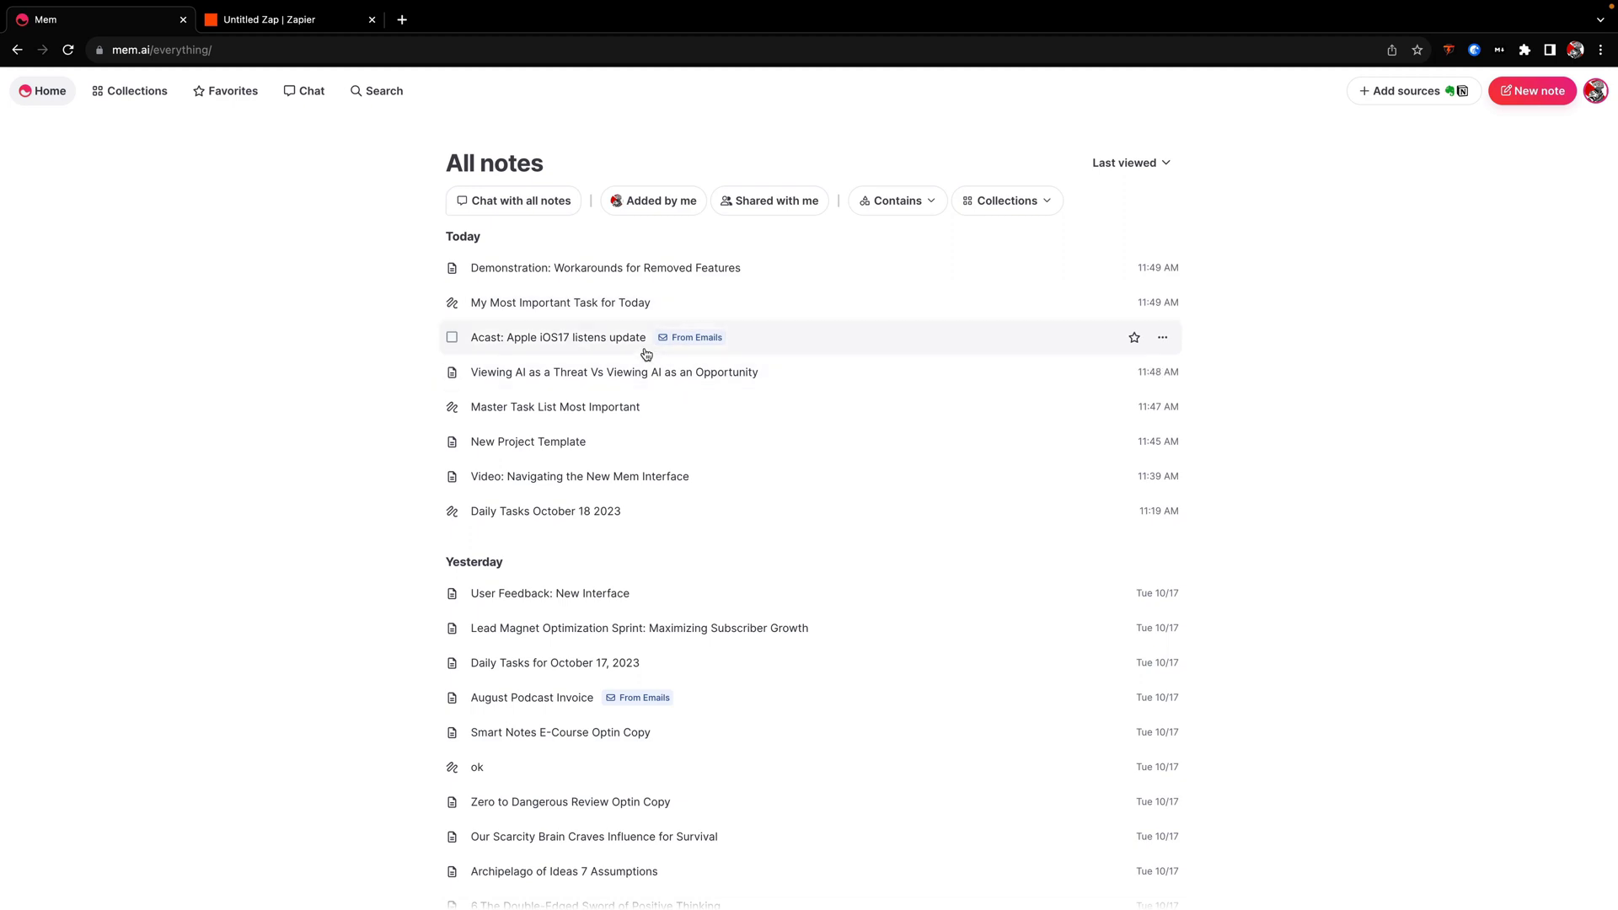
- Reauthorize the third Google Calendar account for the Zap's New Event trigger
click(325, 28)
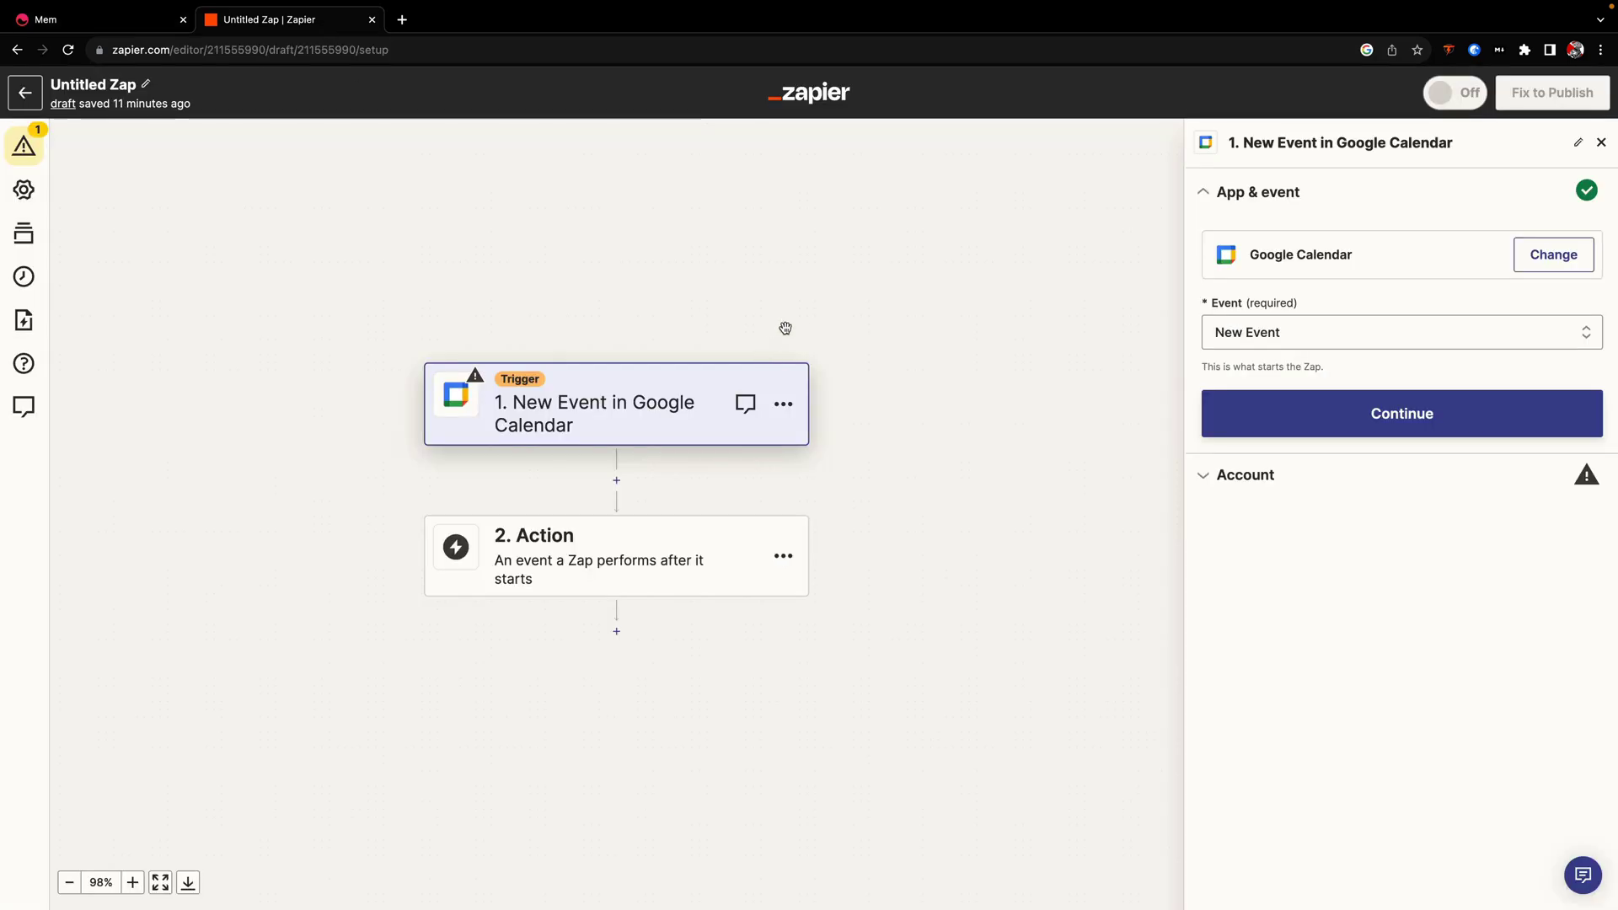
scroll(788, 327, down, 1)
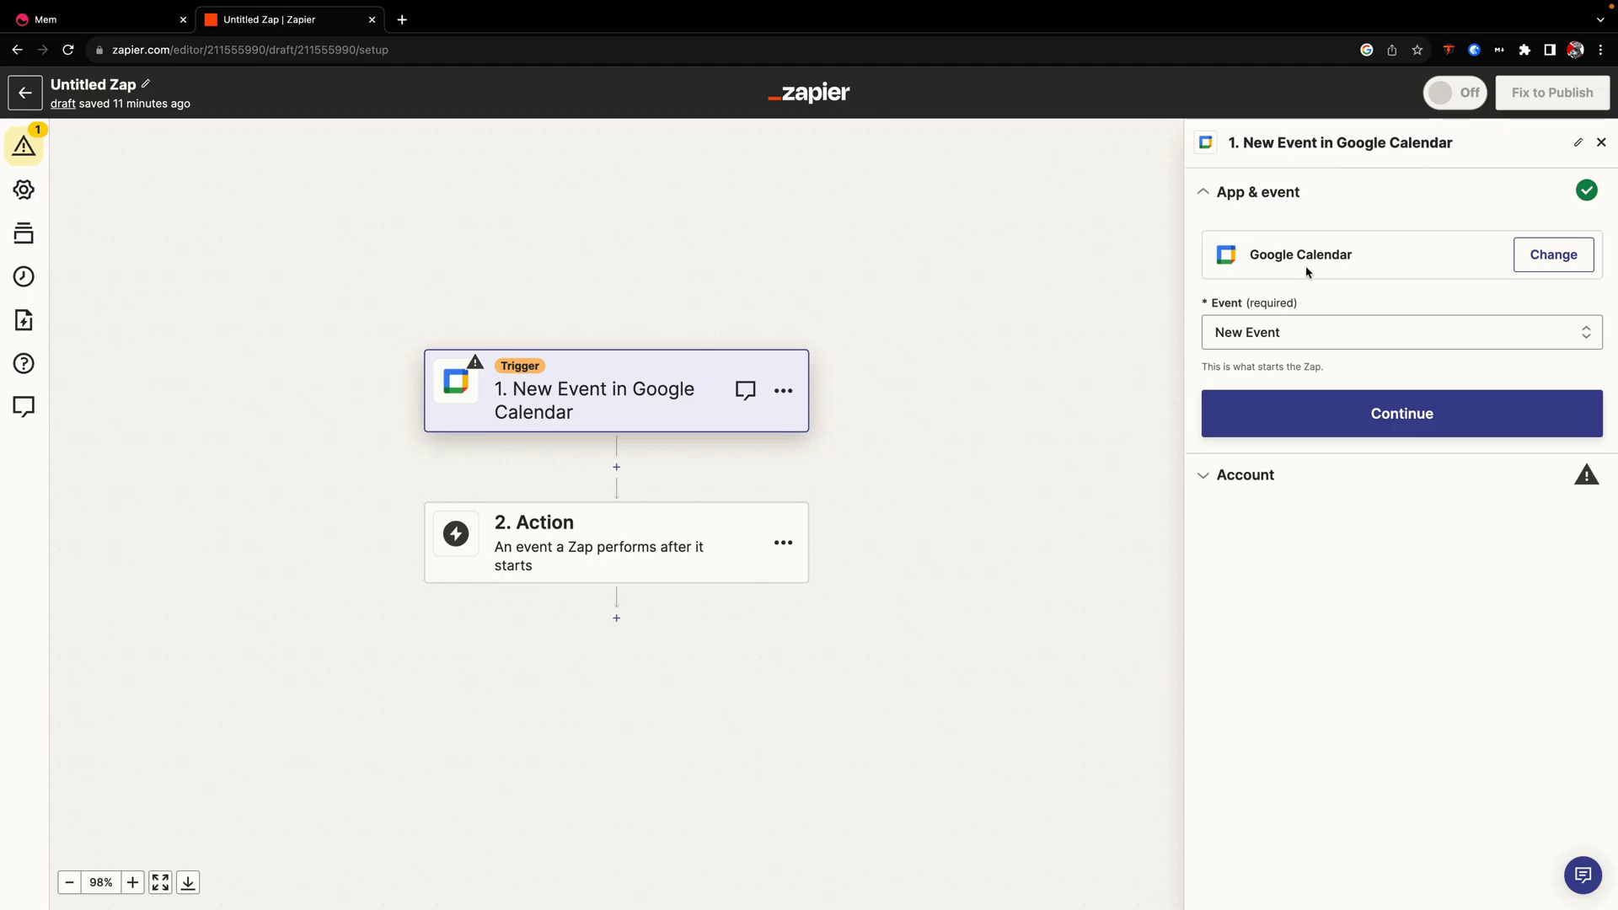
click(1258, 425)
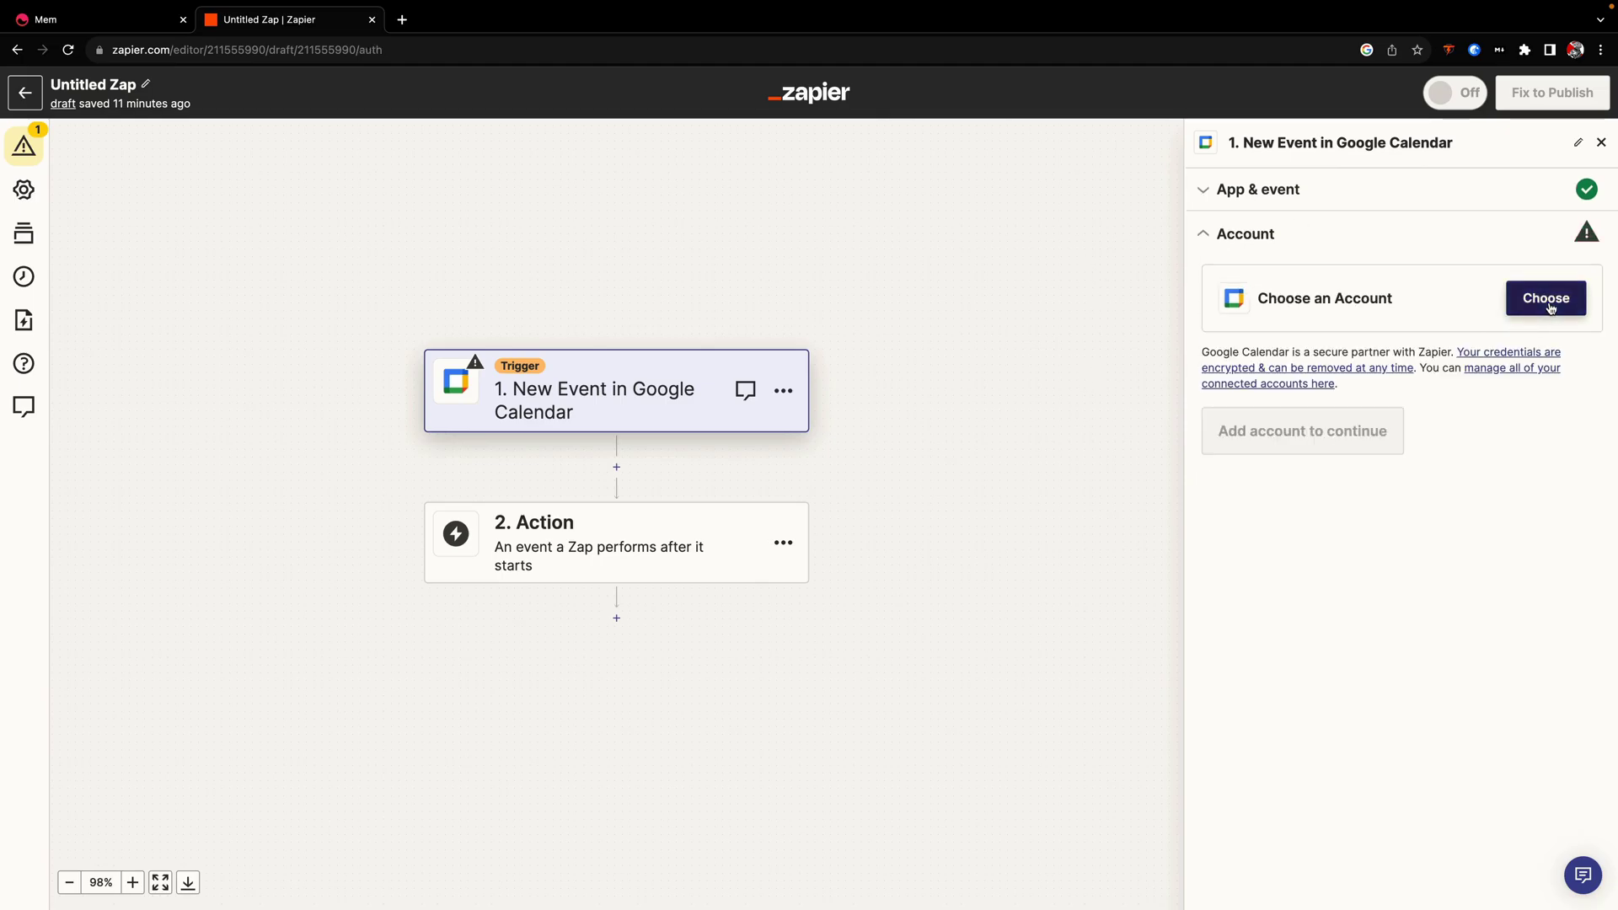
click(1547, 306)
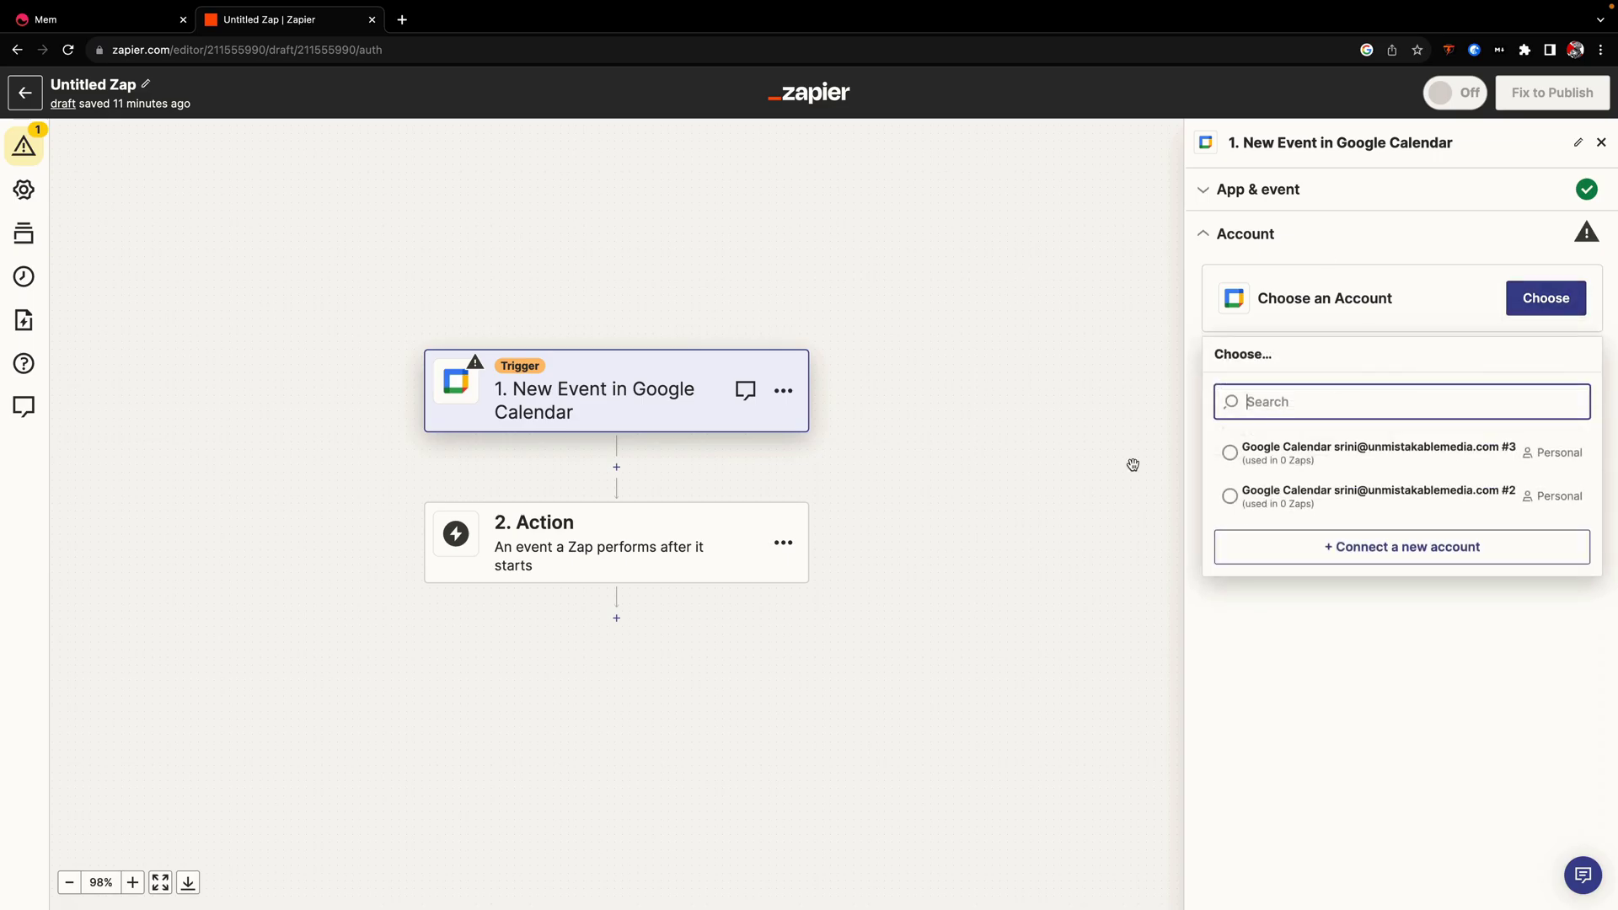
click(1246, 455)
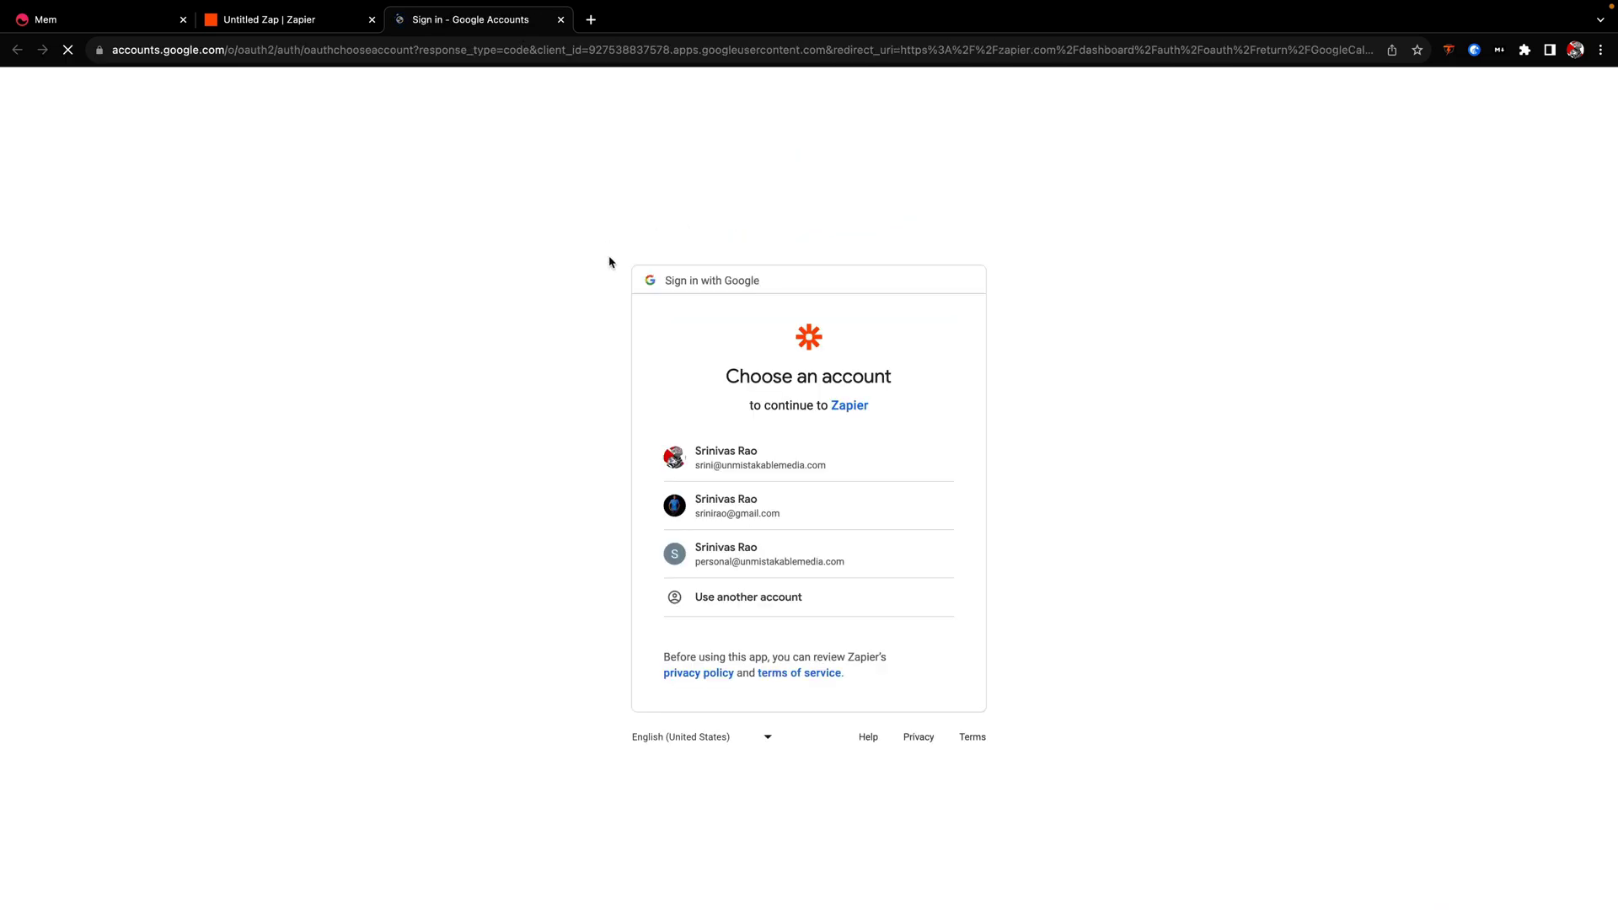
click(725, 451)
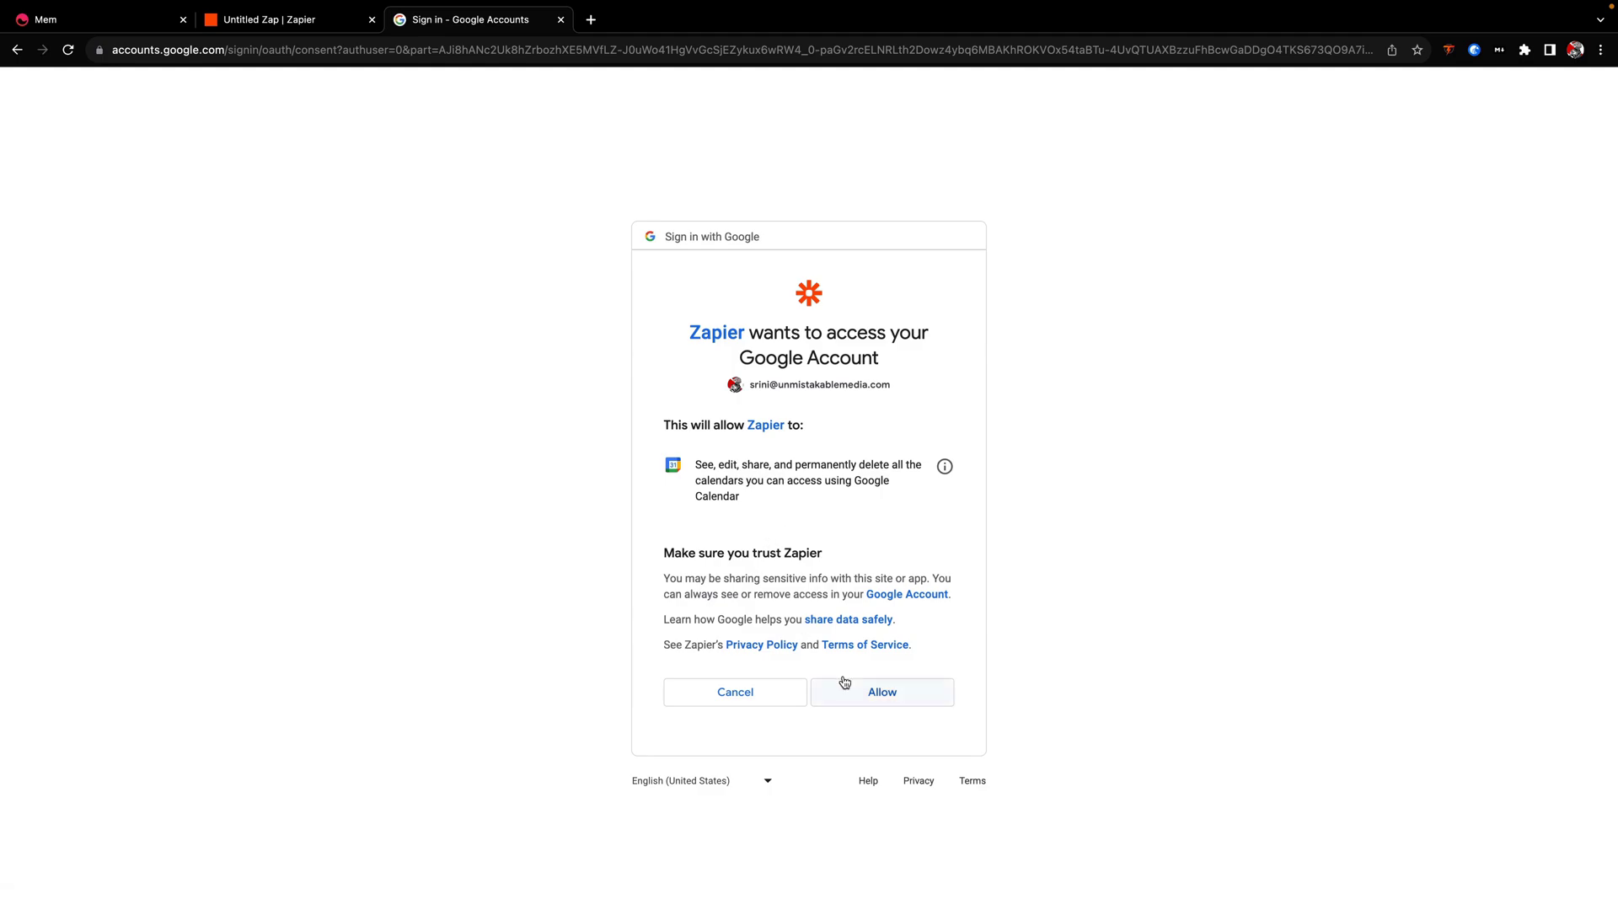
click(882, 691)
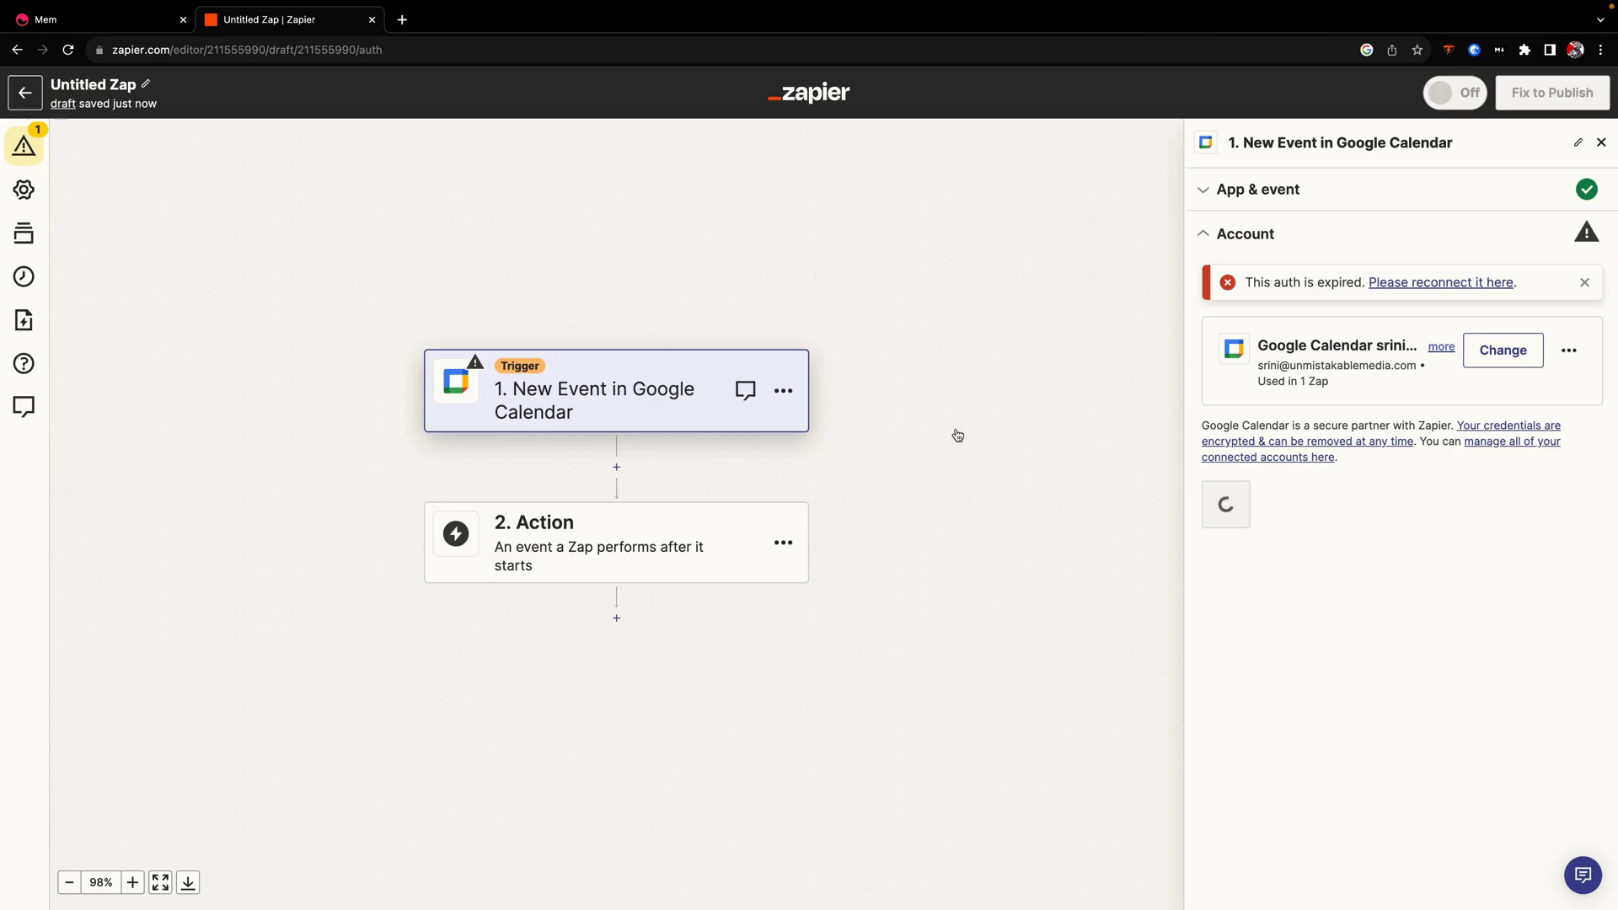
- Set the trigger to watch the user's own calendar and test it, pulling Events A, B and C
click(1257, 518)
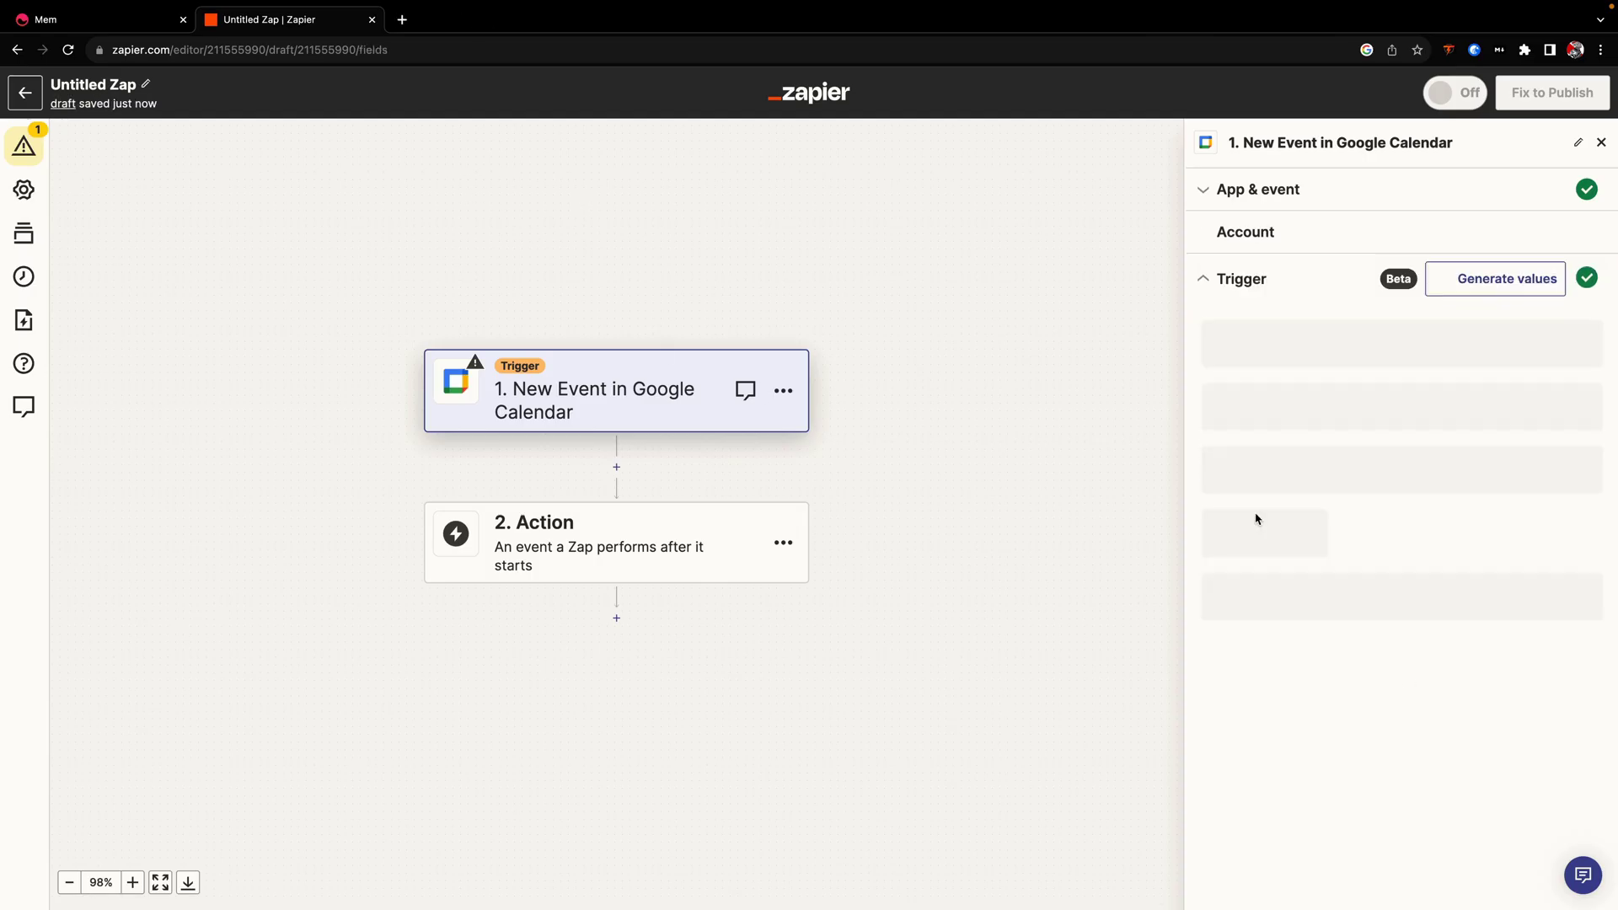
click(1319, 357)
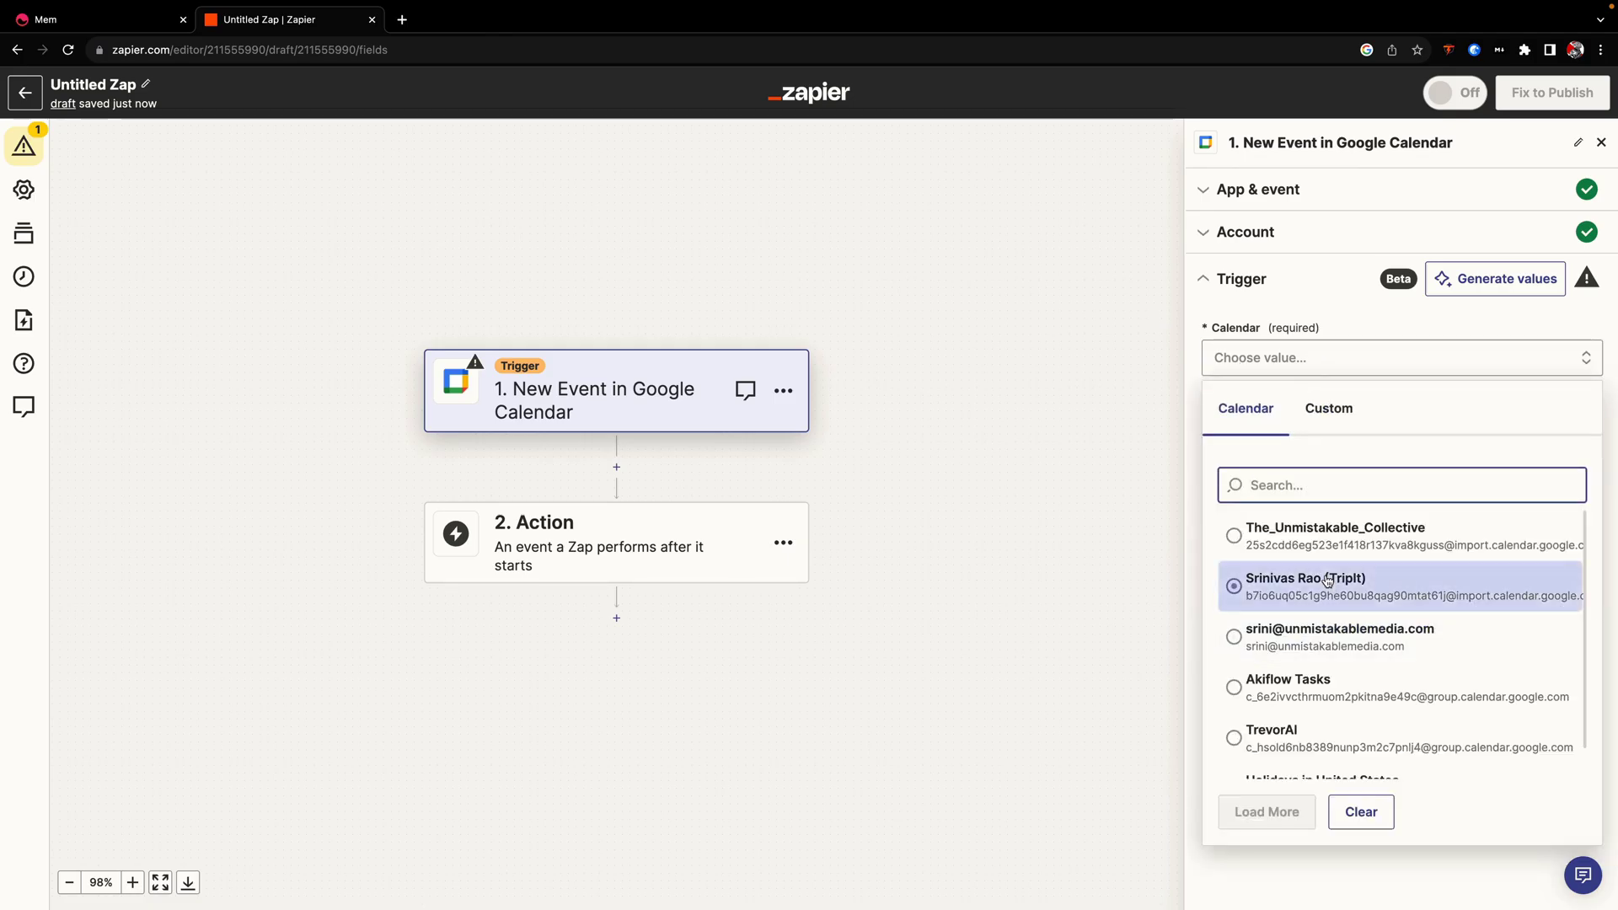
click(1325, 625)
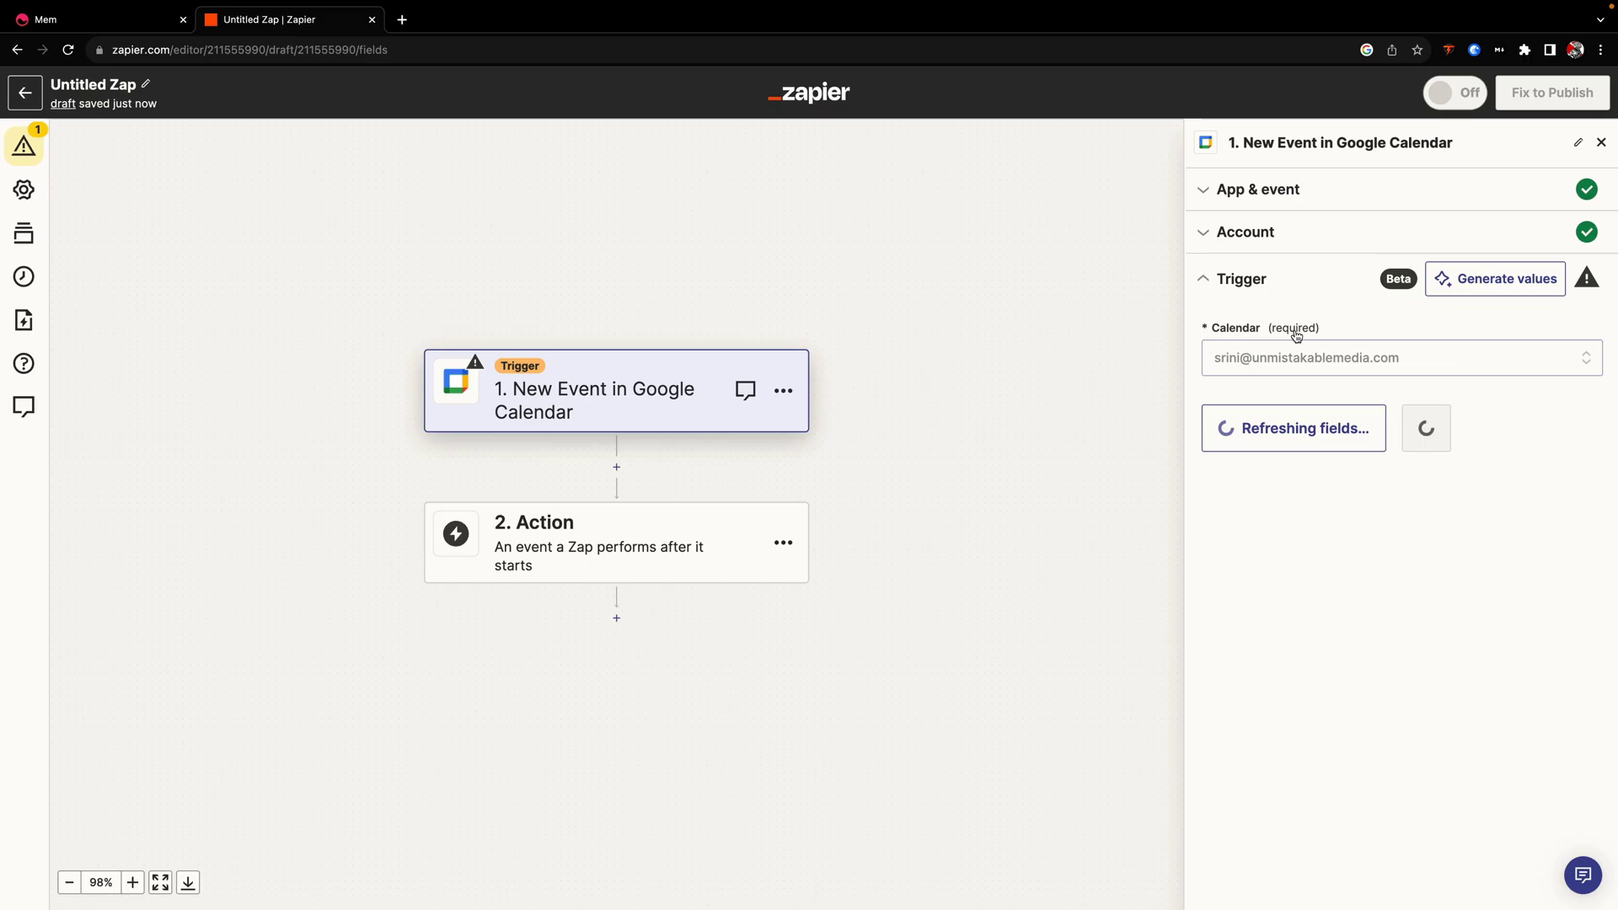
click(1388, 432)
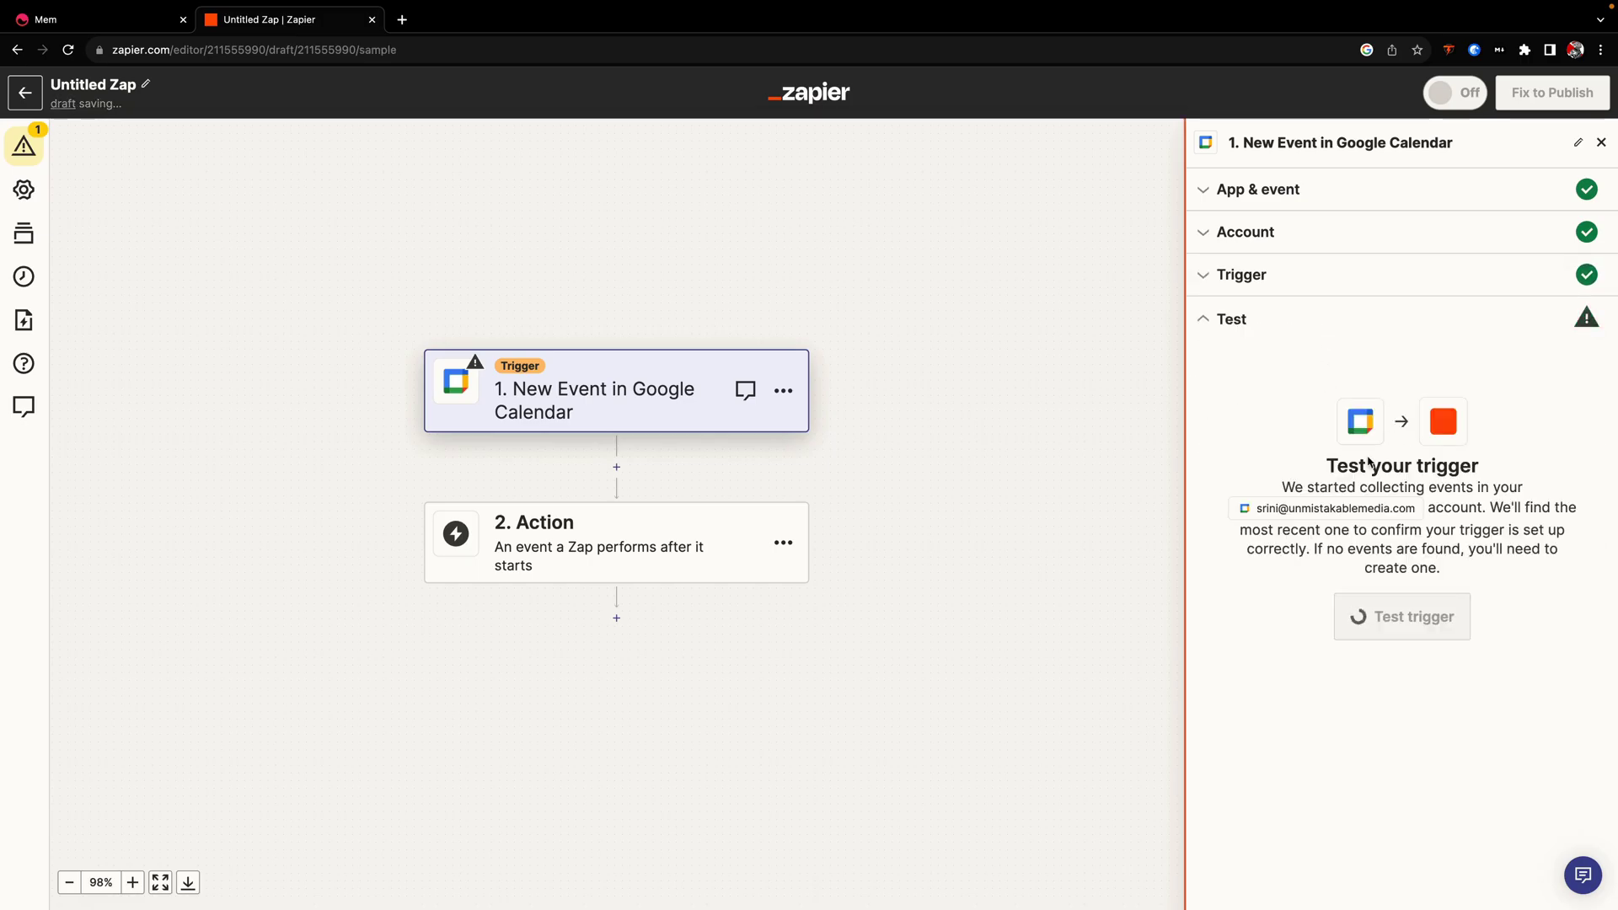
click(1392, 622)
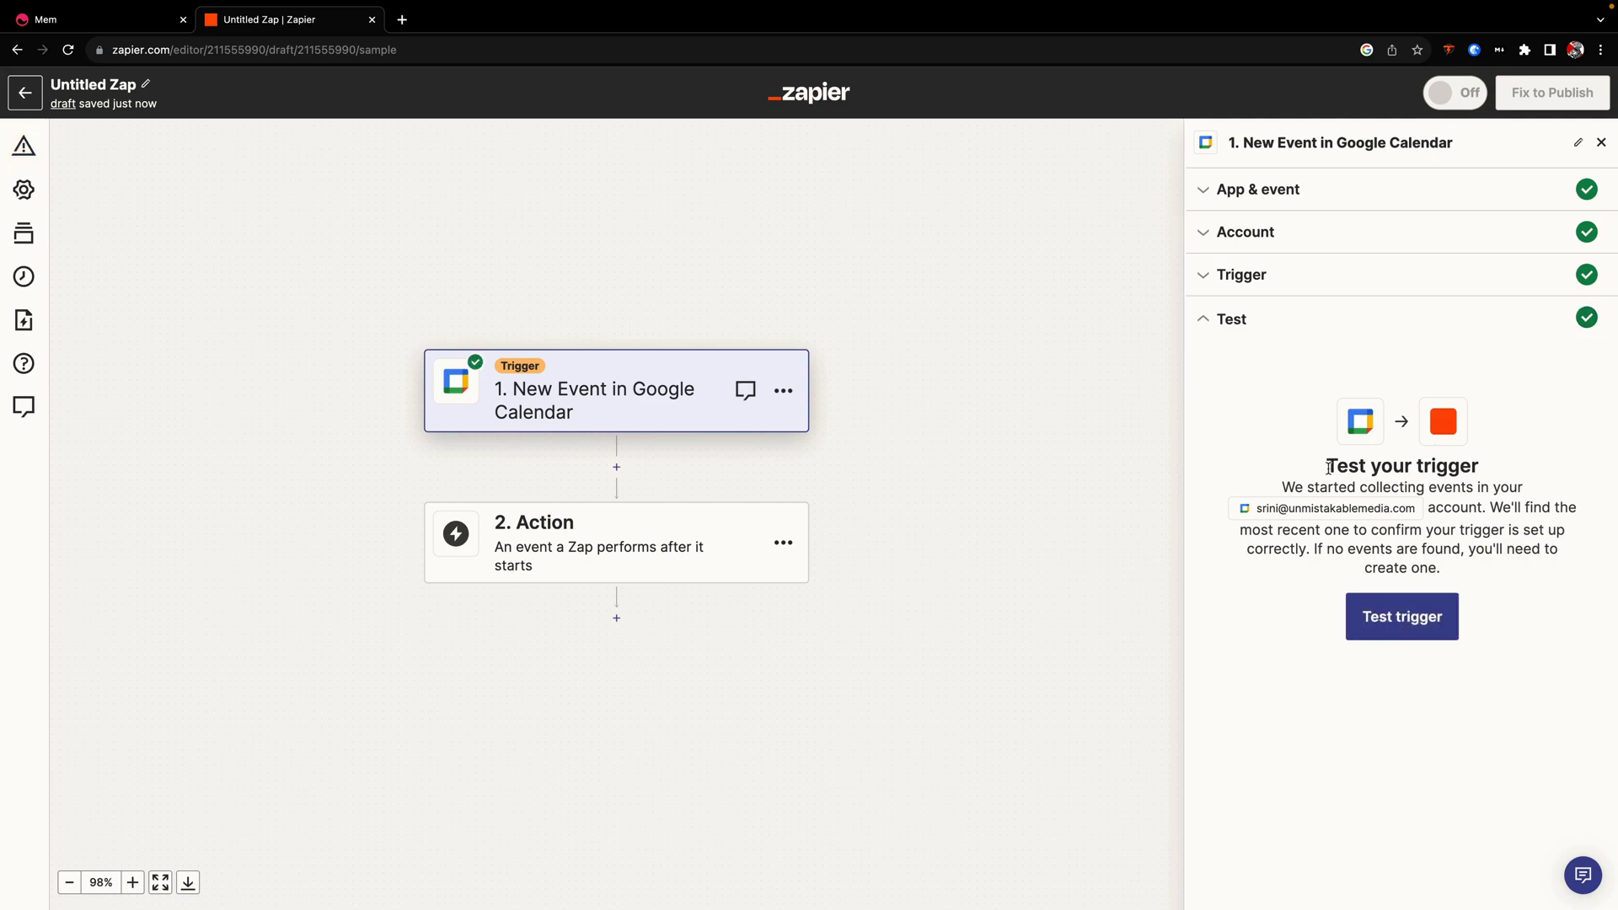
scroll(1420, 616, down, 1)
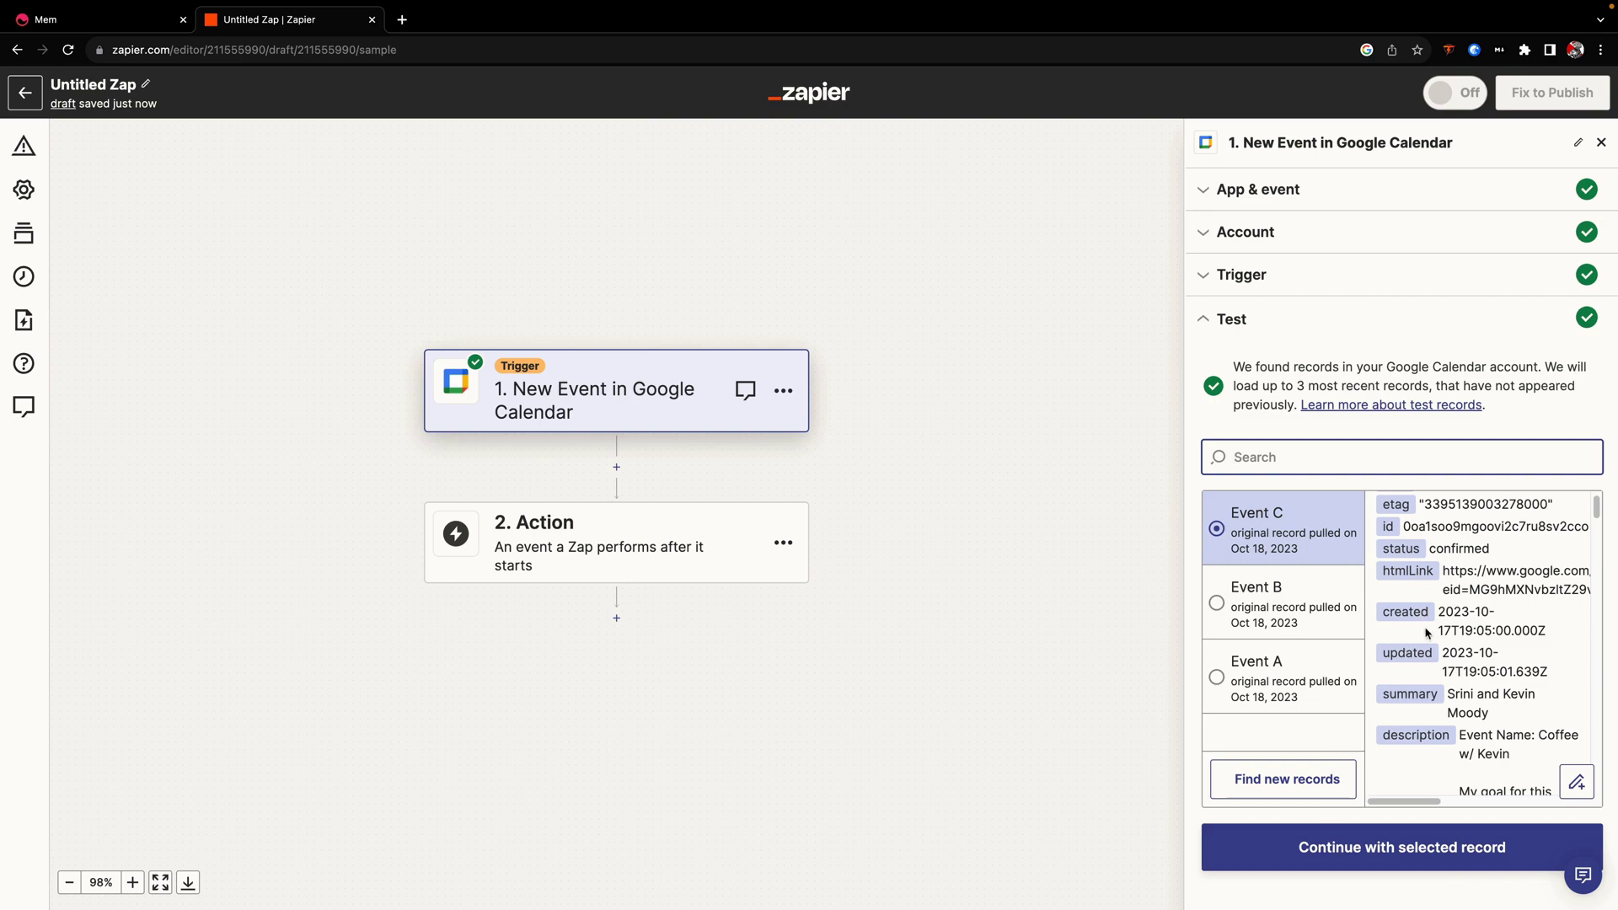
- Set the action app to Mem with the Create Mem event, then check the account list
click(1348, 847)
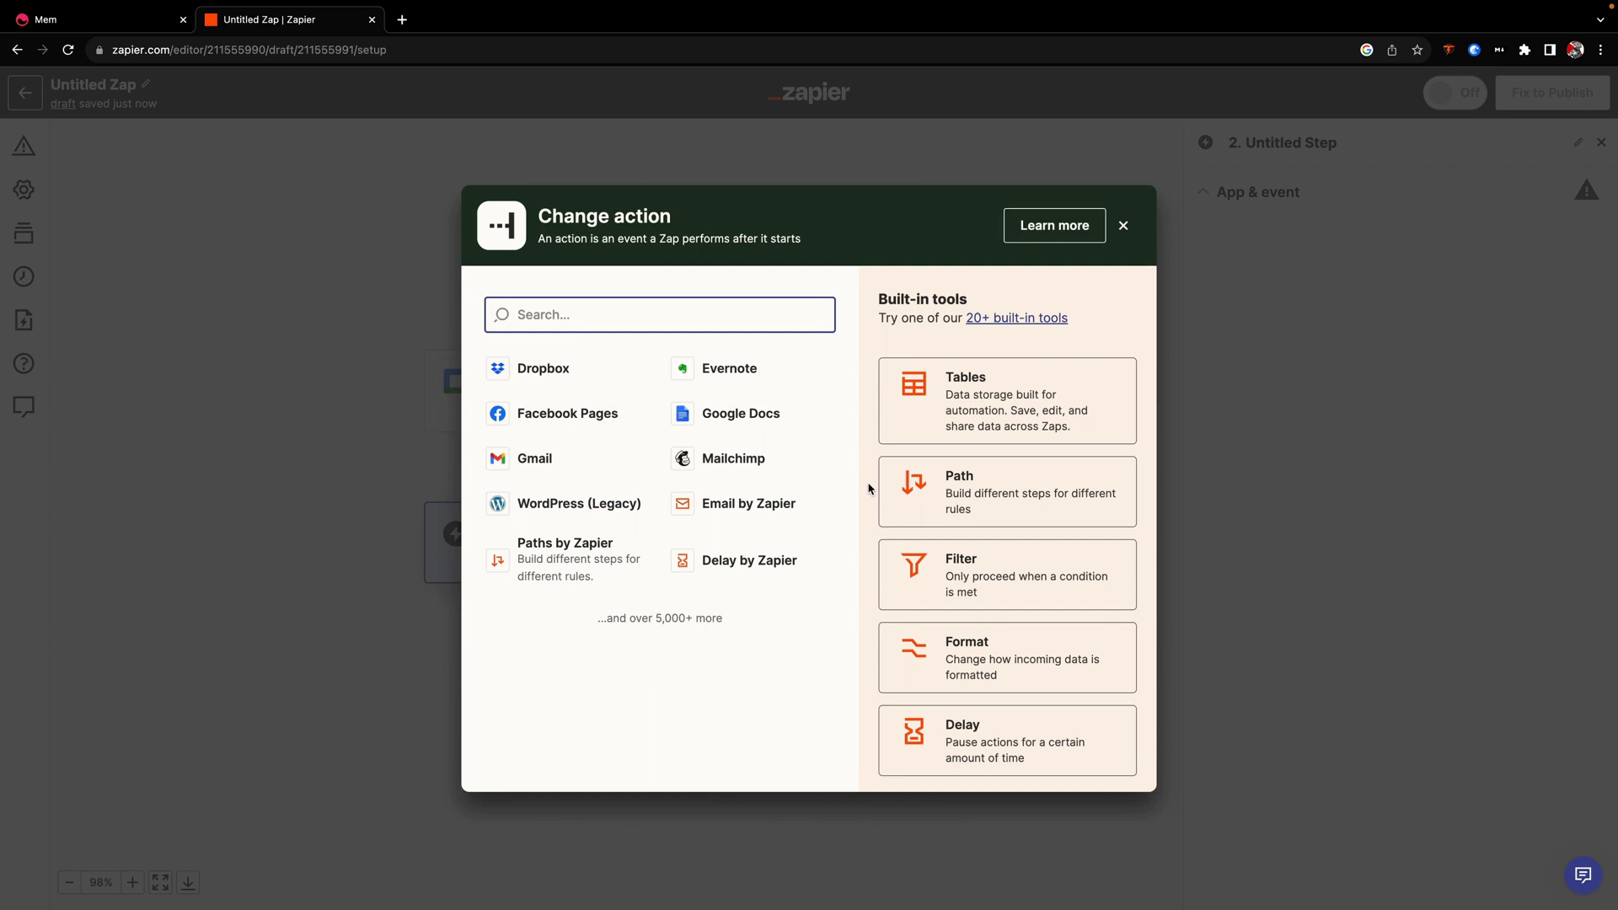
text(mem)
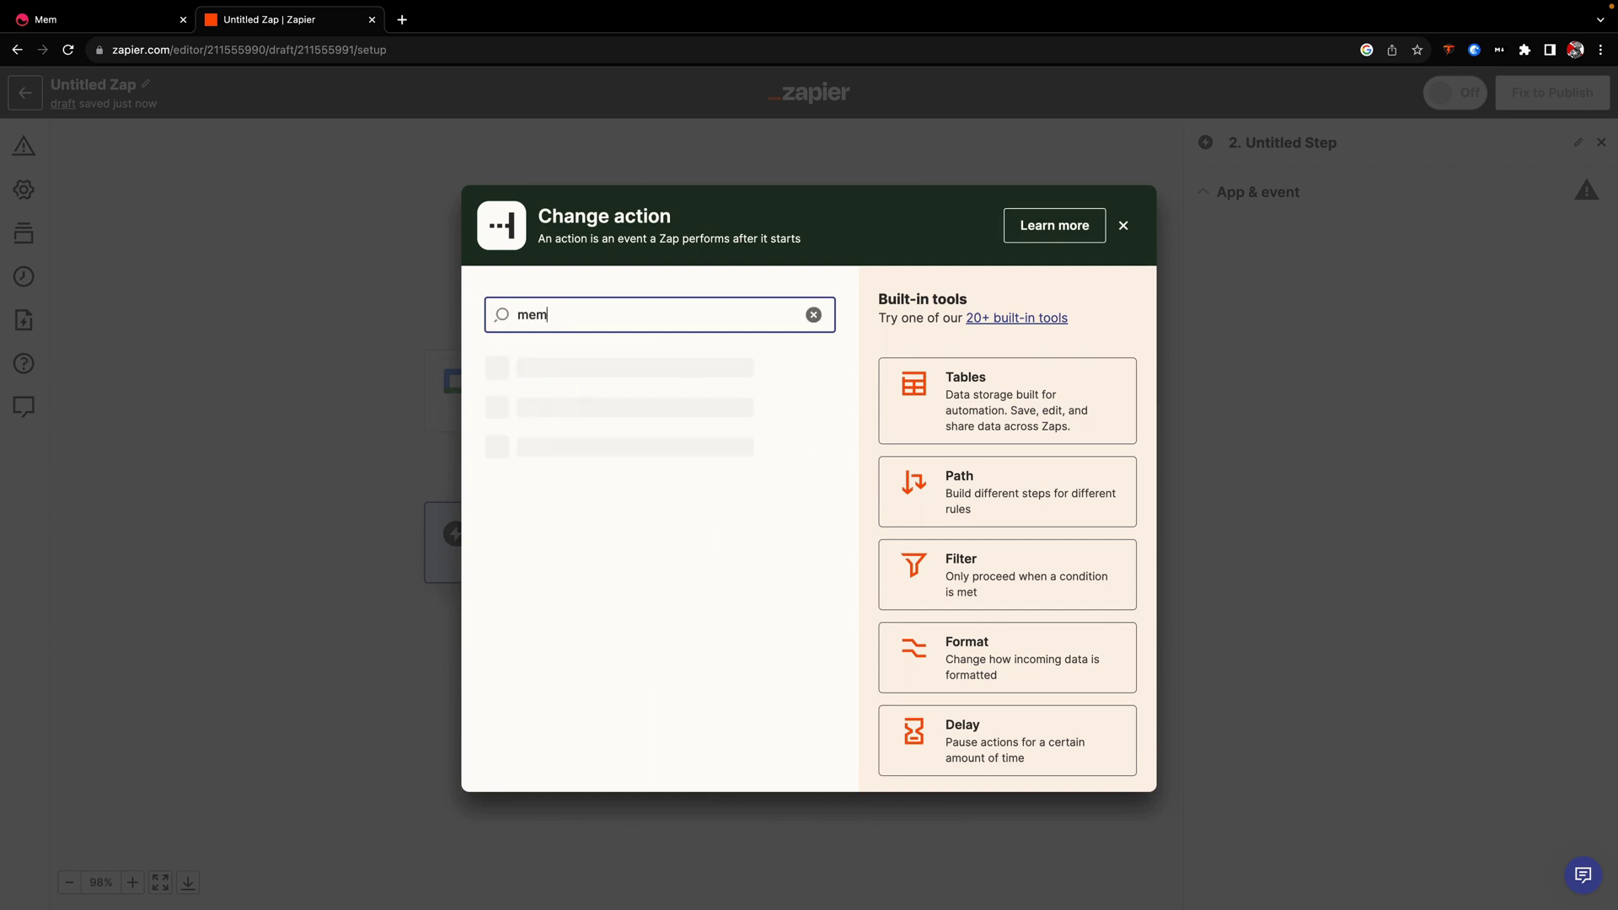
click(556, 478)
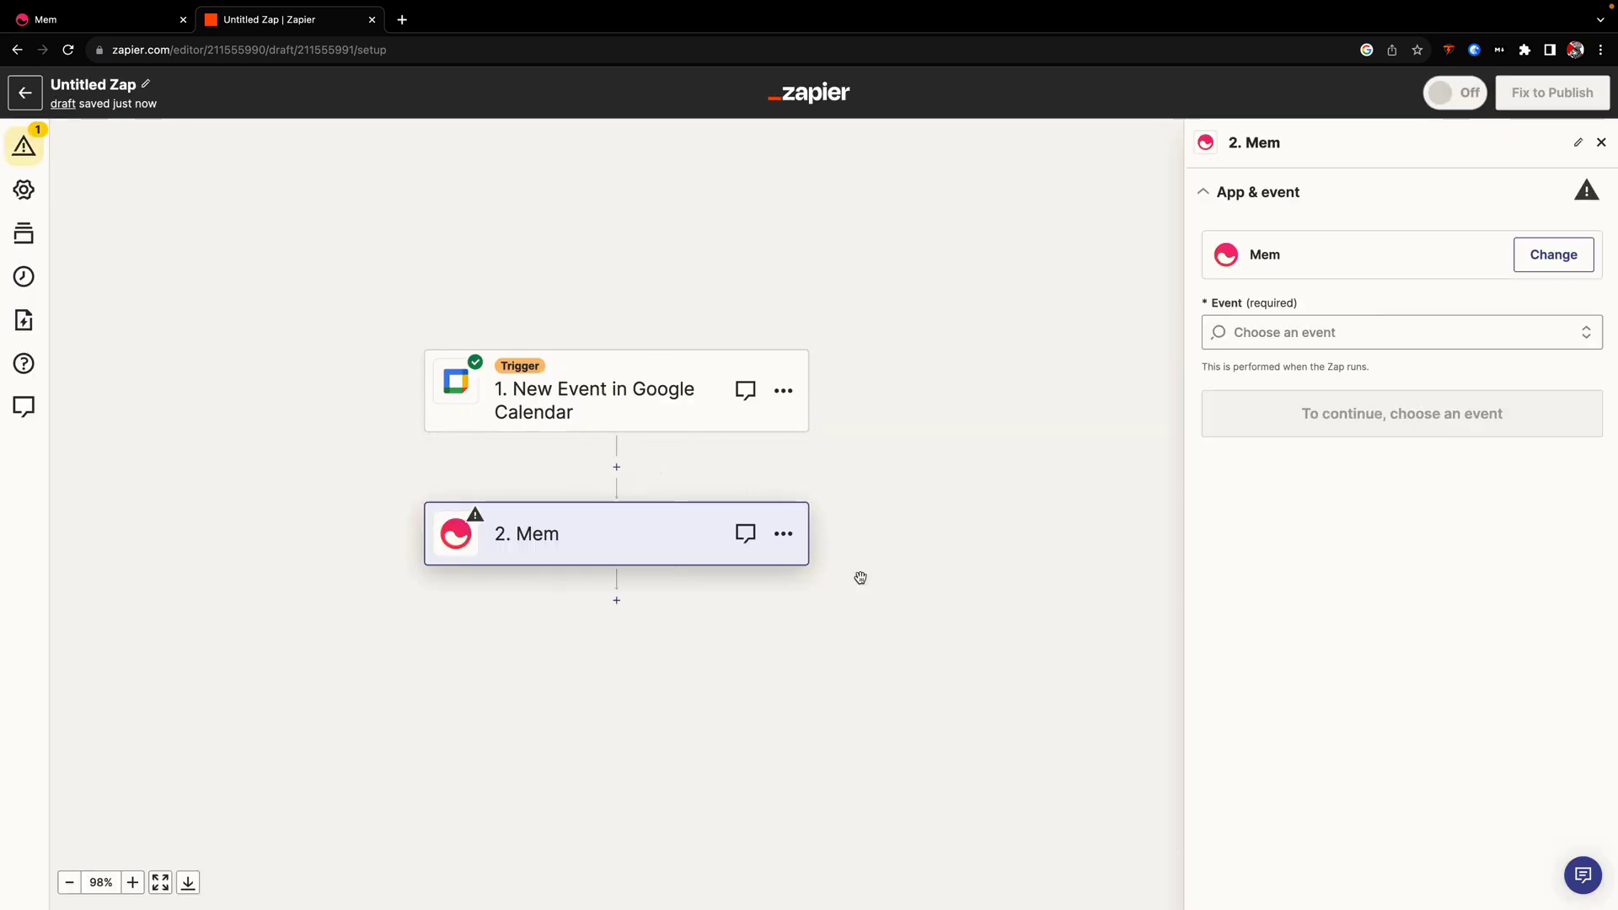
click(1284, 336)
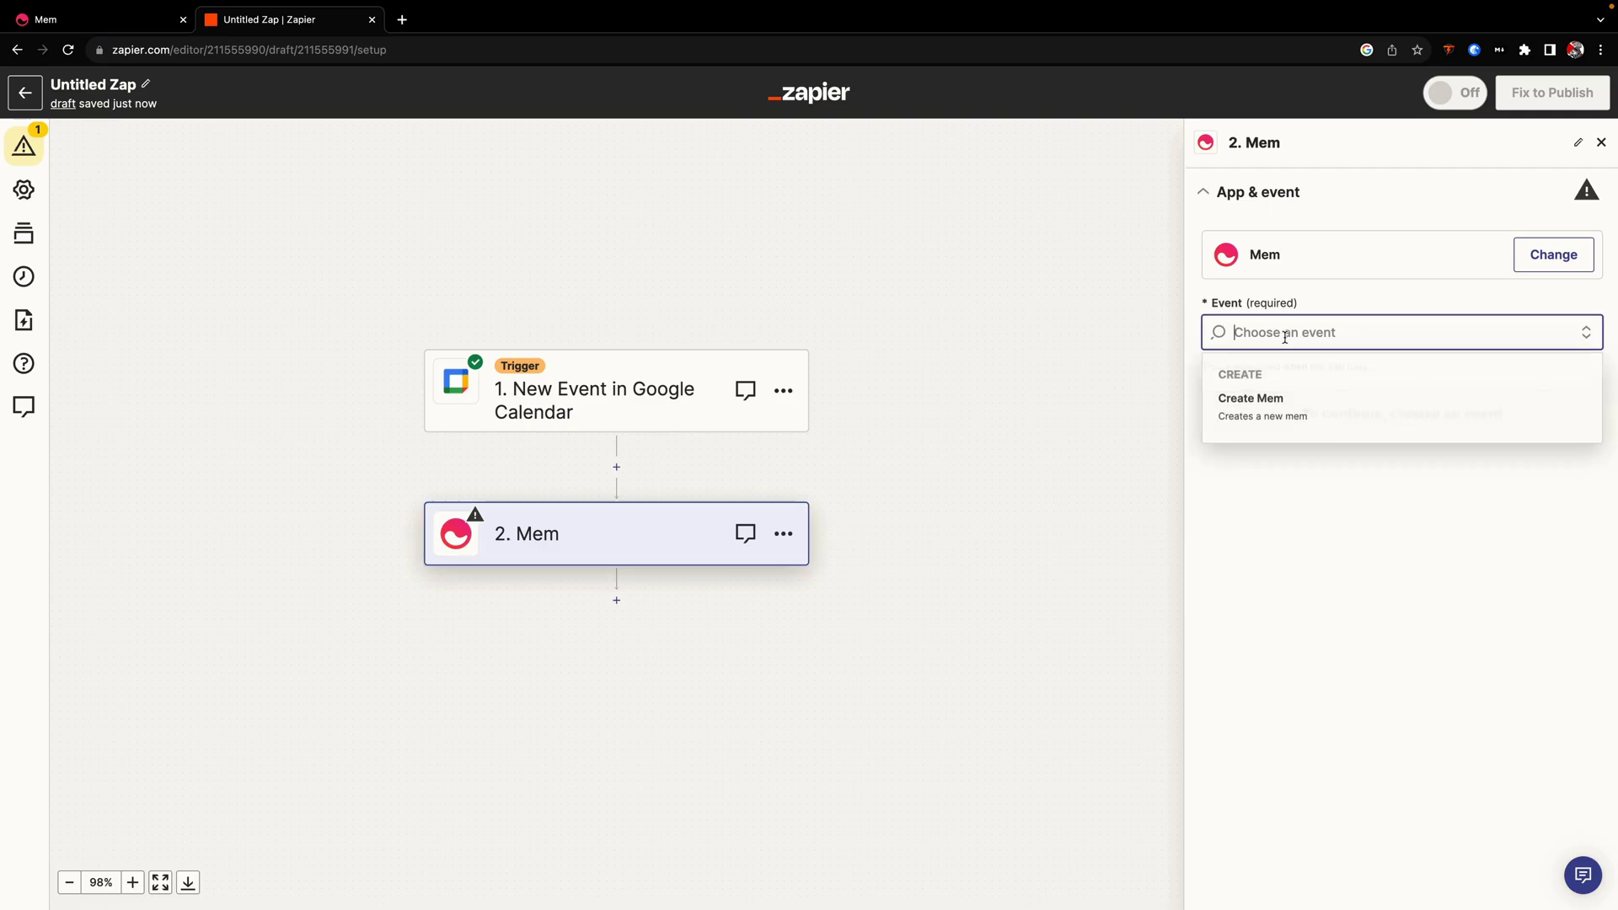
click(1268, 405)
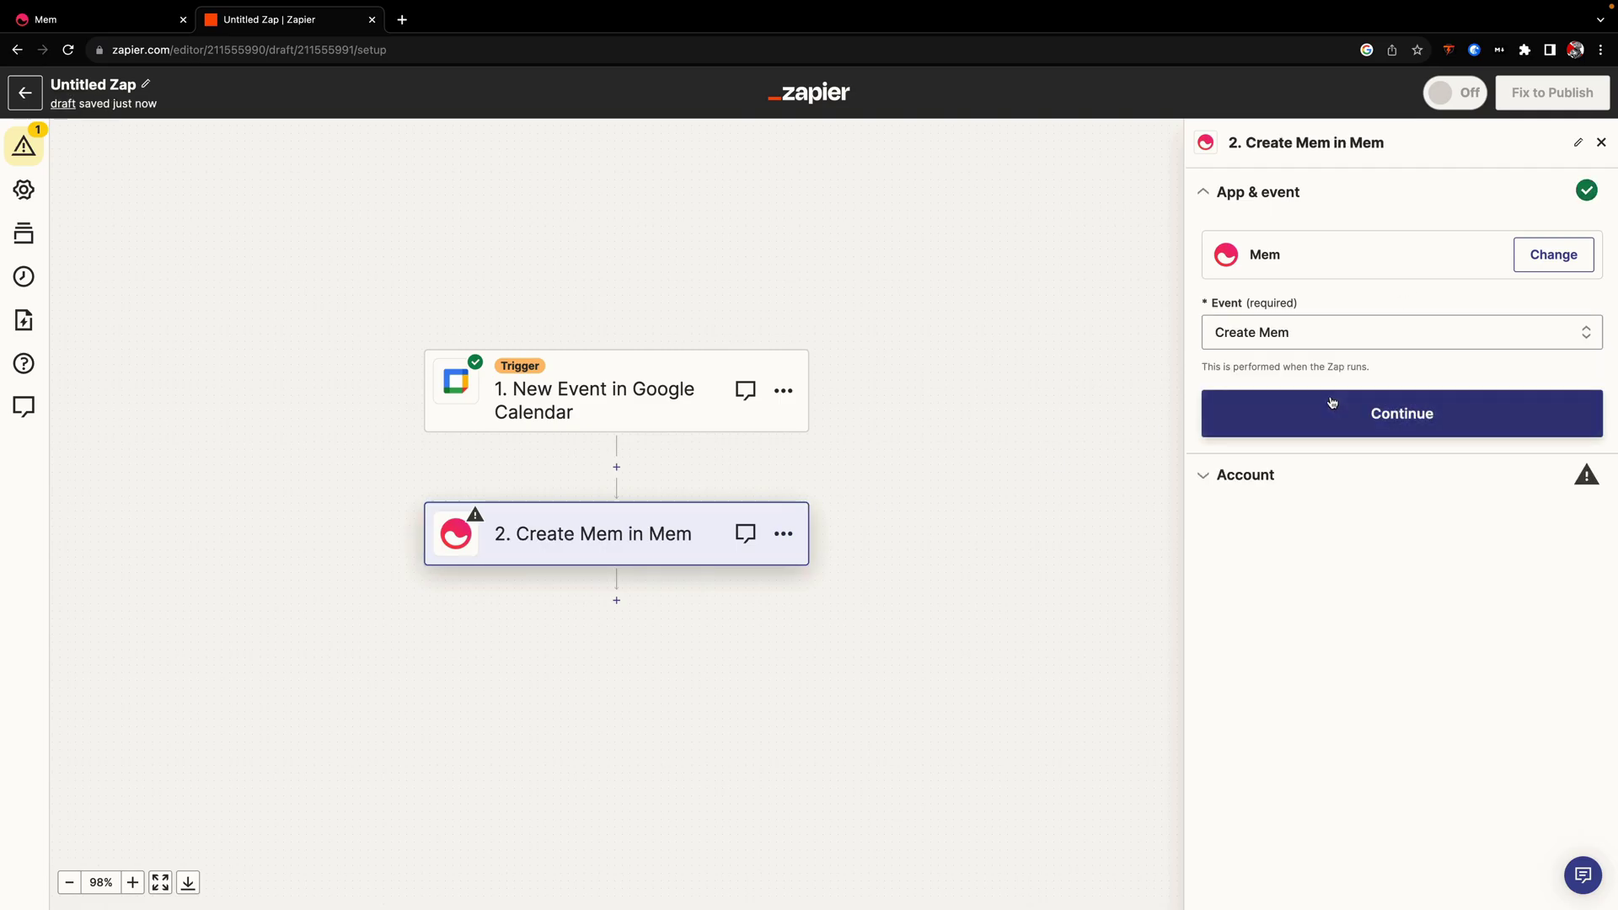
click(1334, 410)
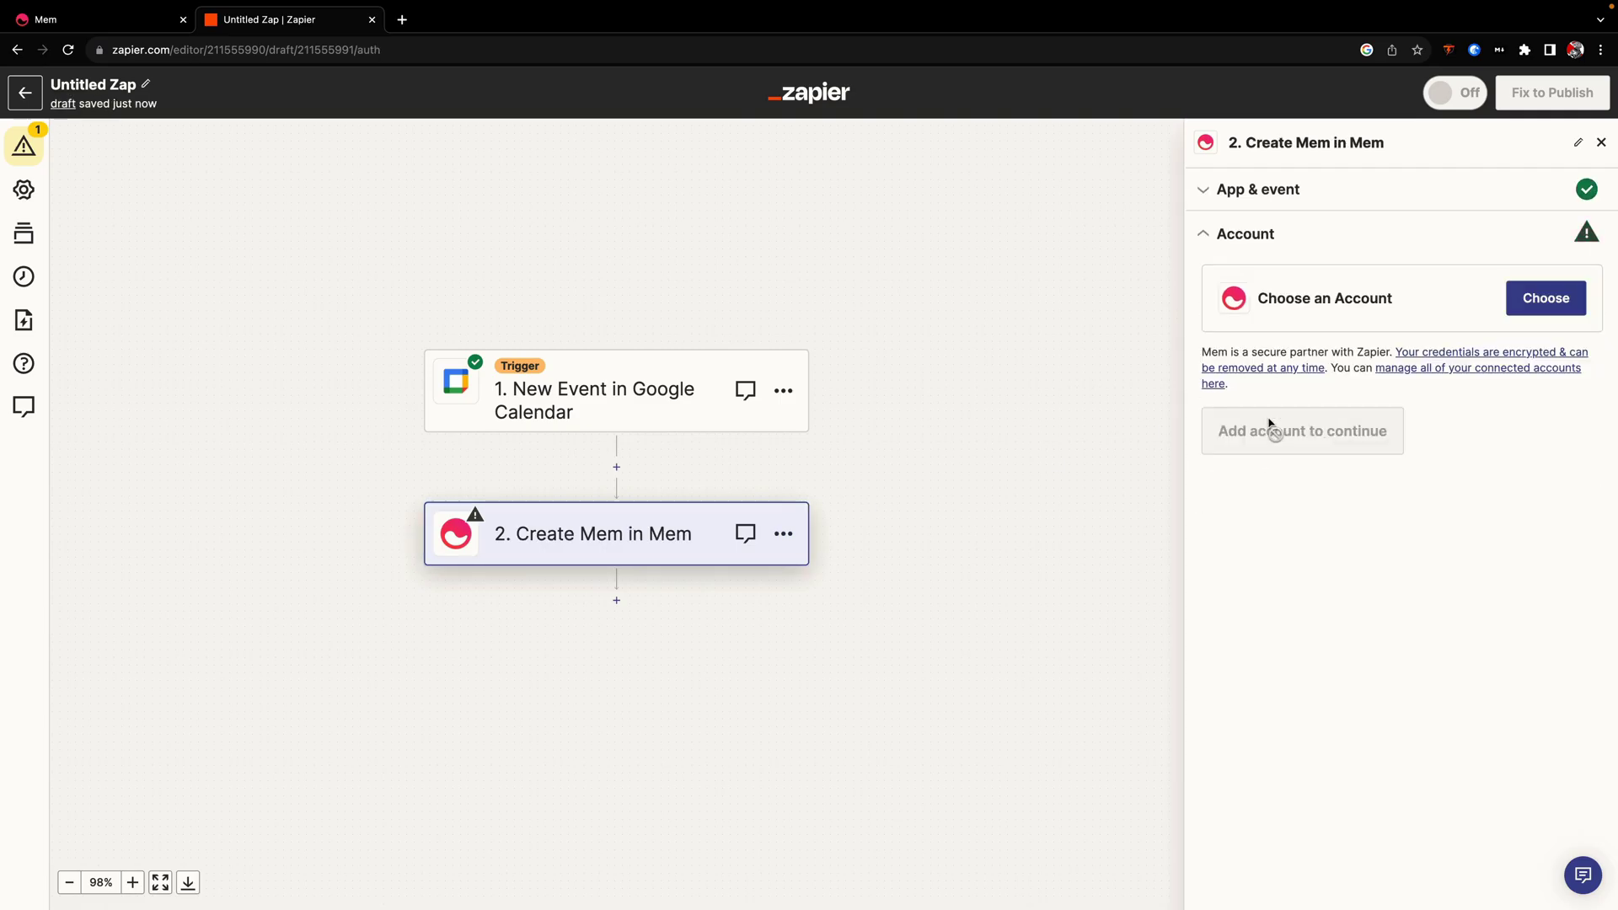
click(1515, 301)
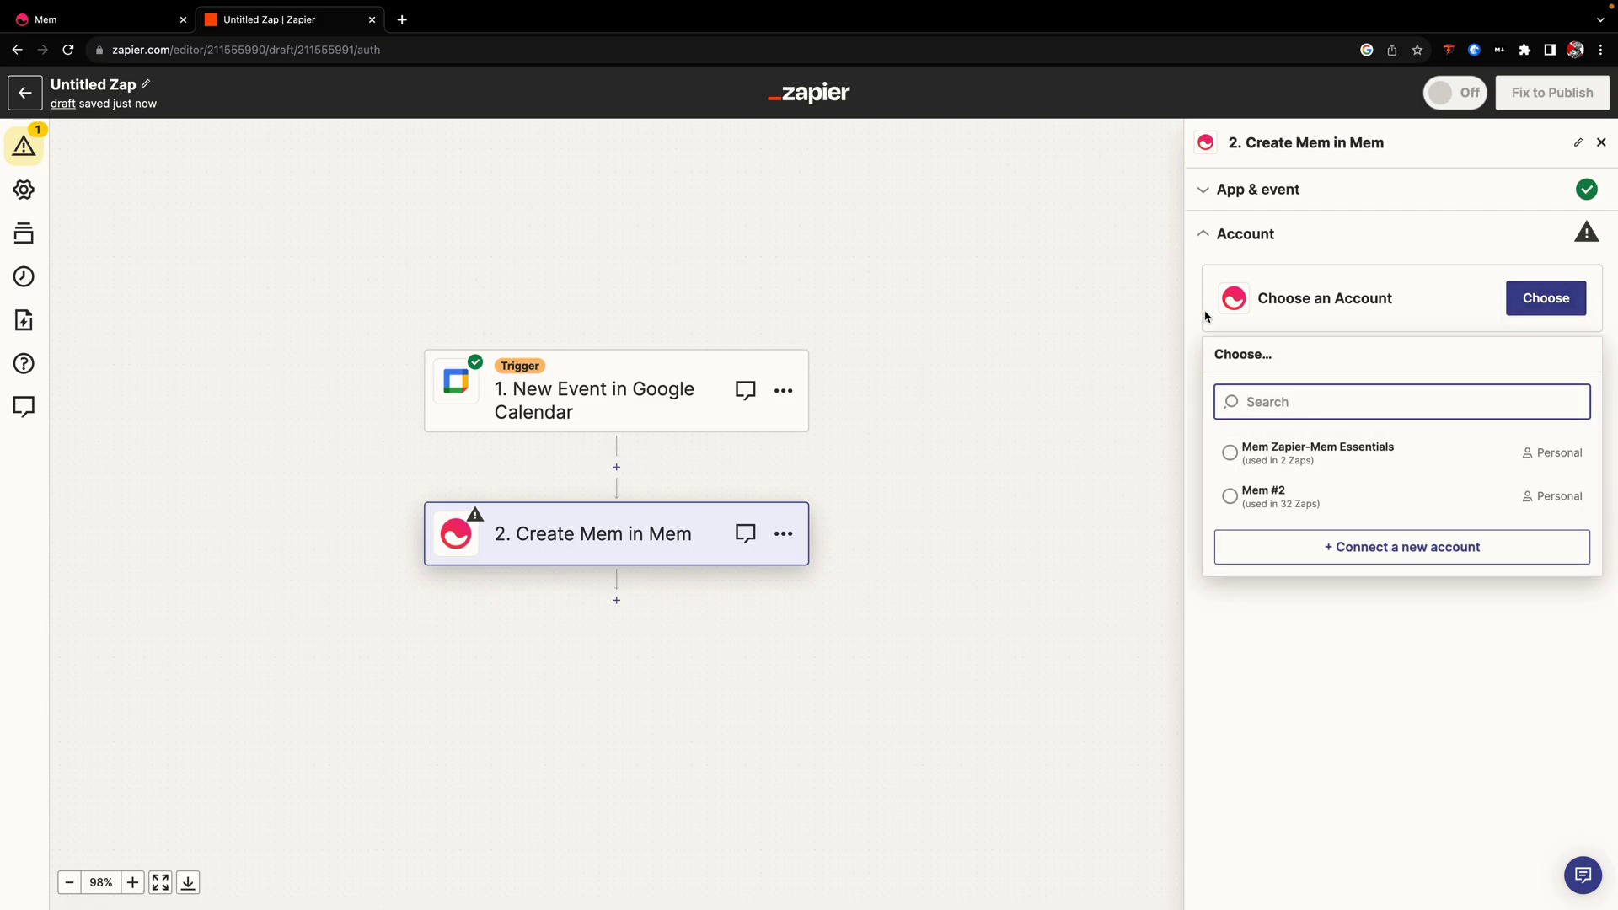
click(1287, 509)
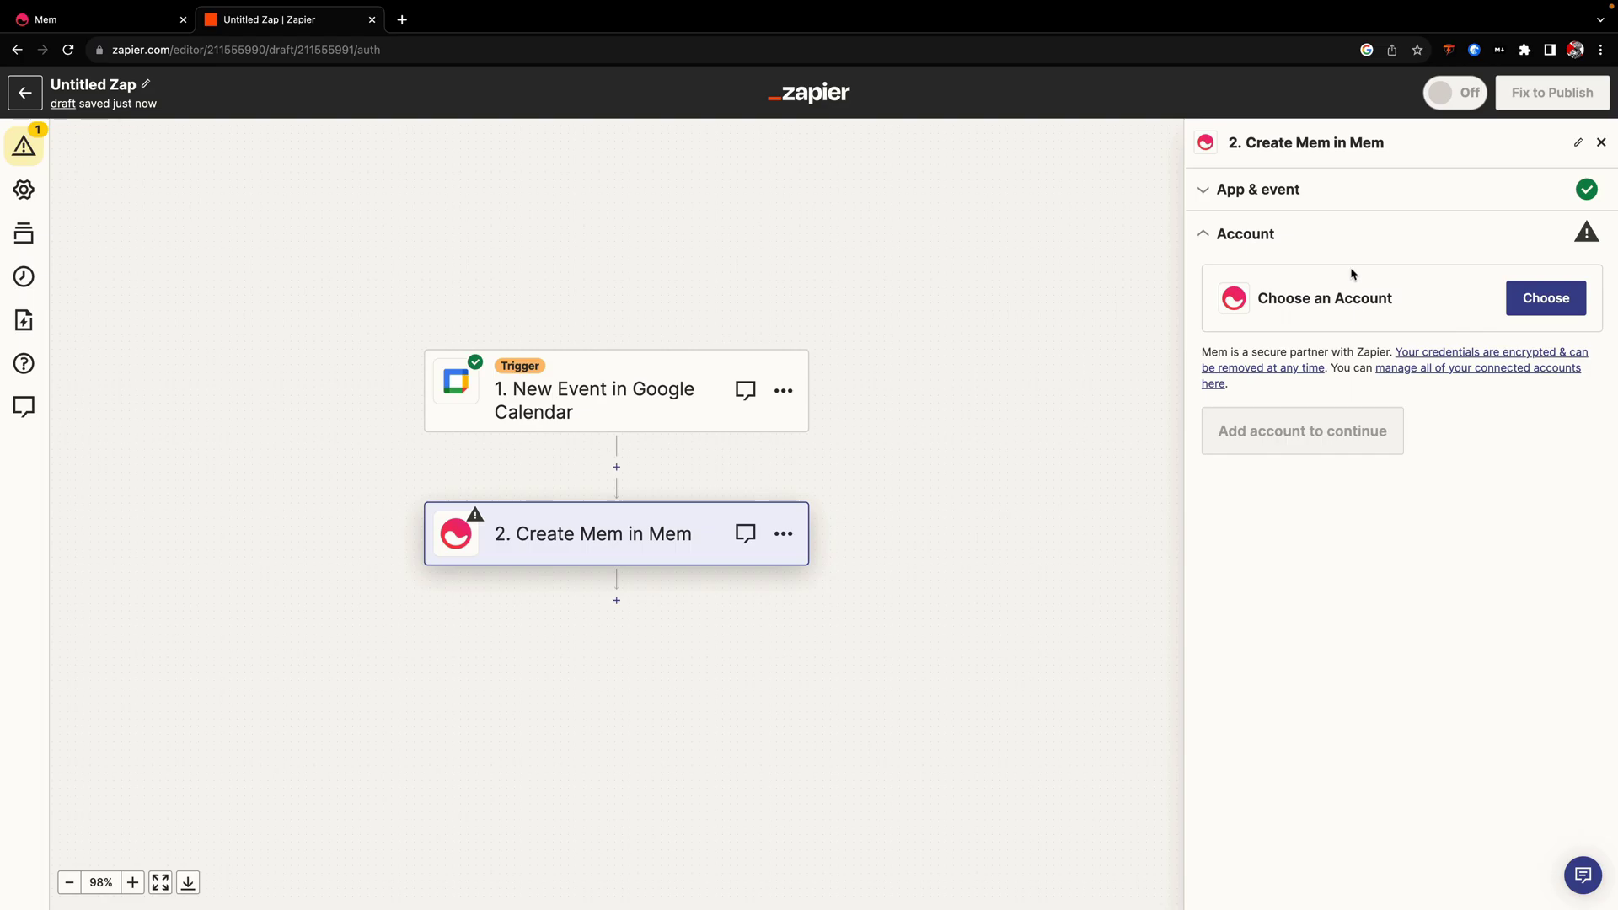
- Connect the Mem #2 account to the Create Mem action
click(1546, 299)
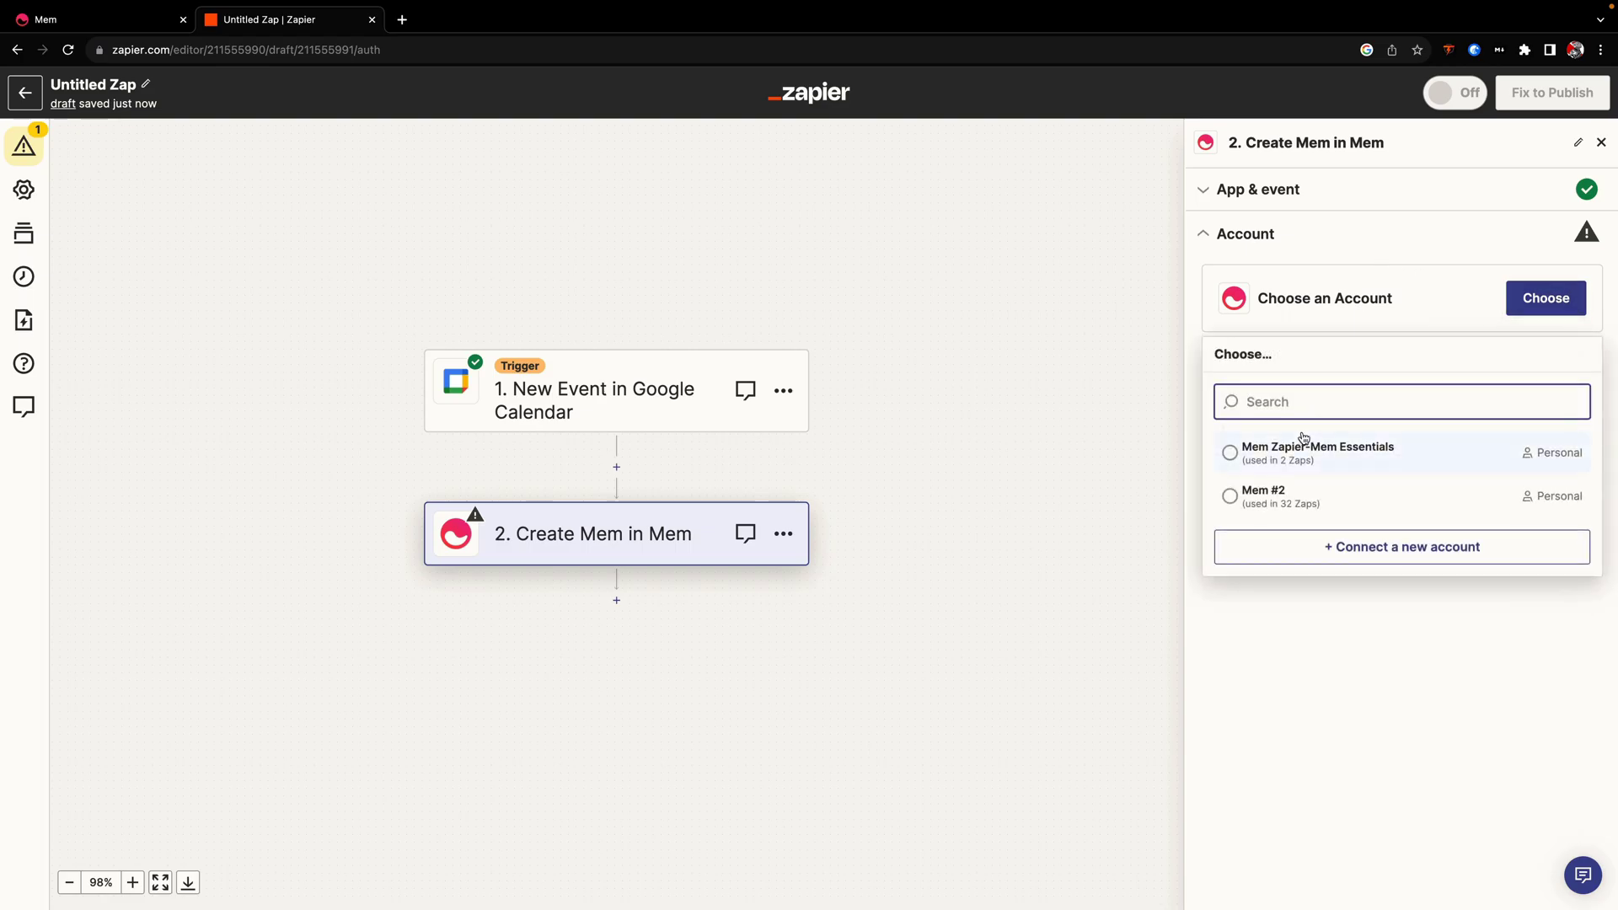
click(1239, 497)
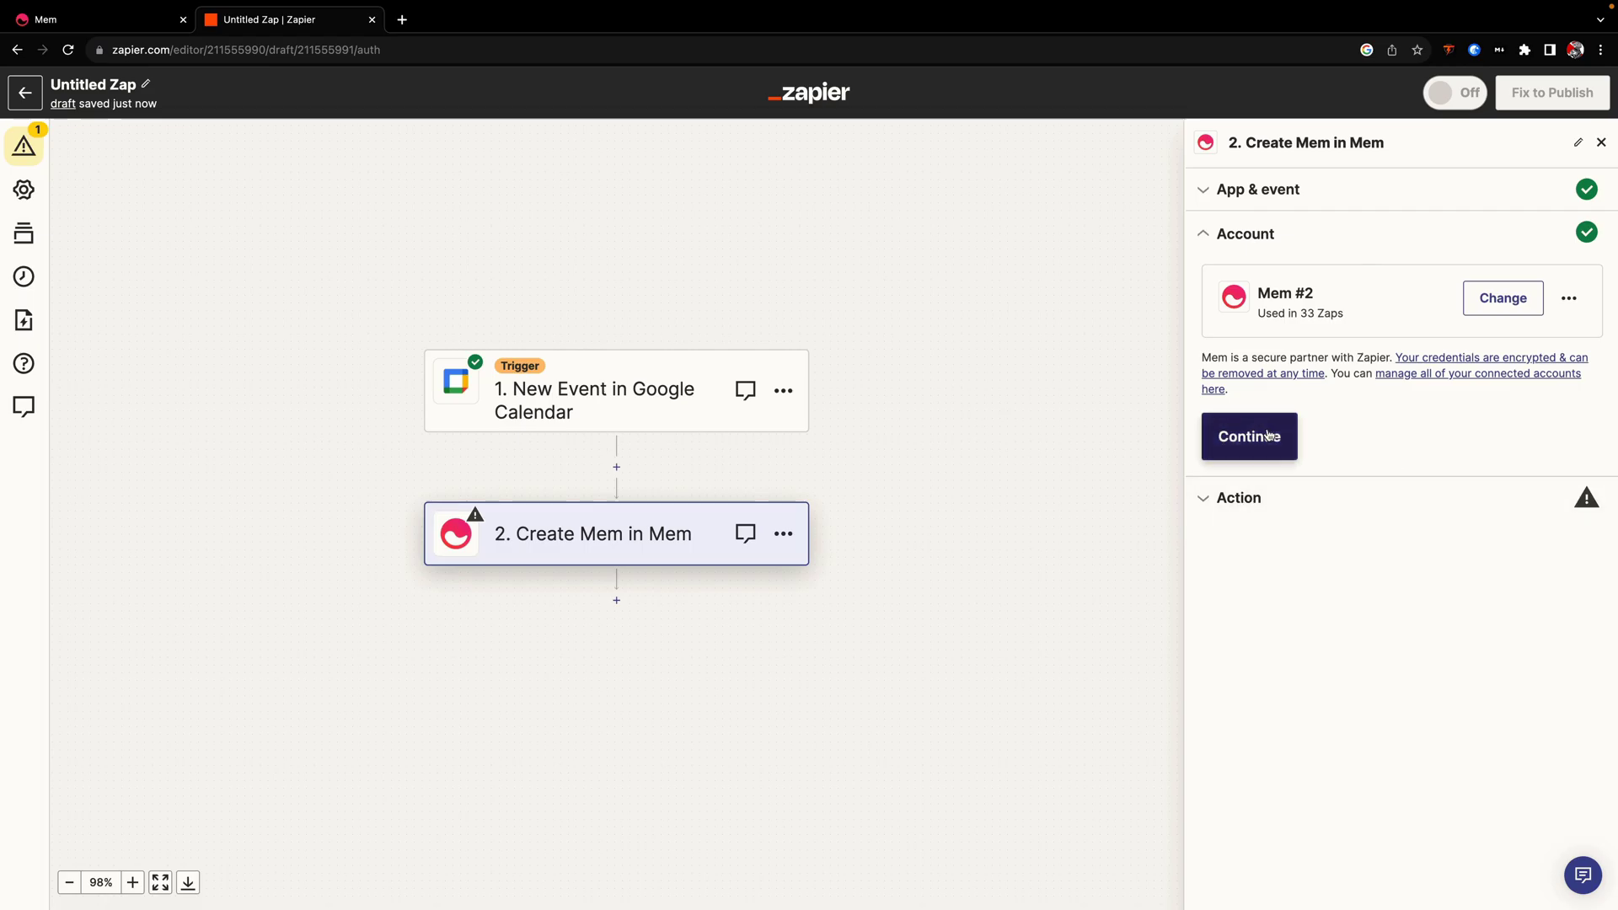
click(1250, 436)
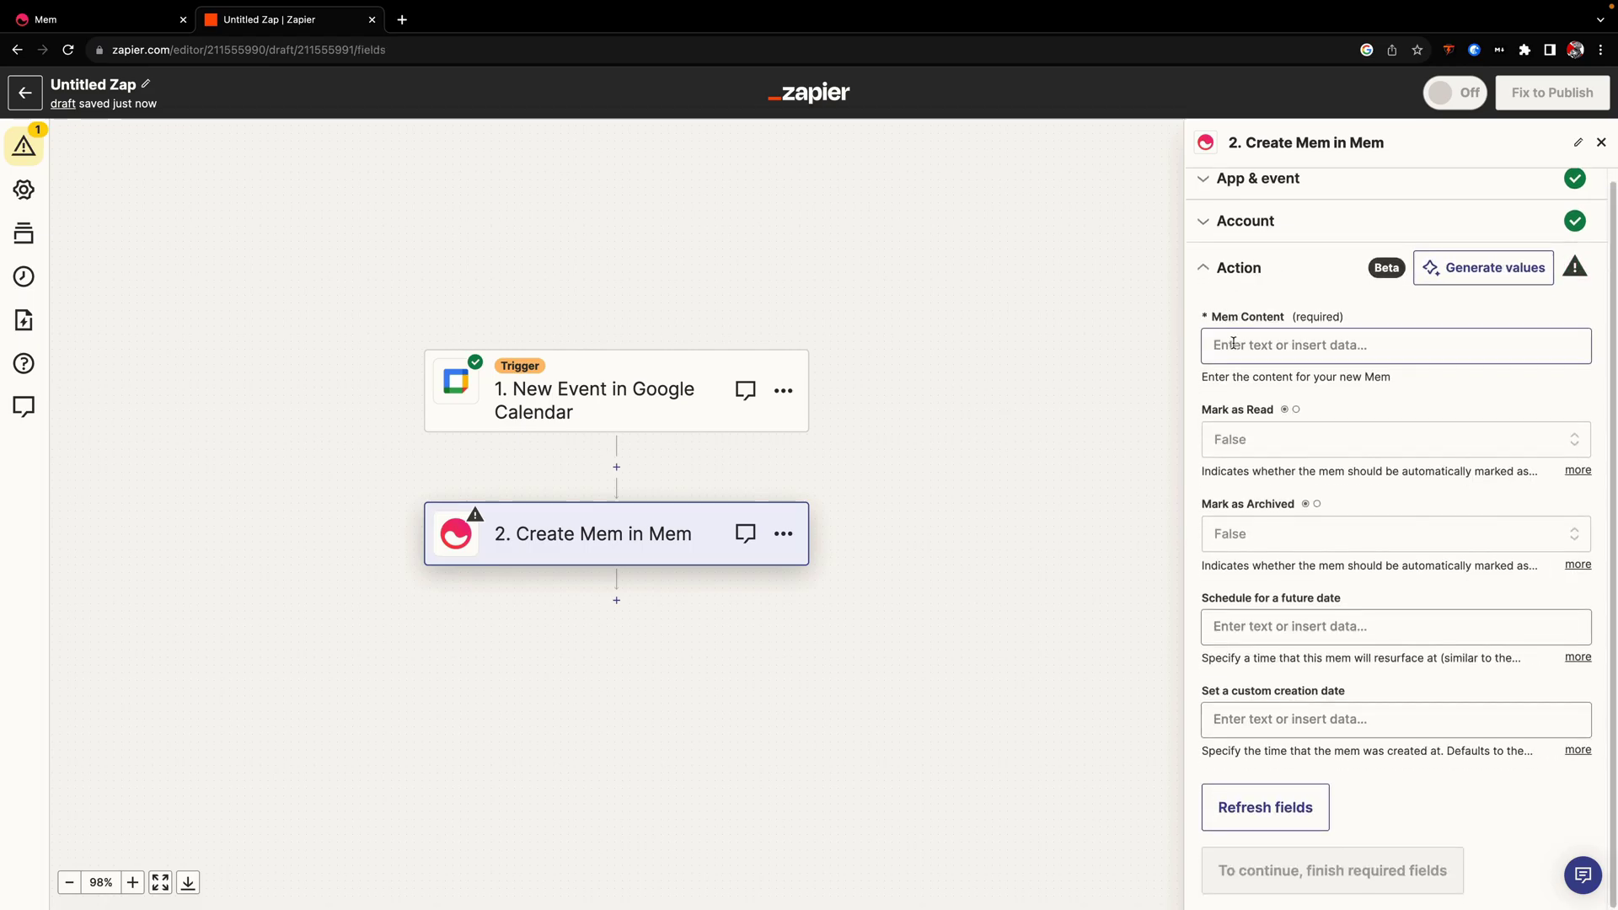
- Fill Mem Content with '#' plus the event Description, and Attendees Email on a second line
click(1239, 343)
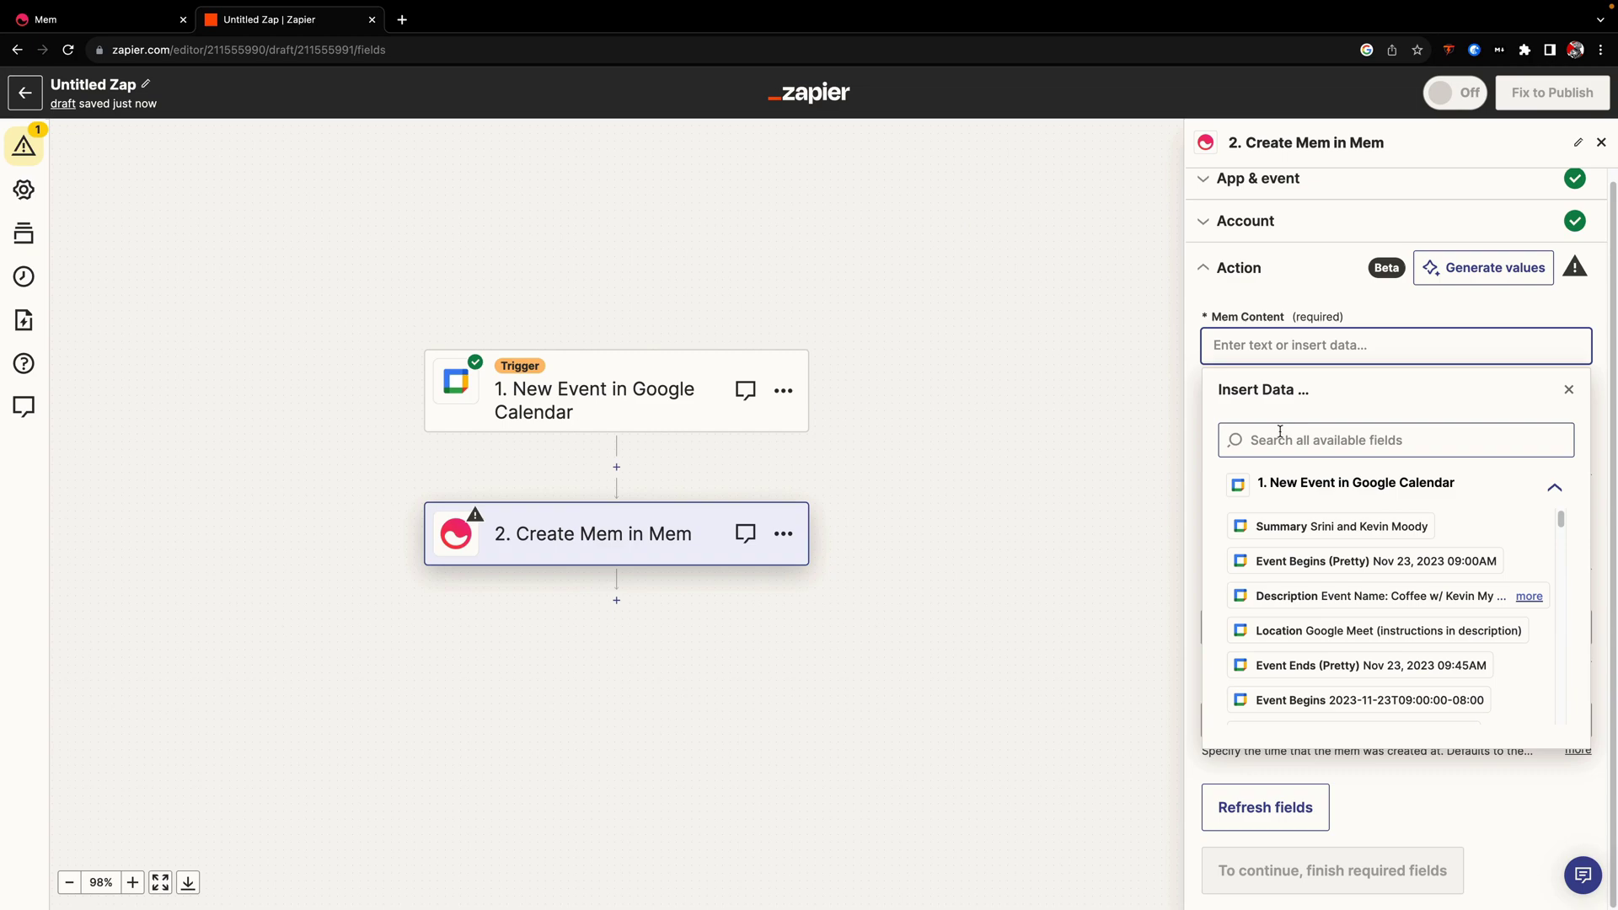
scroll(1328, 586, down, 1)
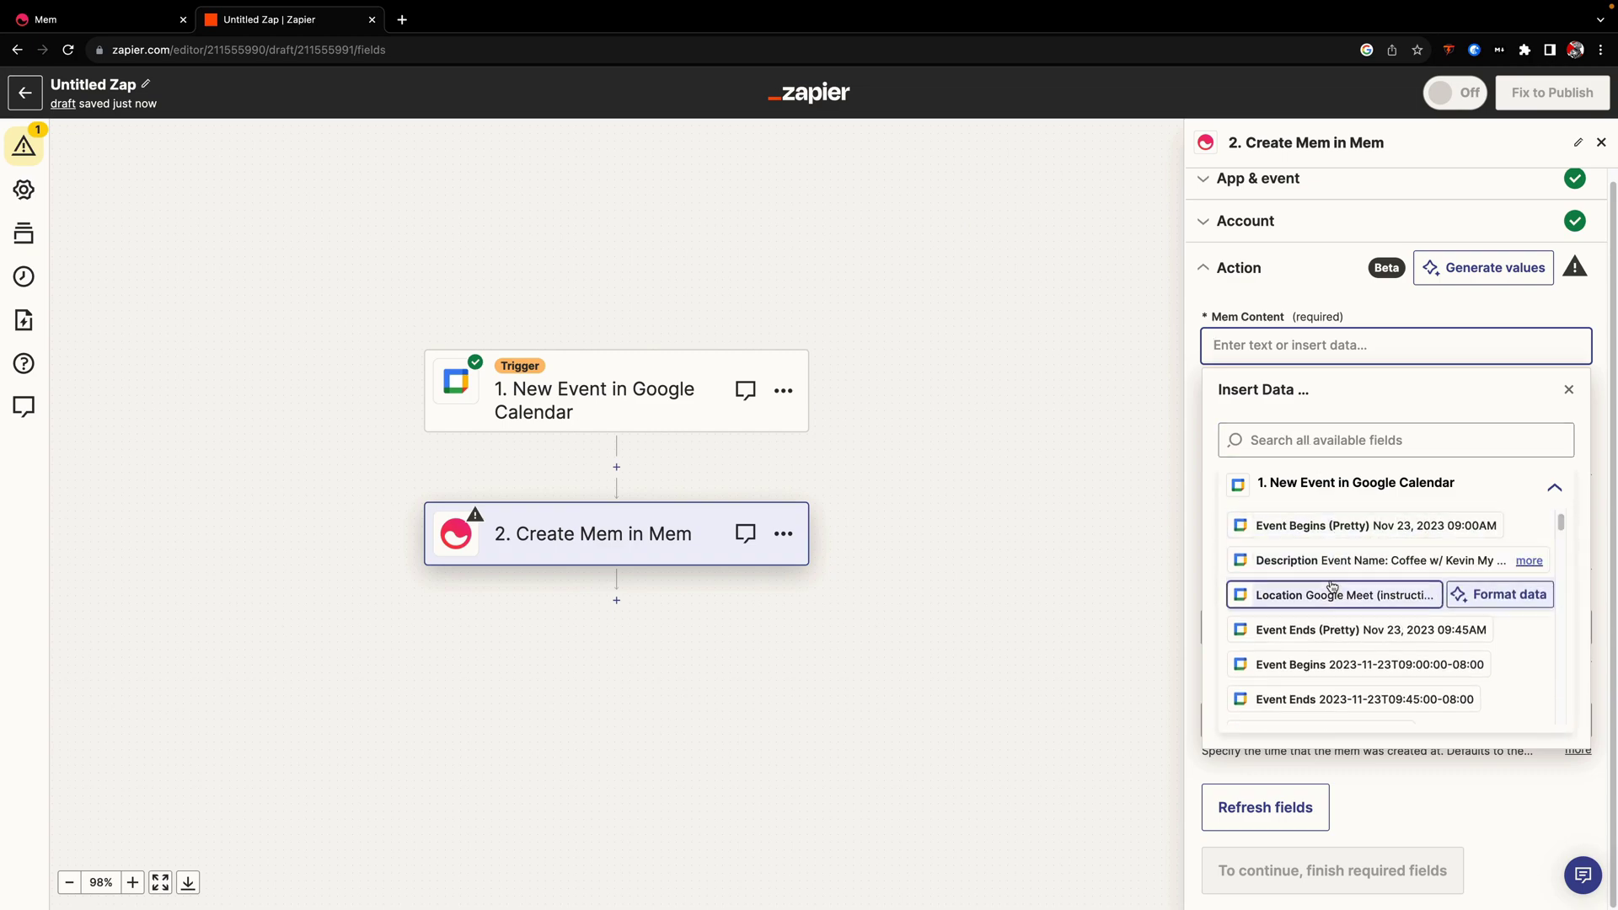
click(1337, 556)
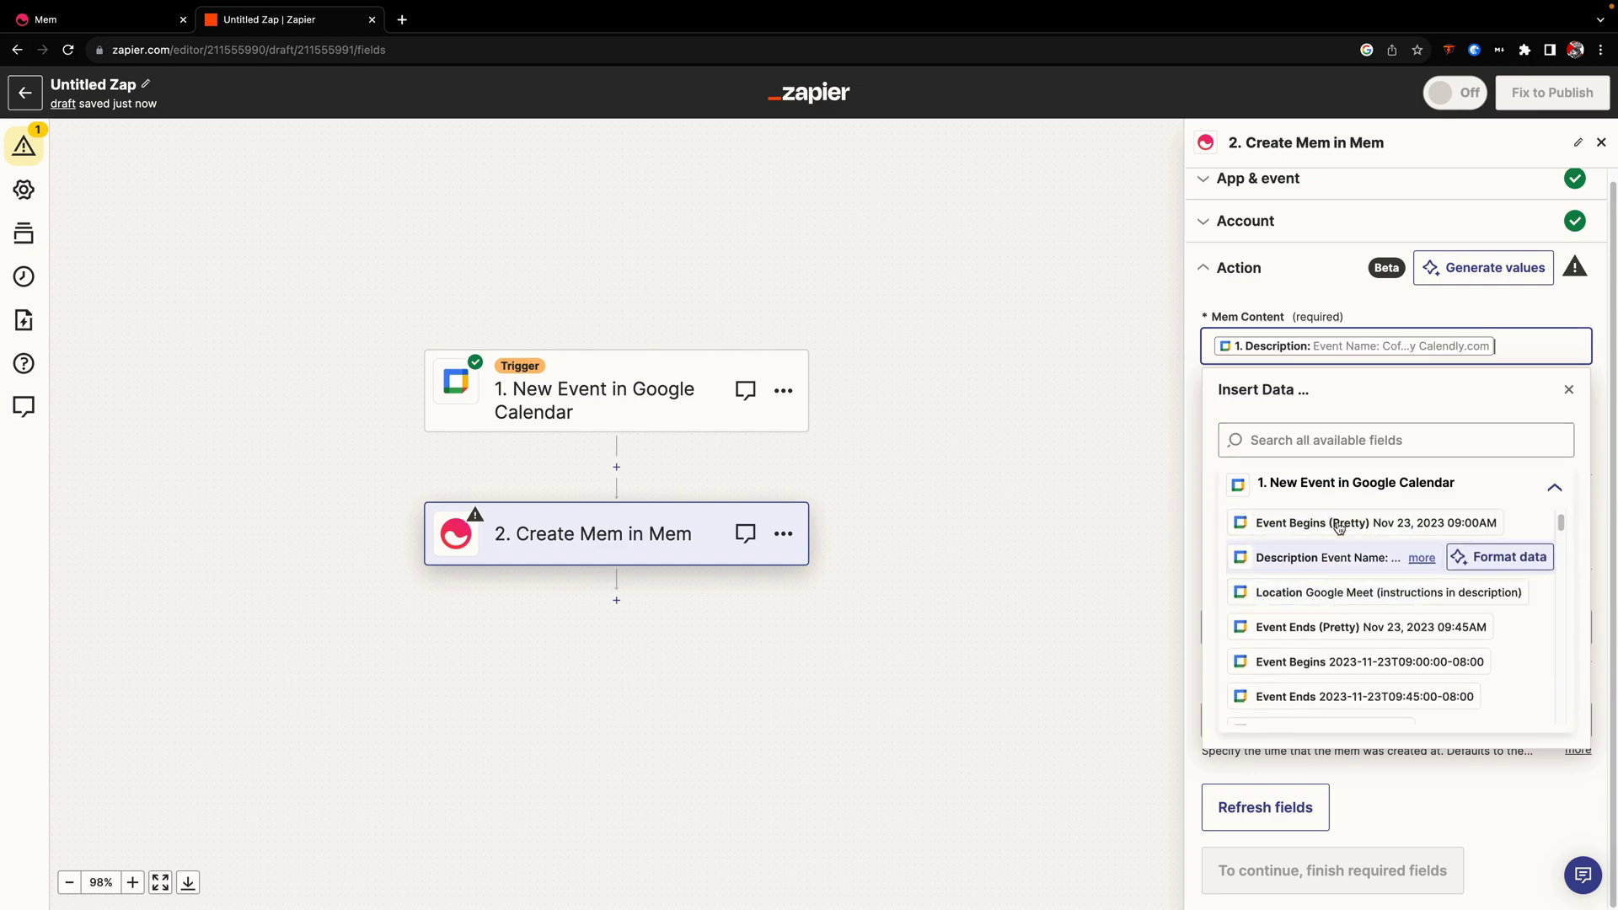
click(1453, 346)
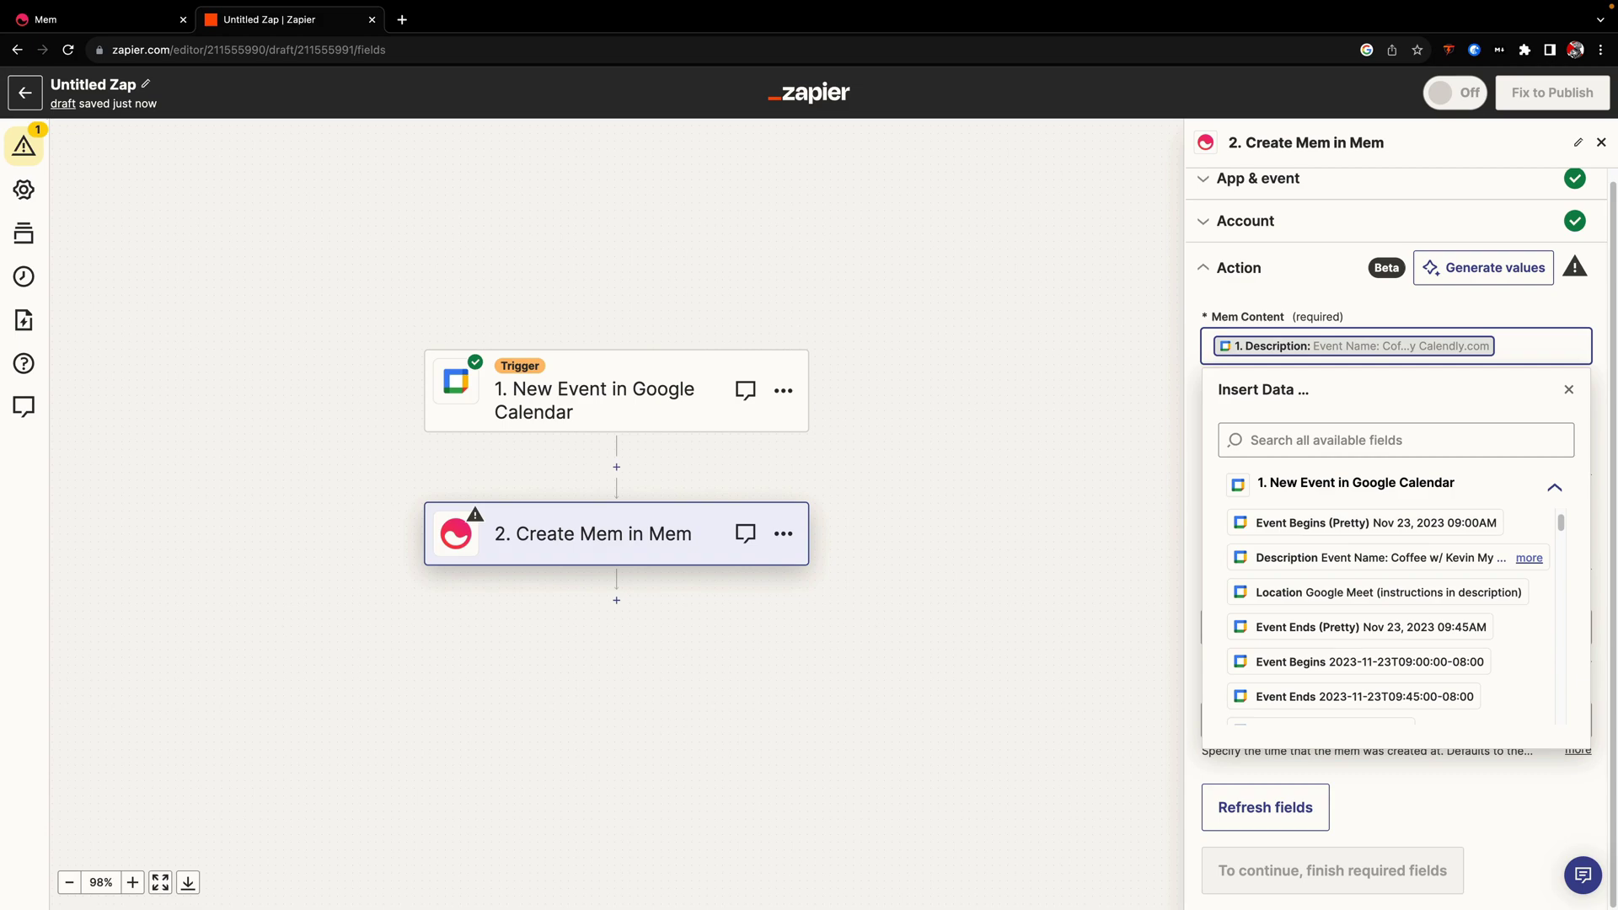
key(BackSpace)
text(#)
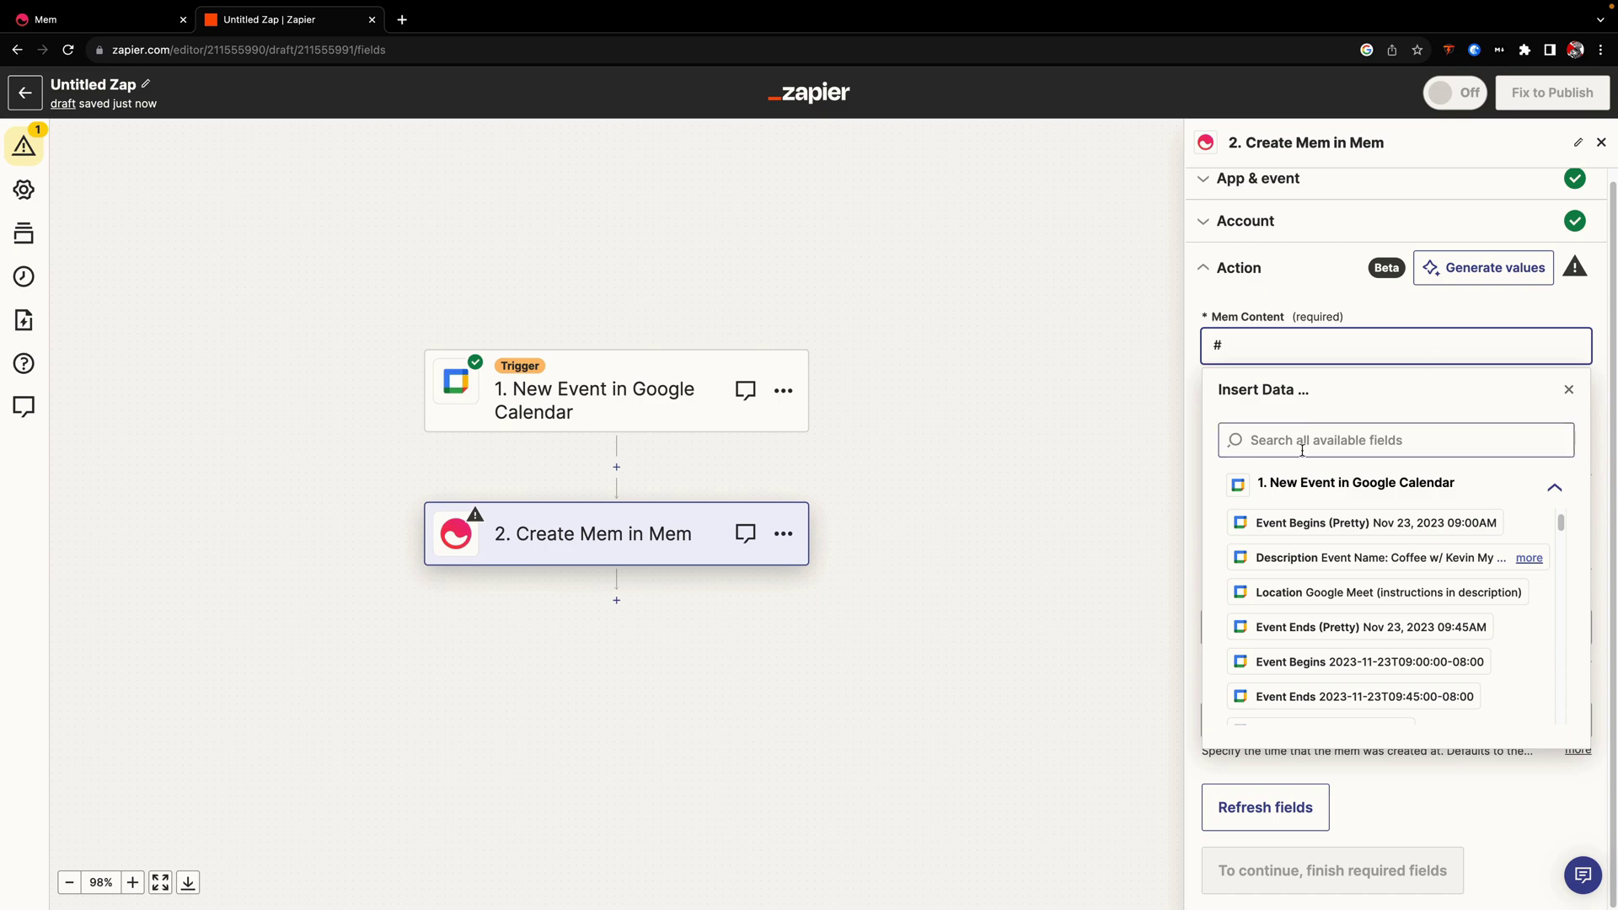
scroll(1308, 592, down, 3)
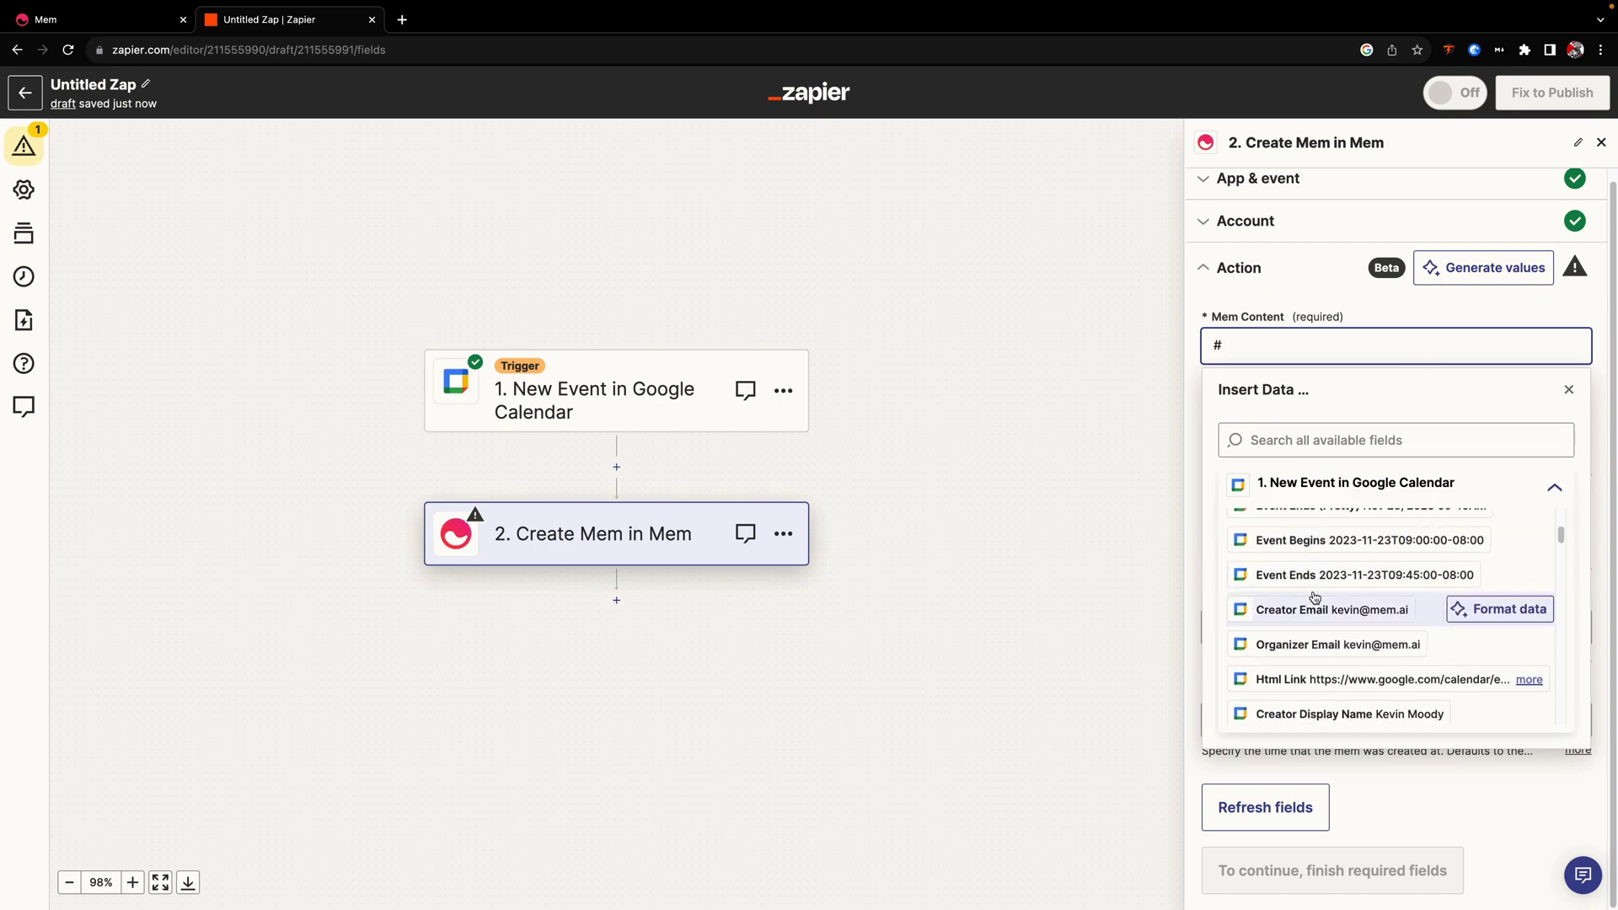
scroll(1310, 594, up, 4)
click(1356, 598)
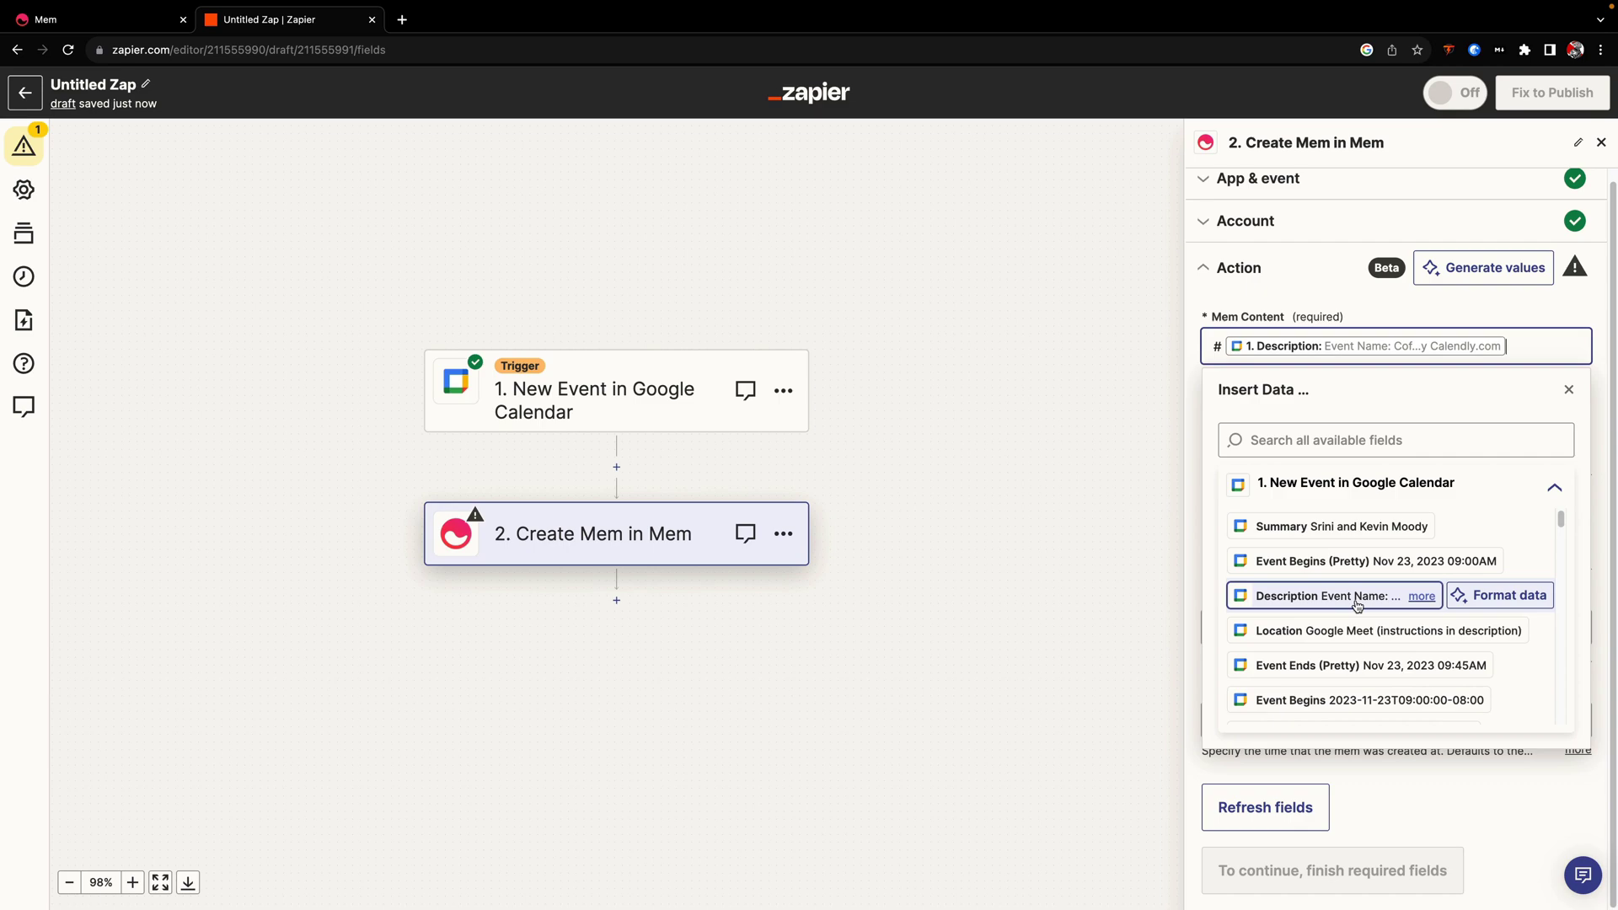
scroll(1370, 604, down, 5)
scroll(1376, 603, up, 3)
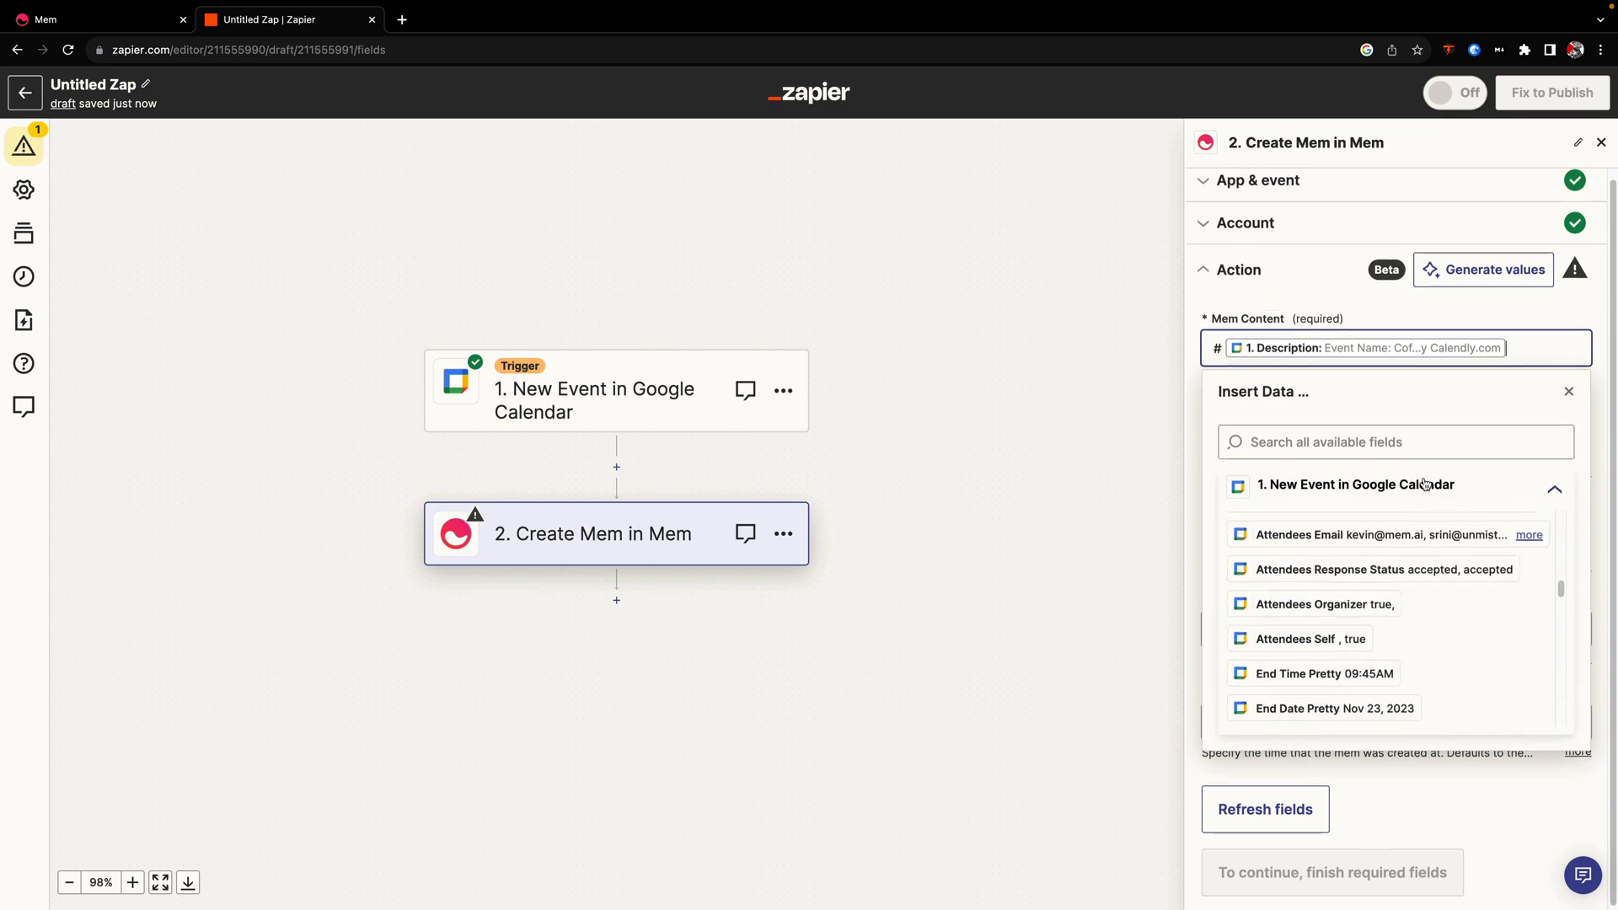
scroll(1534, 369, up, 1)
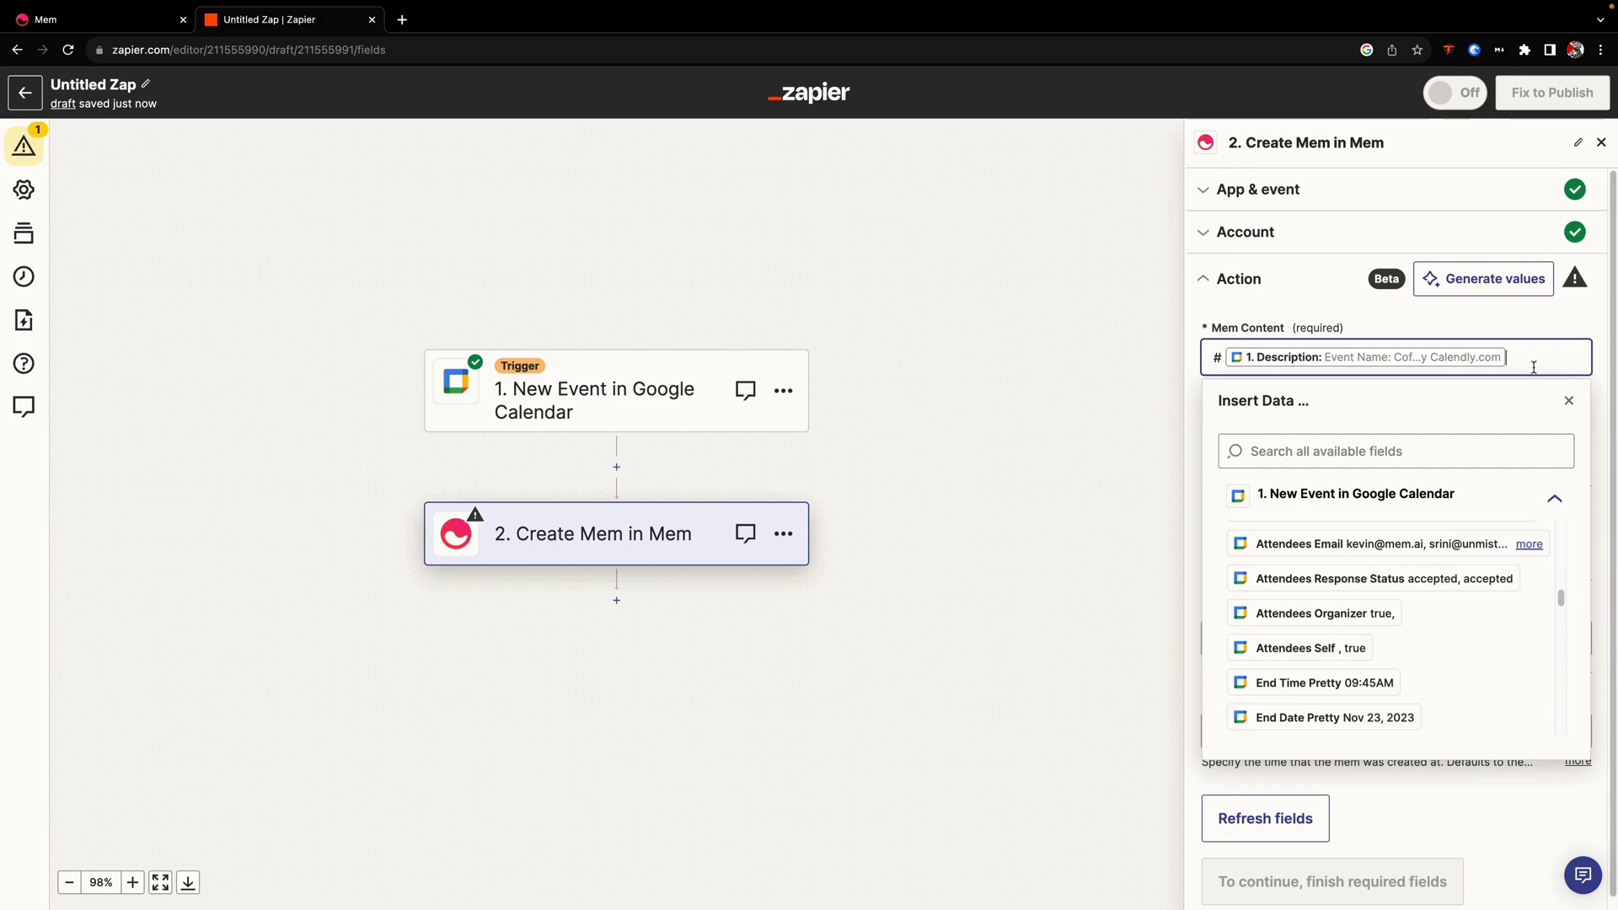
key(Return)
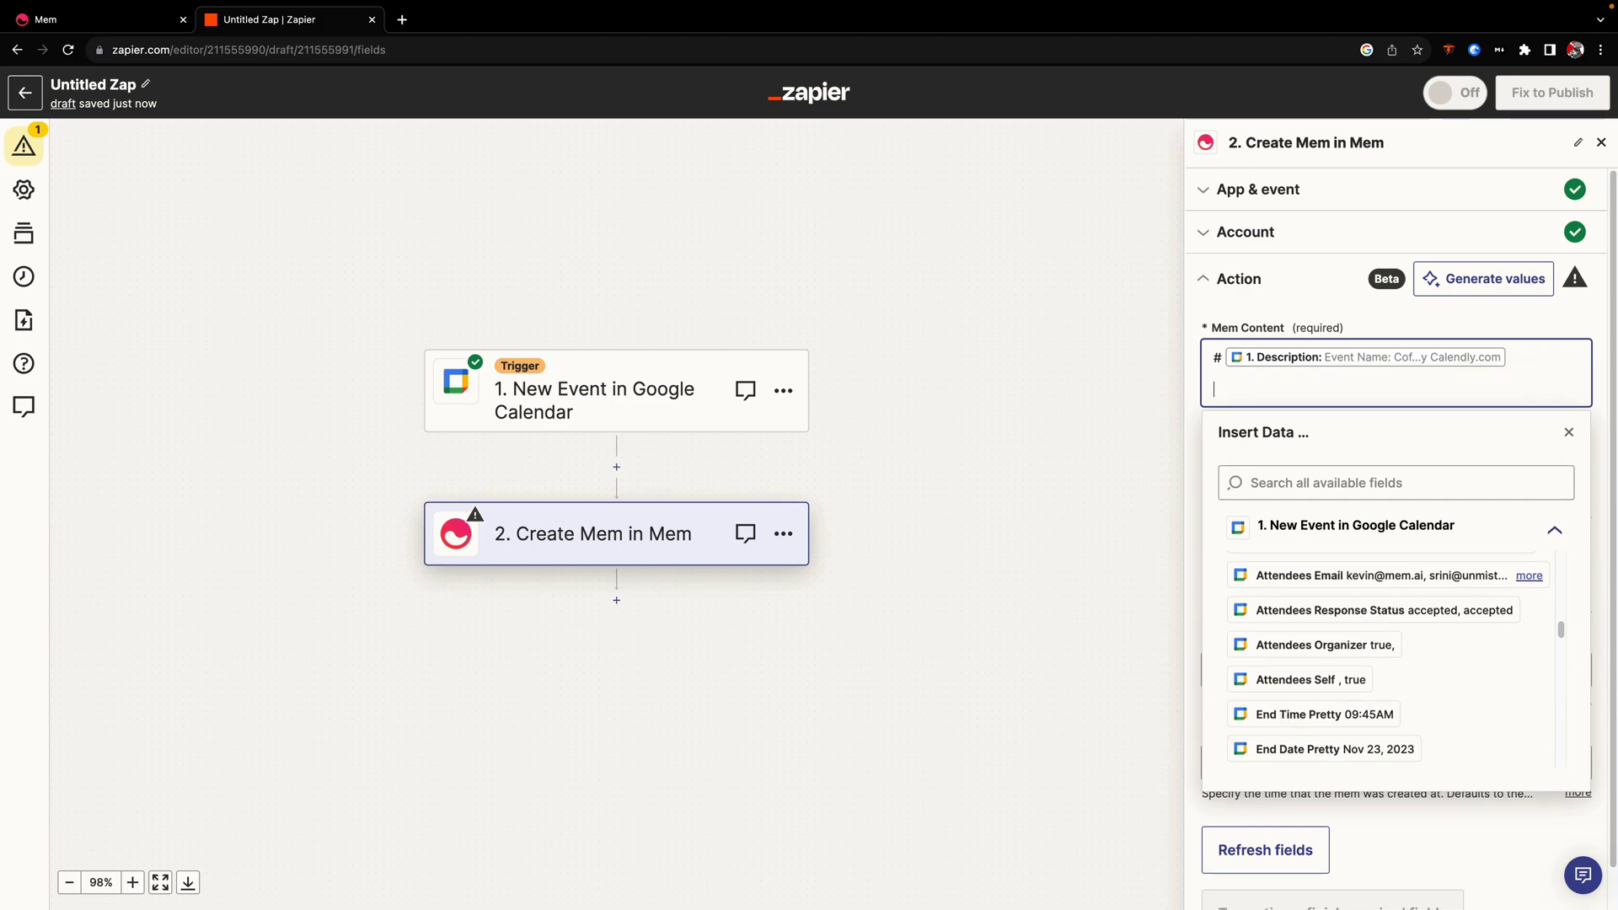
click(1372, 576)
click(1144, 578)
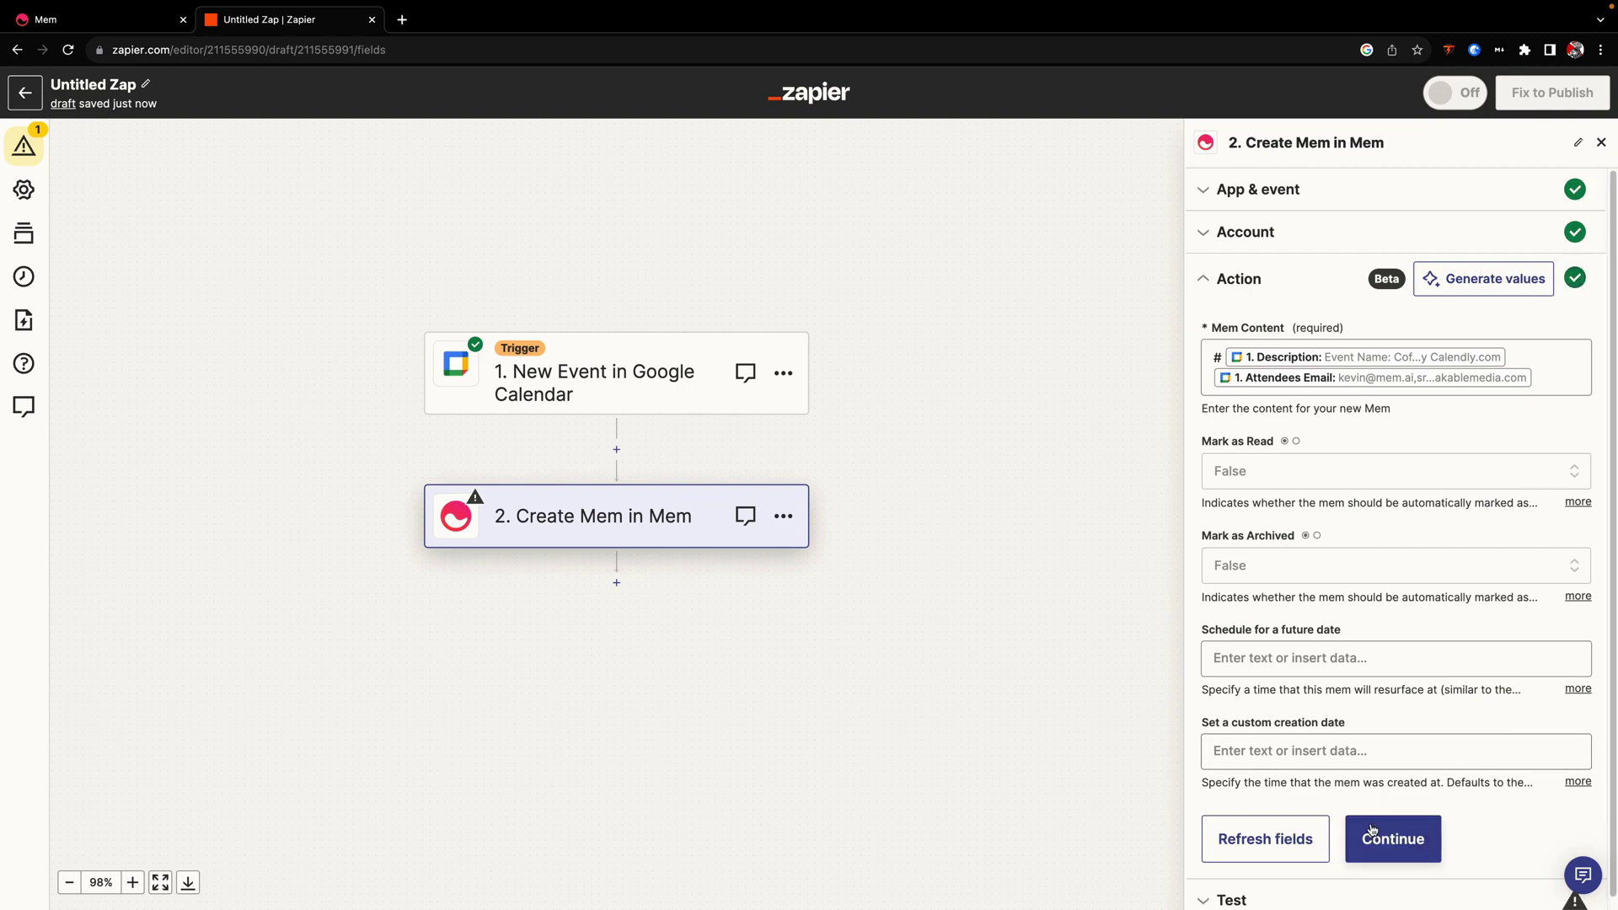
- Move on to testing and send a sample Mem from the Create Mem step
click(1404, 843)
scroll(1331, 568, down, 5)
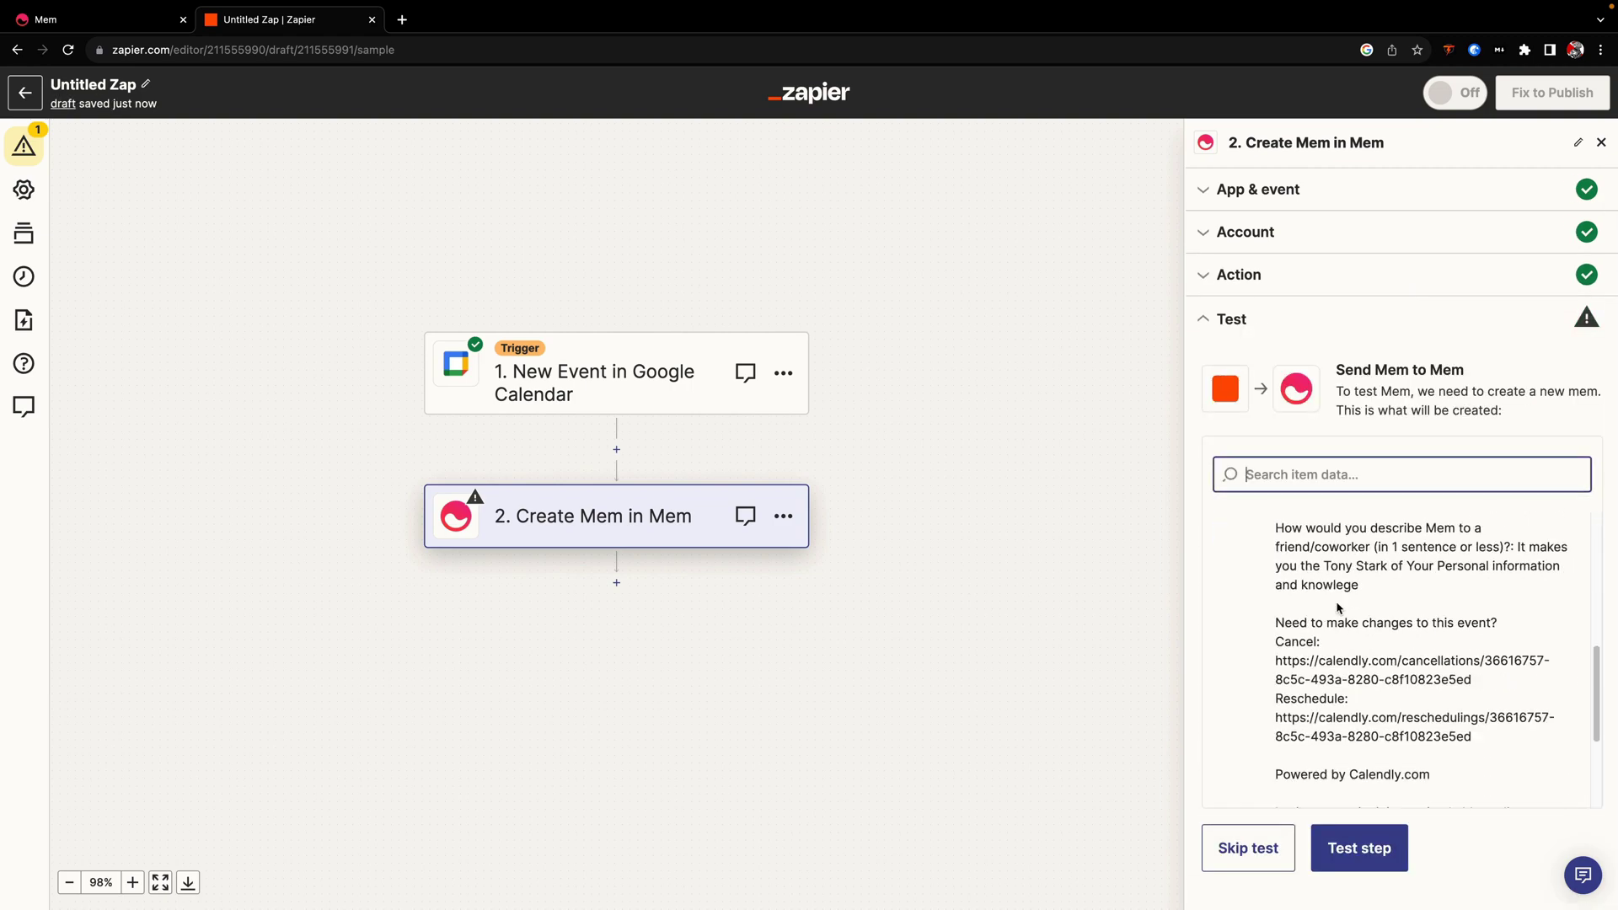
scroll(1340, 605, up, 4)
scroll(1340, 605, up, 2)
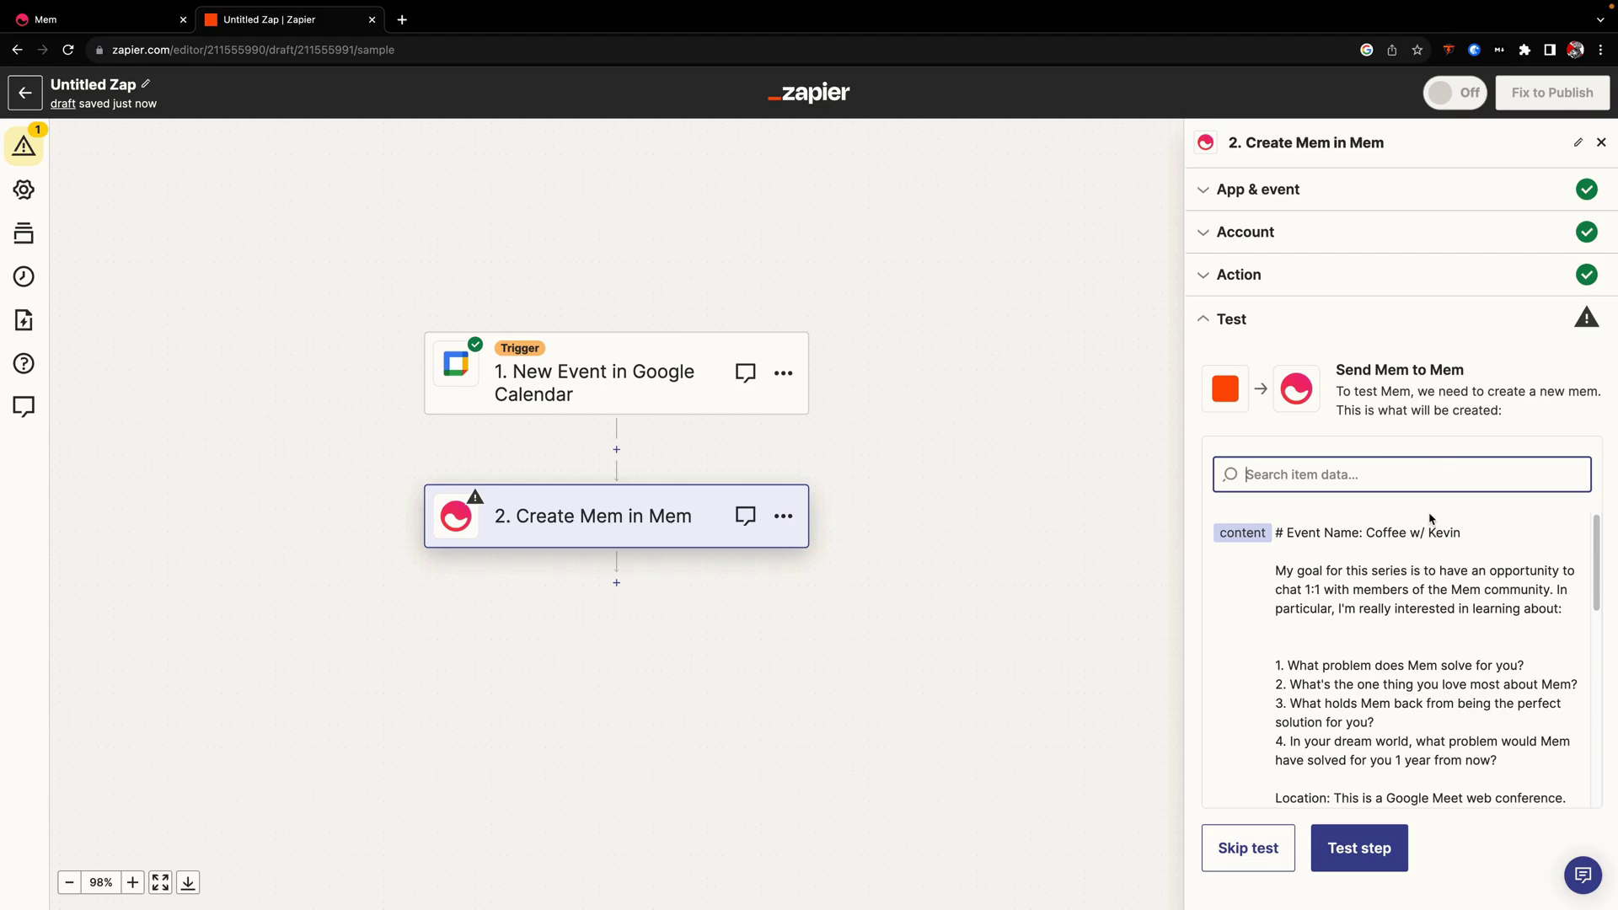
scroll(1343, 621, down, 6)
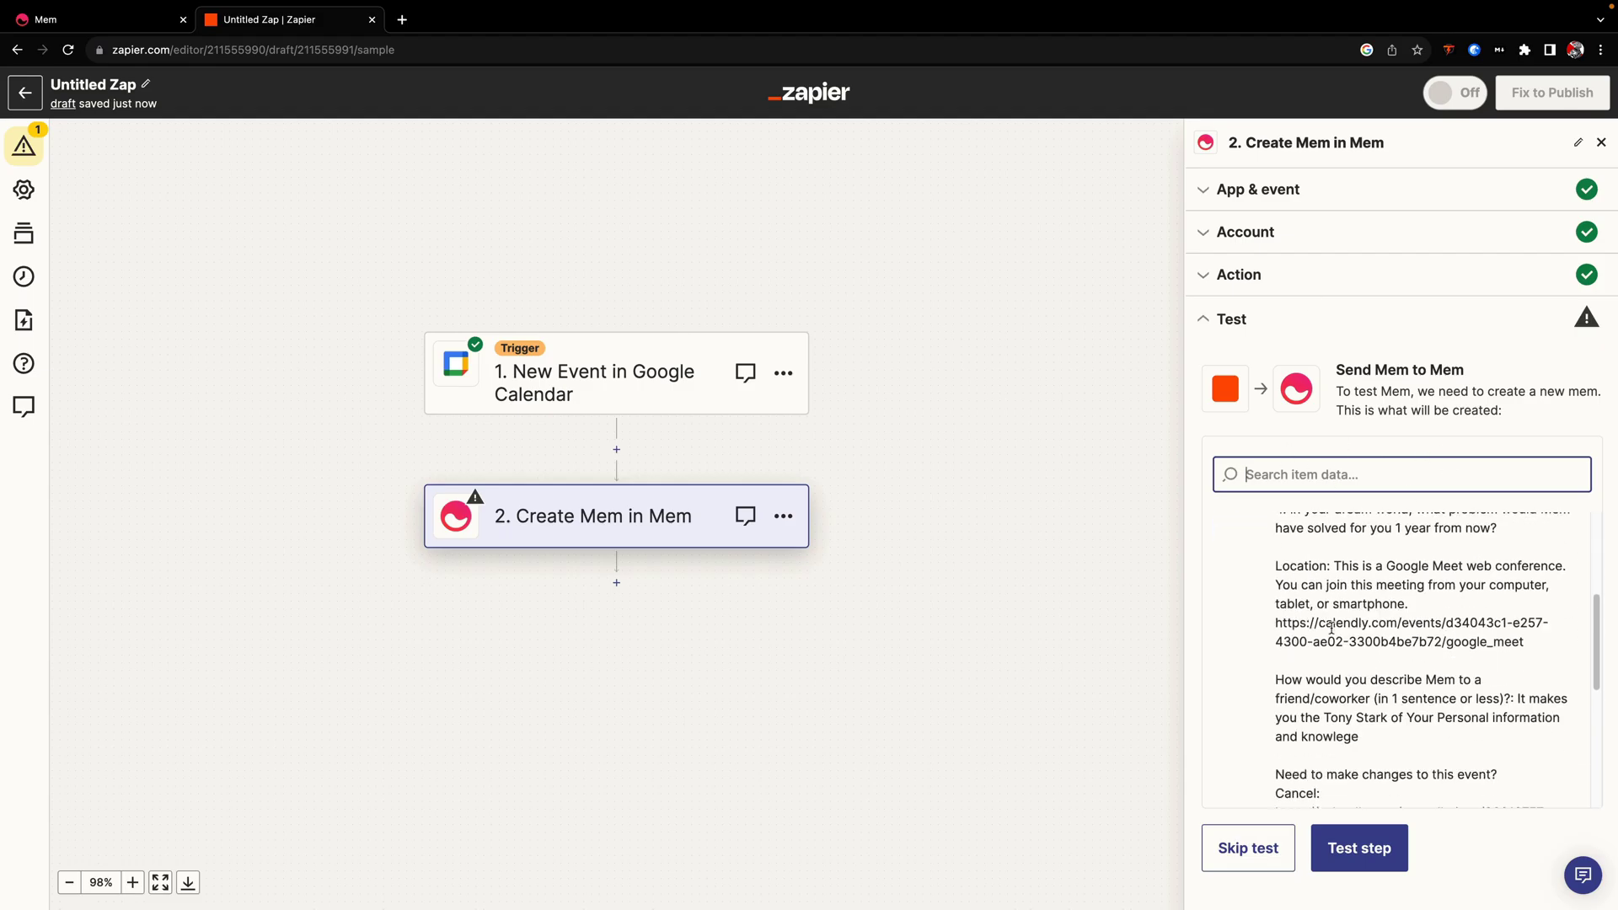
click(1358, 852)
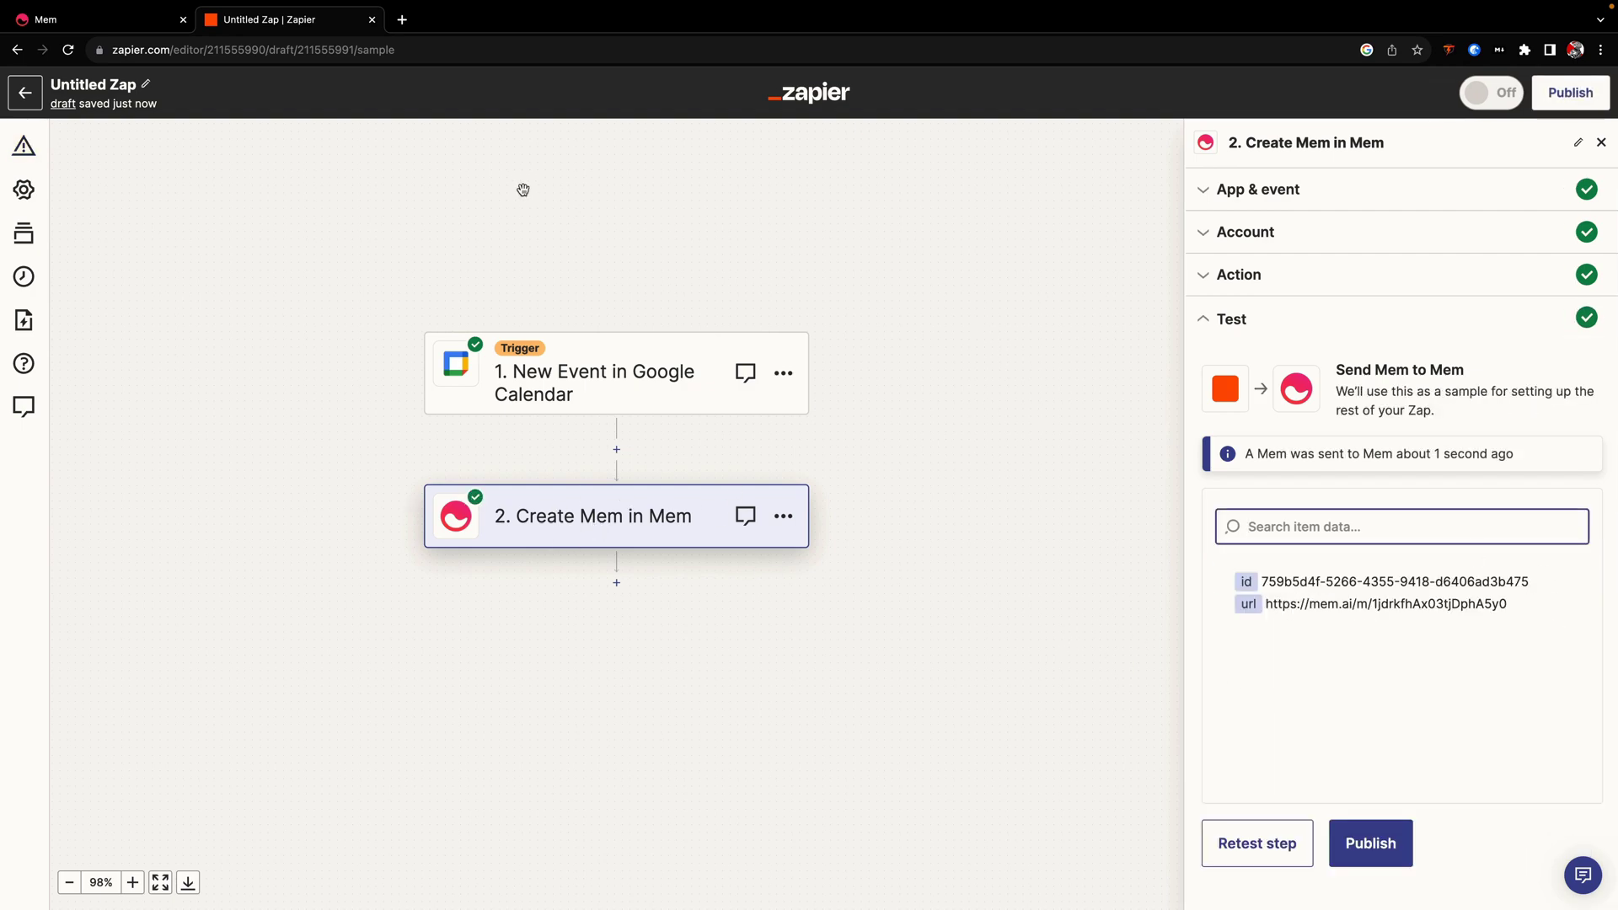
- Back in Mem, filter to Added by me and open the Zapier-created coffee-meeting event note
click(114, 21)
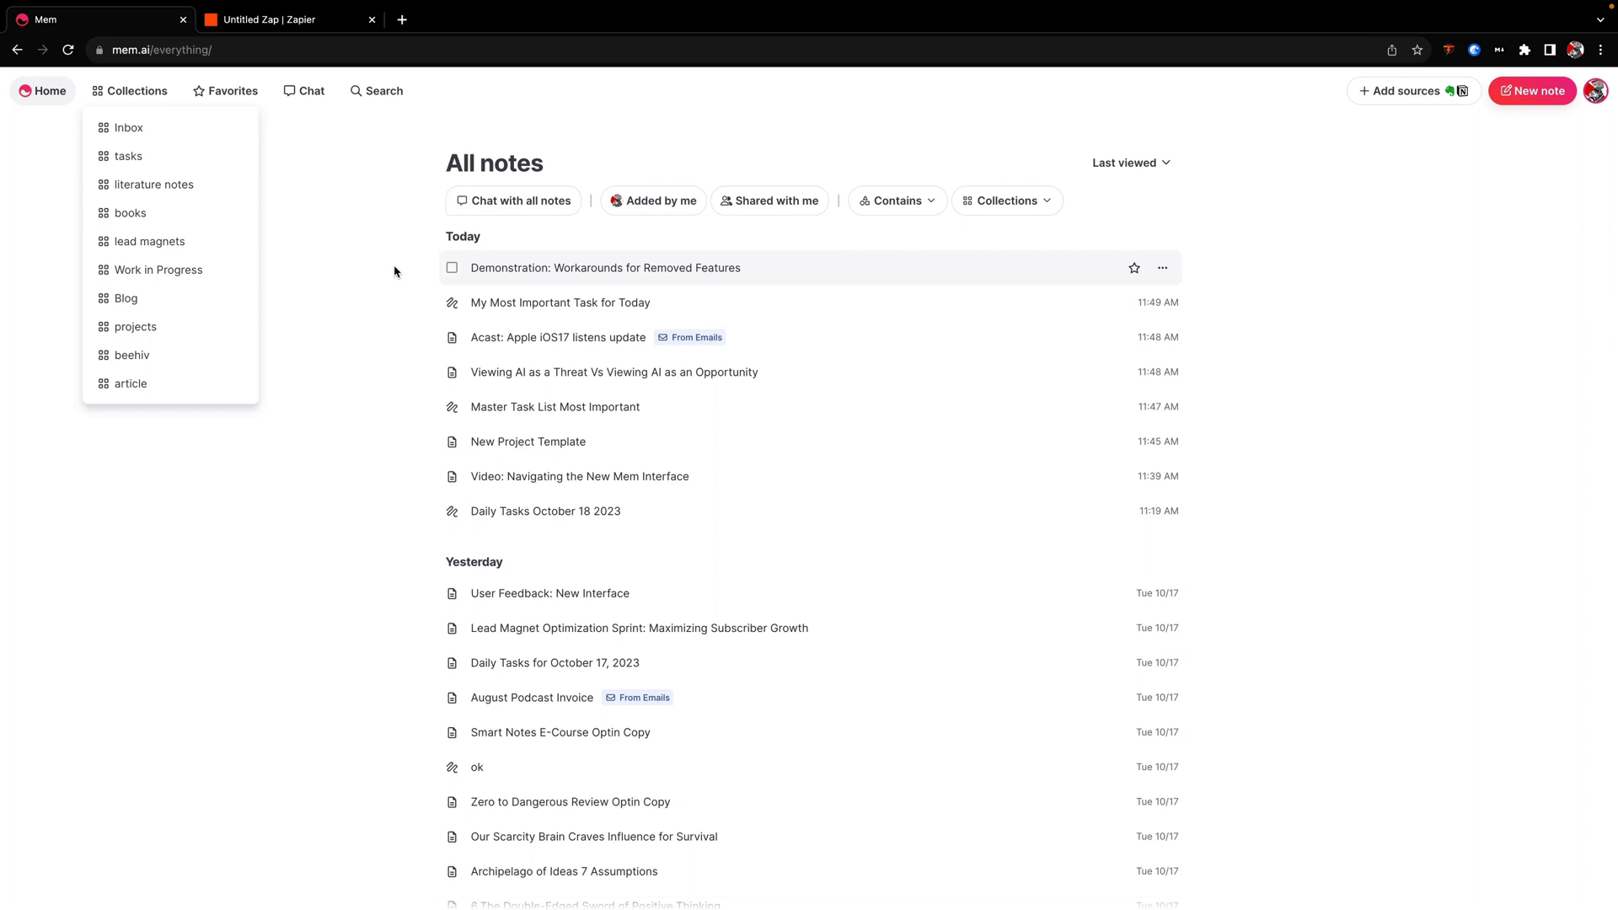
mouse_move(494, 310)
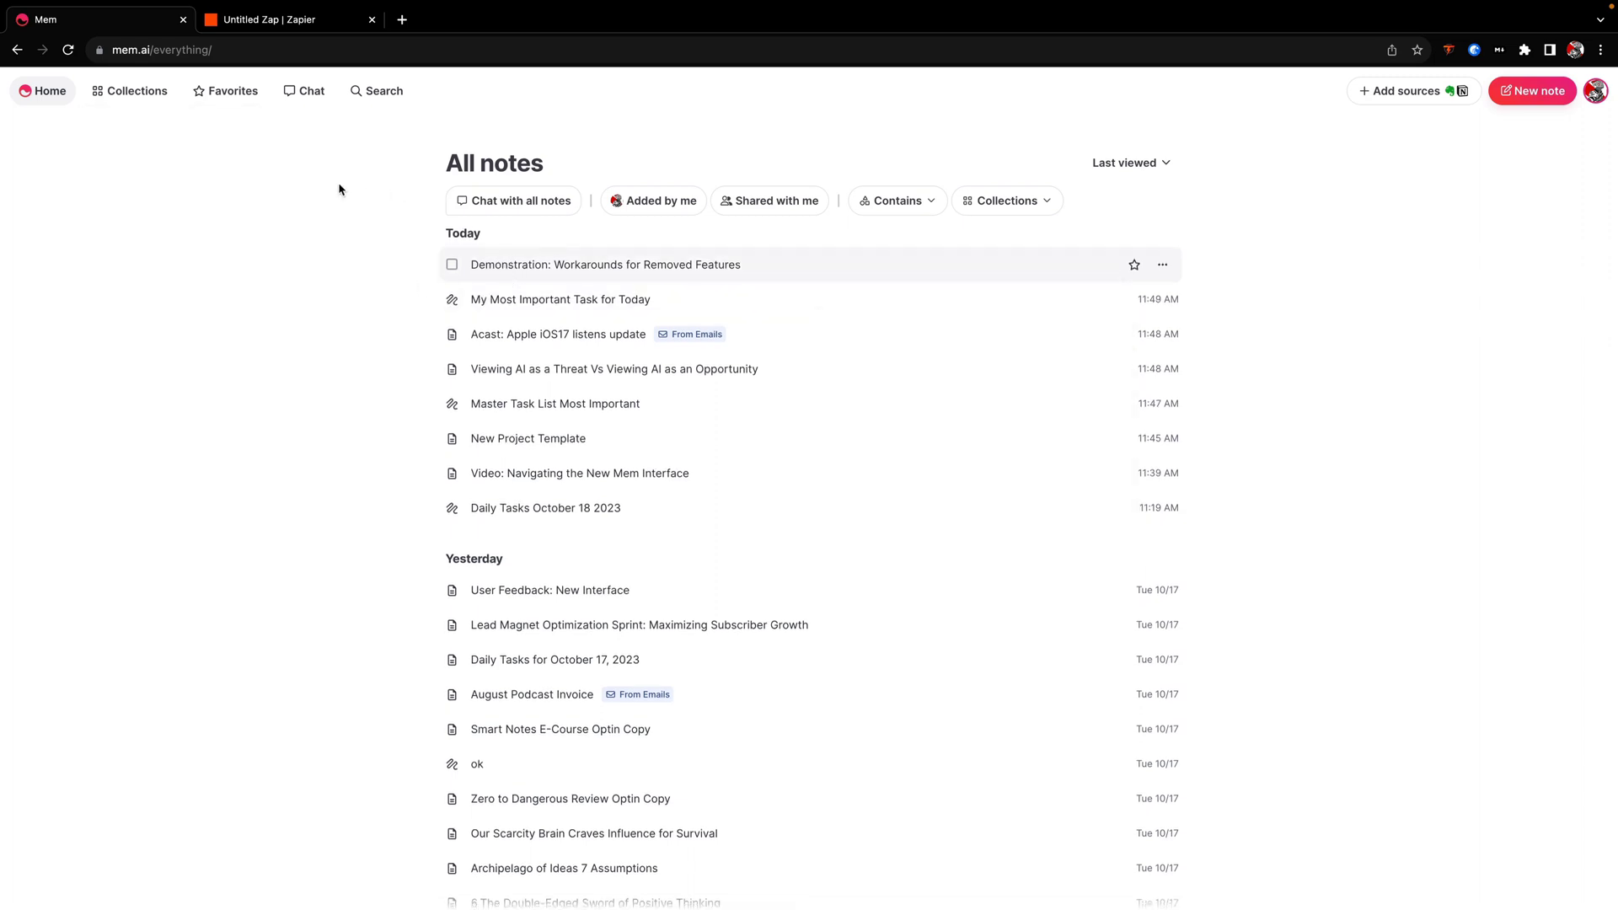
click(674, 209)
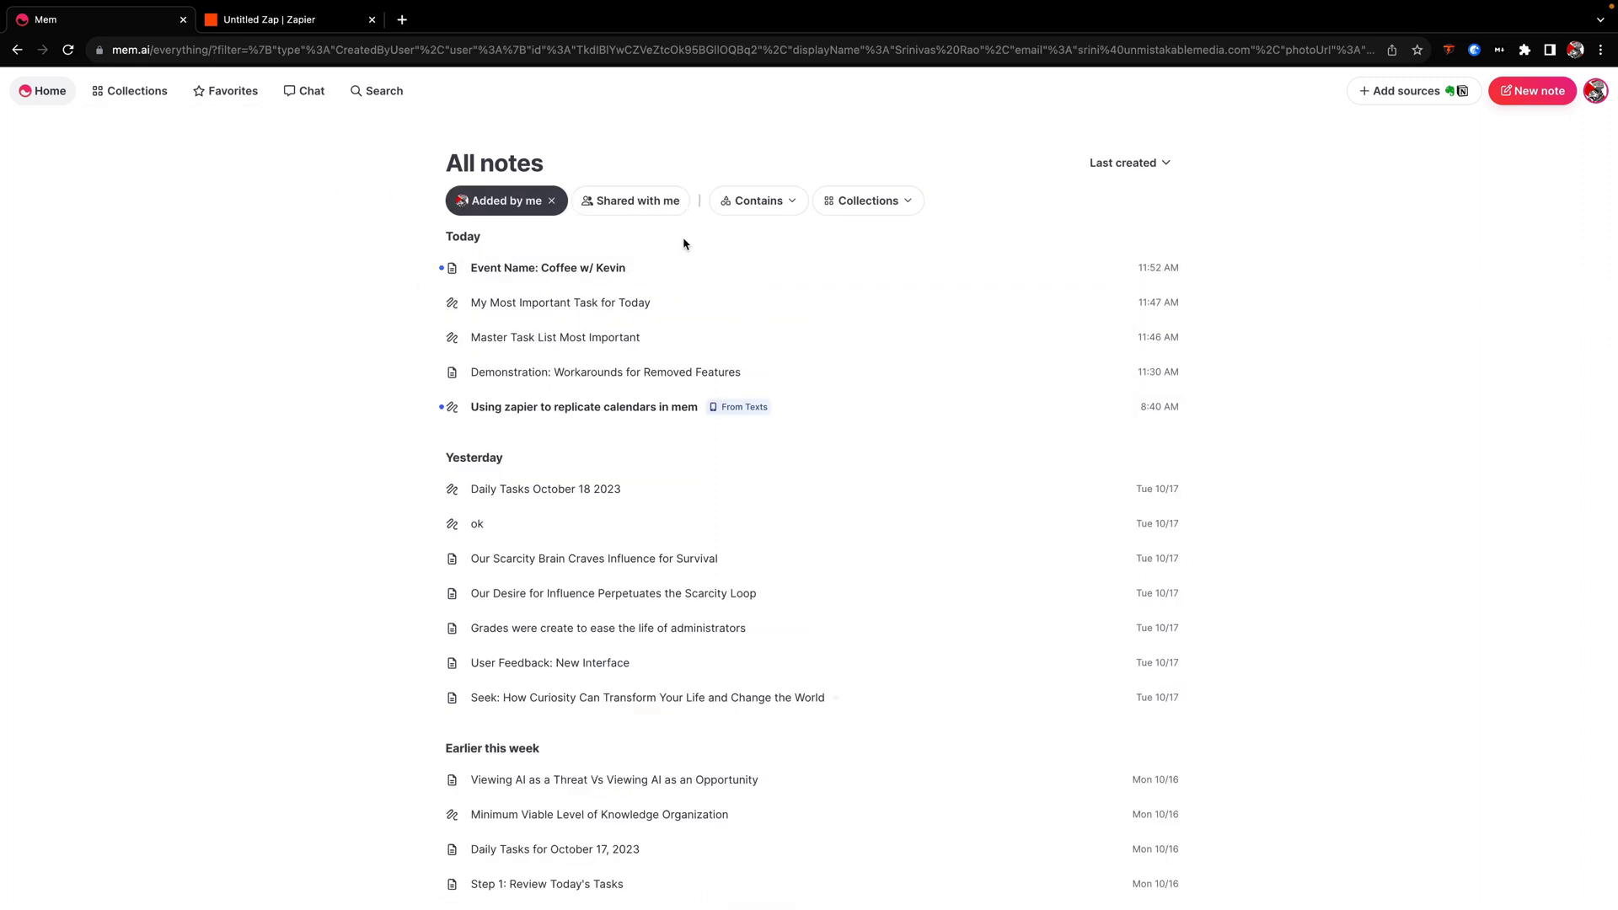
mouse_move(548, 270)
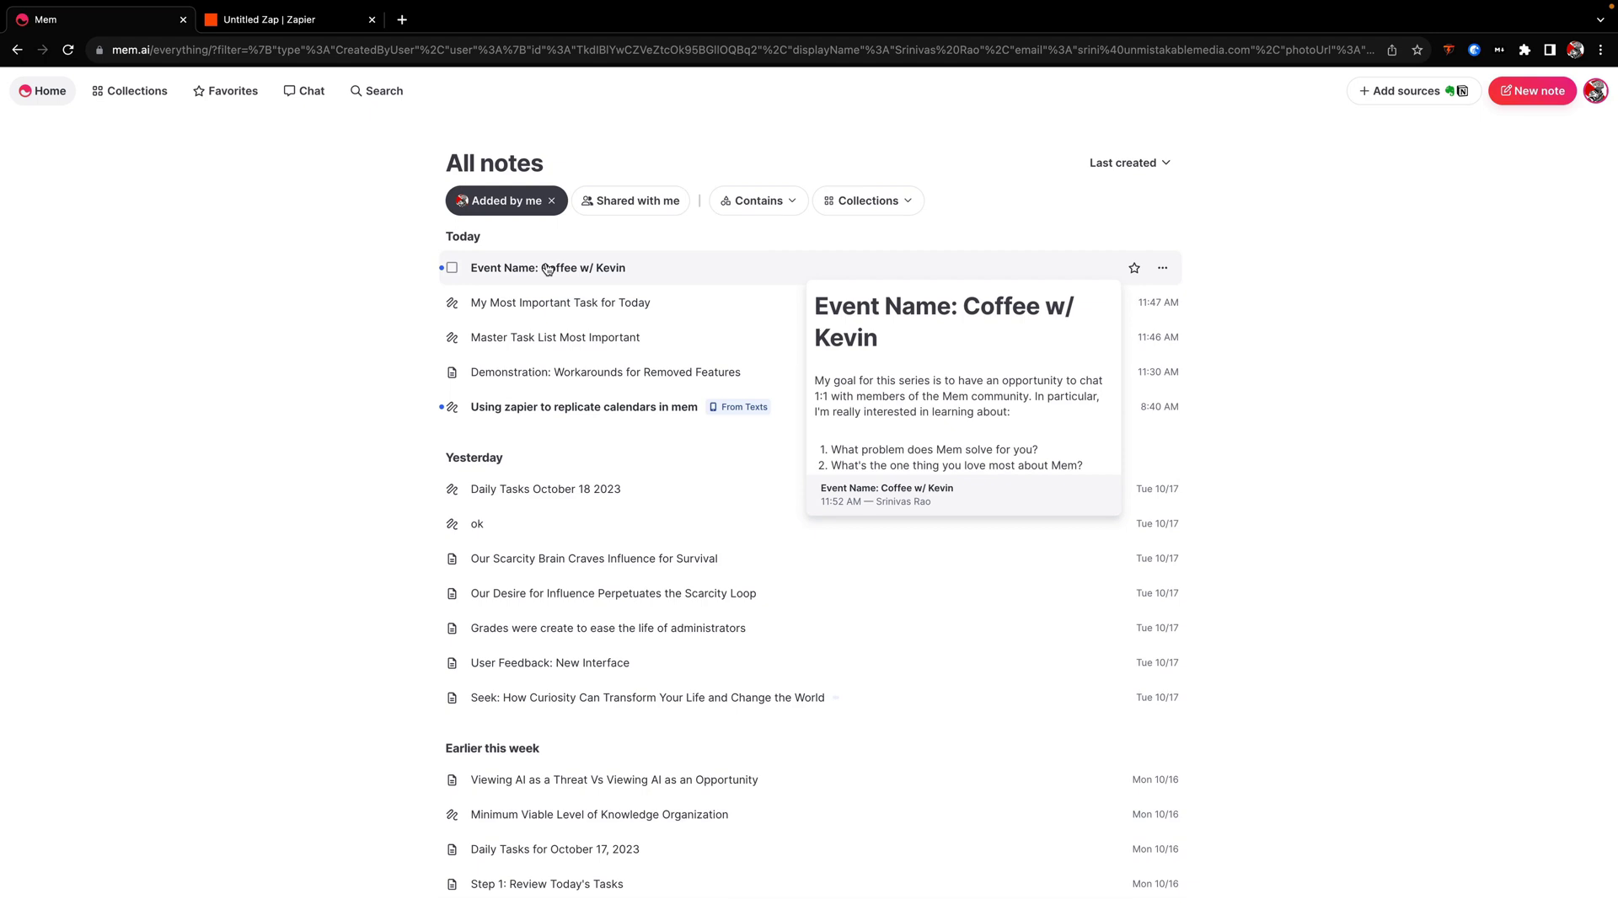
click(548, 268)
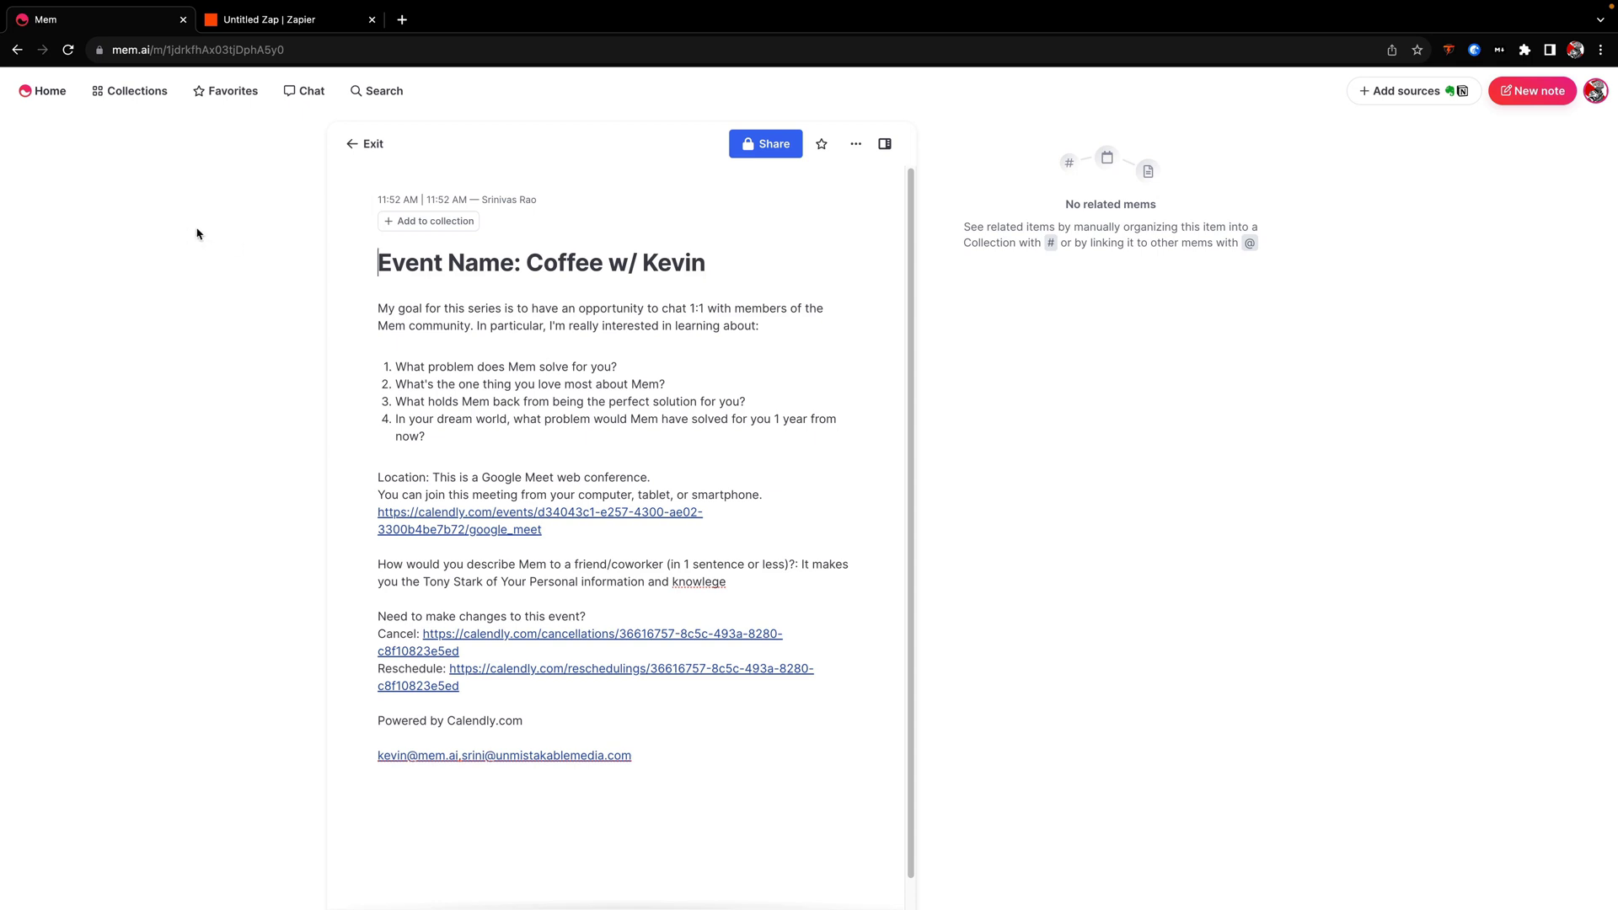
- Close the coffee-meeting note with Escape to get back to All notes
key(Escape)
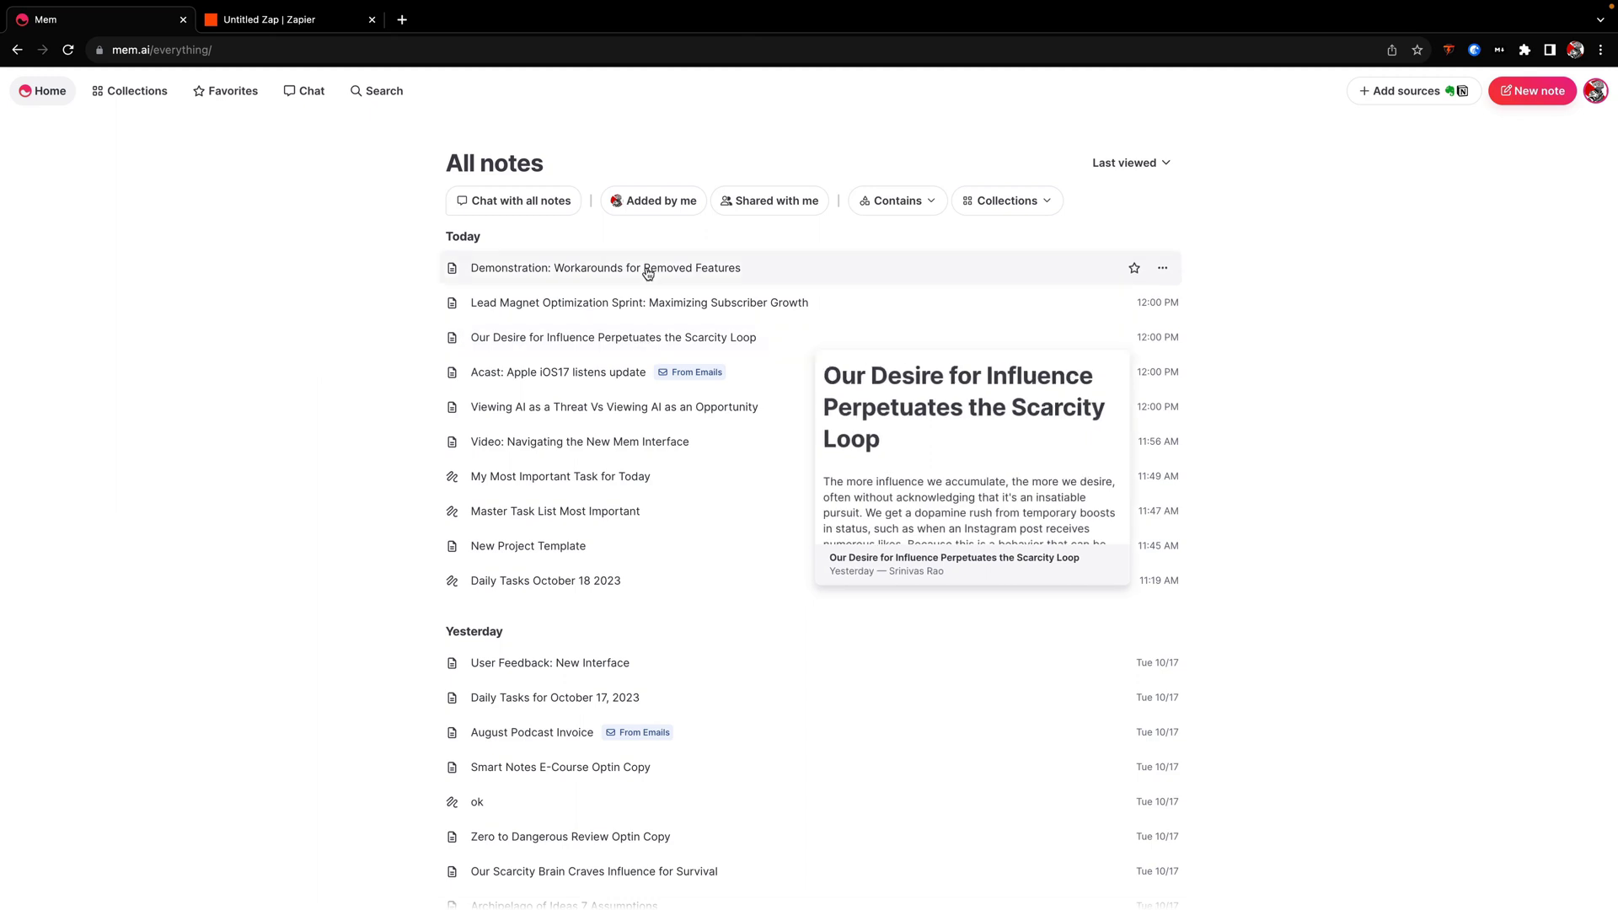
mouse_move(622, 368)
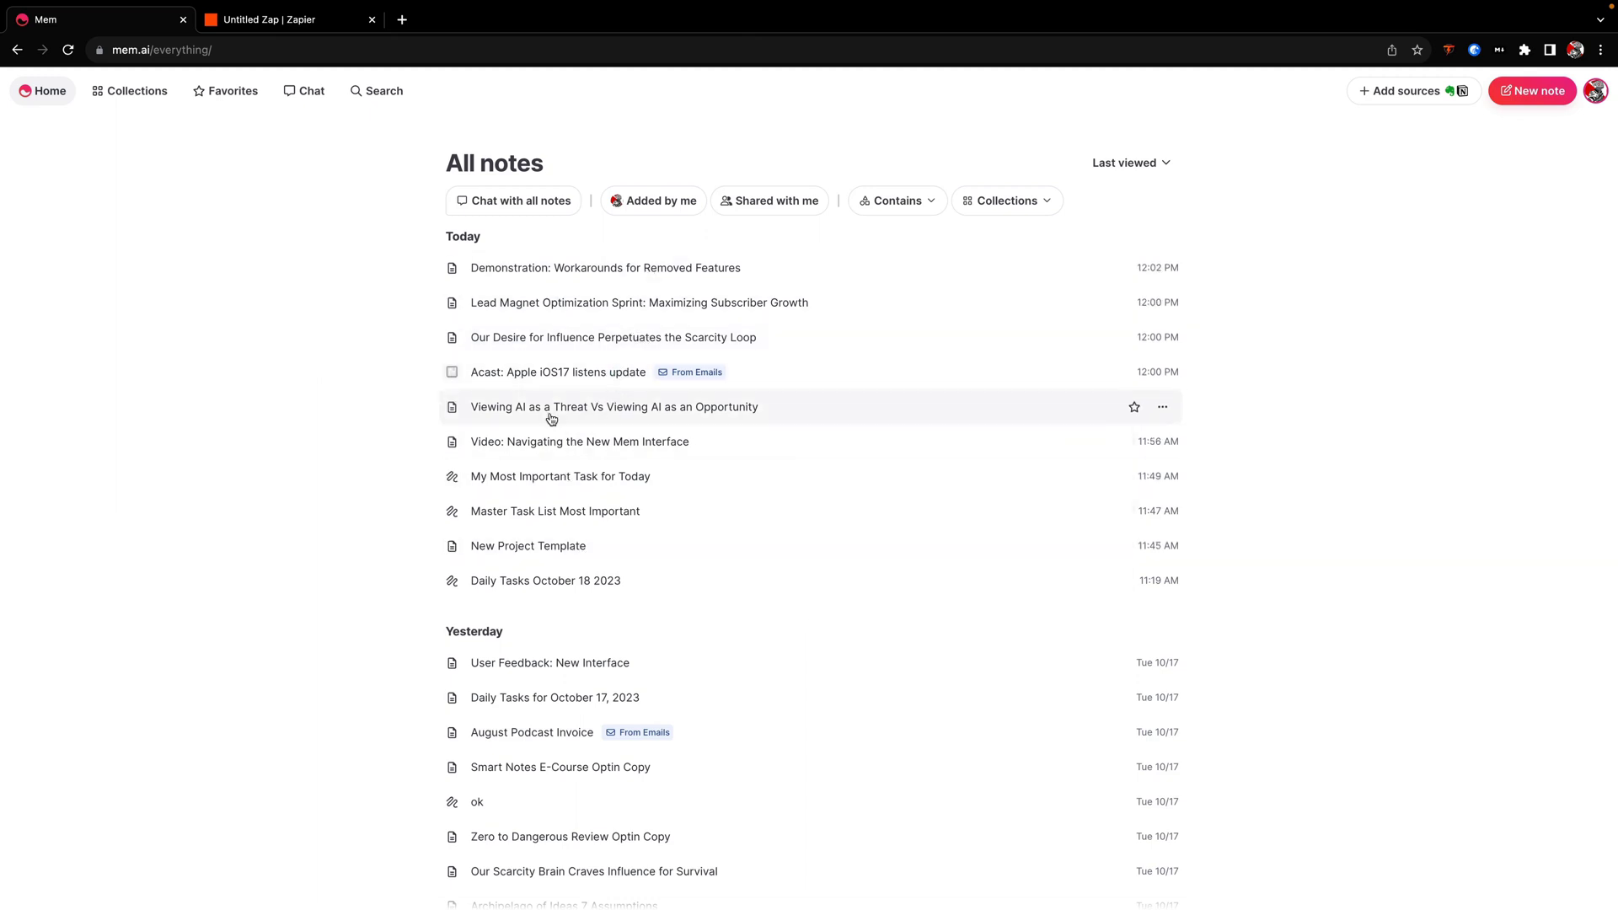
mouse_move(561, 590)
scroll(595, 634, down, 1)
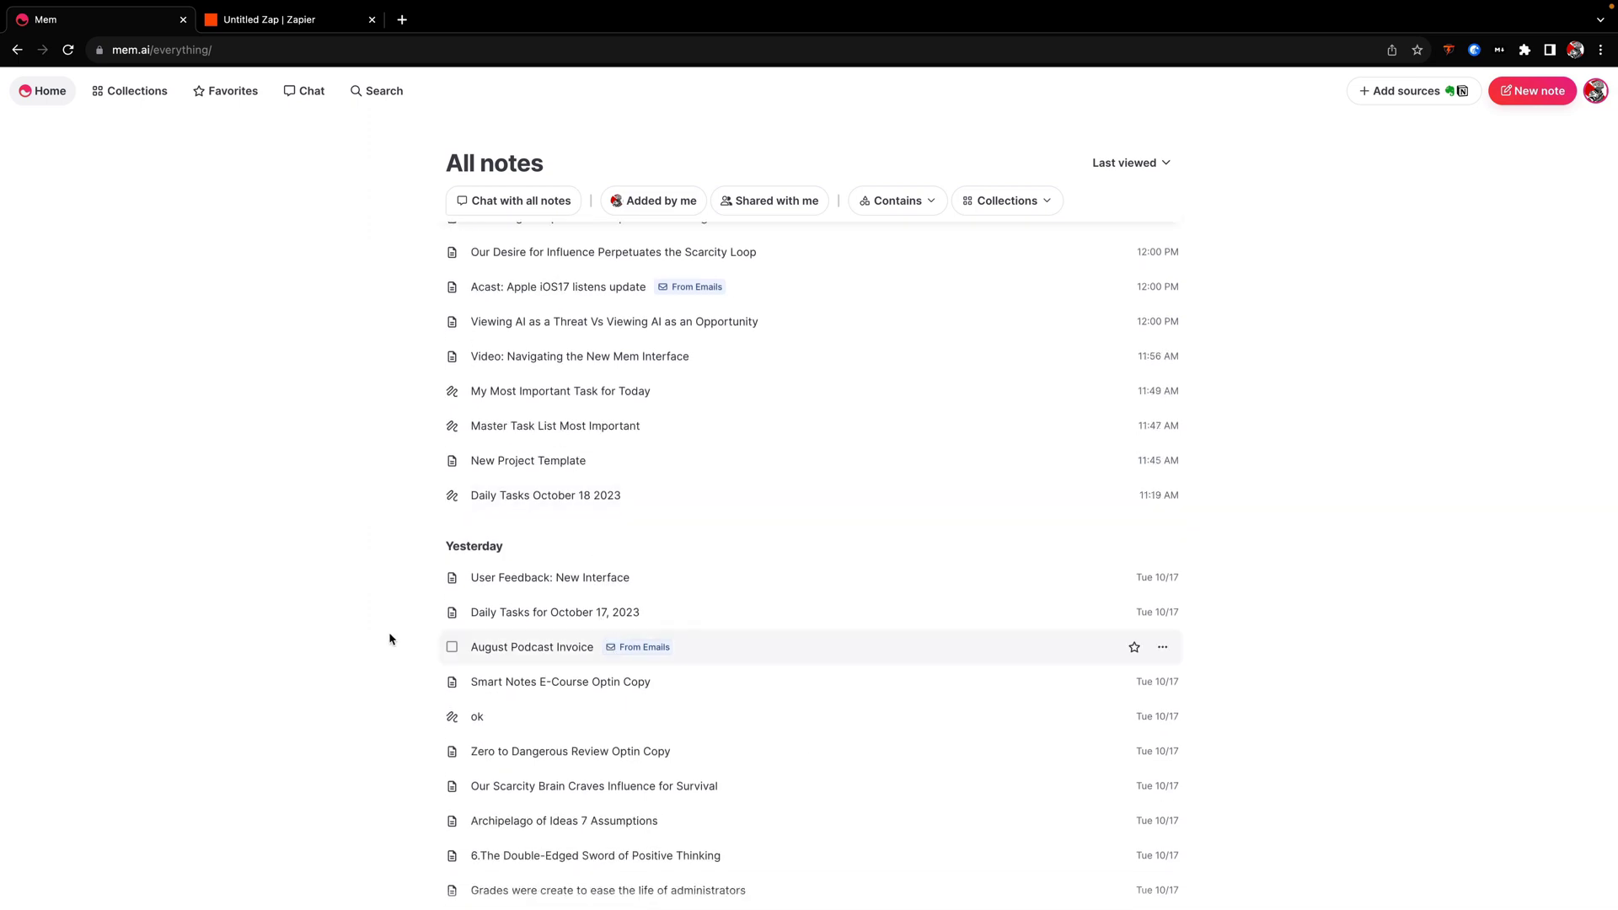
click(553, 749)
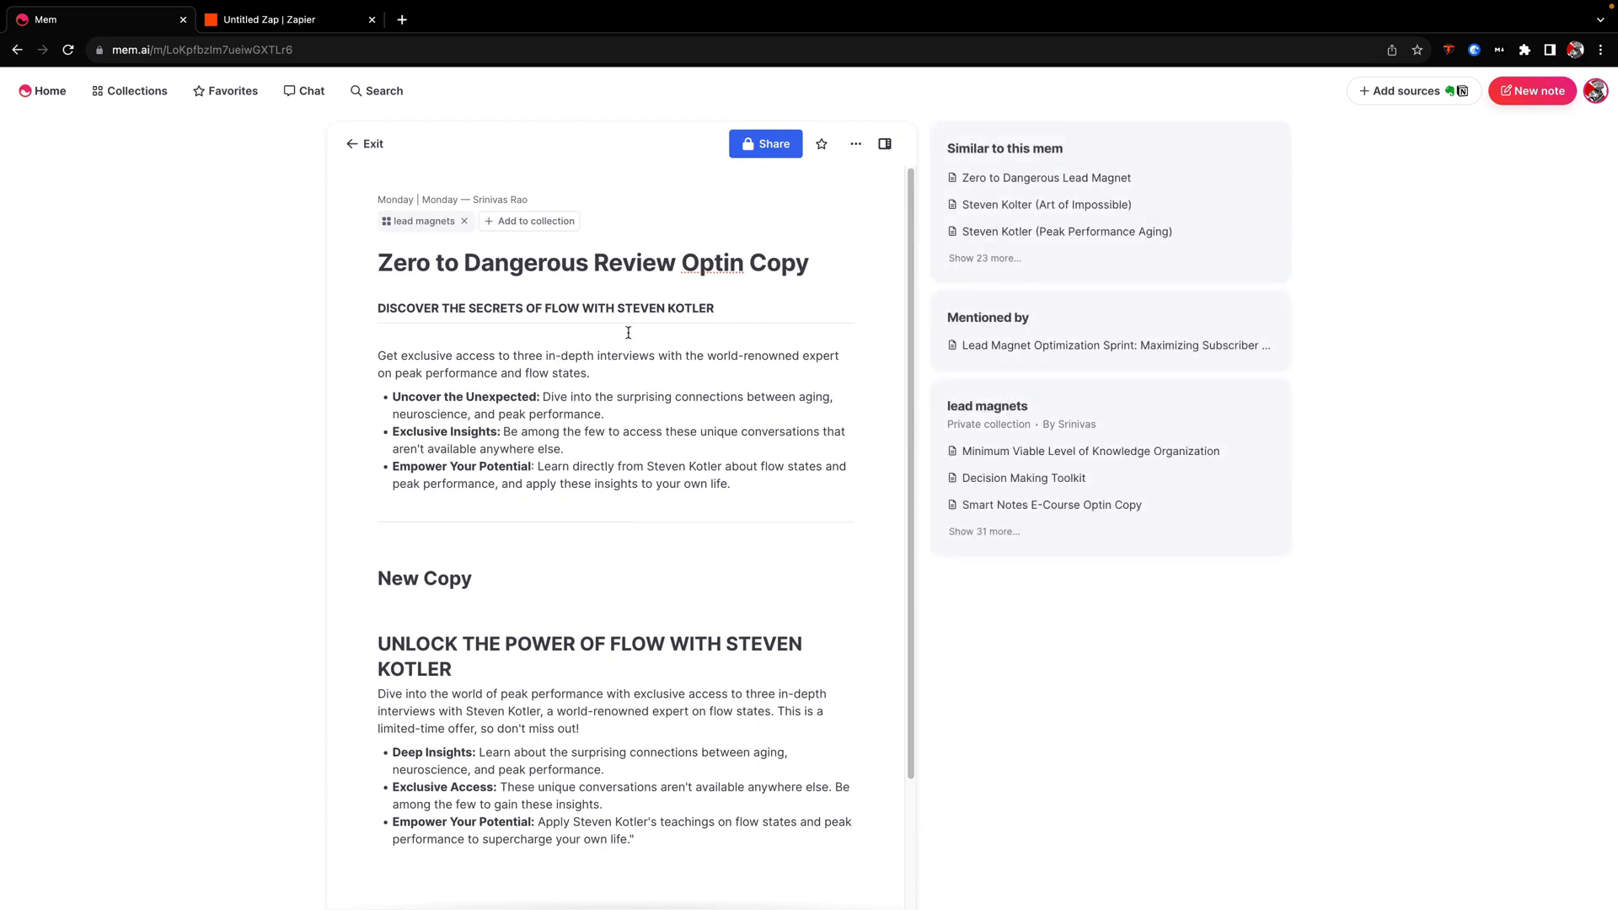
click(364, 144)
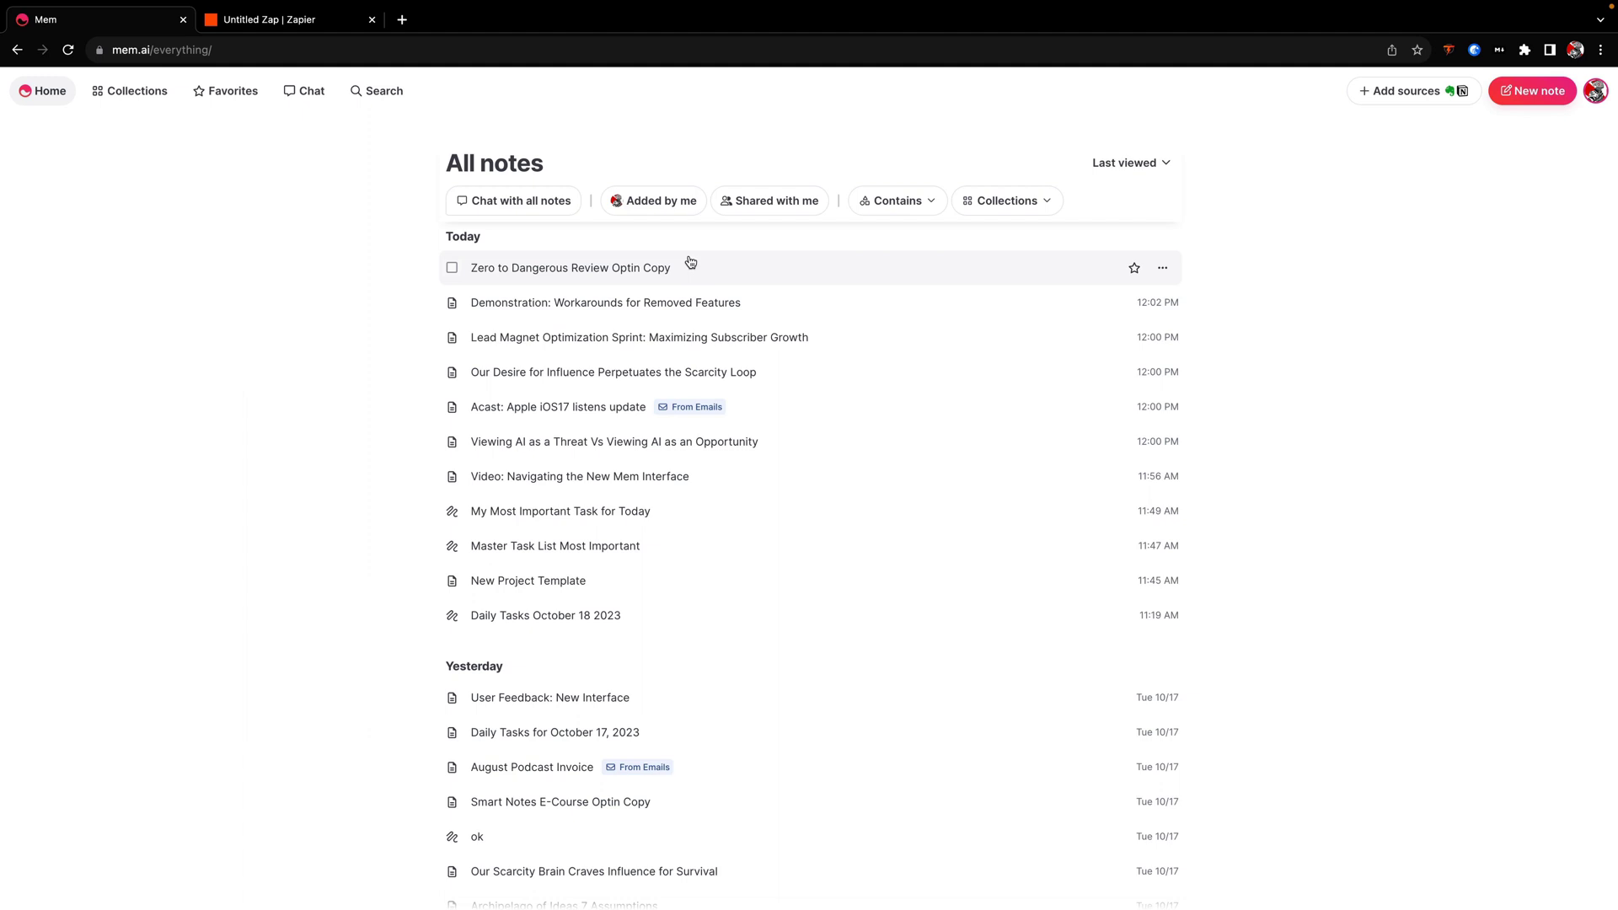
click(676, 209)
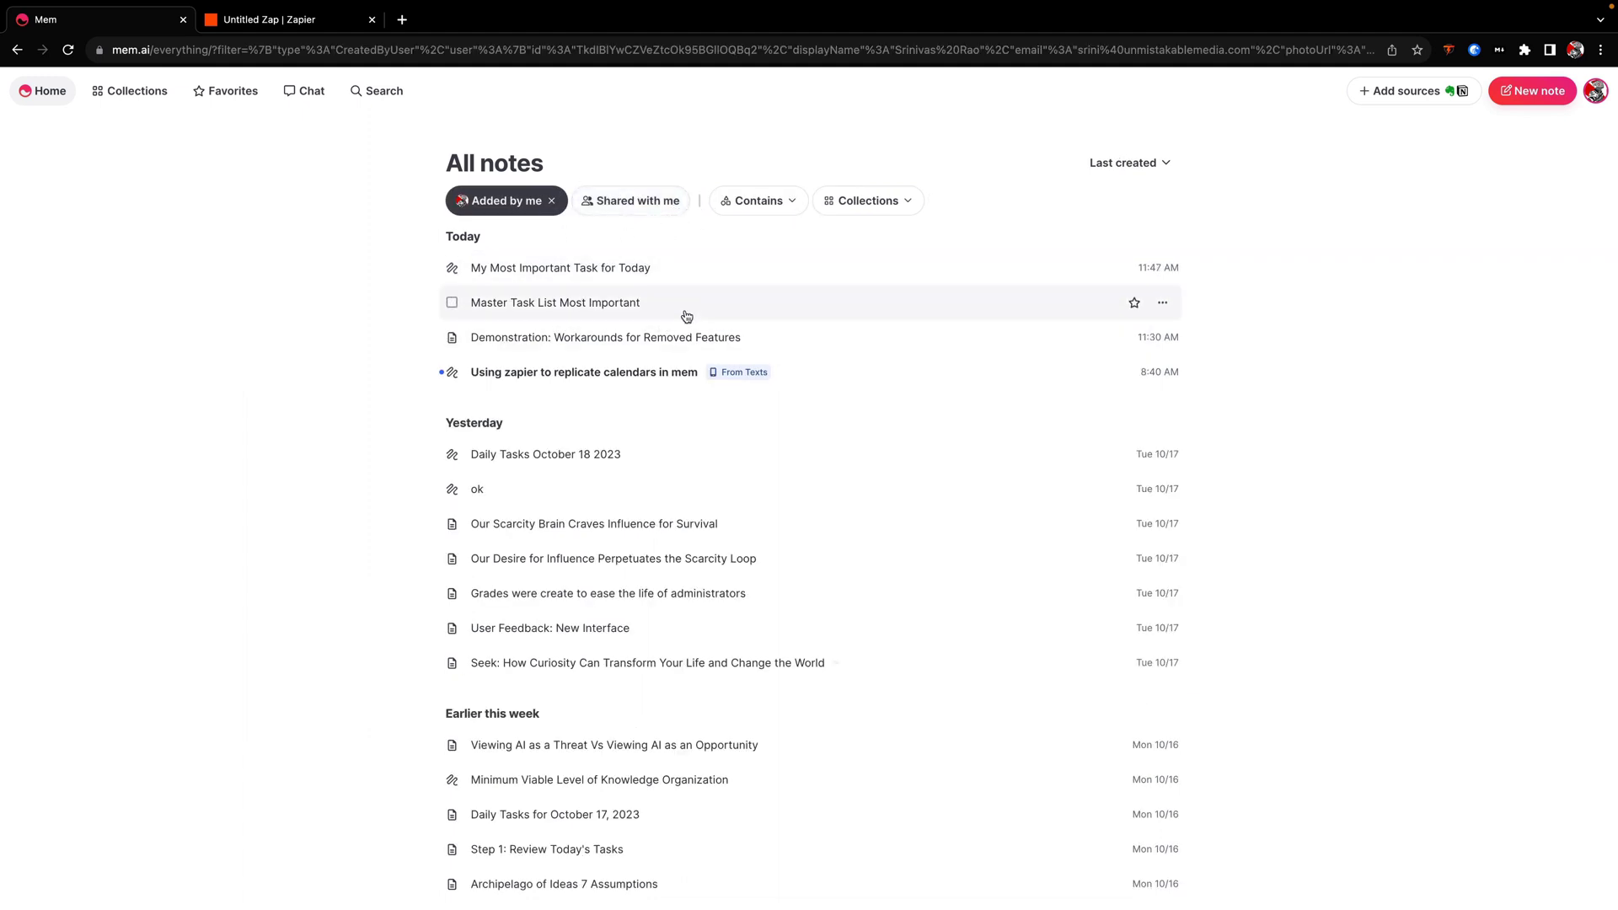
mouse_move(673, 374)
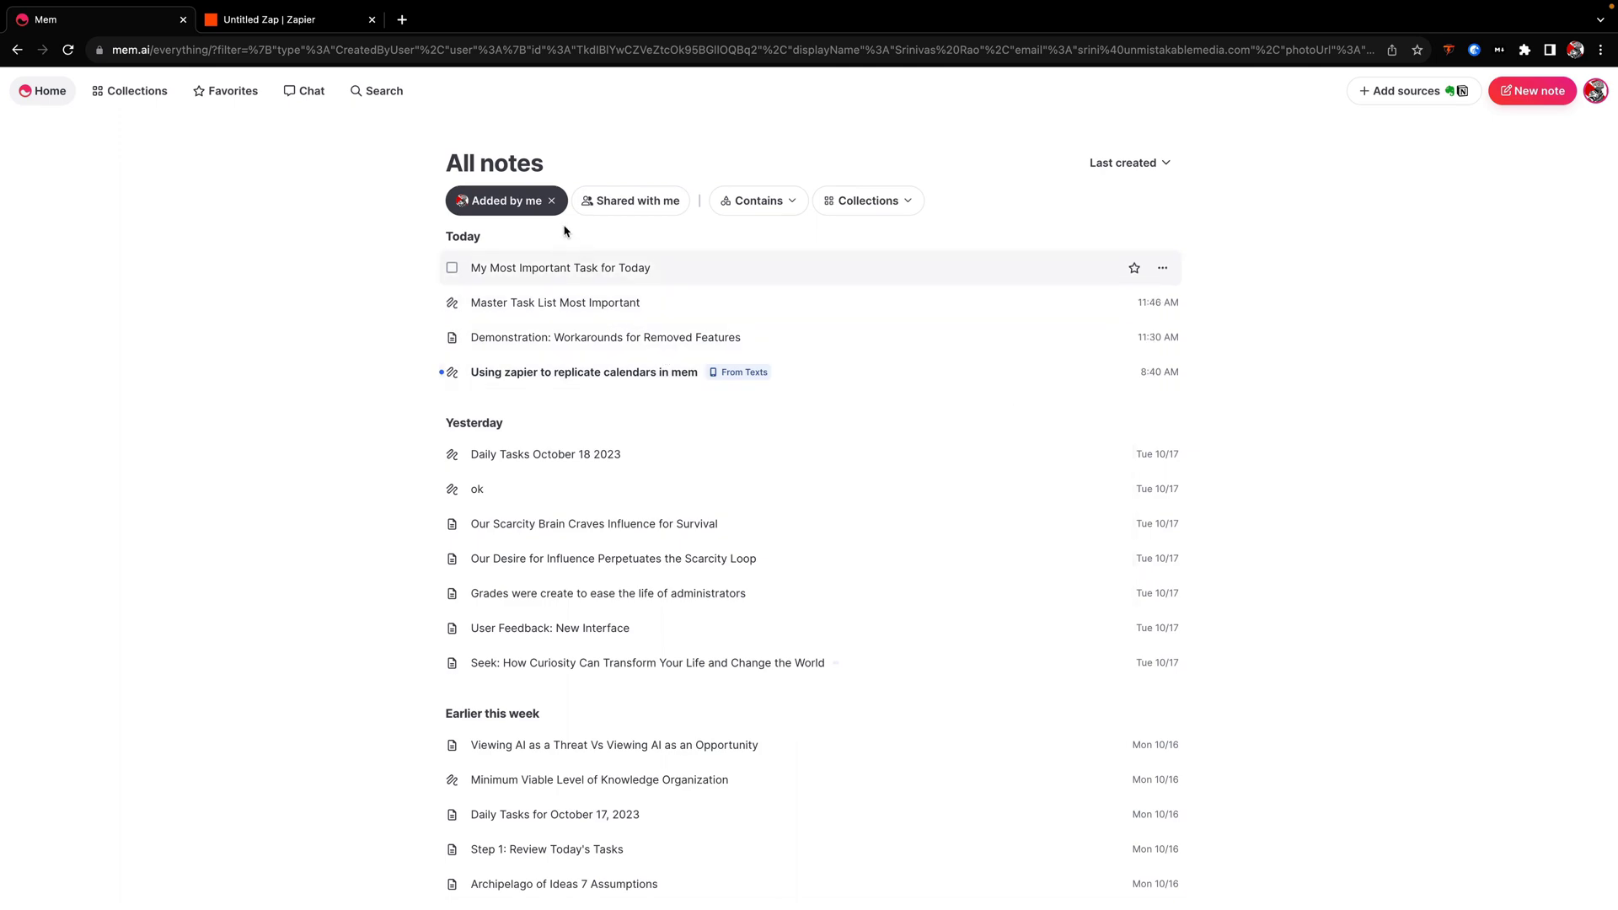
click(636, 212)
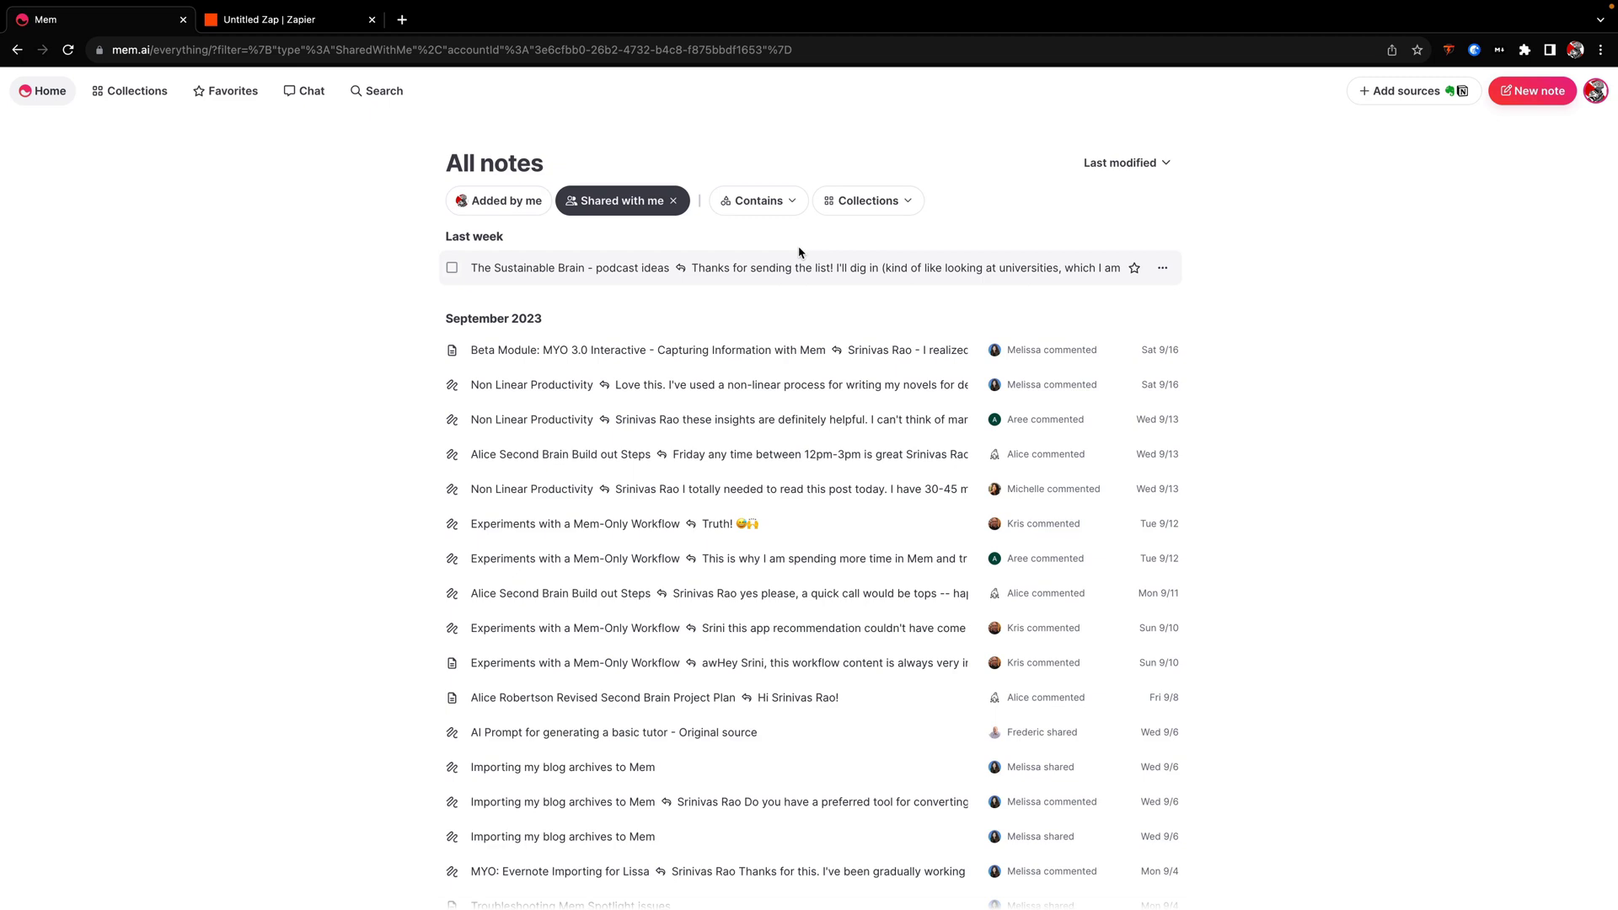
click(672, 206)
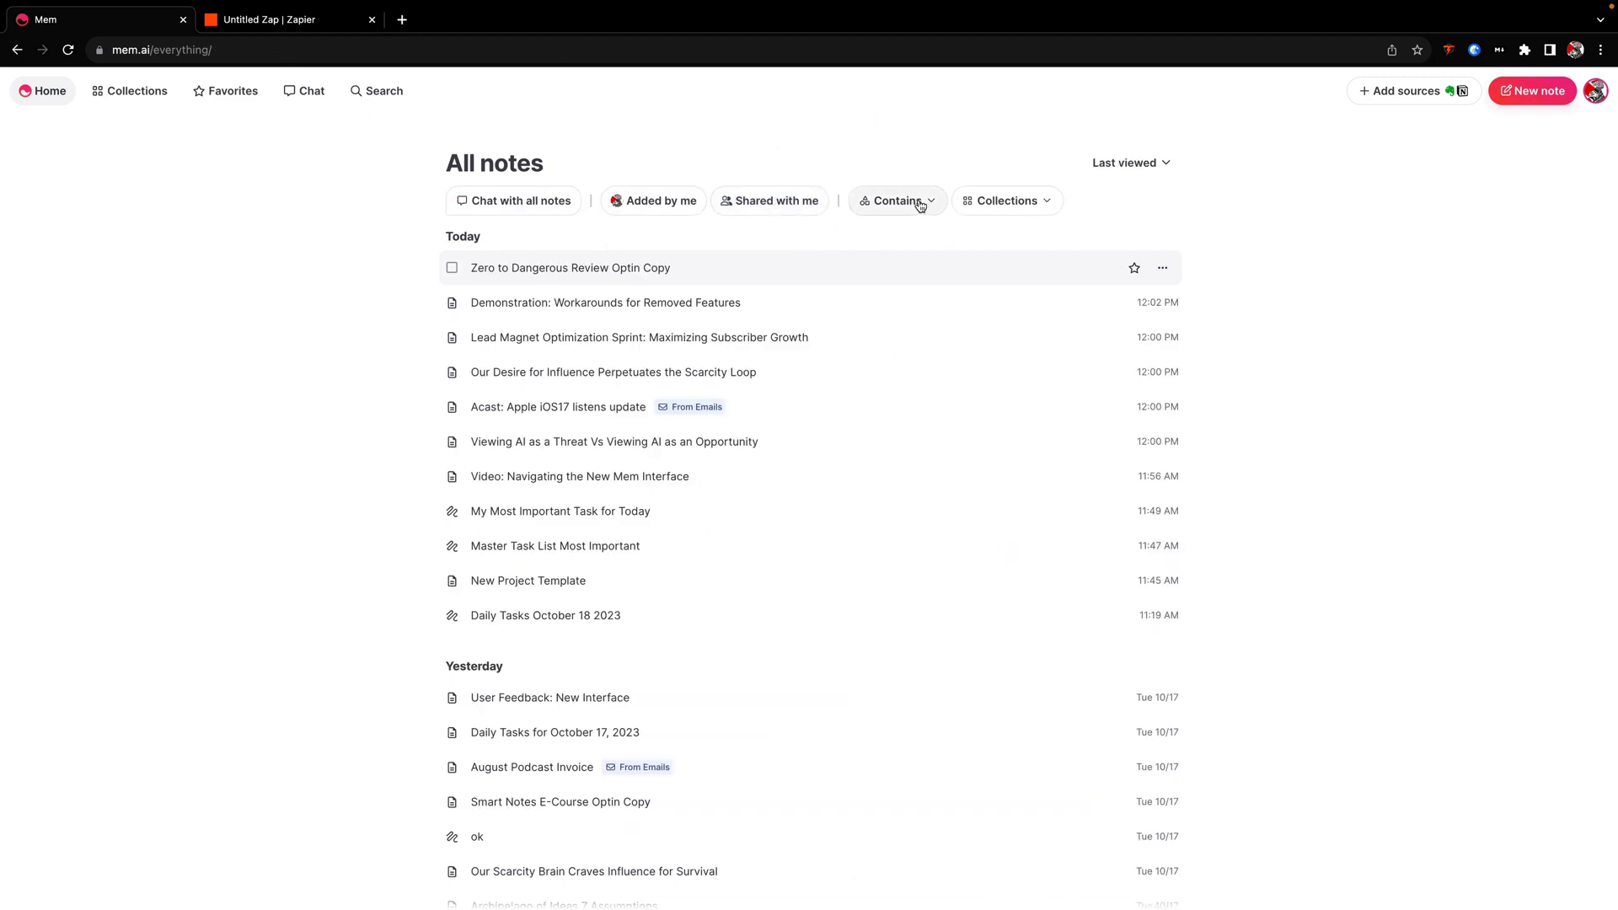
- Apply the Quotes content-type filter, then remove it and close the content-type list
click(886, 208)
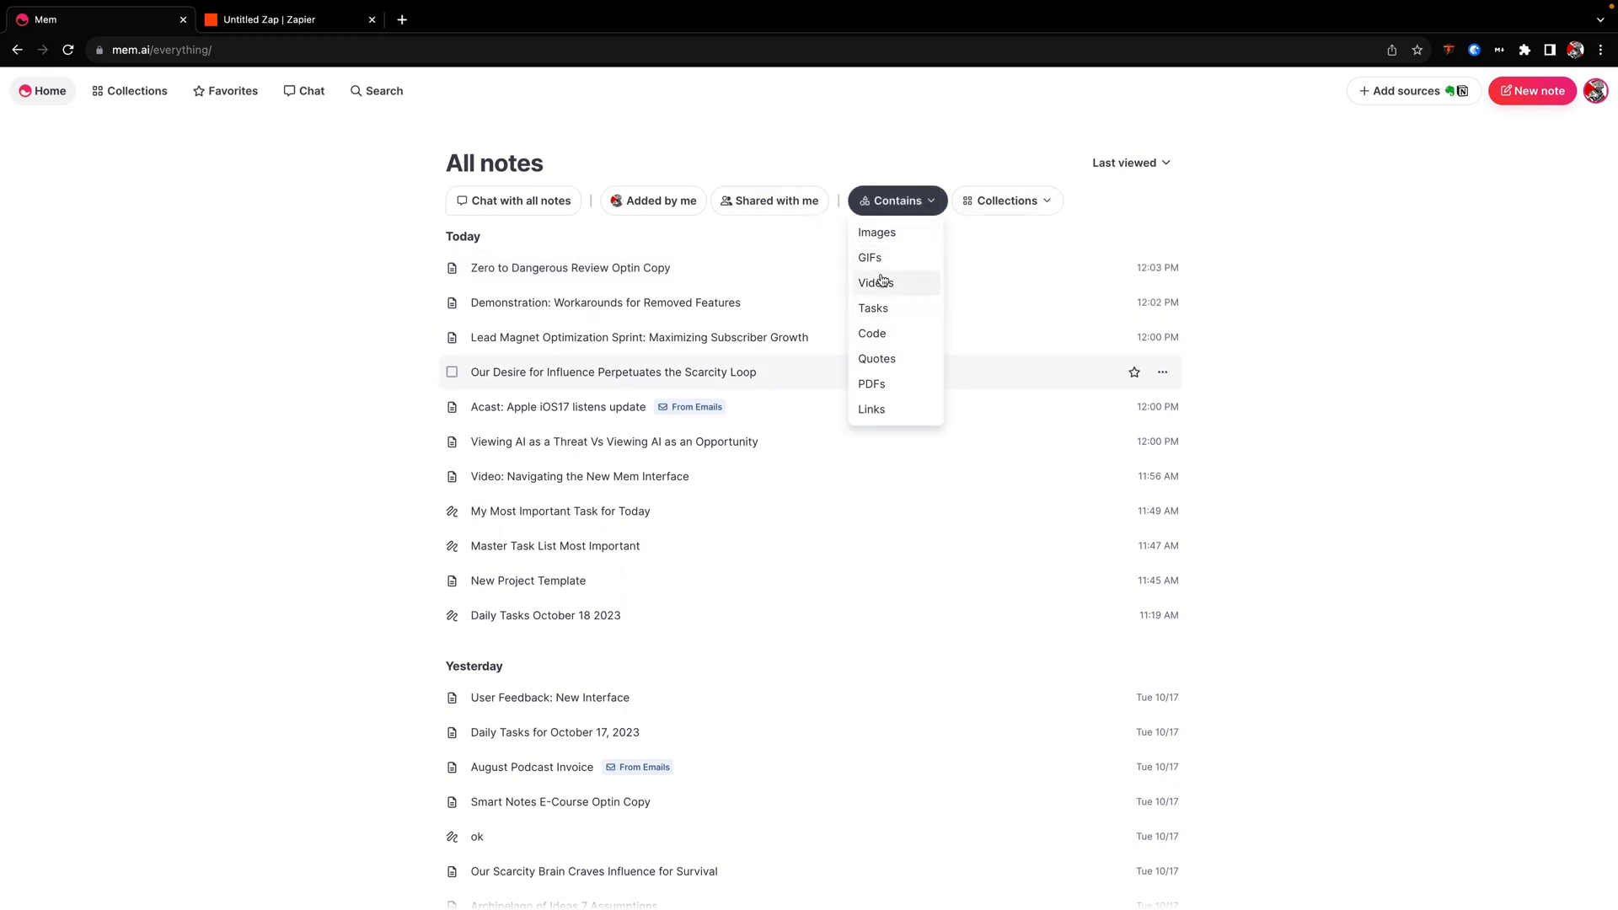
click(878, 361)
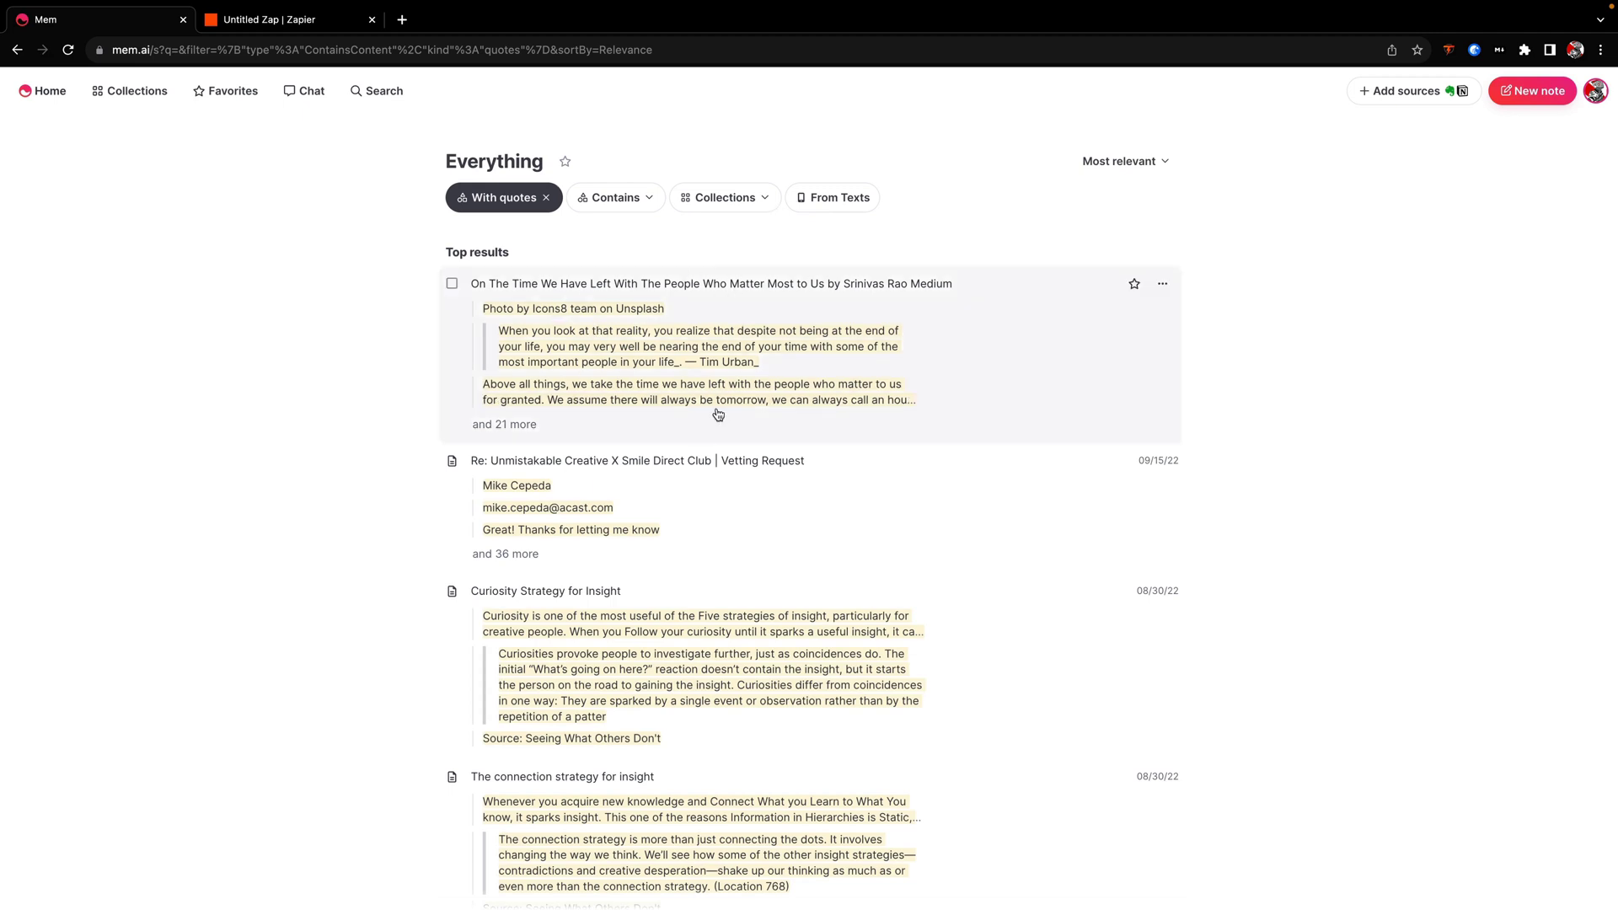
click(546, 198)
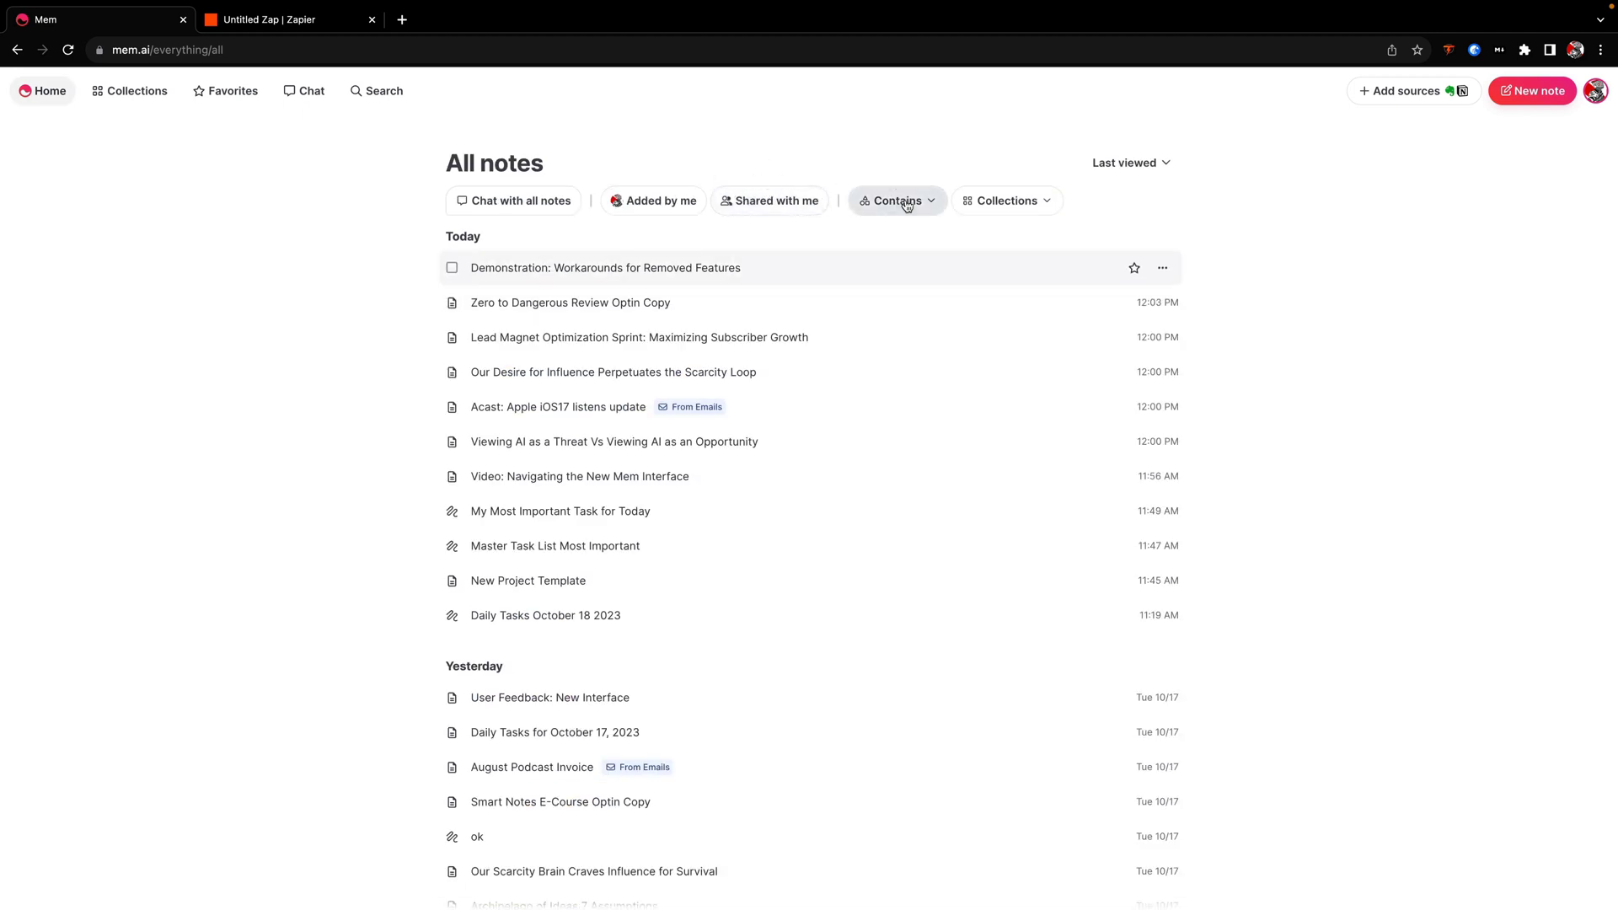
click(935, 206)
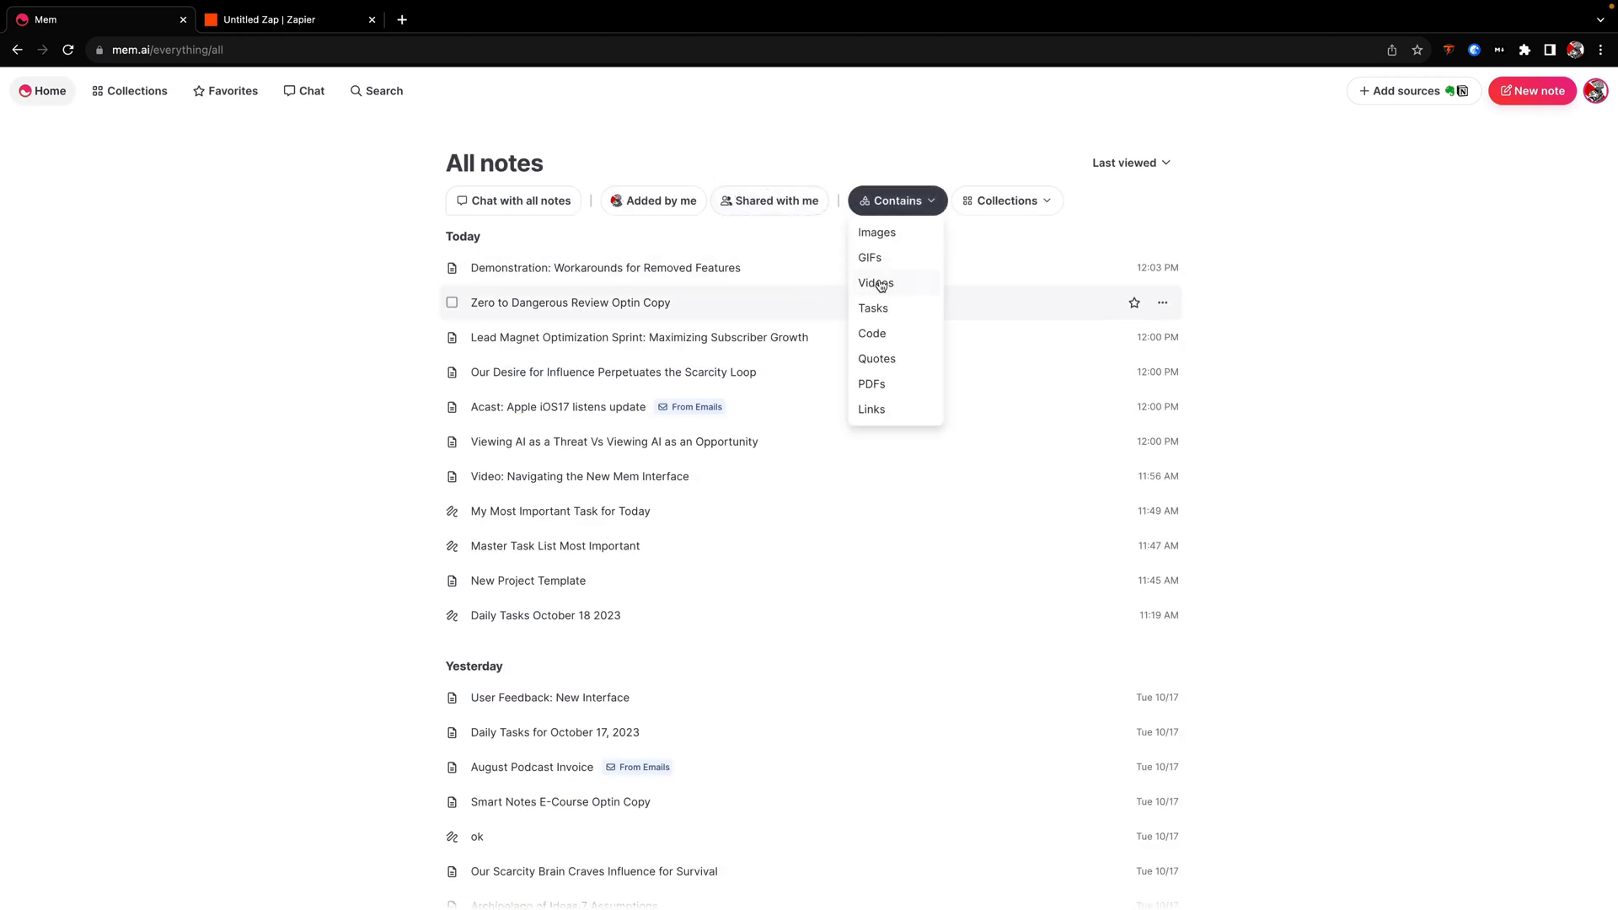
click(977, 151)
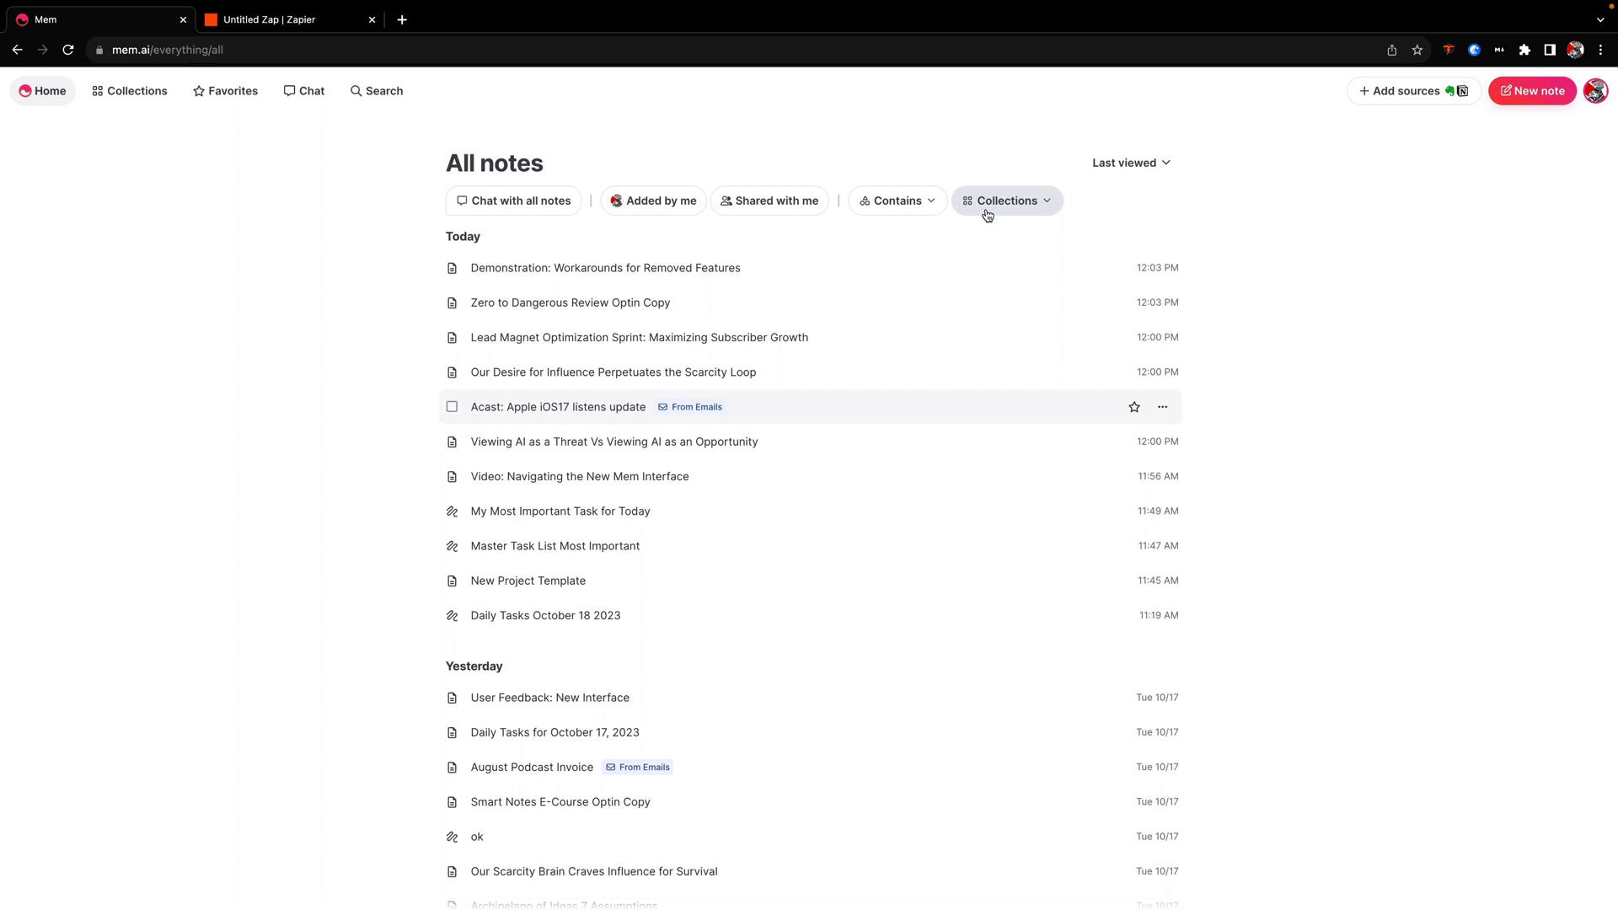
- Filter the results to the Blog collection, look them over, then clear the Blog filter
click(1036, 204)
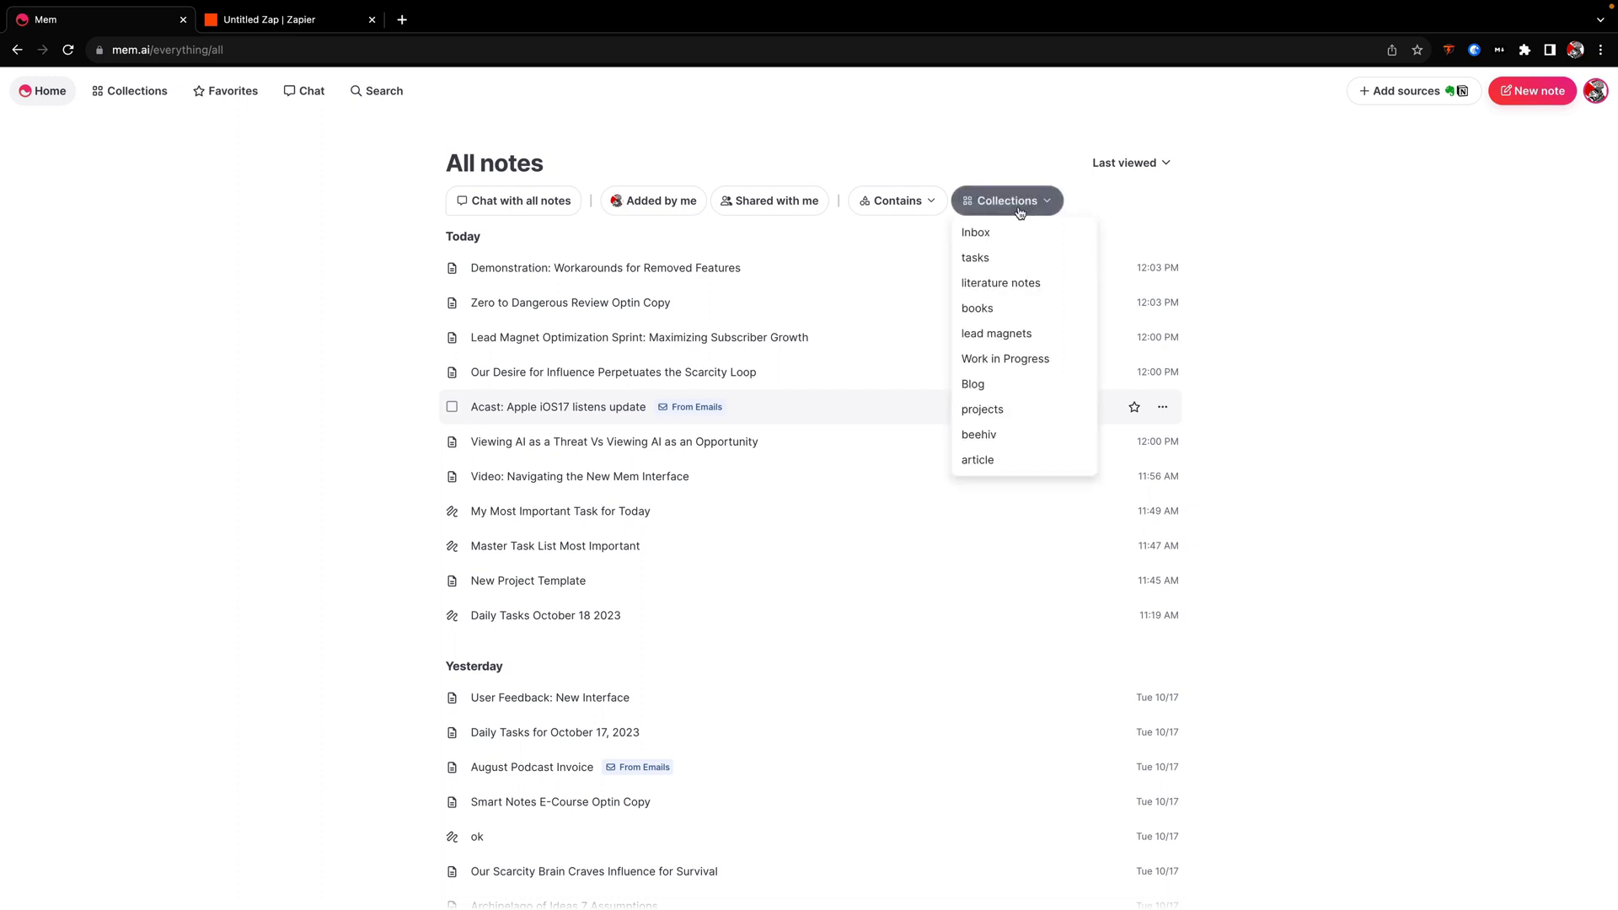
click(973, 383)
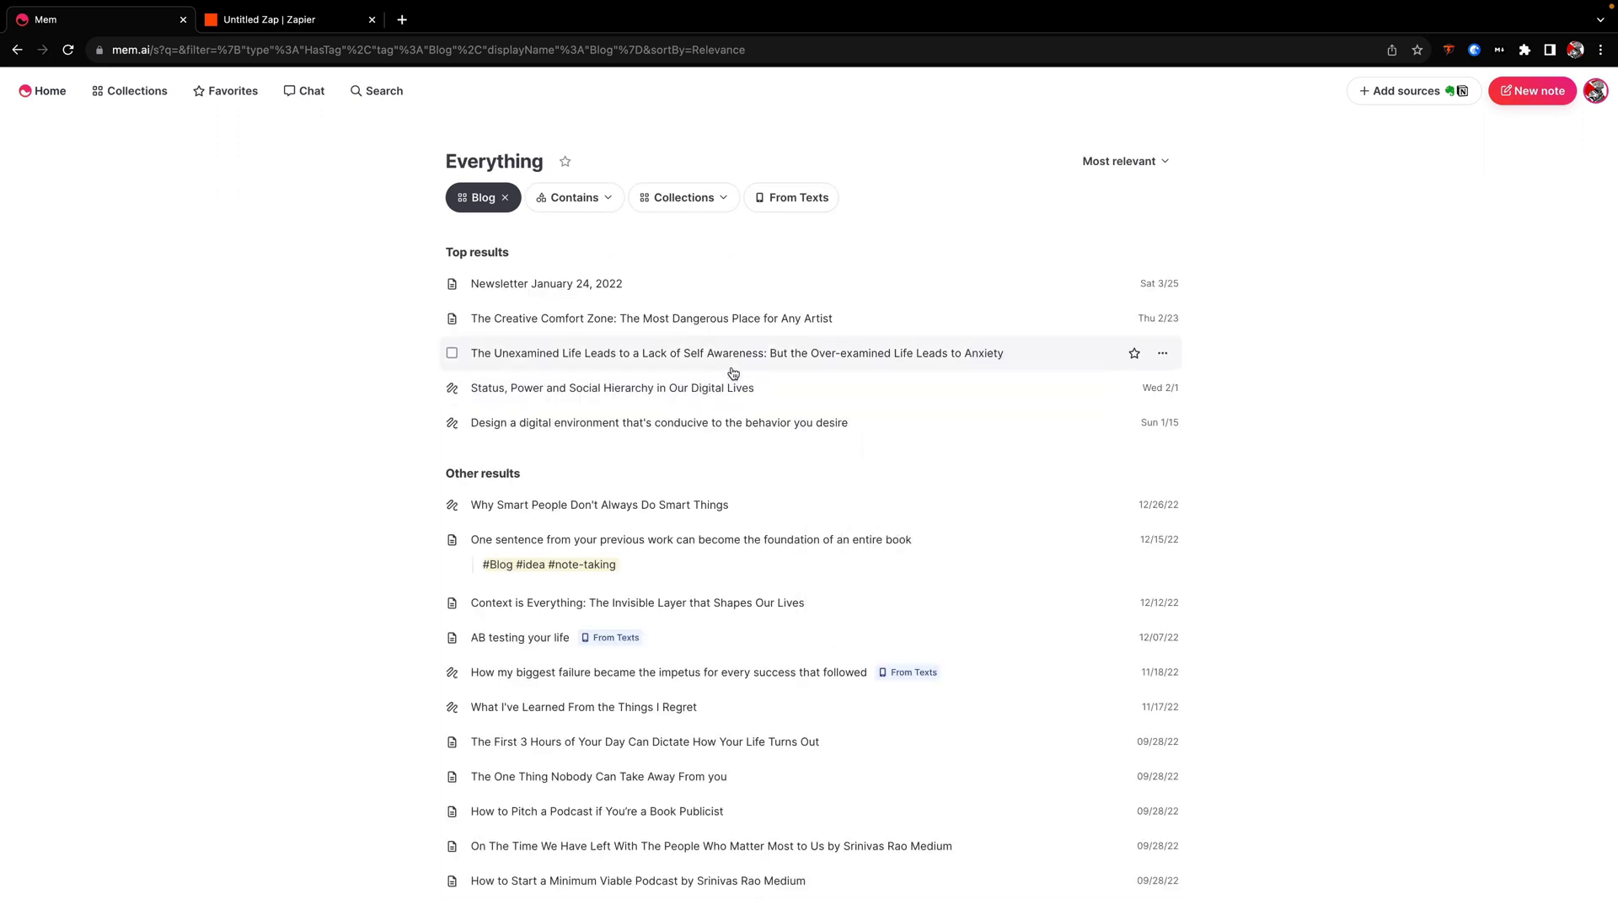
mouse_move(666, 385)
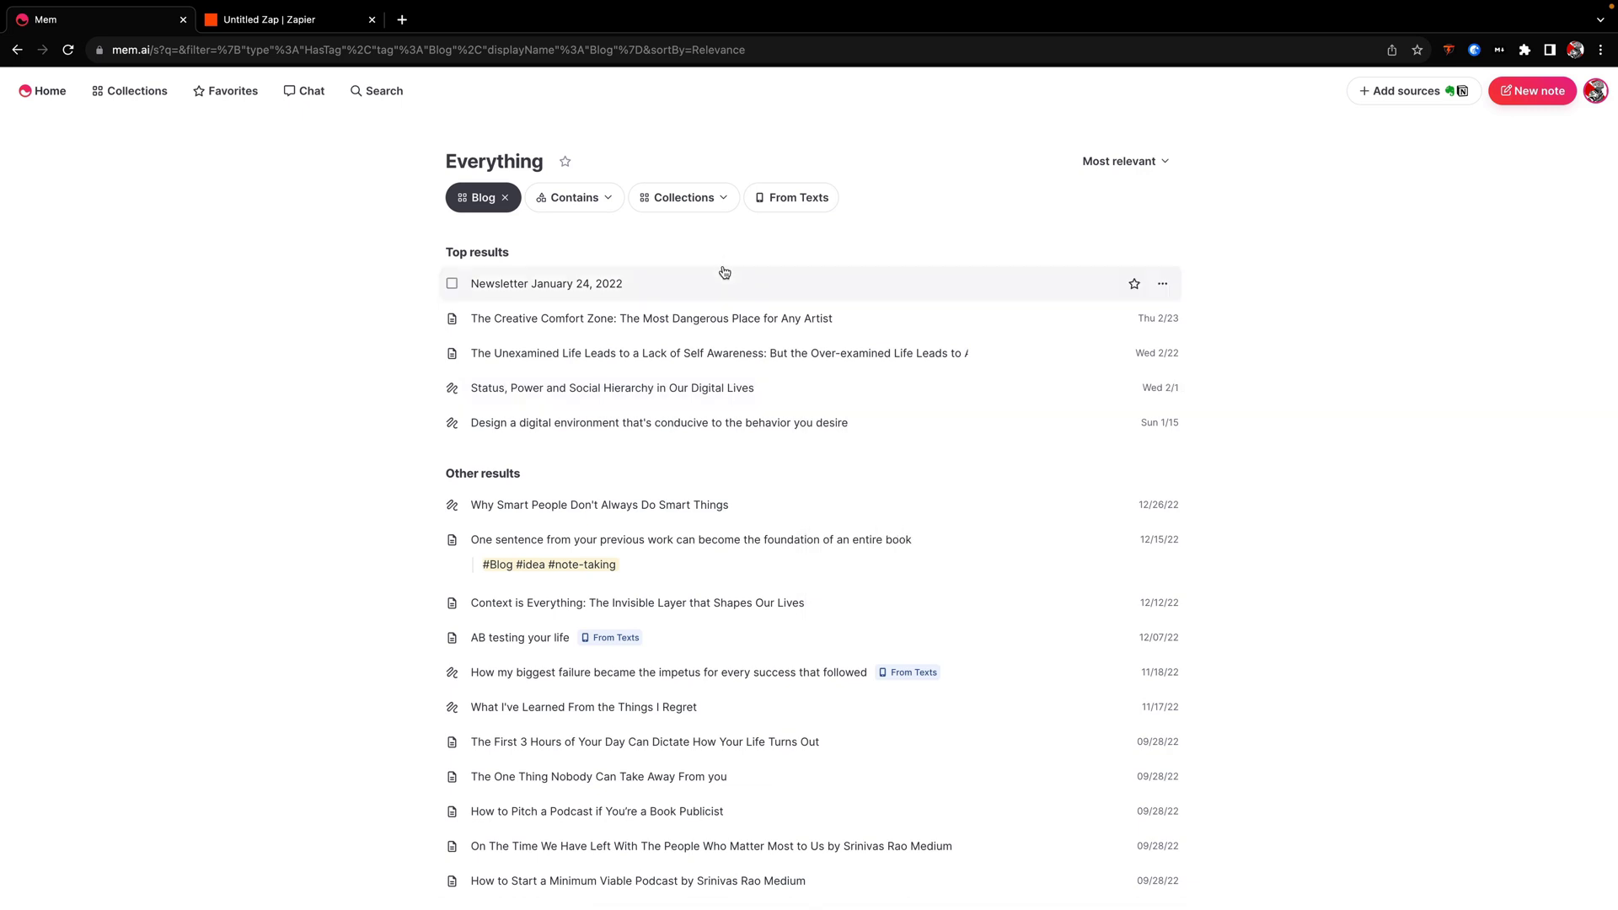
mouse_move(707, 320)
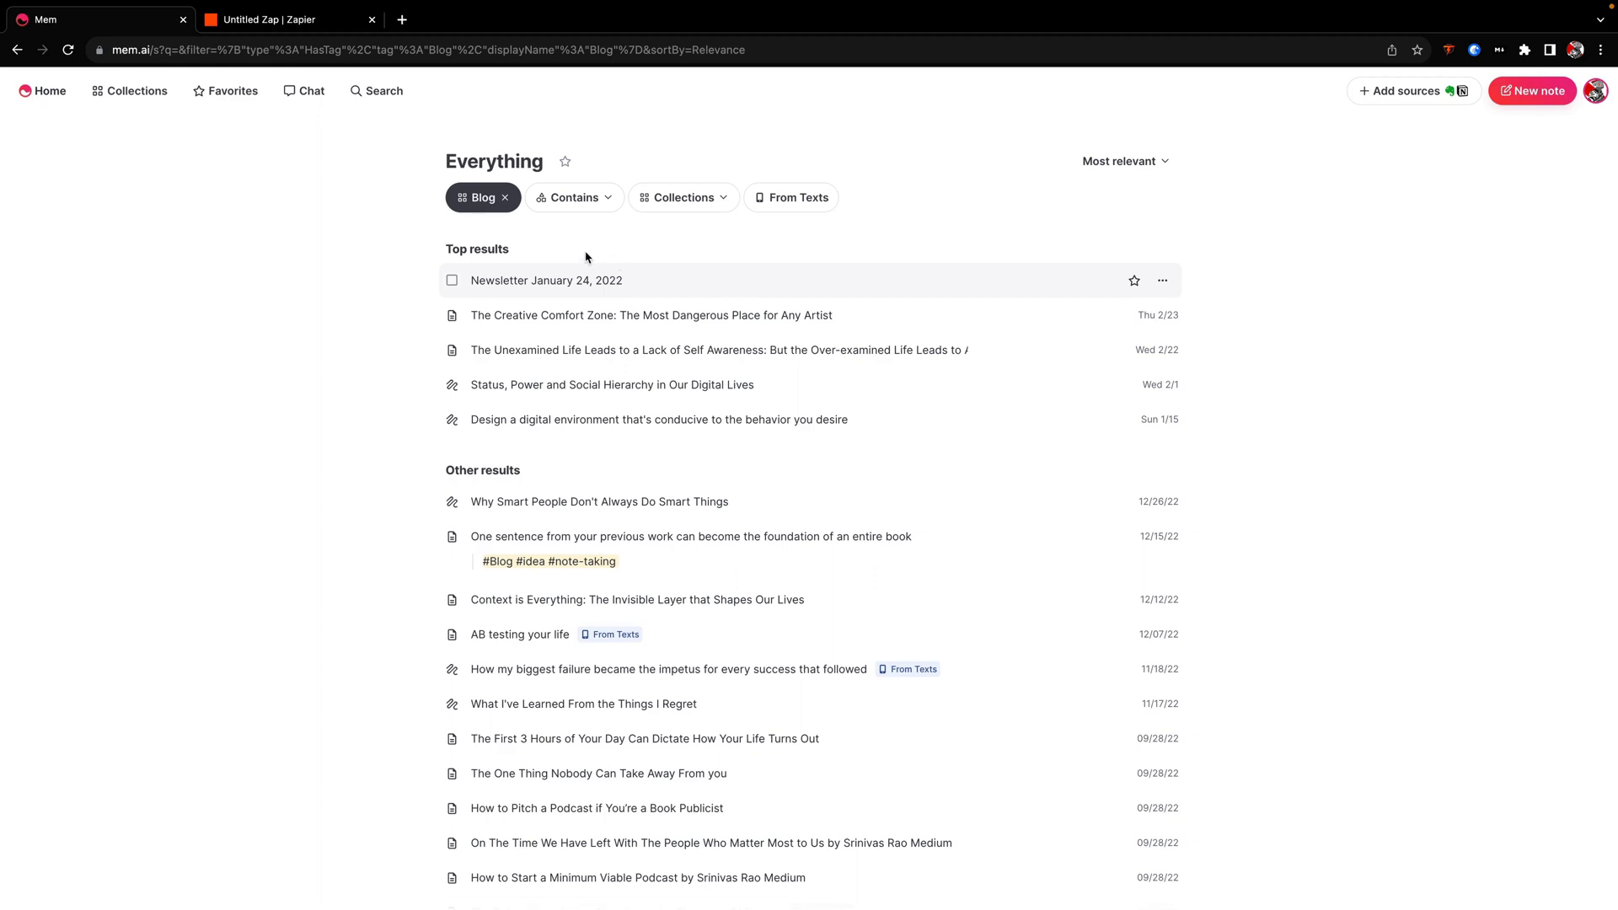
mouse_move(609, 280)
scroll(695, 493, down, 2)
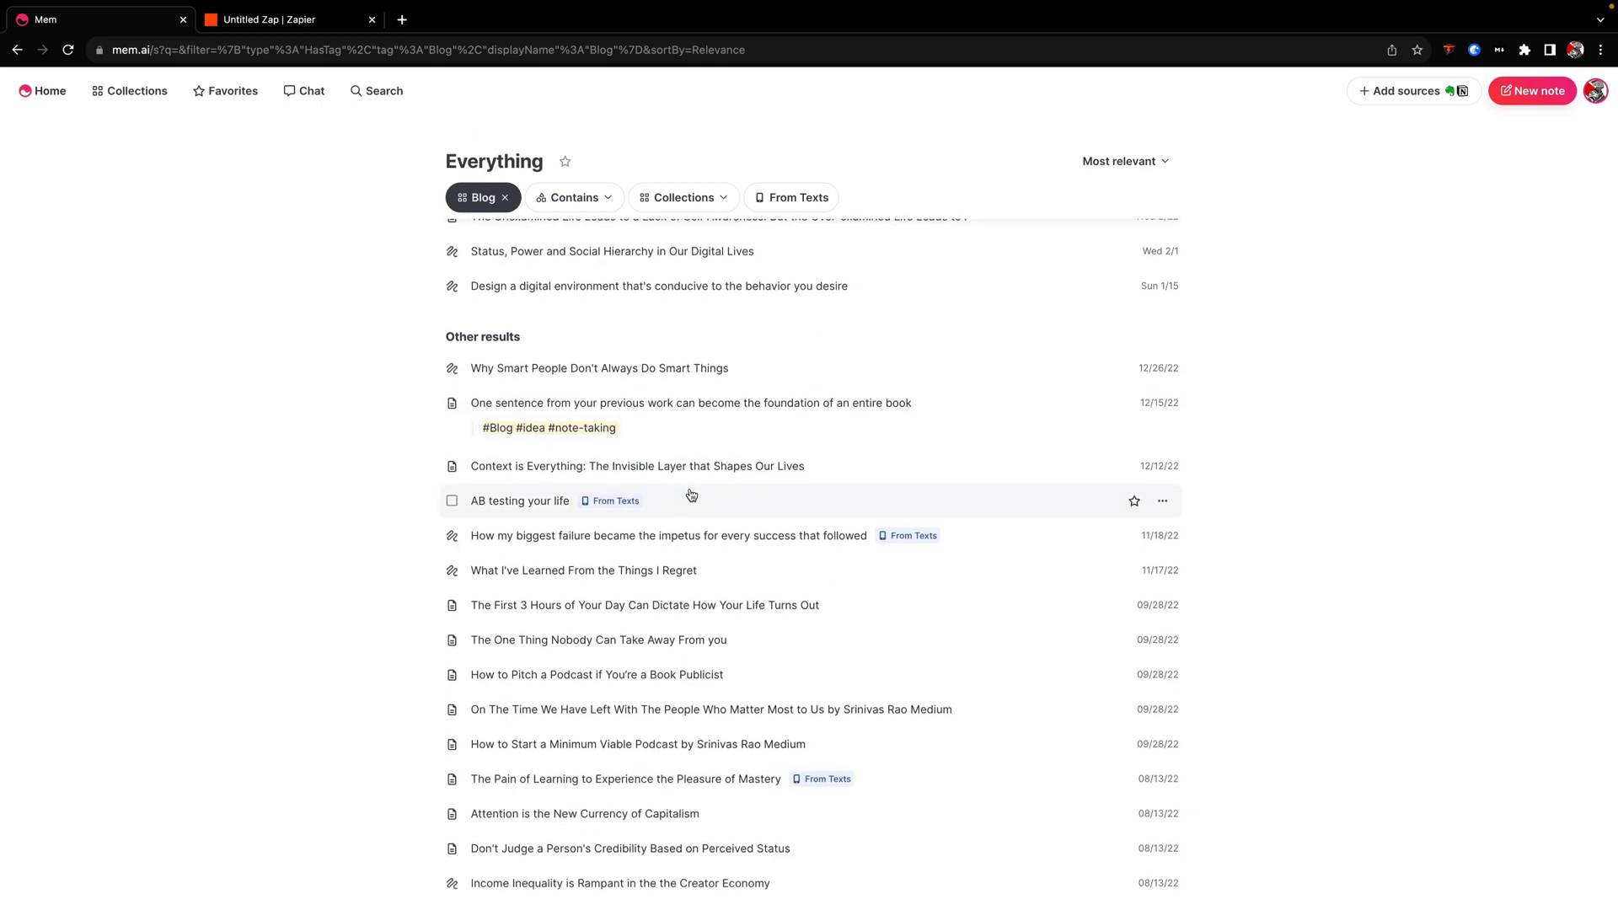
scroll(695, 492, up, 2)
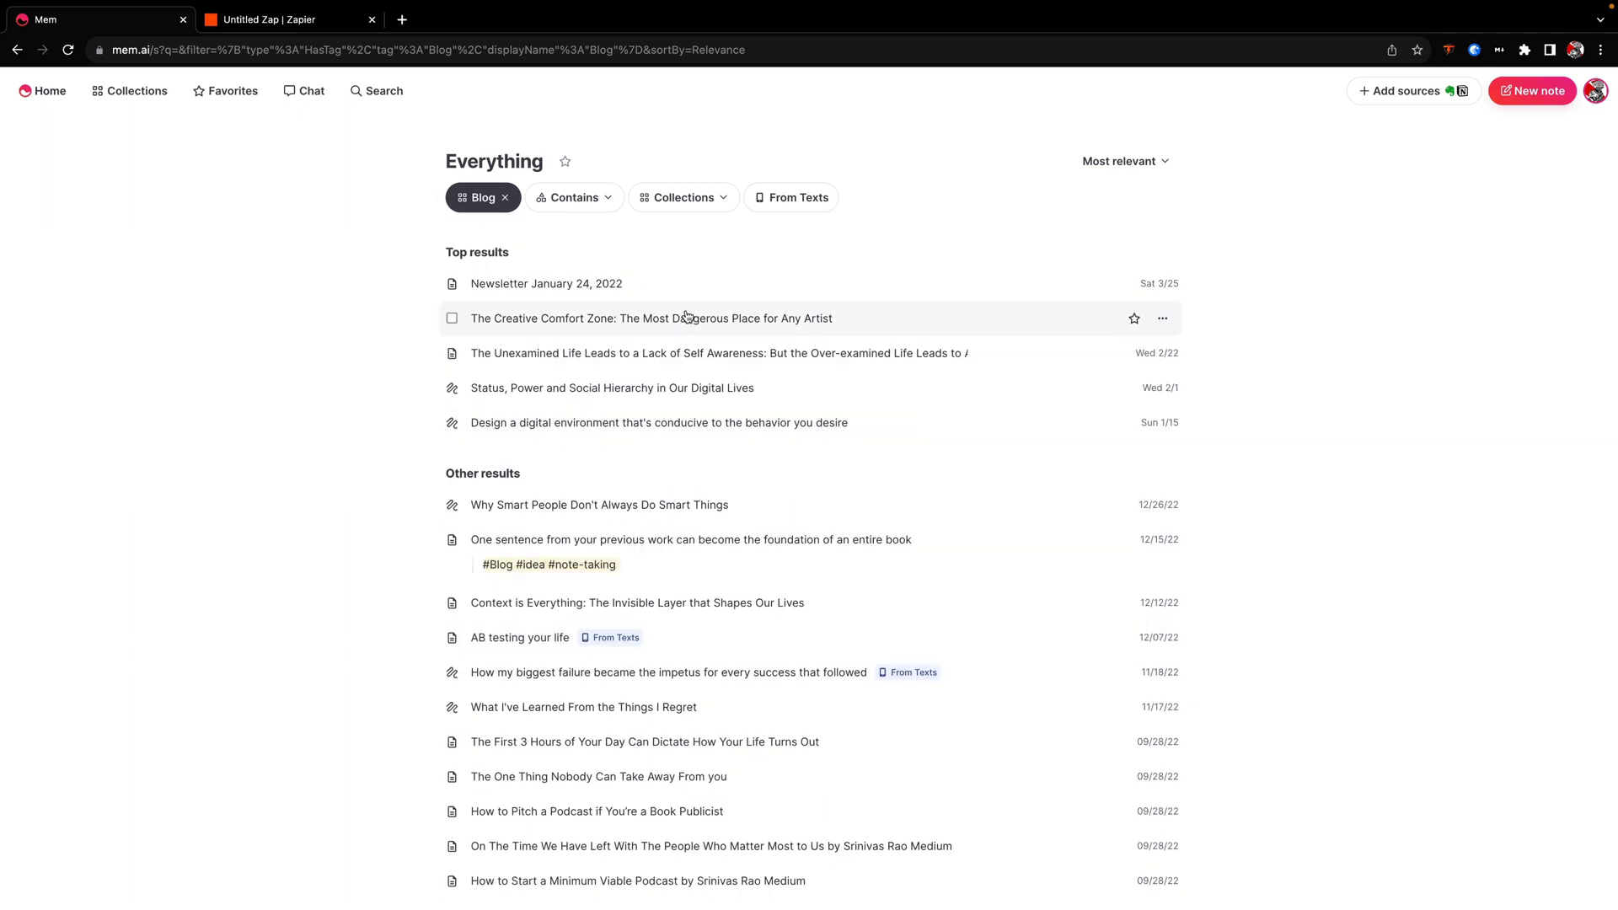
click(505, 198)
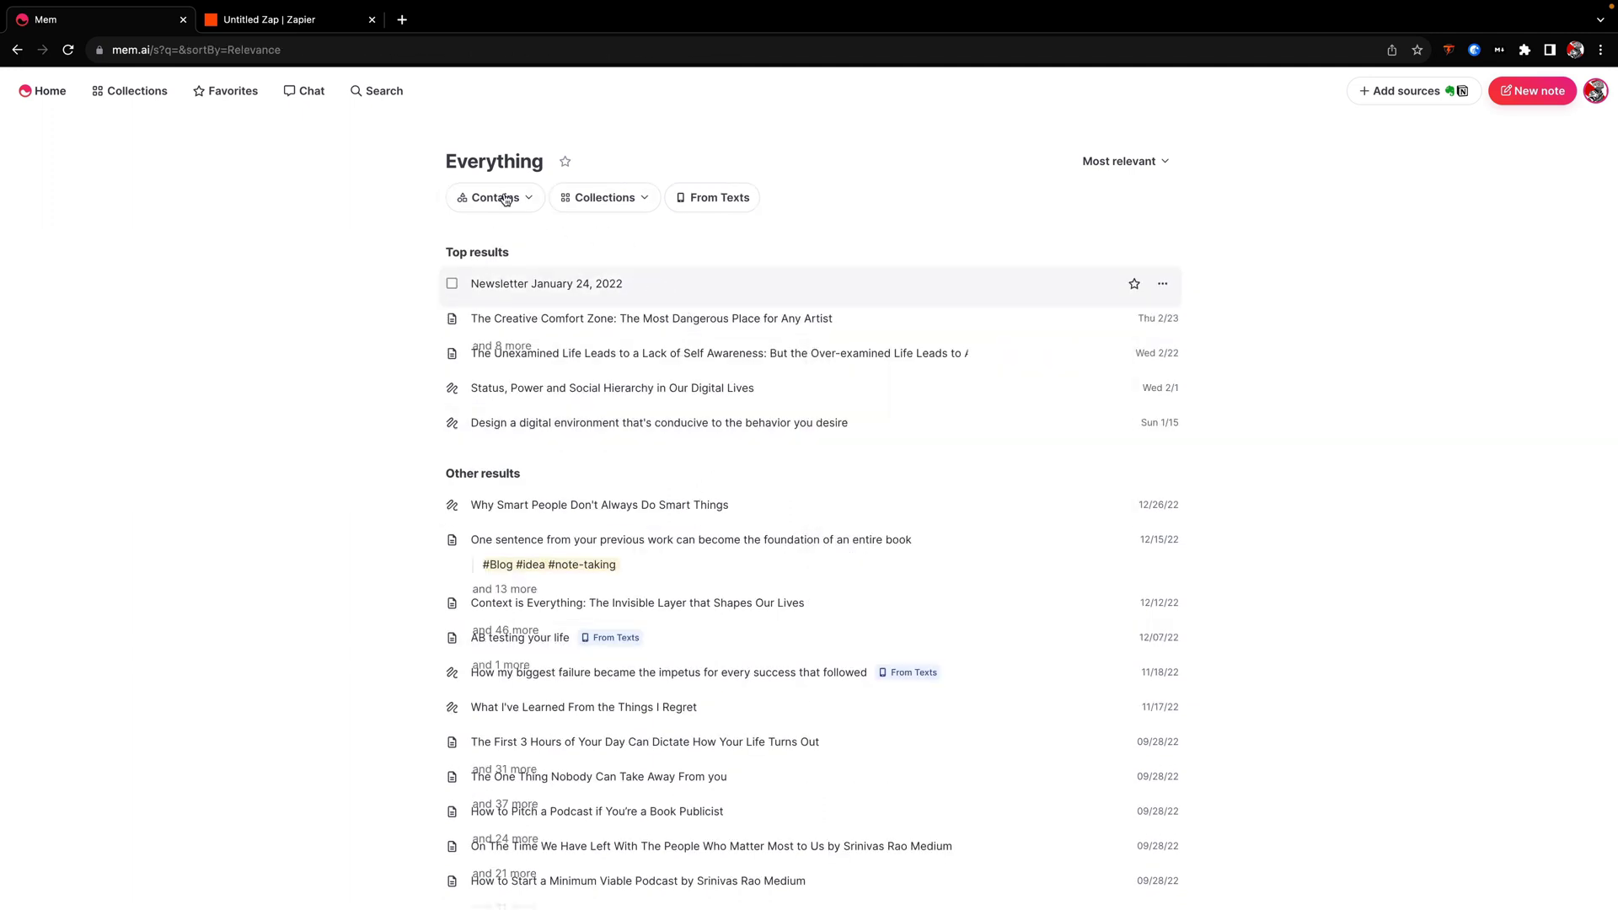
- Browse Collections, peek into Literature notes, then open the Inbox collection
click(136, 95)
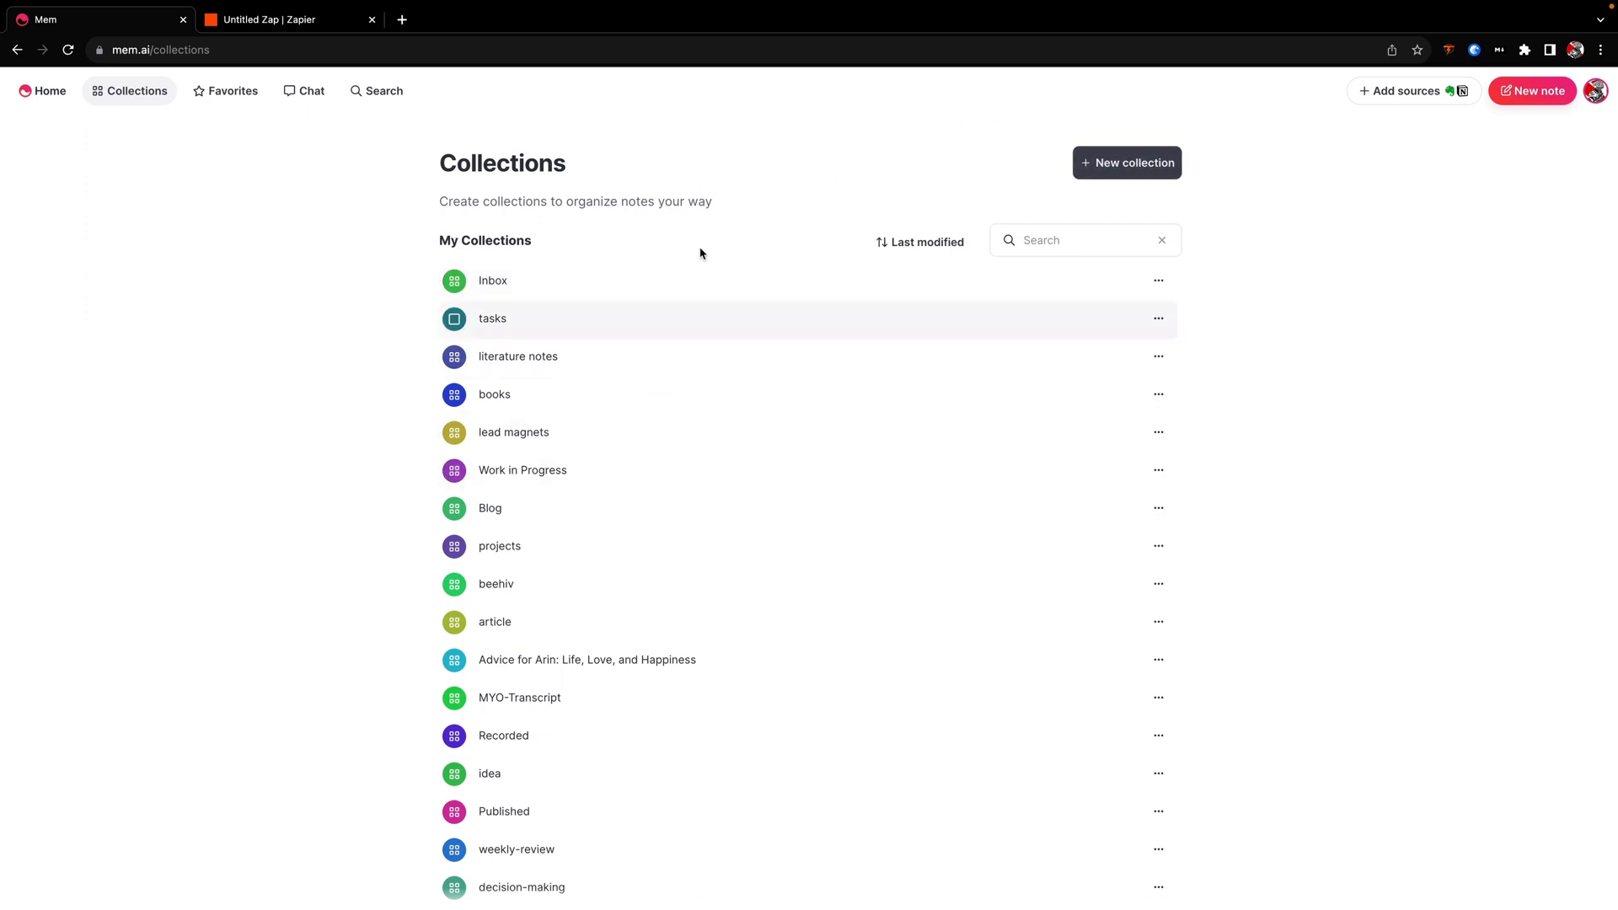
scroll(741, 329, down, 4)
scroll(623, 522, up, 4)
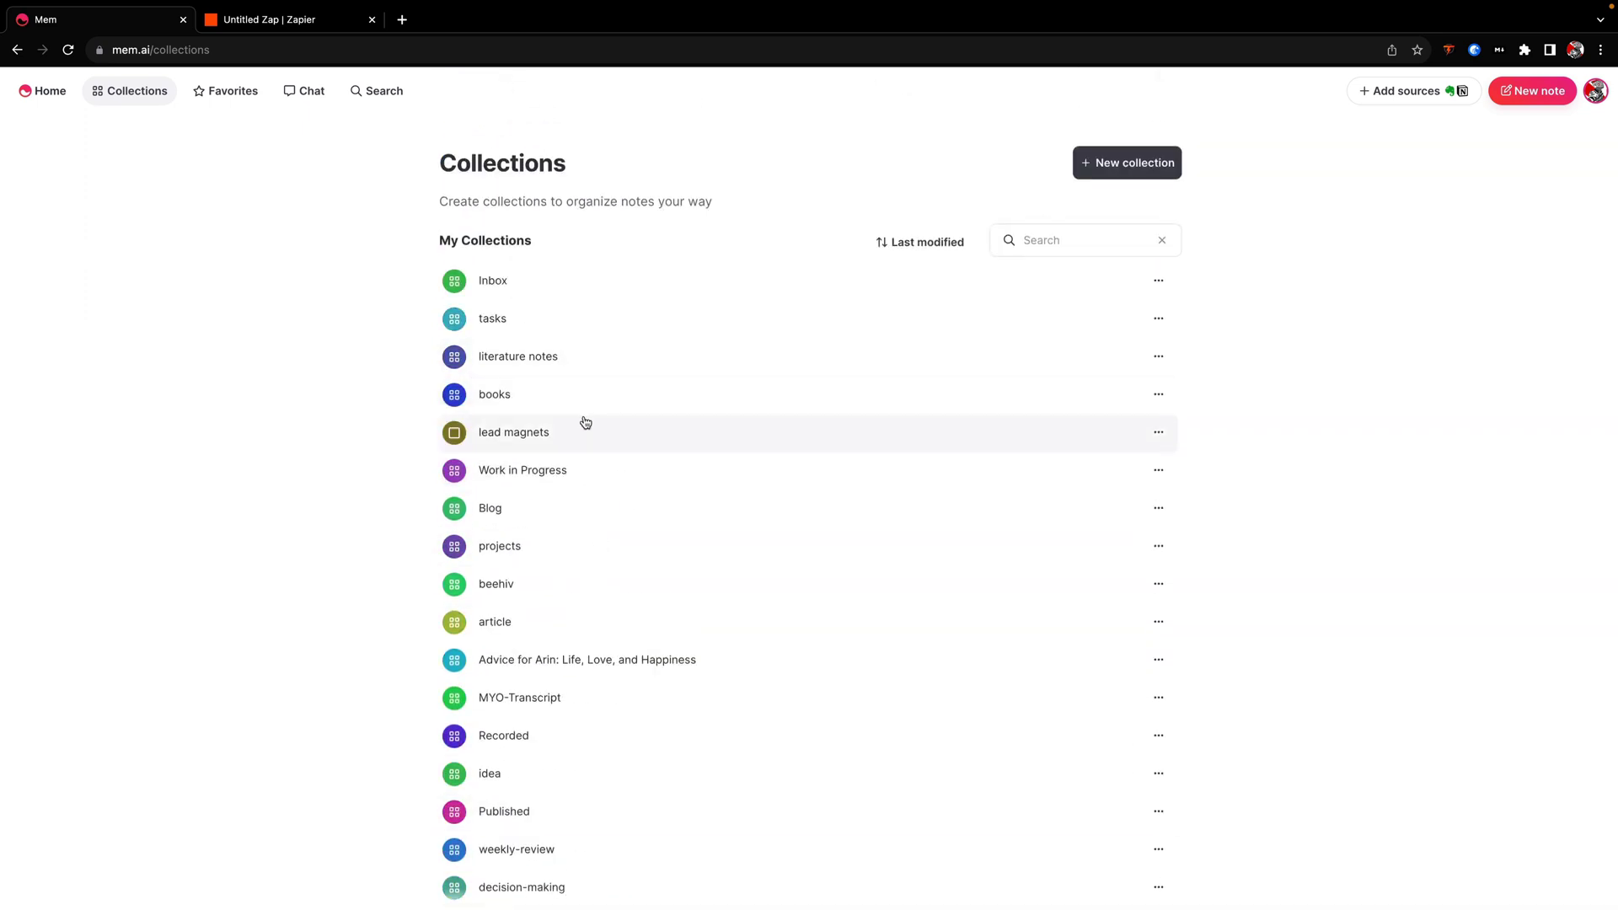
click(570, 369)
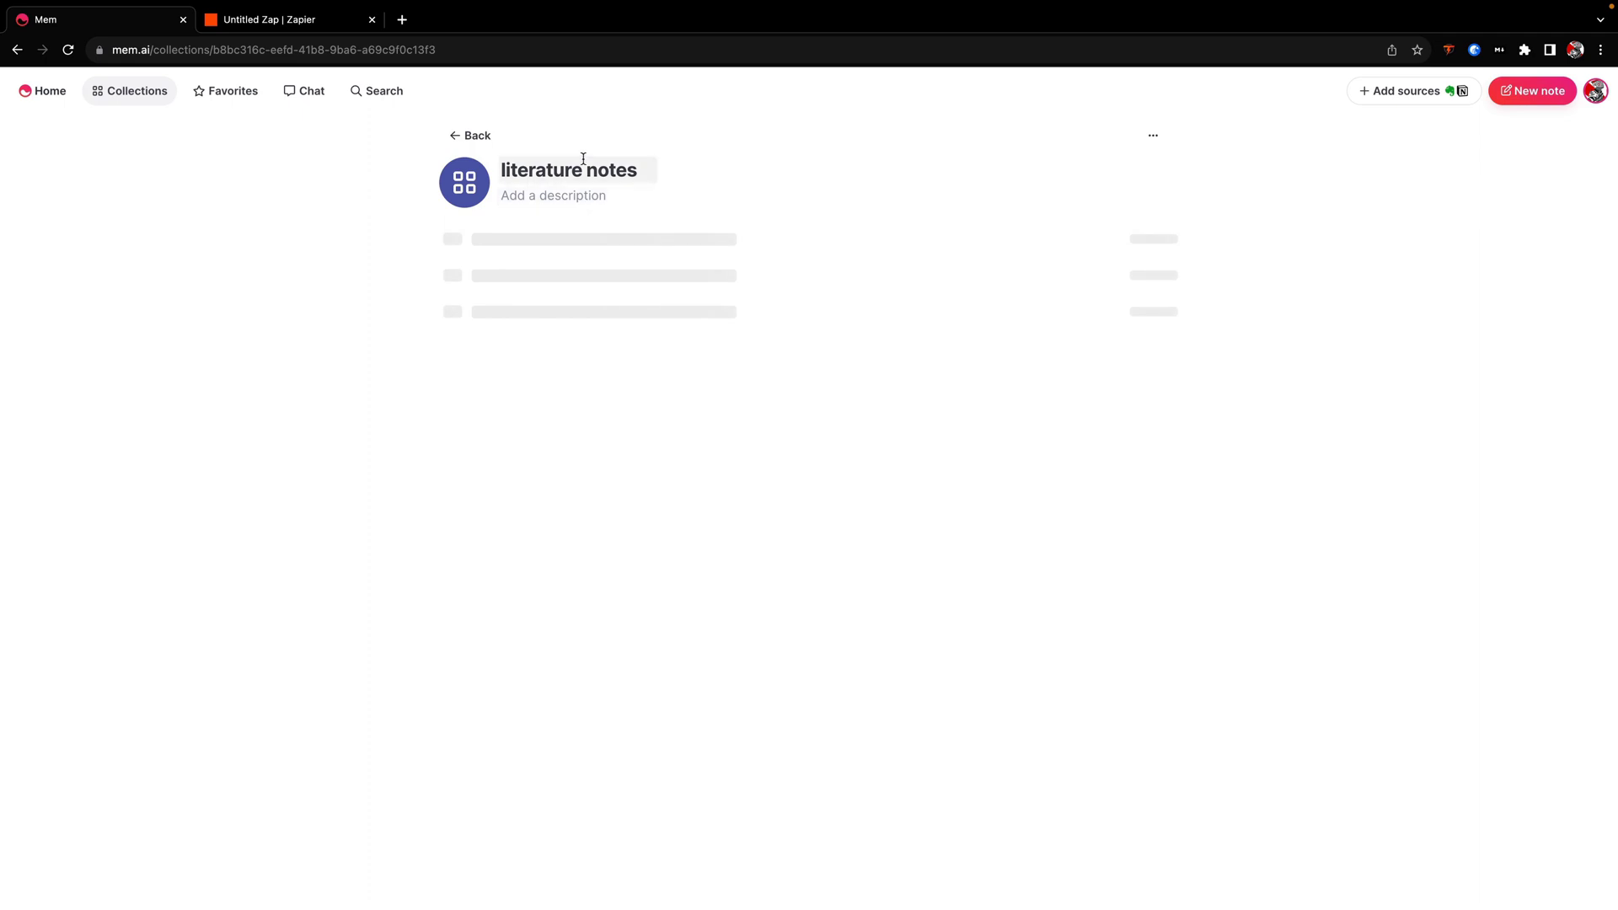
click(456, 139)
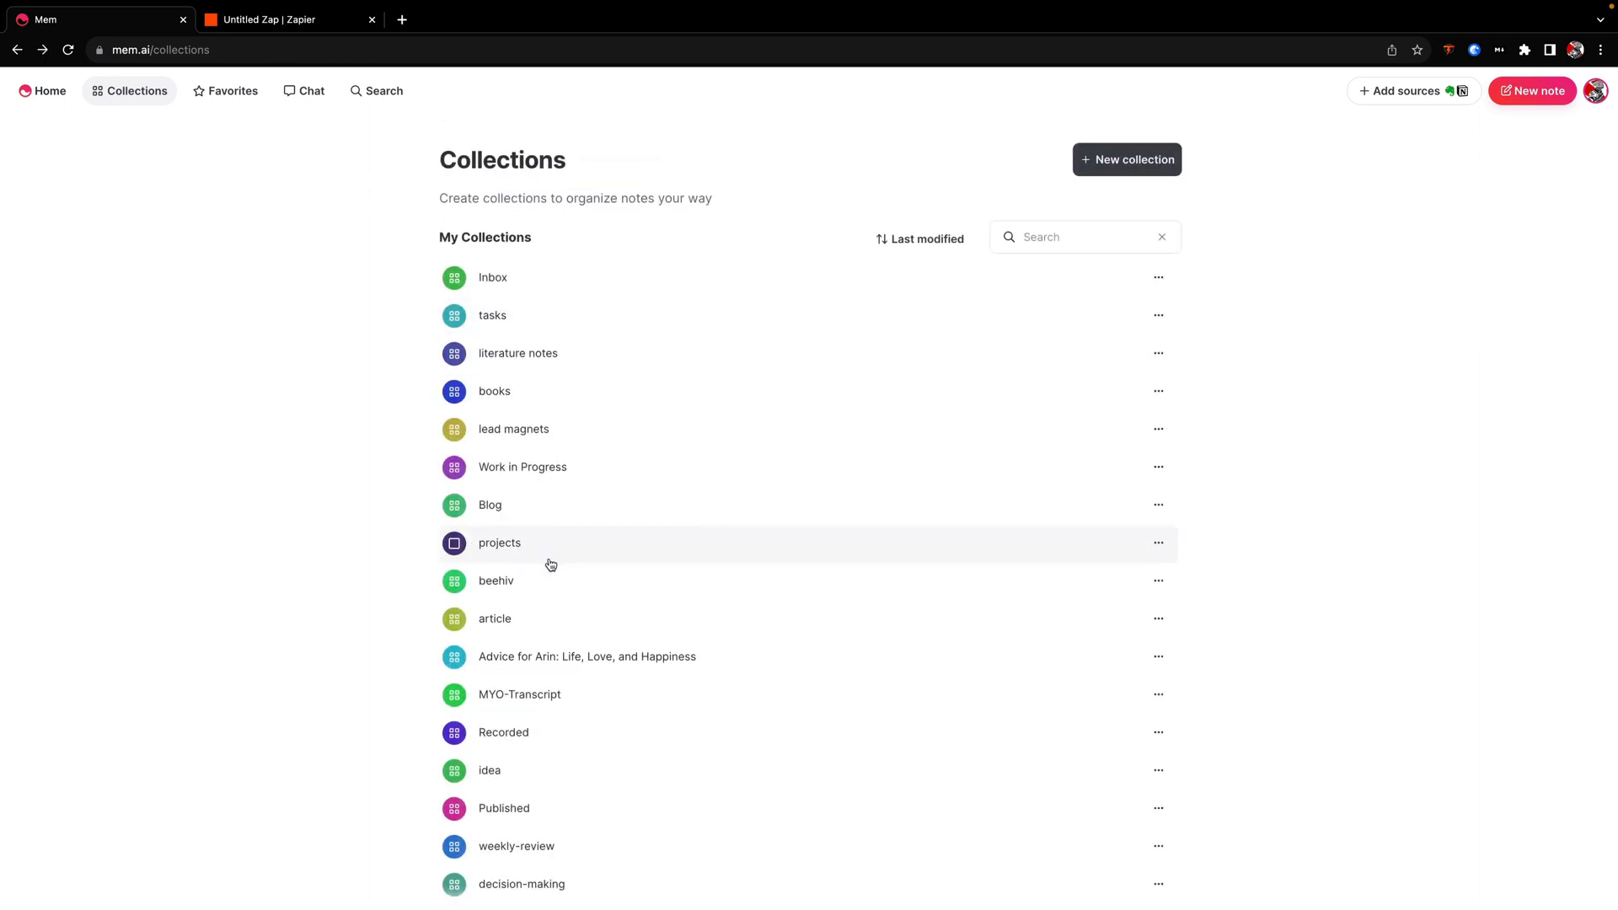
click(553, 278)
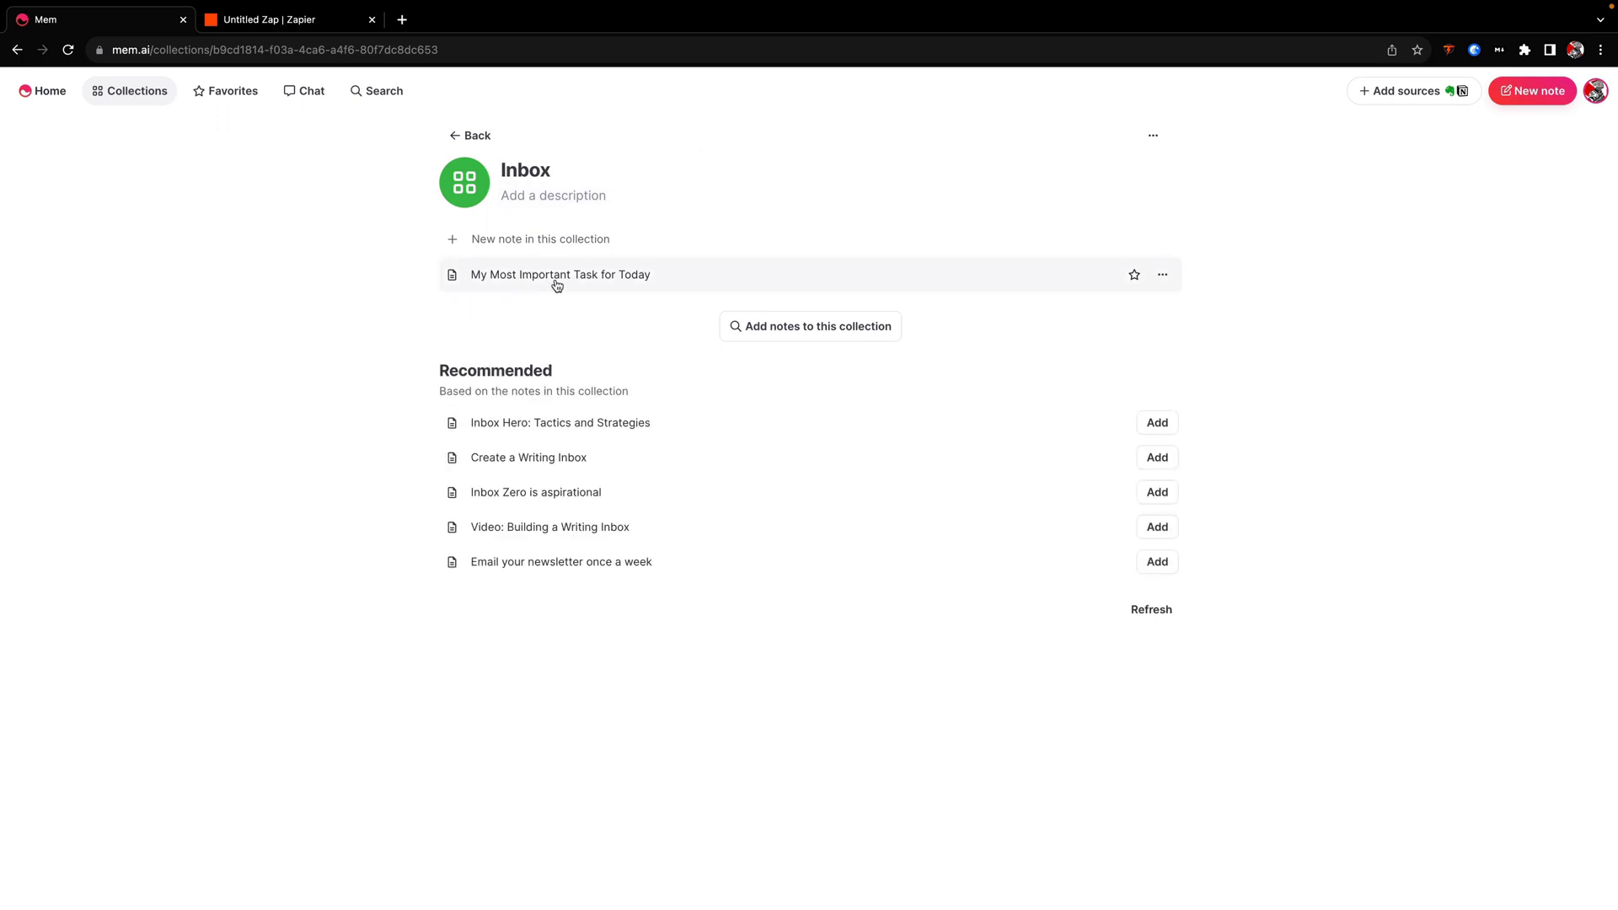
mouse_move(557, 284)
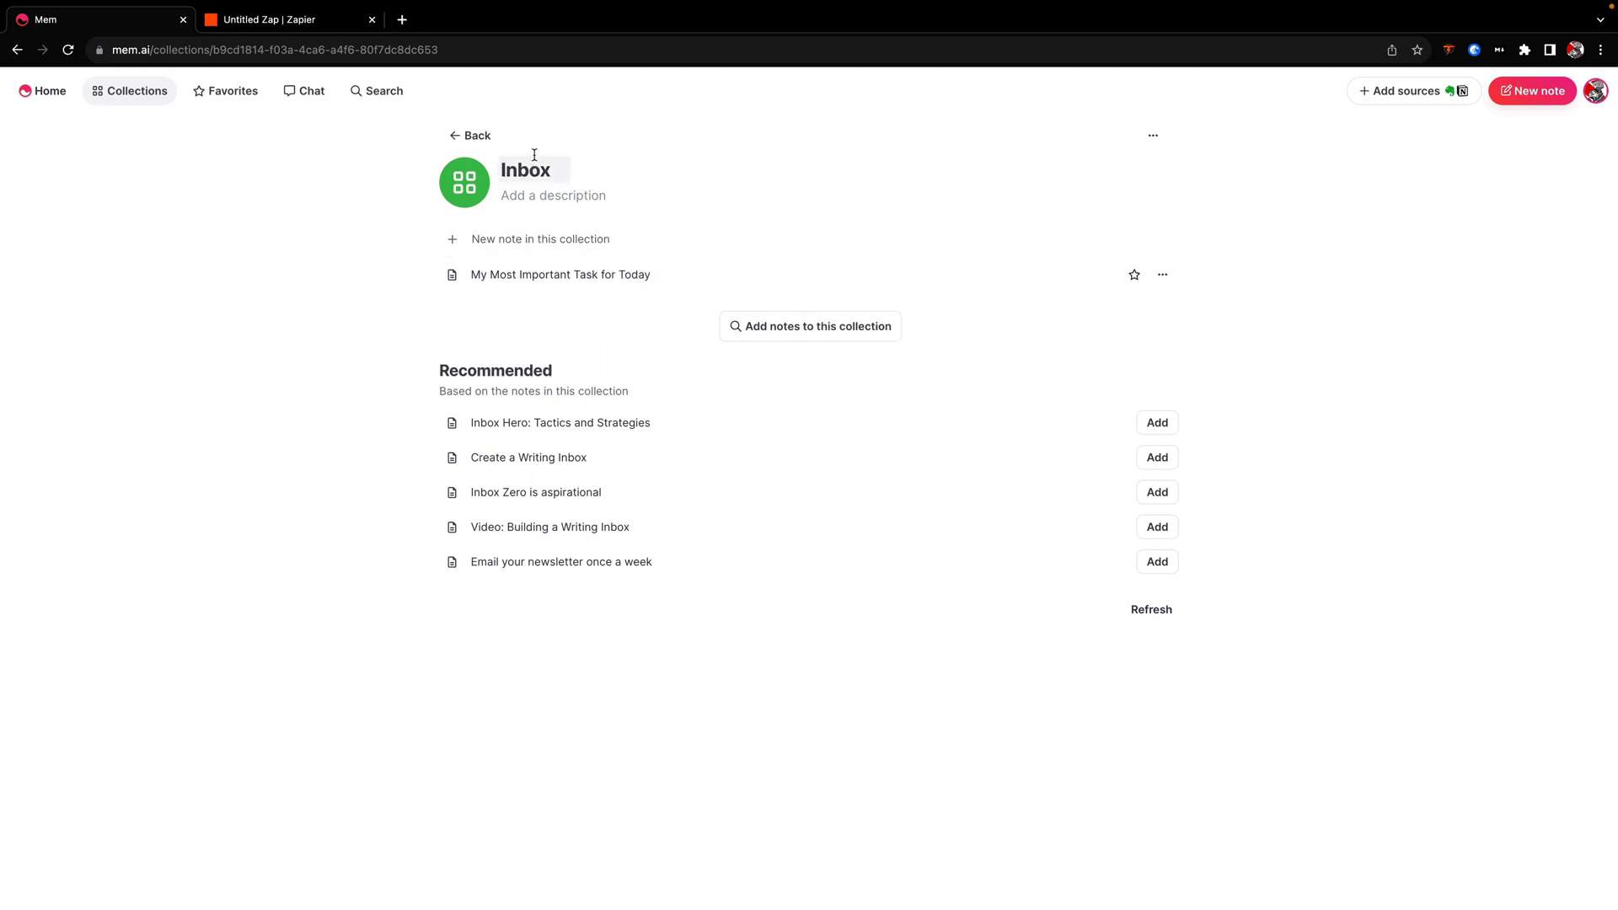
- Go to All notes and open the favorited Master Editorial Calendar note from Favorites
click(459, 137)
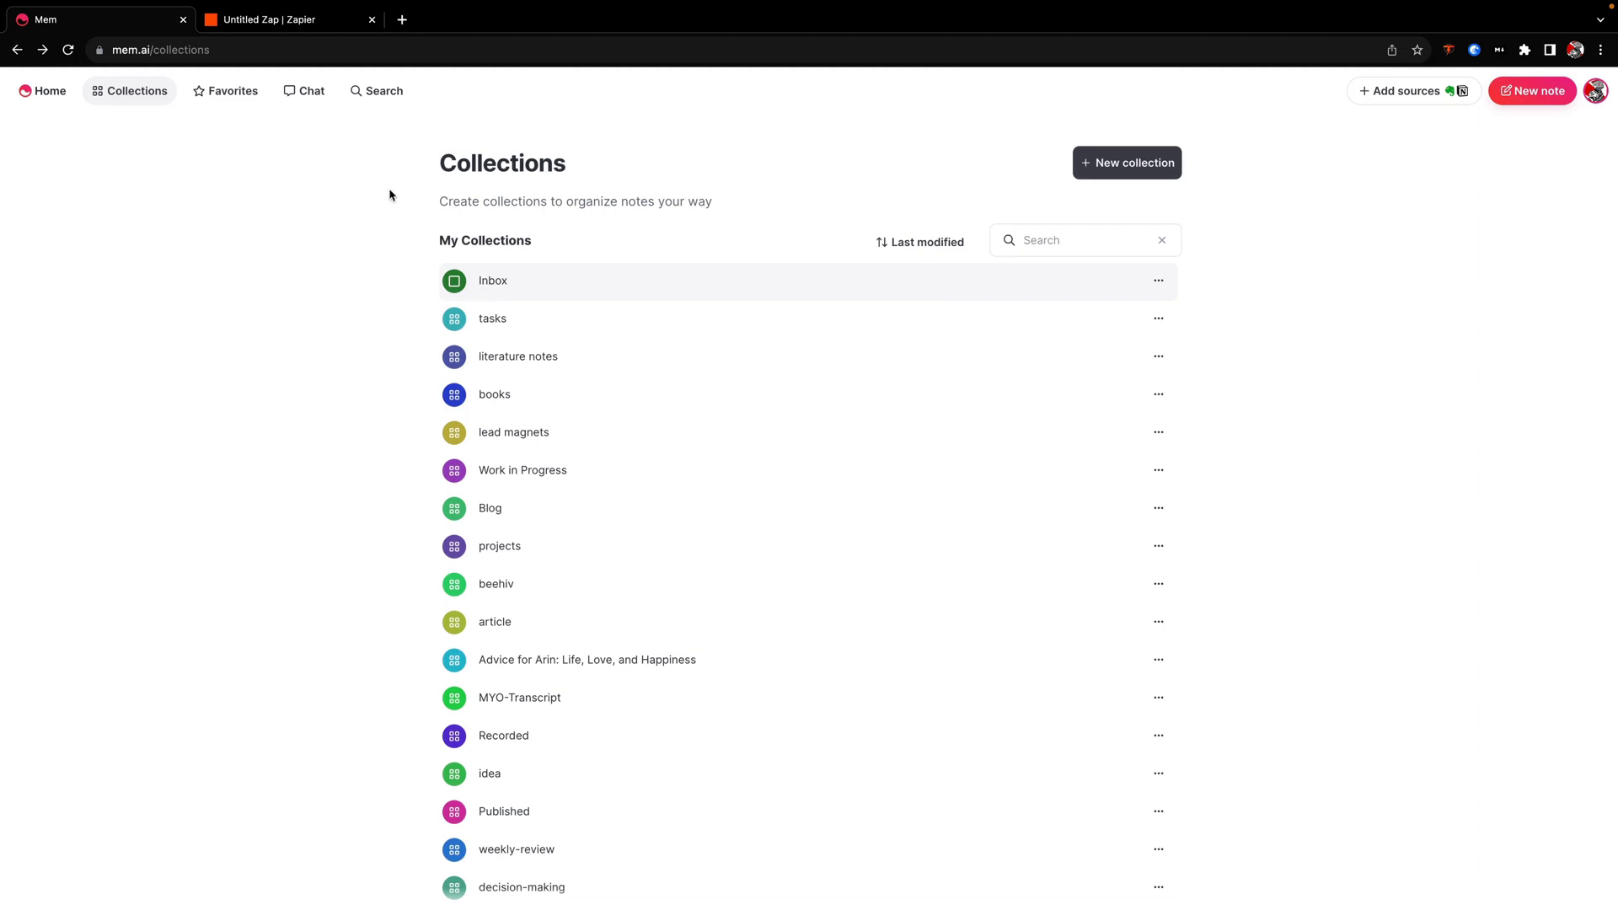
mouse_move(227, 104)
click(47, 92)
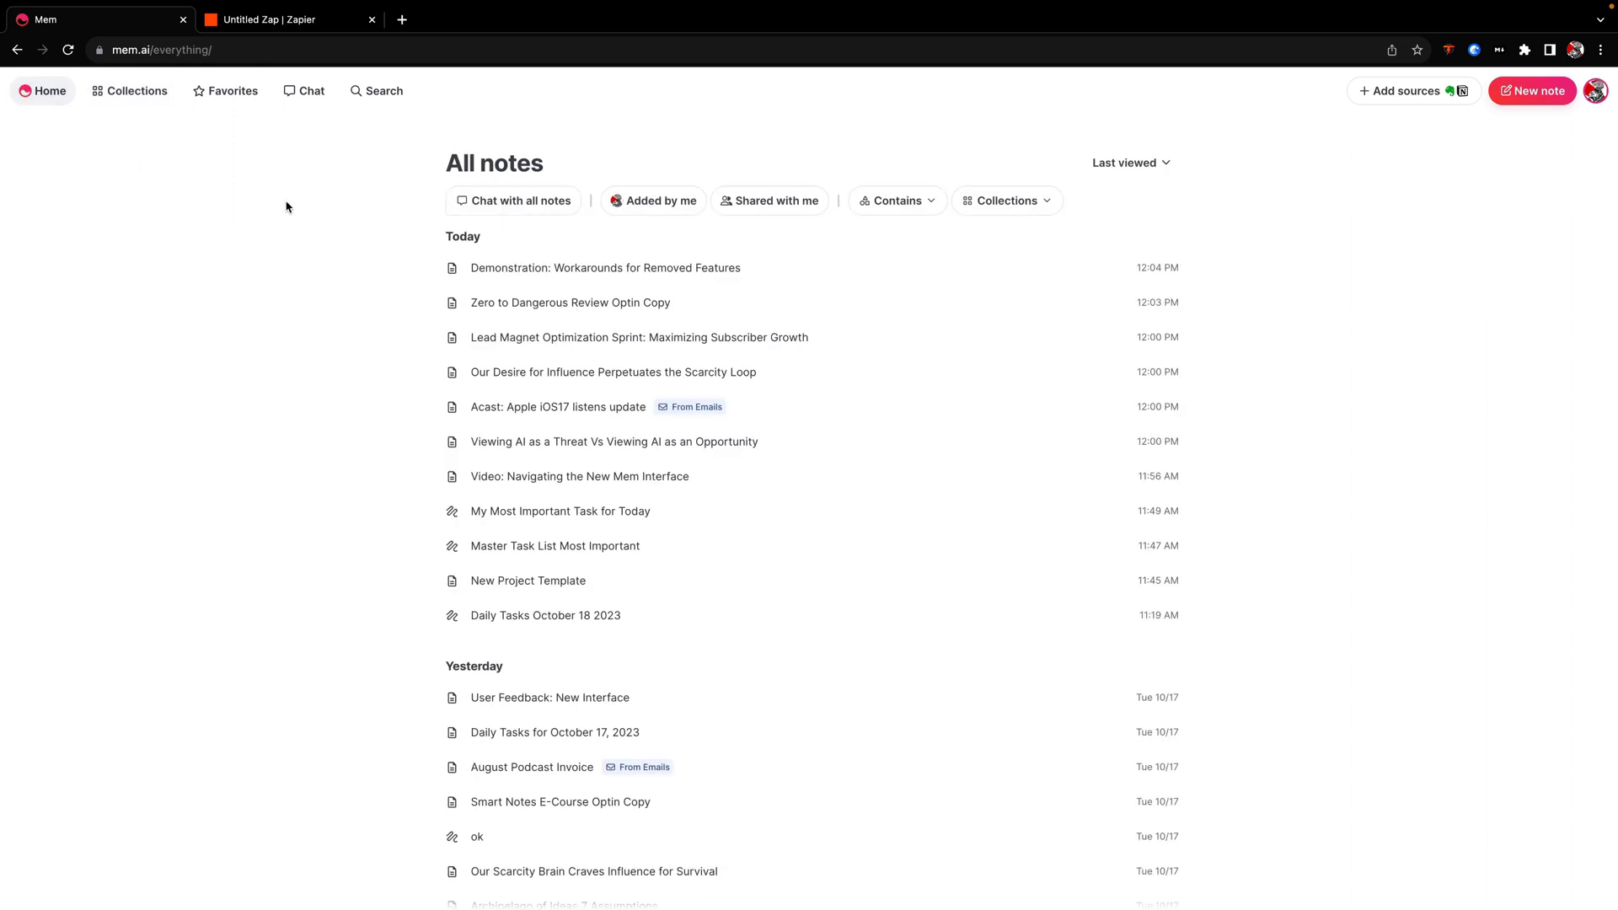
mouse_move(212, 78)
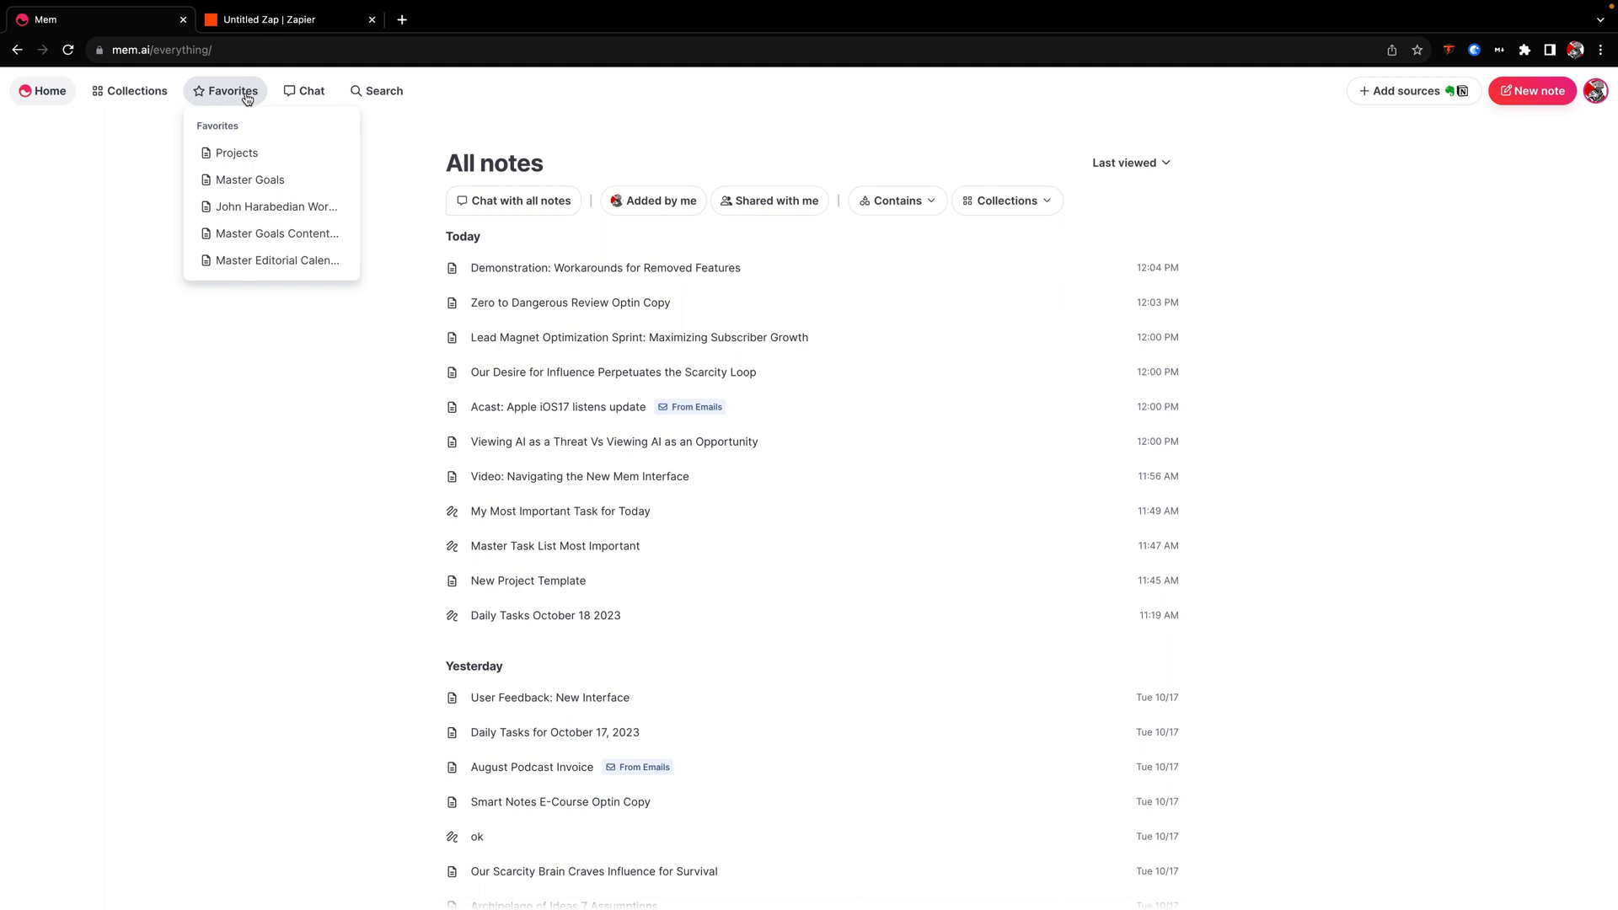
click(283, 268)
scroll(462, 337, down, 8)
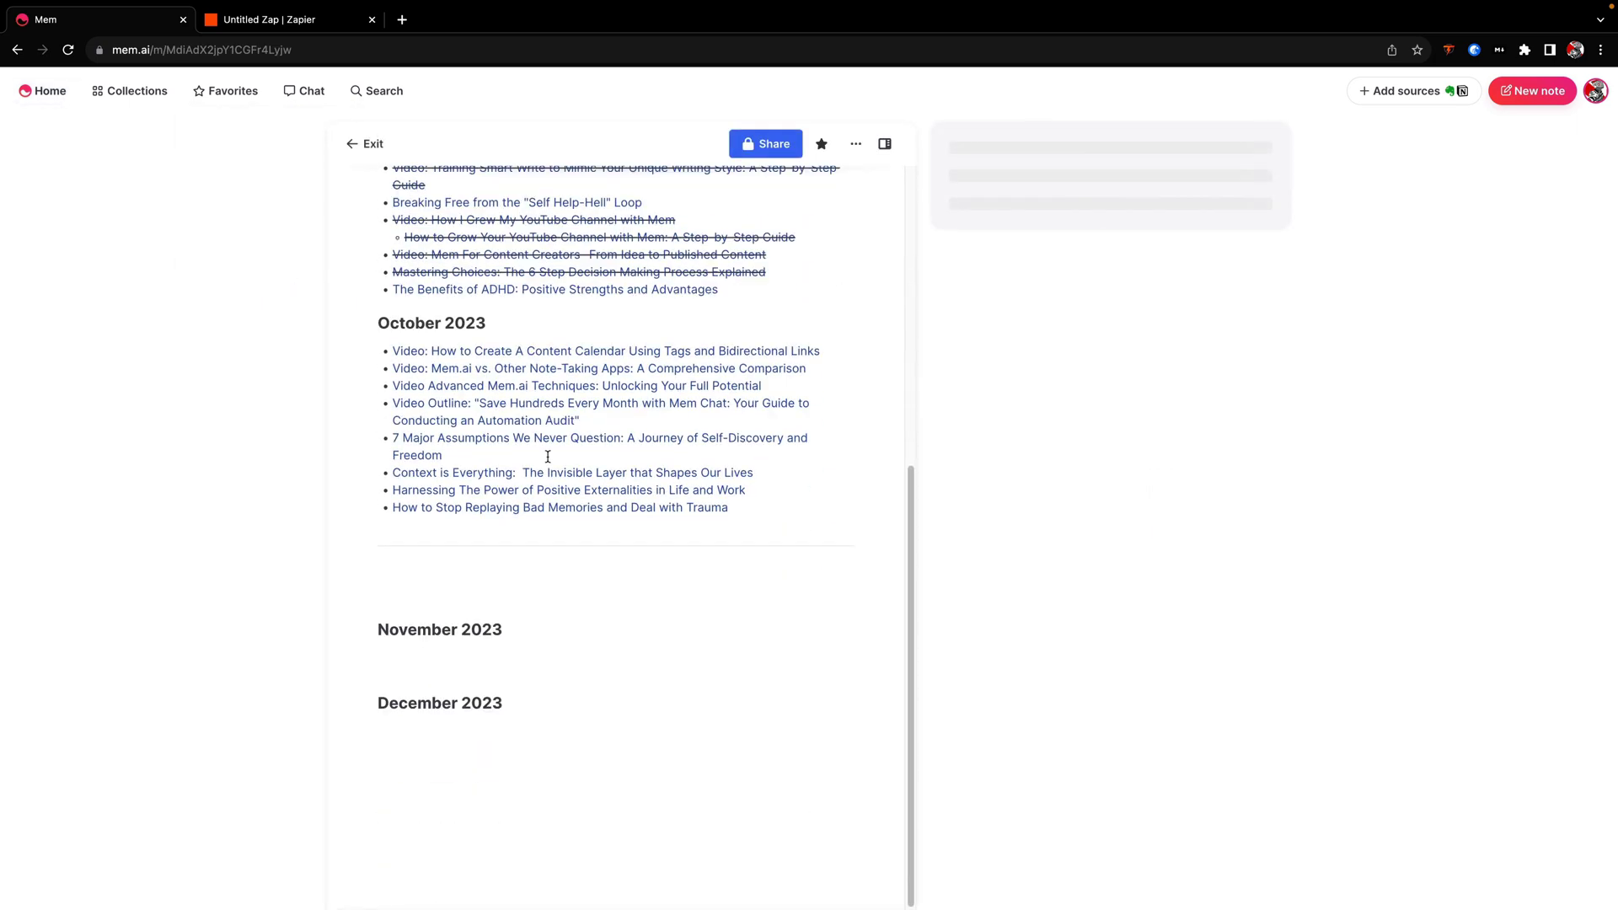
scroll(462, 337, up, 6)
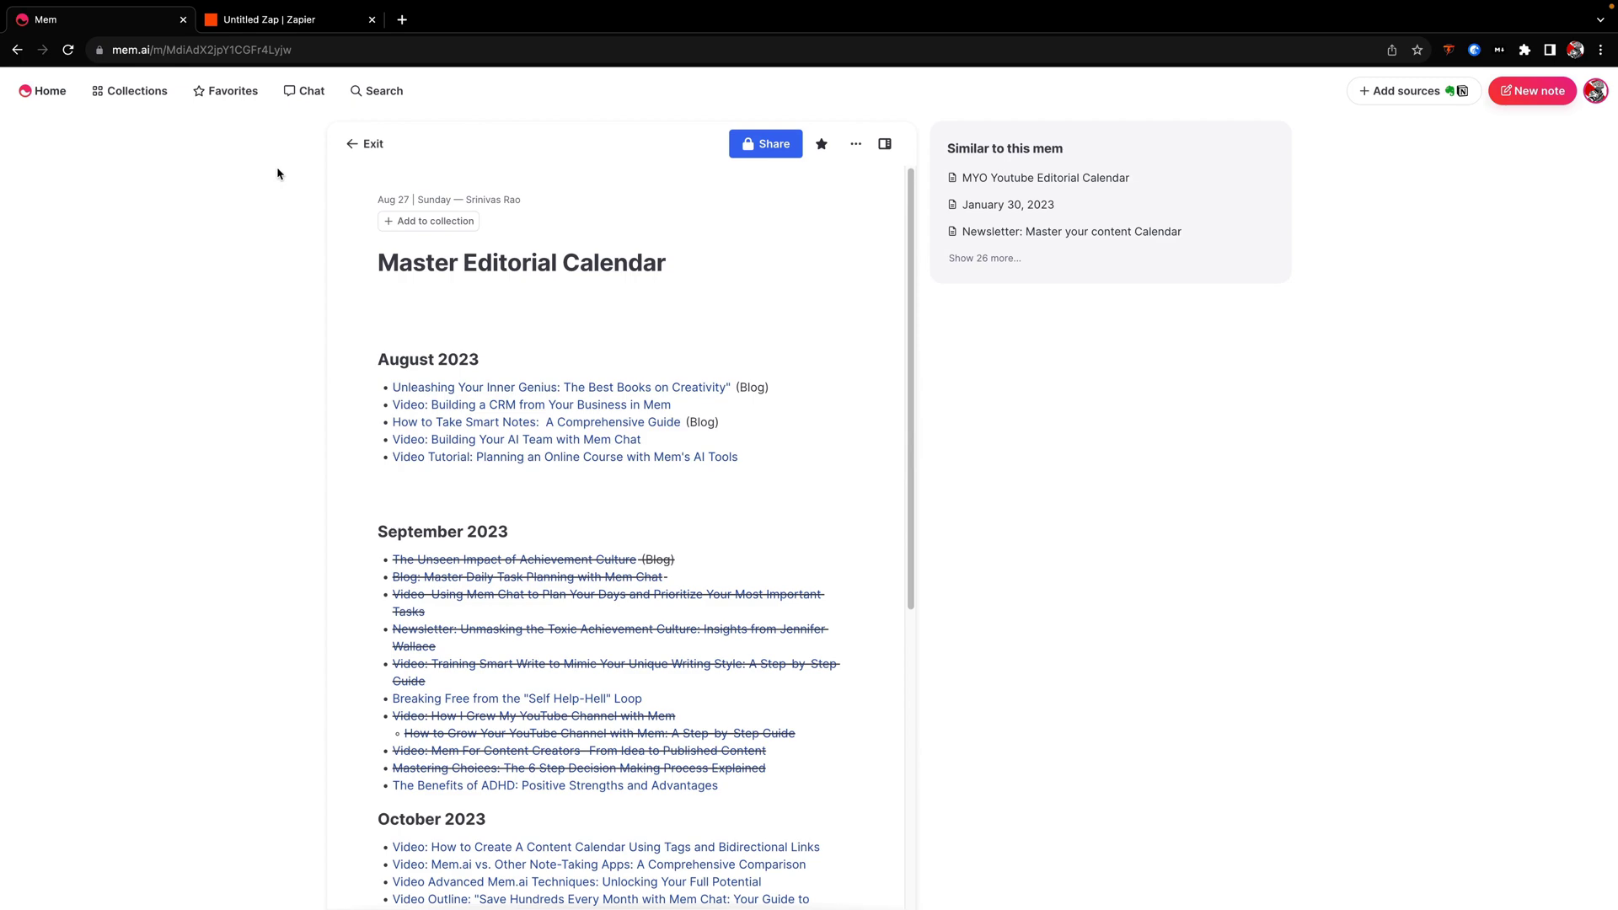
click(226, 90)
click(122, 150)
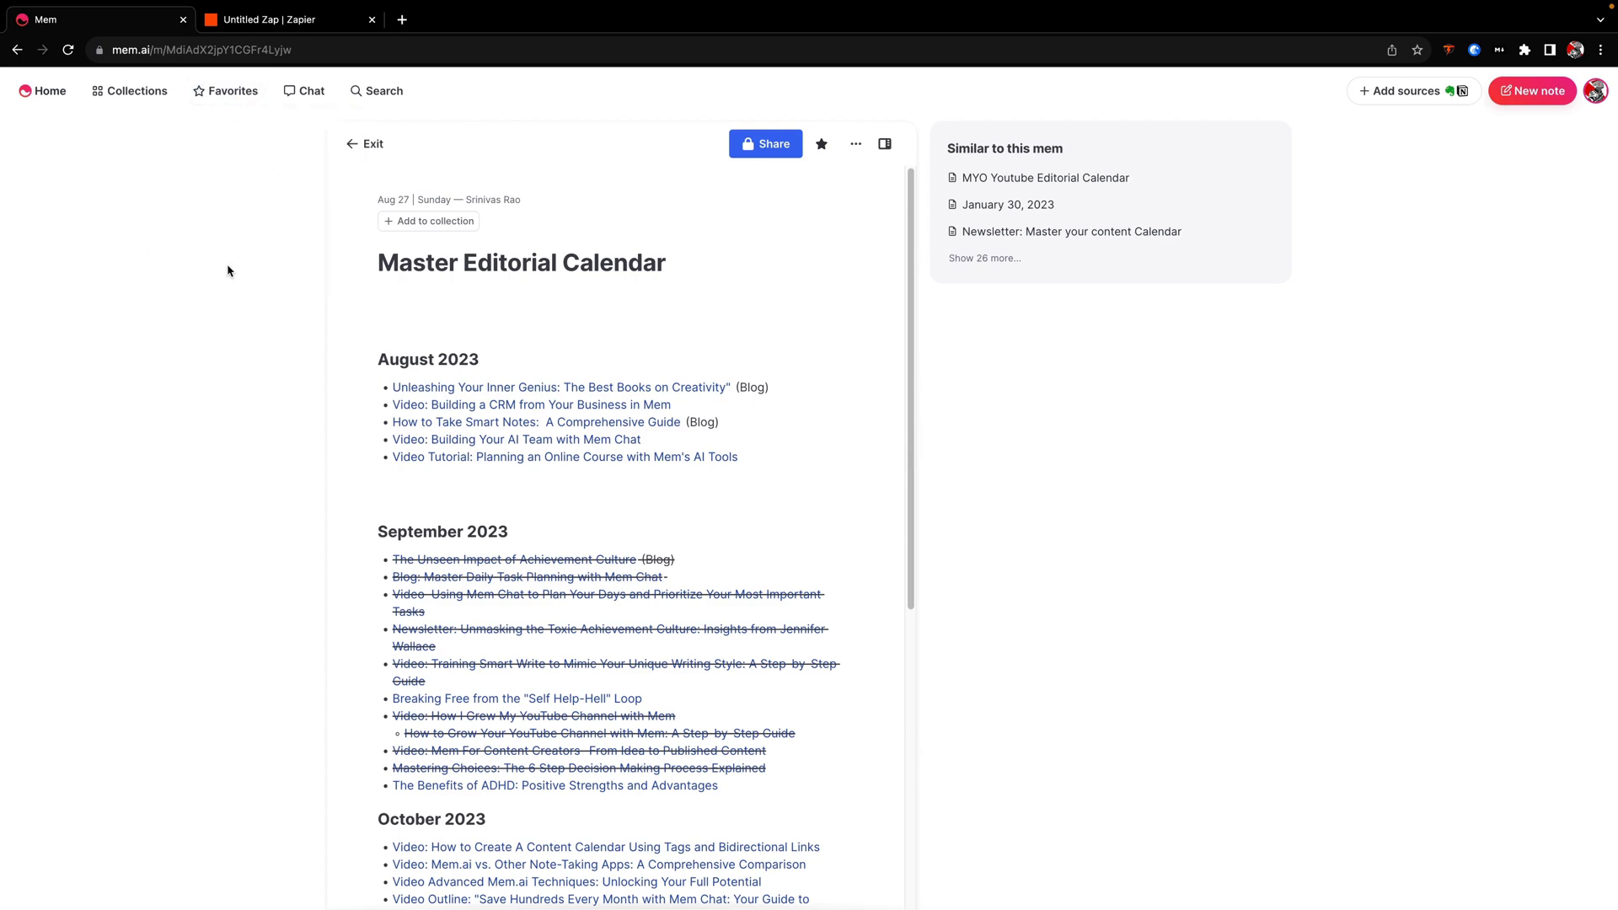
- Scroll through Chat's earlier answers on navigating the new interface and feature workarounds
click(310, 93)
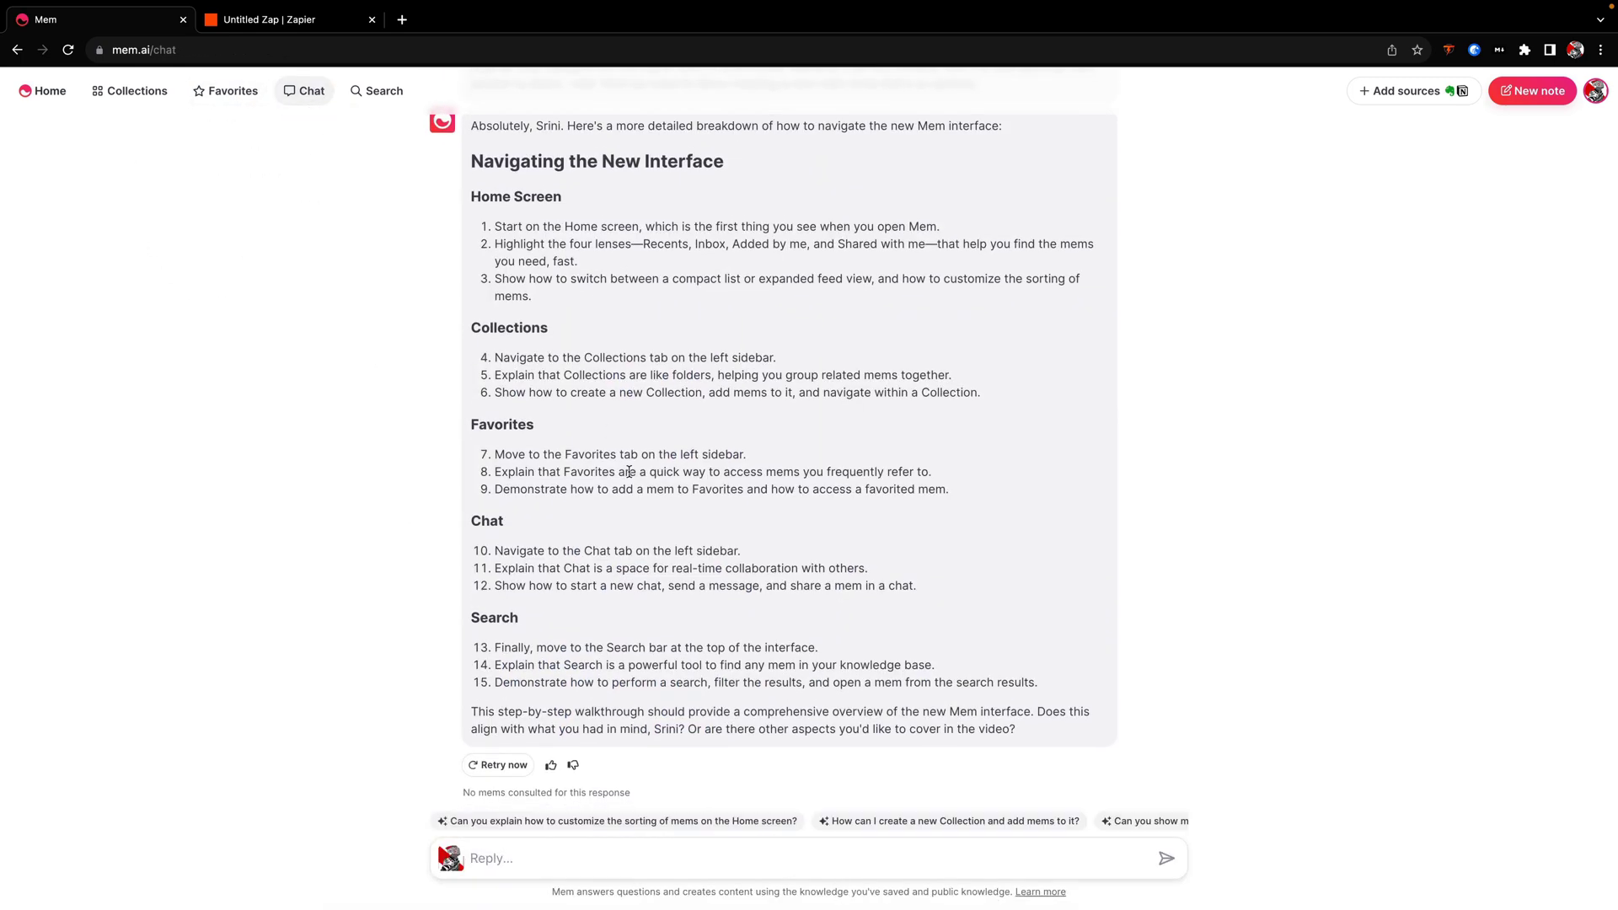
scroll(571, 430, up, 3)
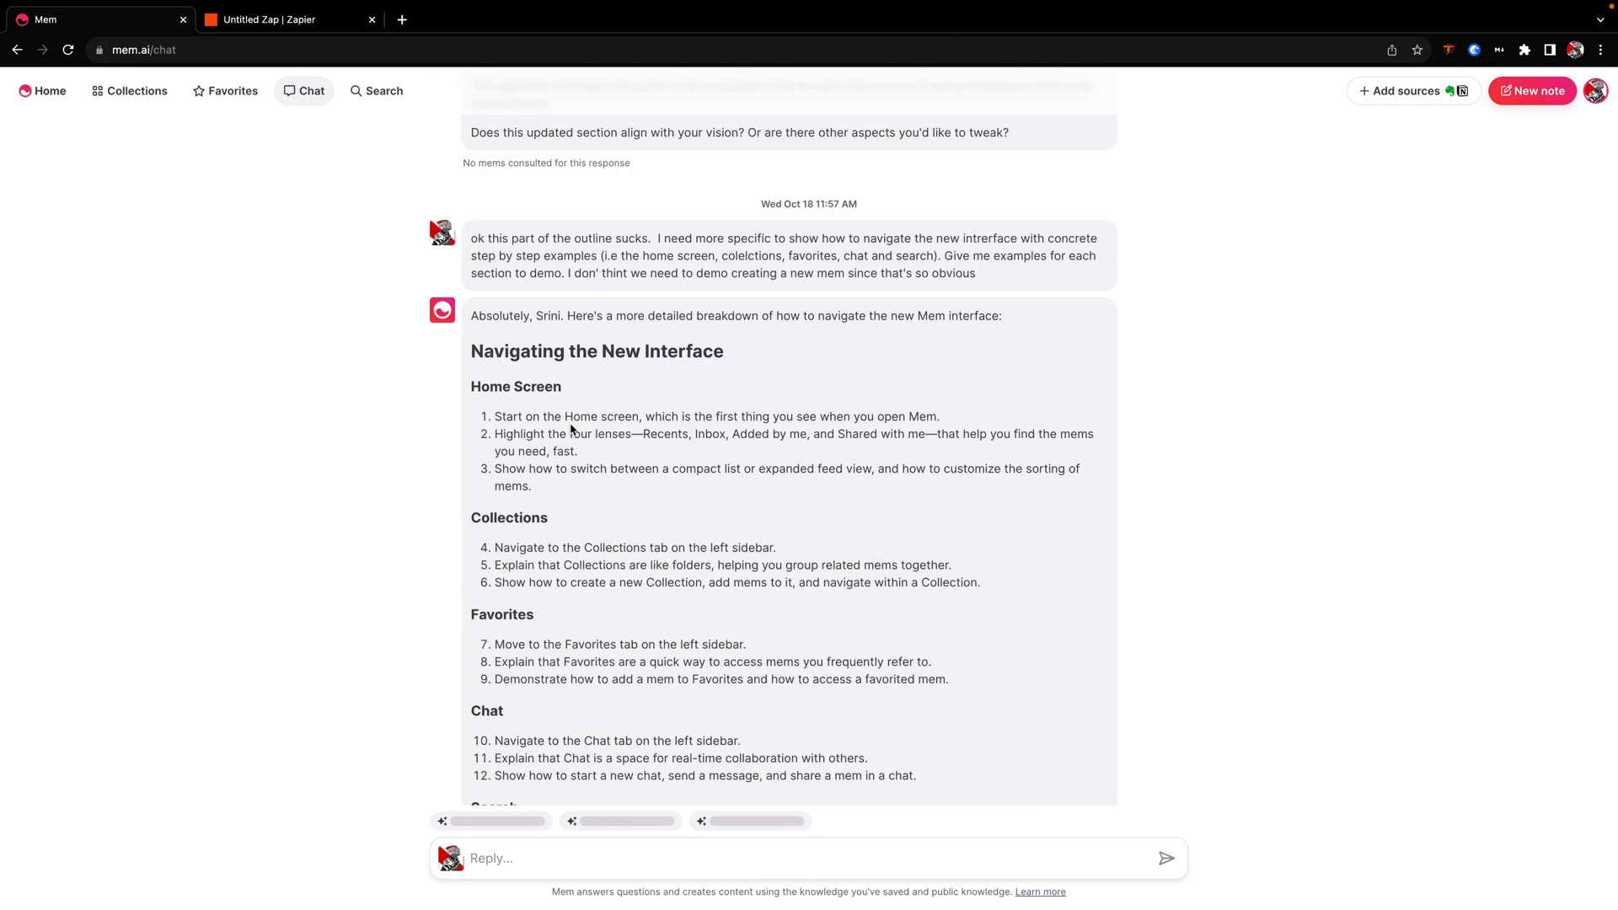
scroll(571, 430, up, 3)
scroll(666, 439, down, 5)
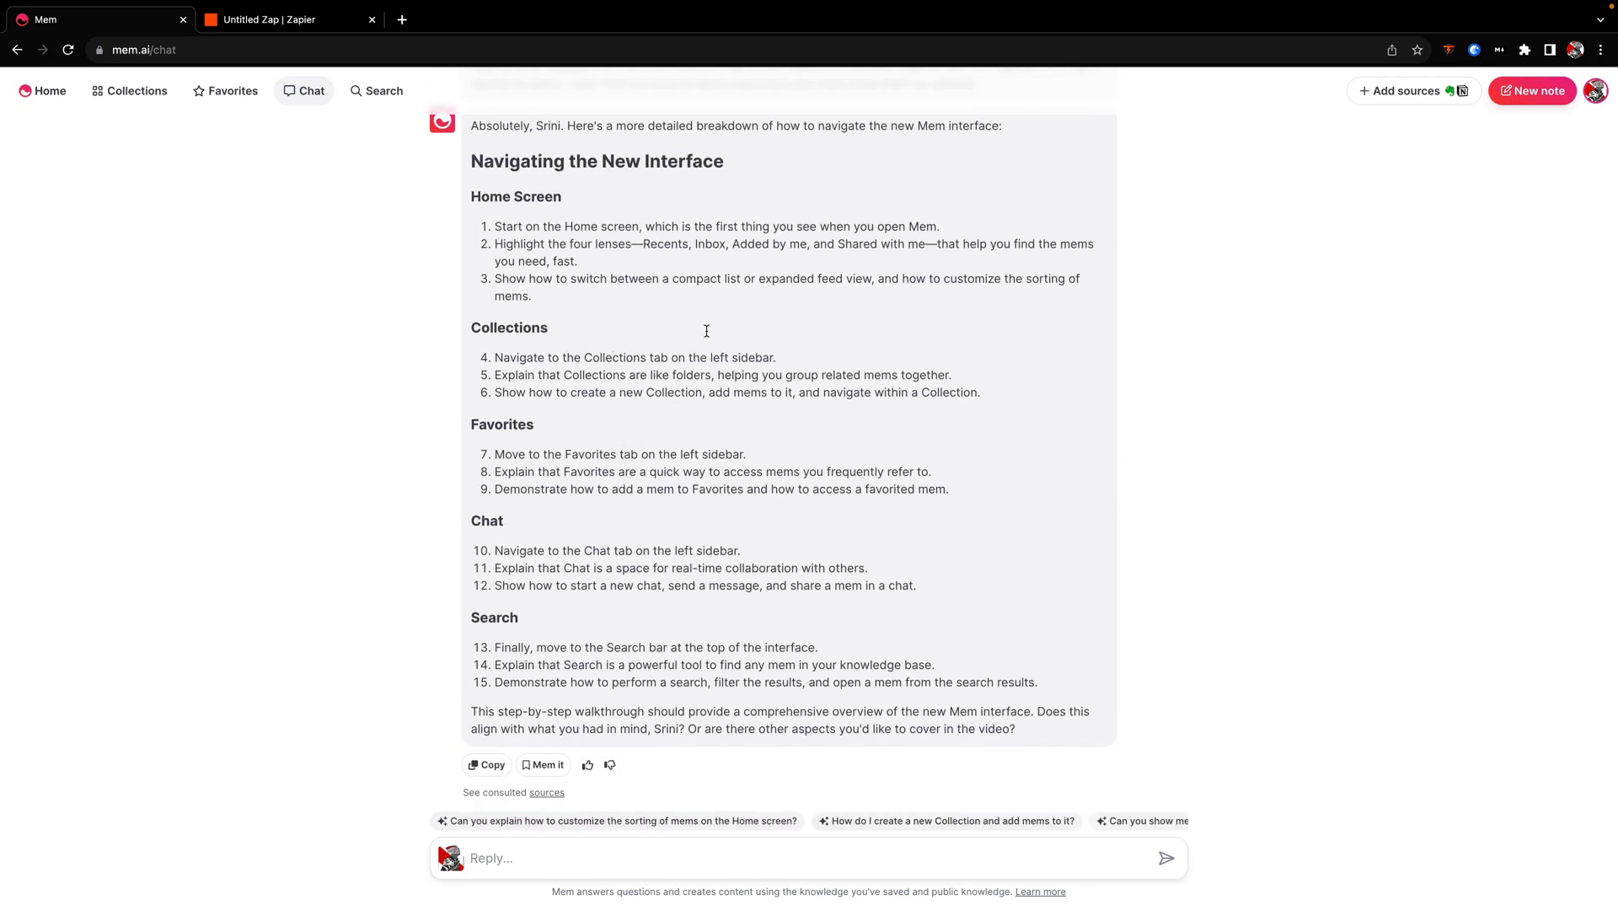
scroll(581, 449, up, 6)
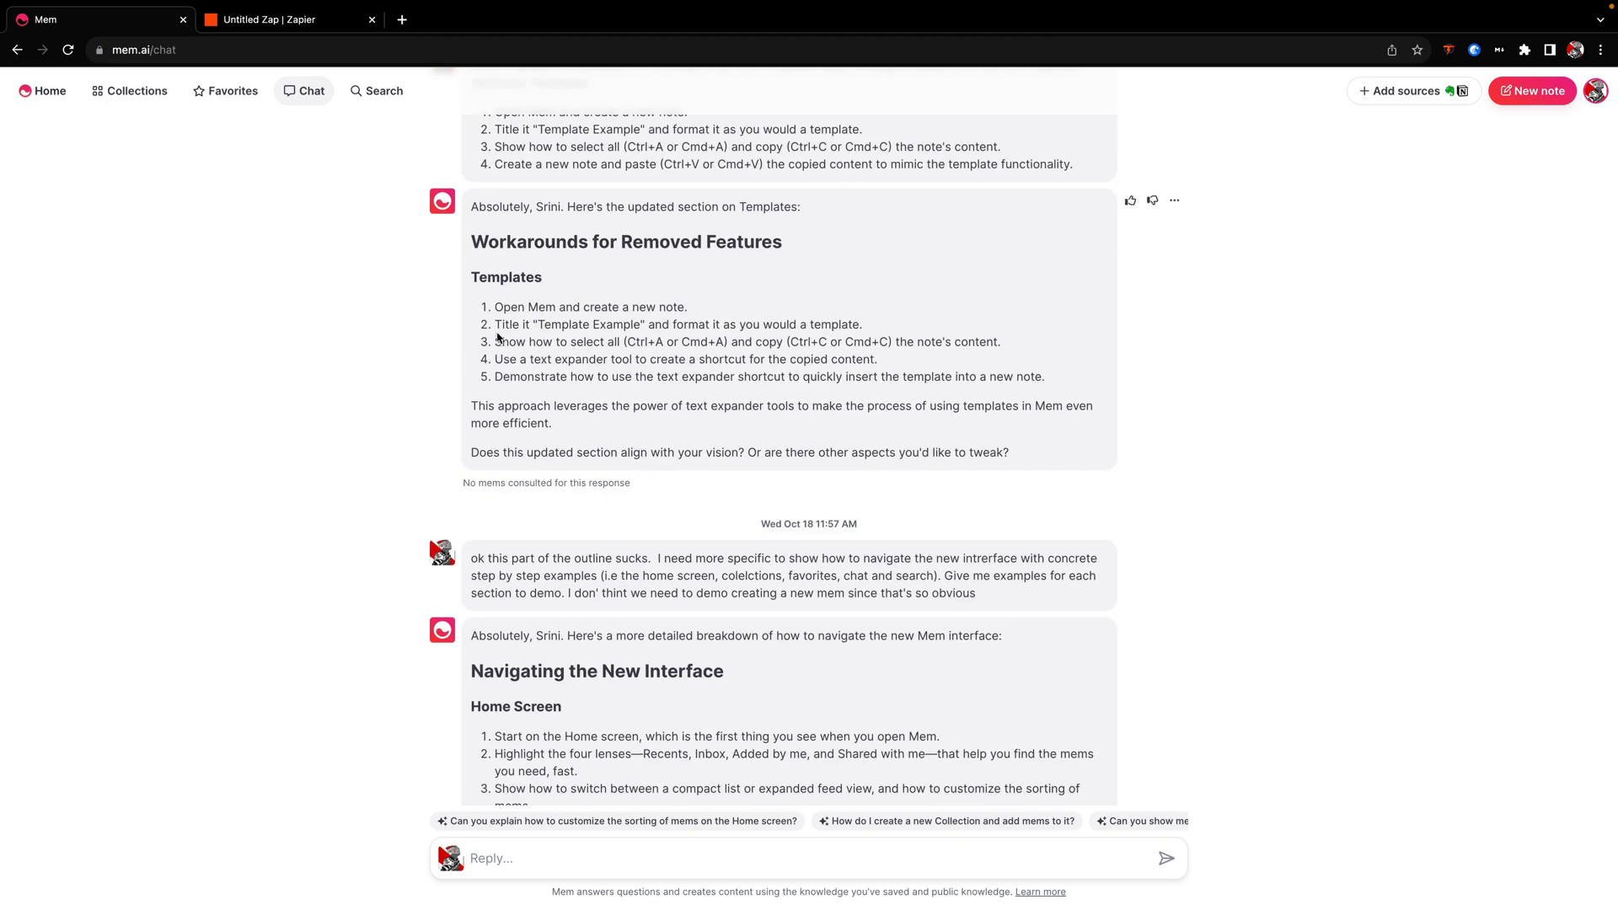
- Search all notes for 'artificial intelligence' and switch to the offline results
click(370, 91)
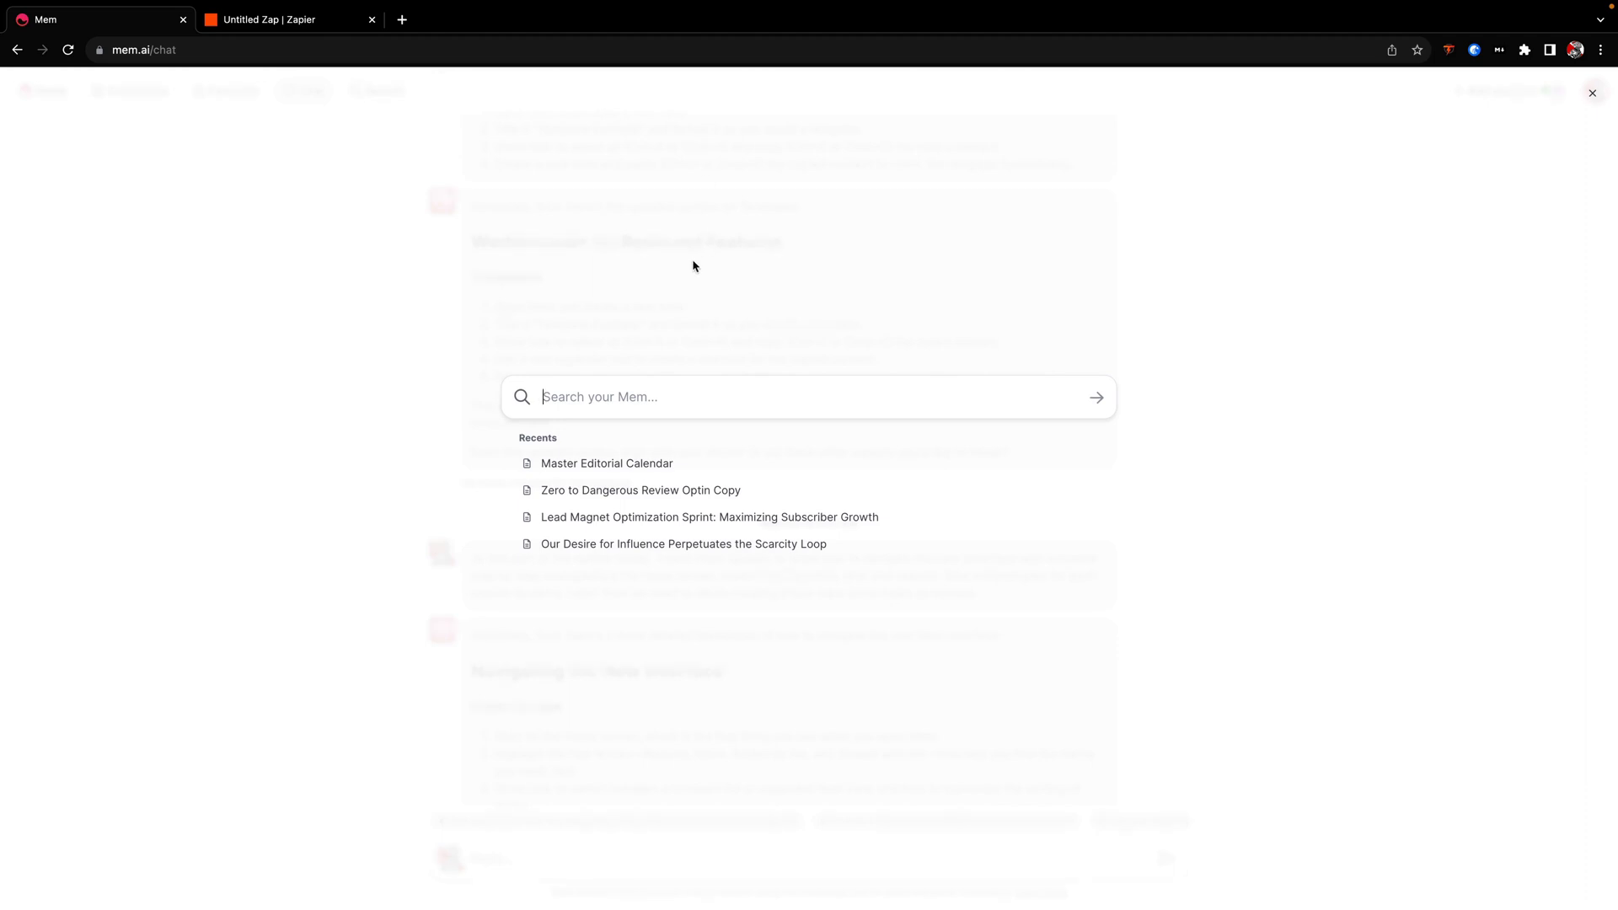
text(artific)
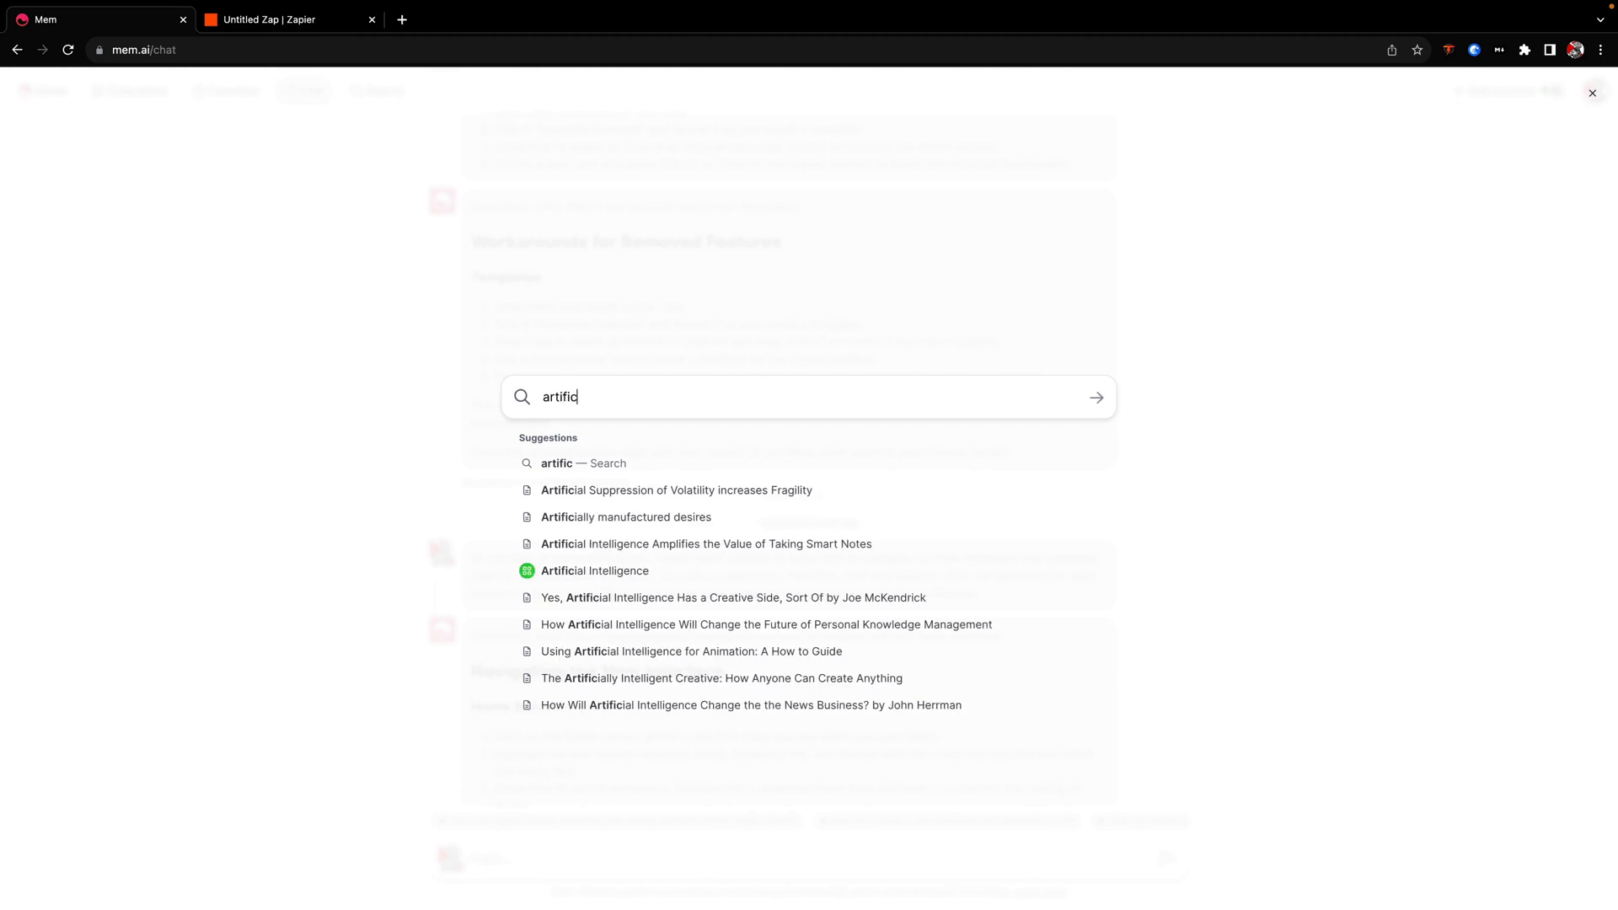
text(ial intelligence)
key(Return)
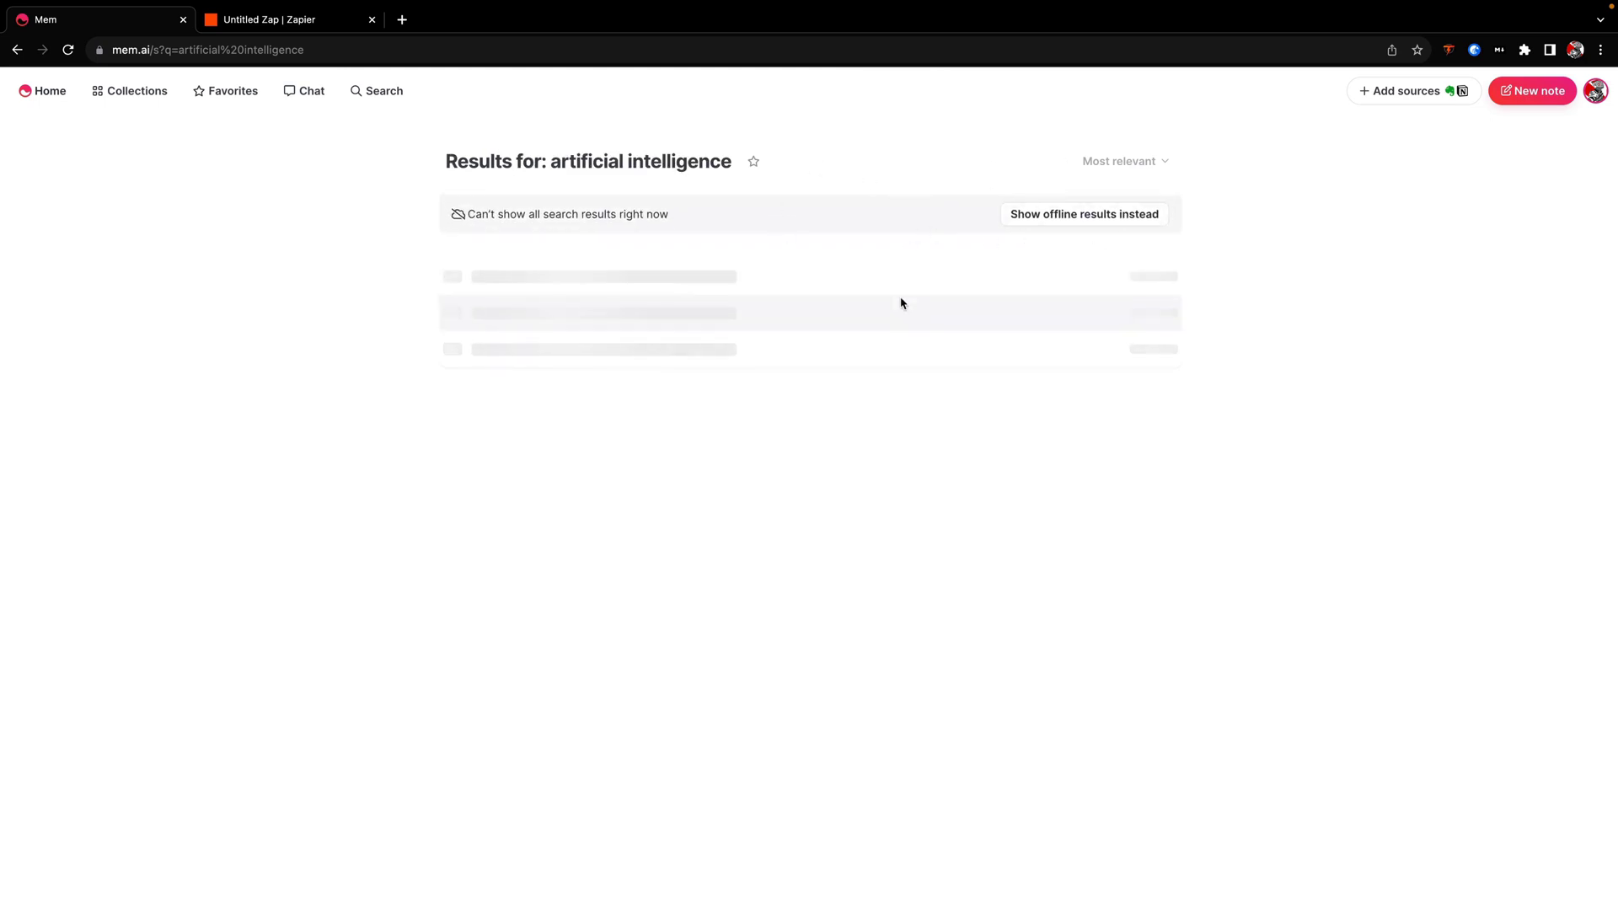
click(1078, 214)
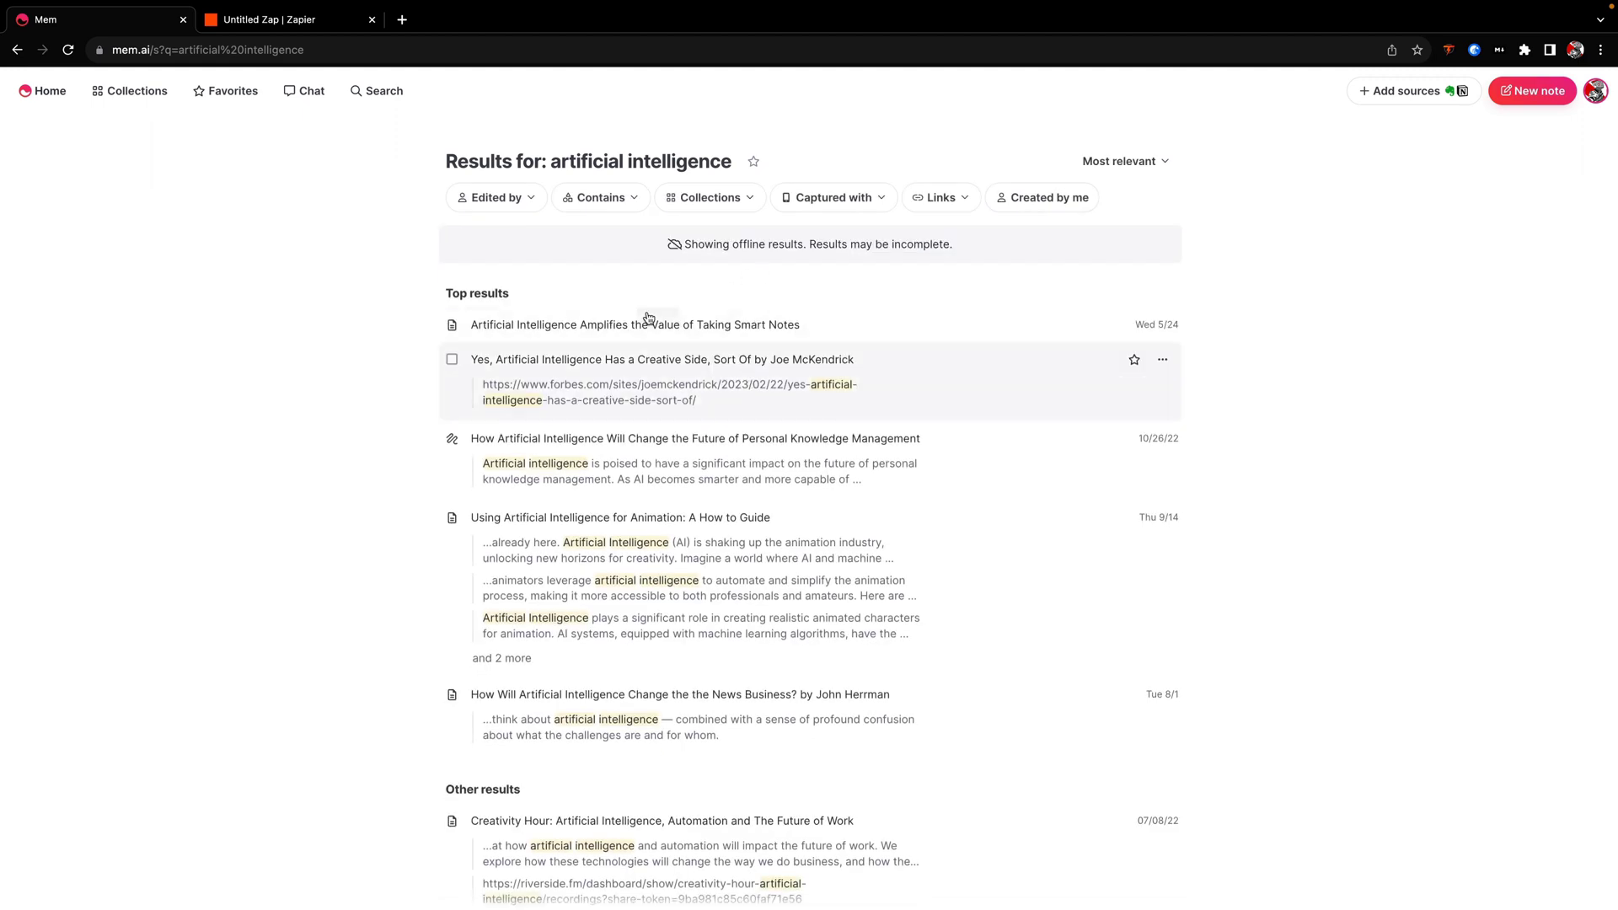
- Preview the editor, content-type, collection and capture-method filters plus the sort options
click(496, 197)
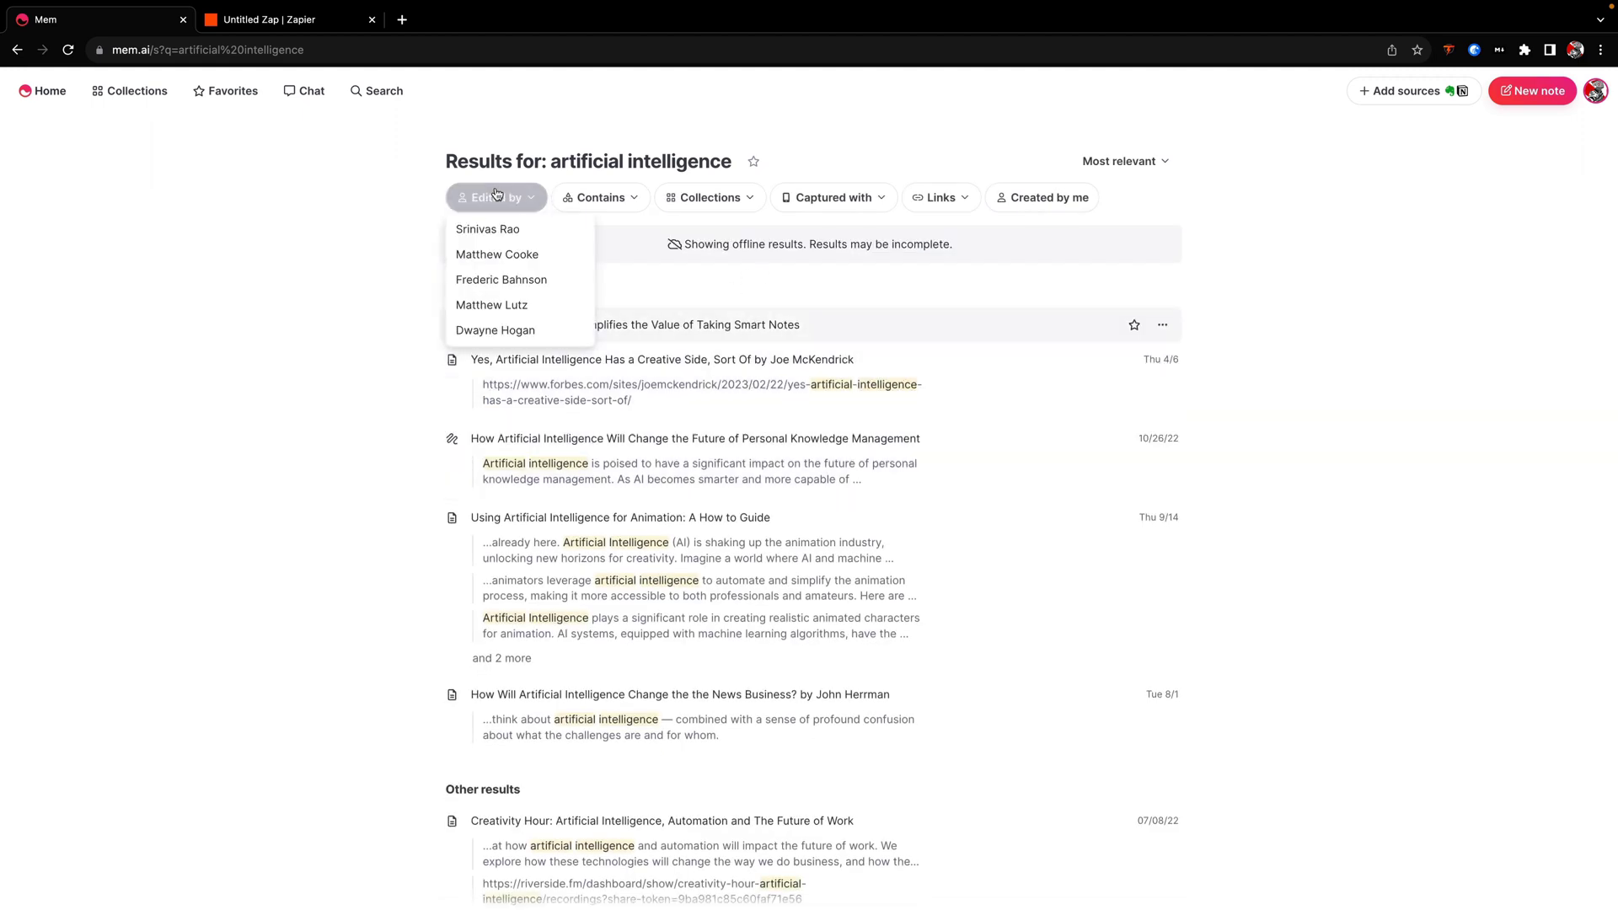
click(626, 209)
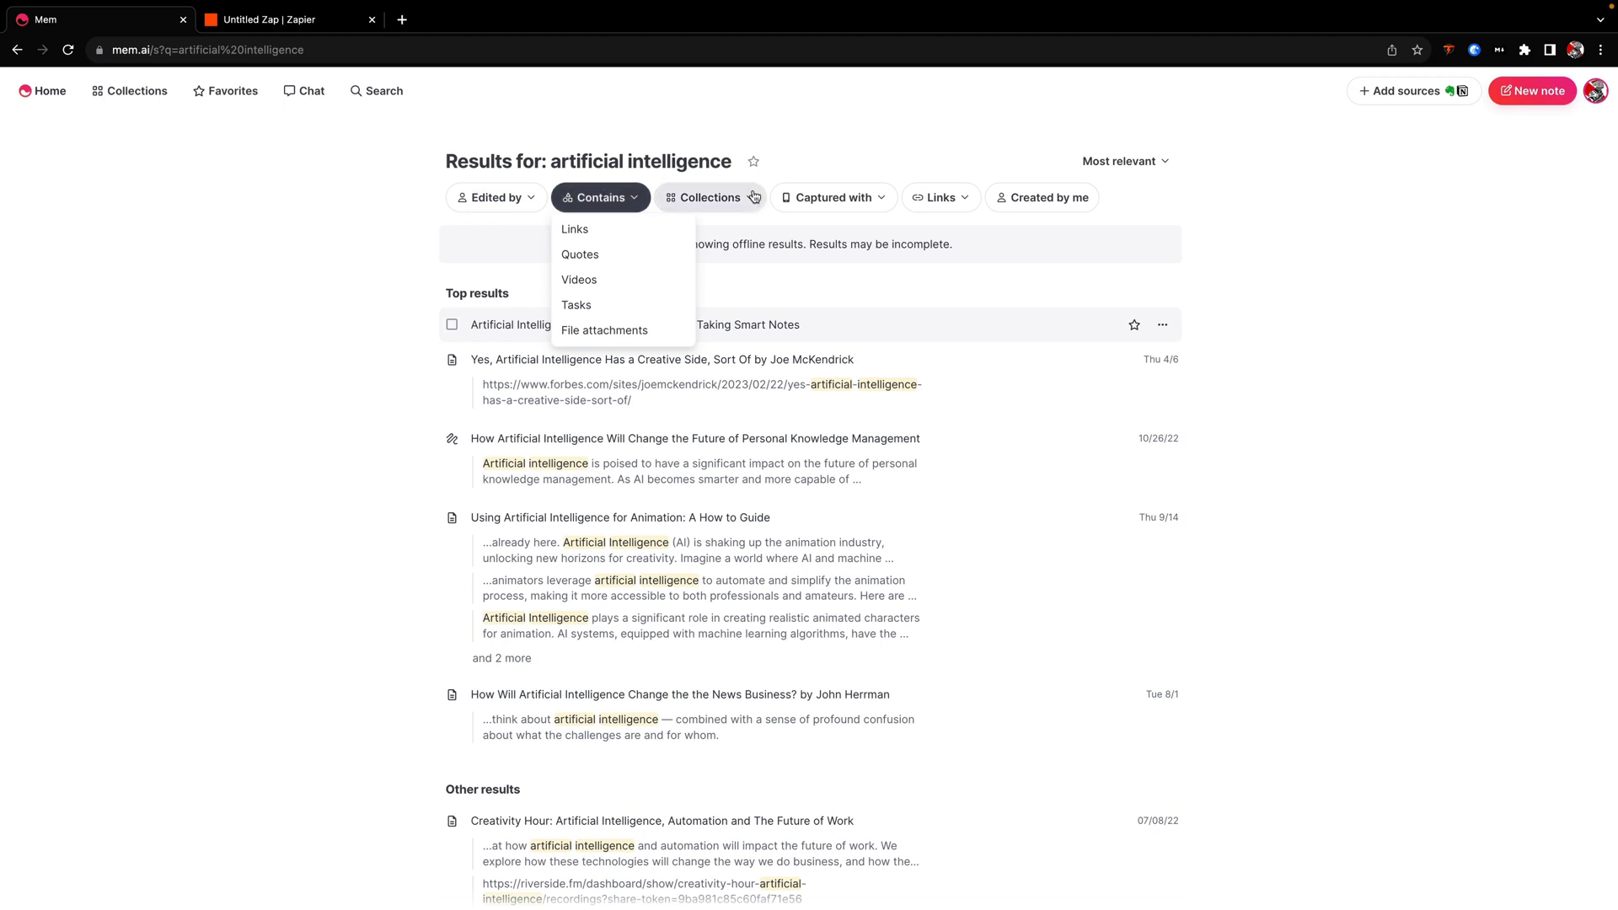
click(713, 199)
click(866, 203)
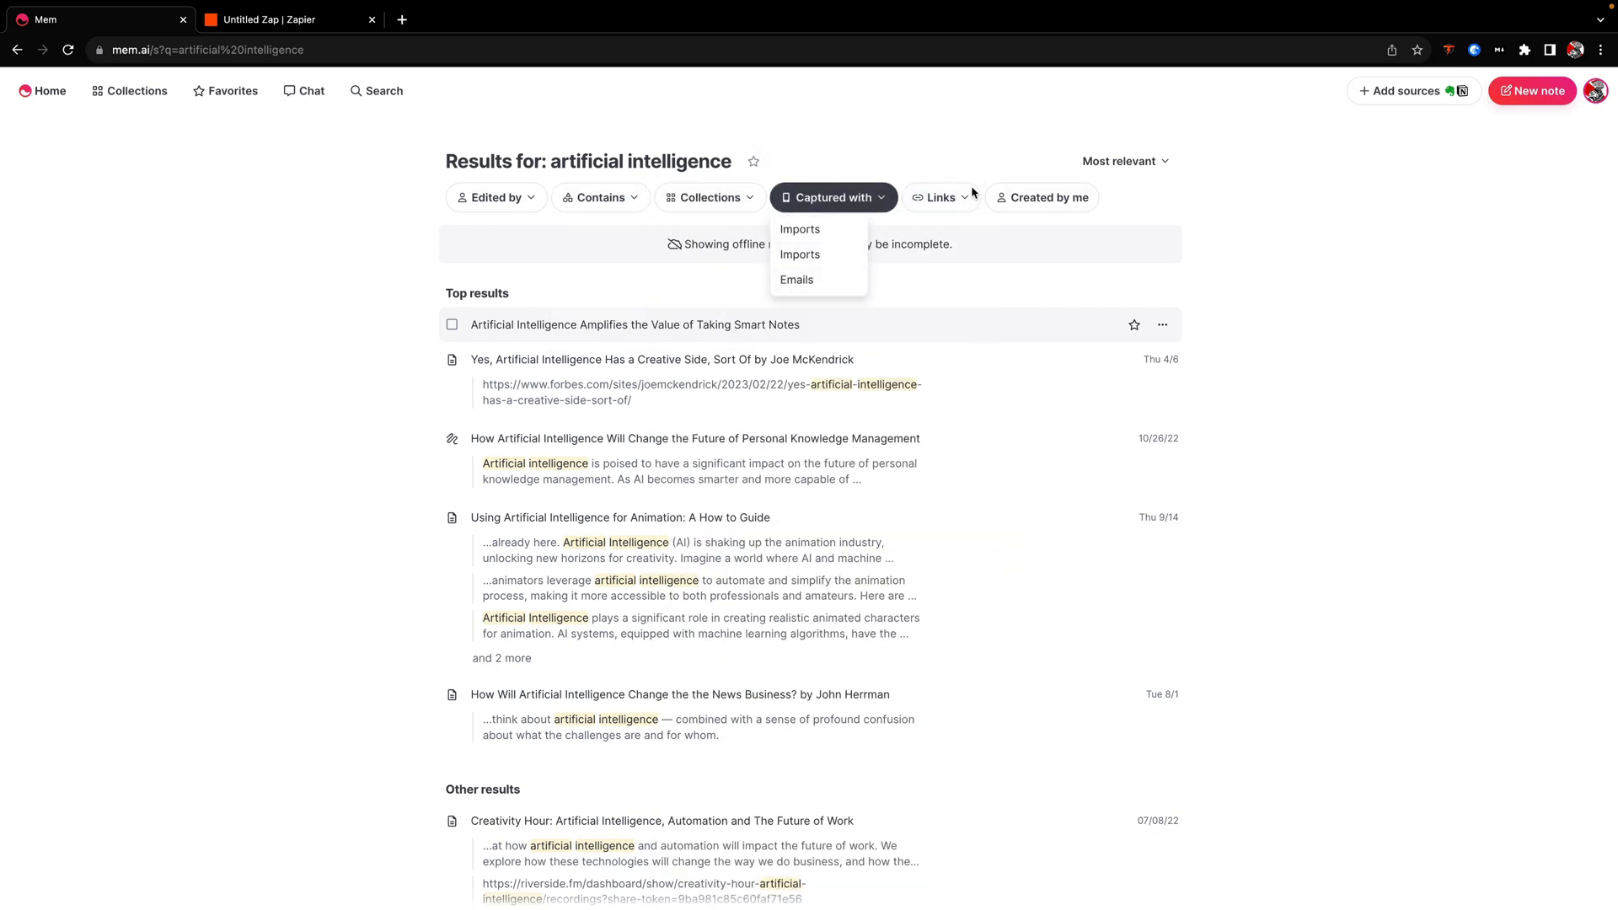
click(968, 153)
click(1147, 163)
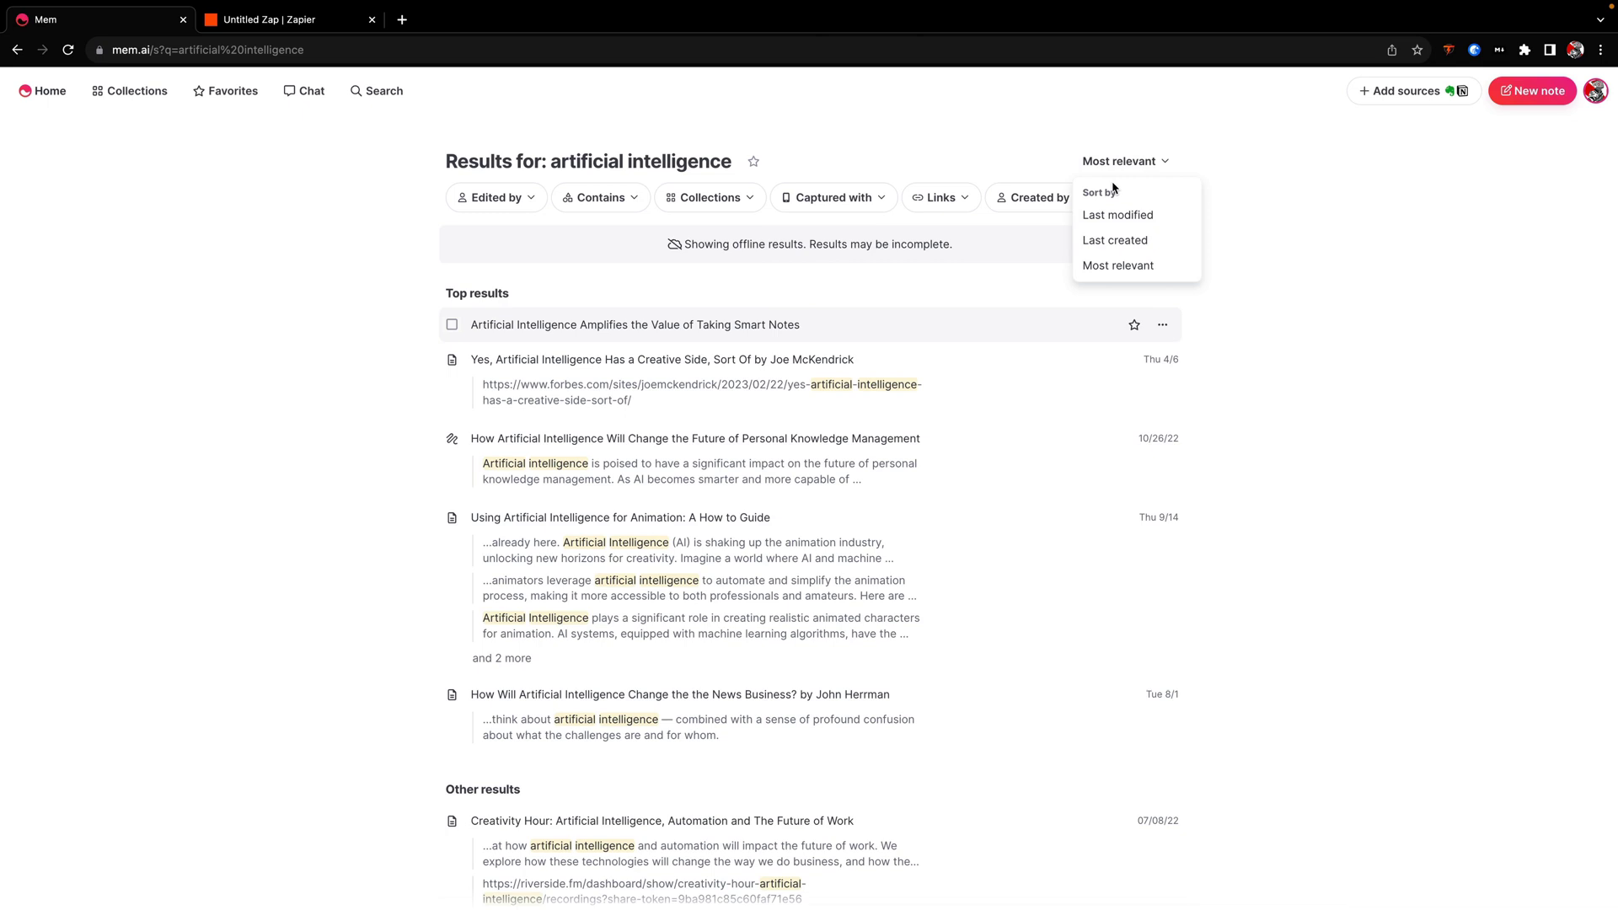
click(775, 130)
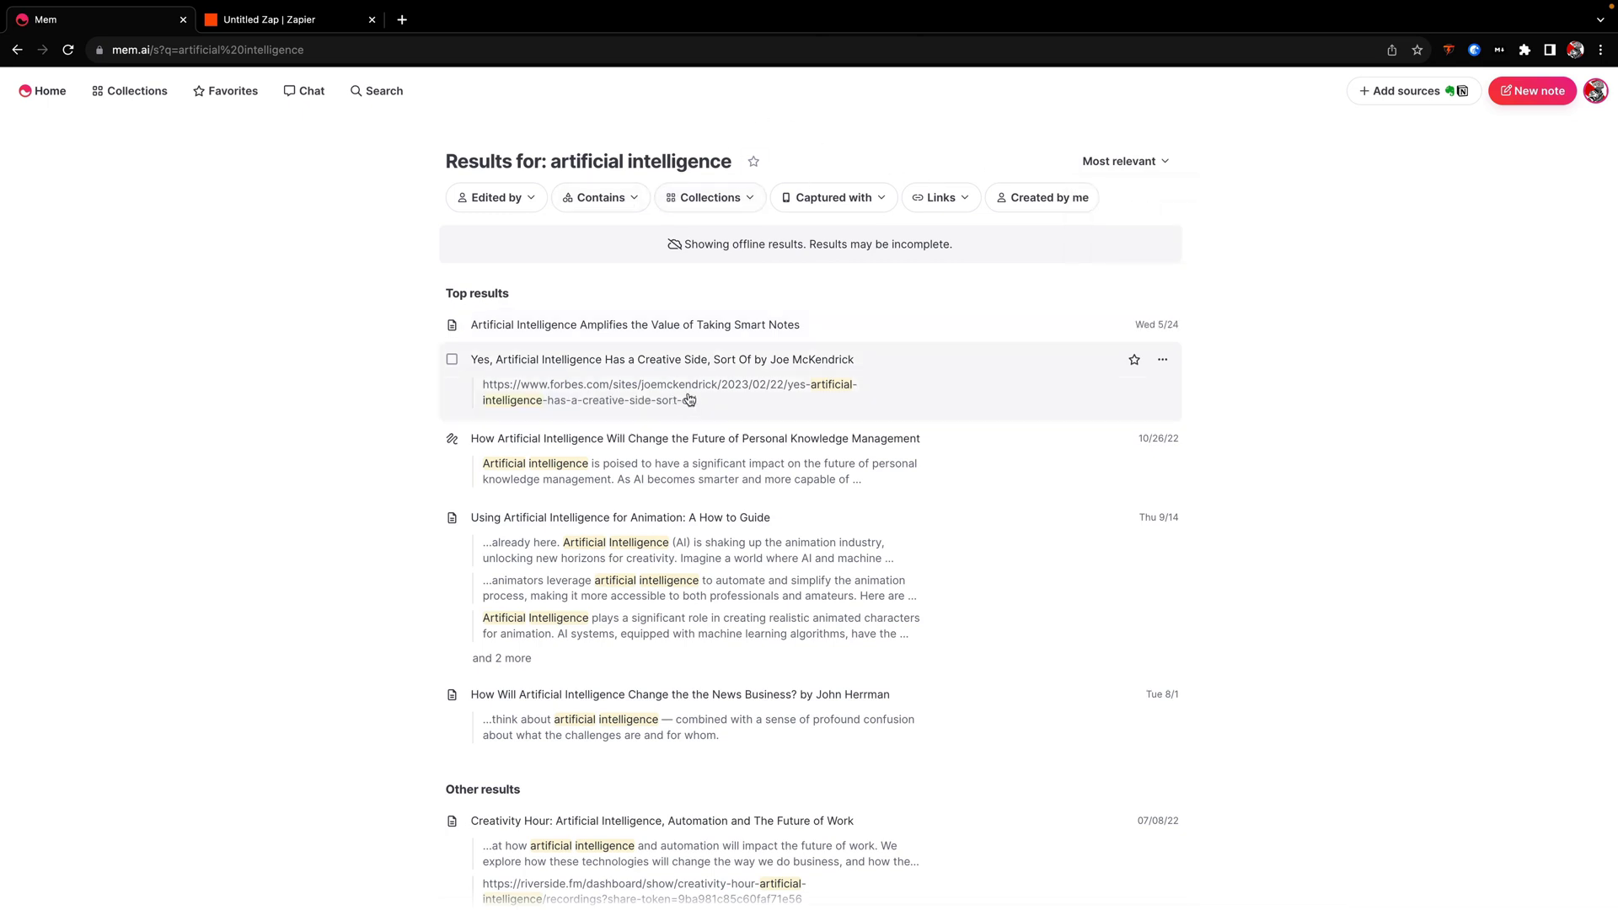
mouse_move(725, 325)
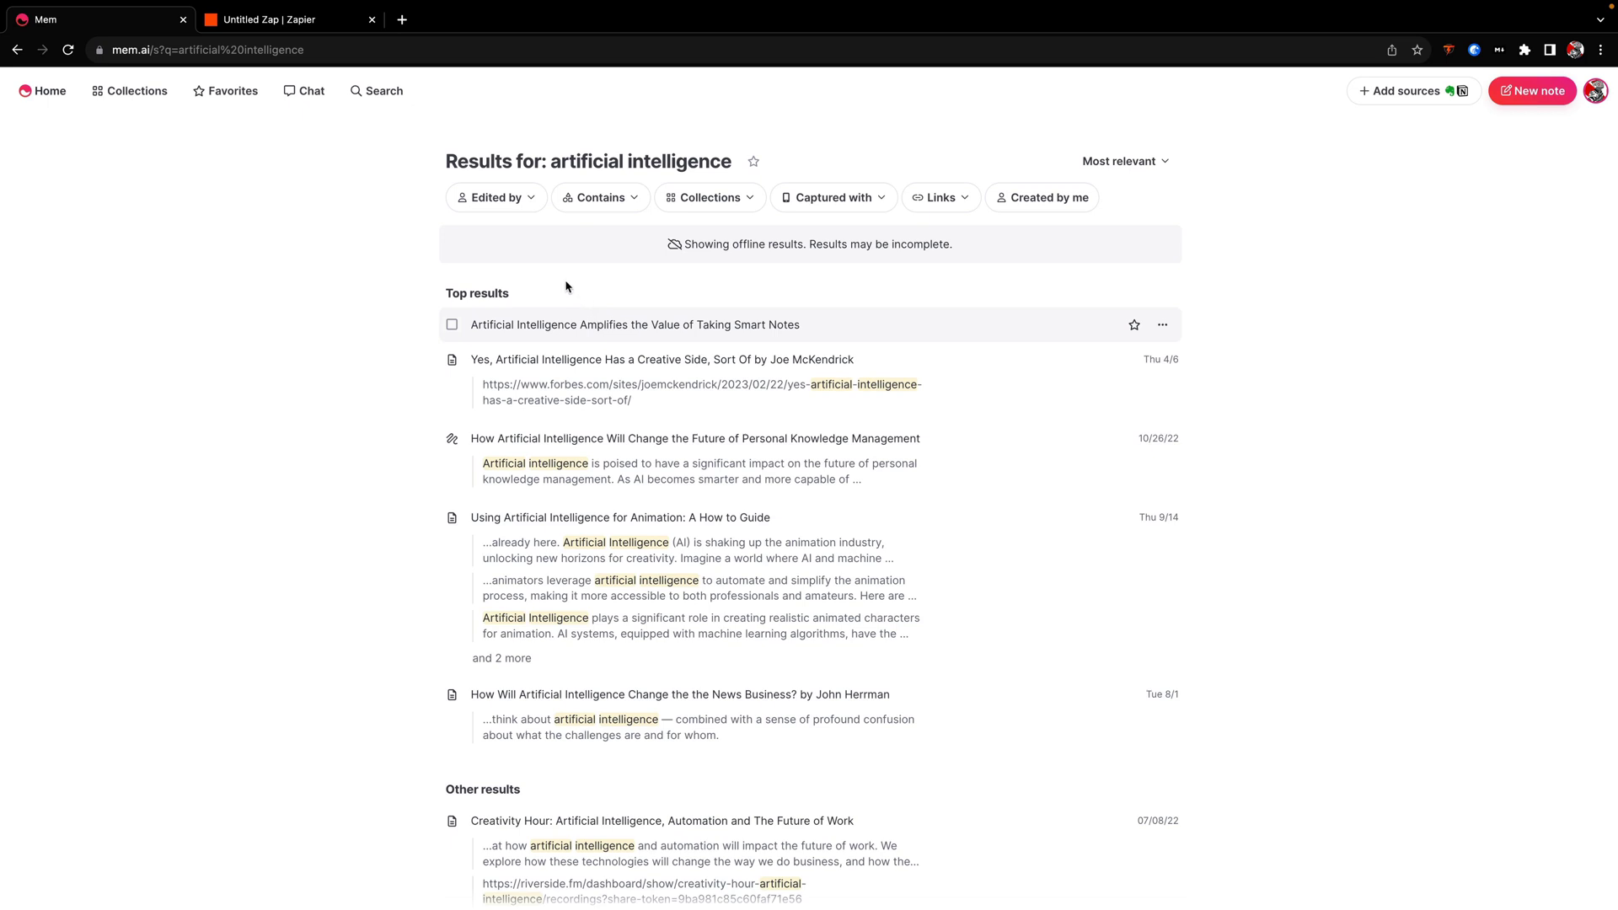
- Return from the search results to the All notes view via Home
click(44, 91)
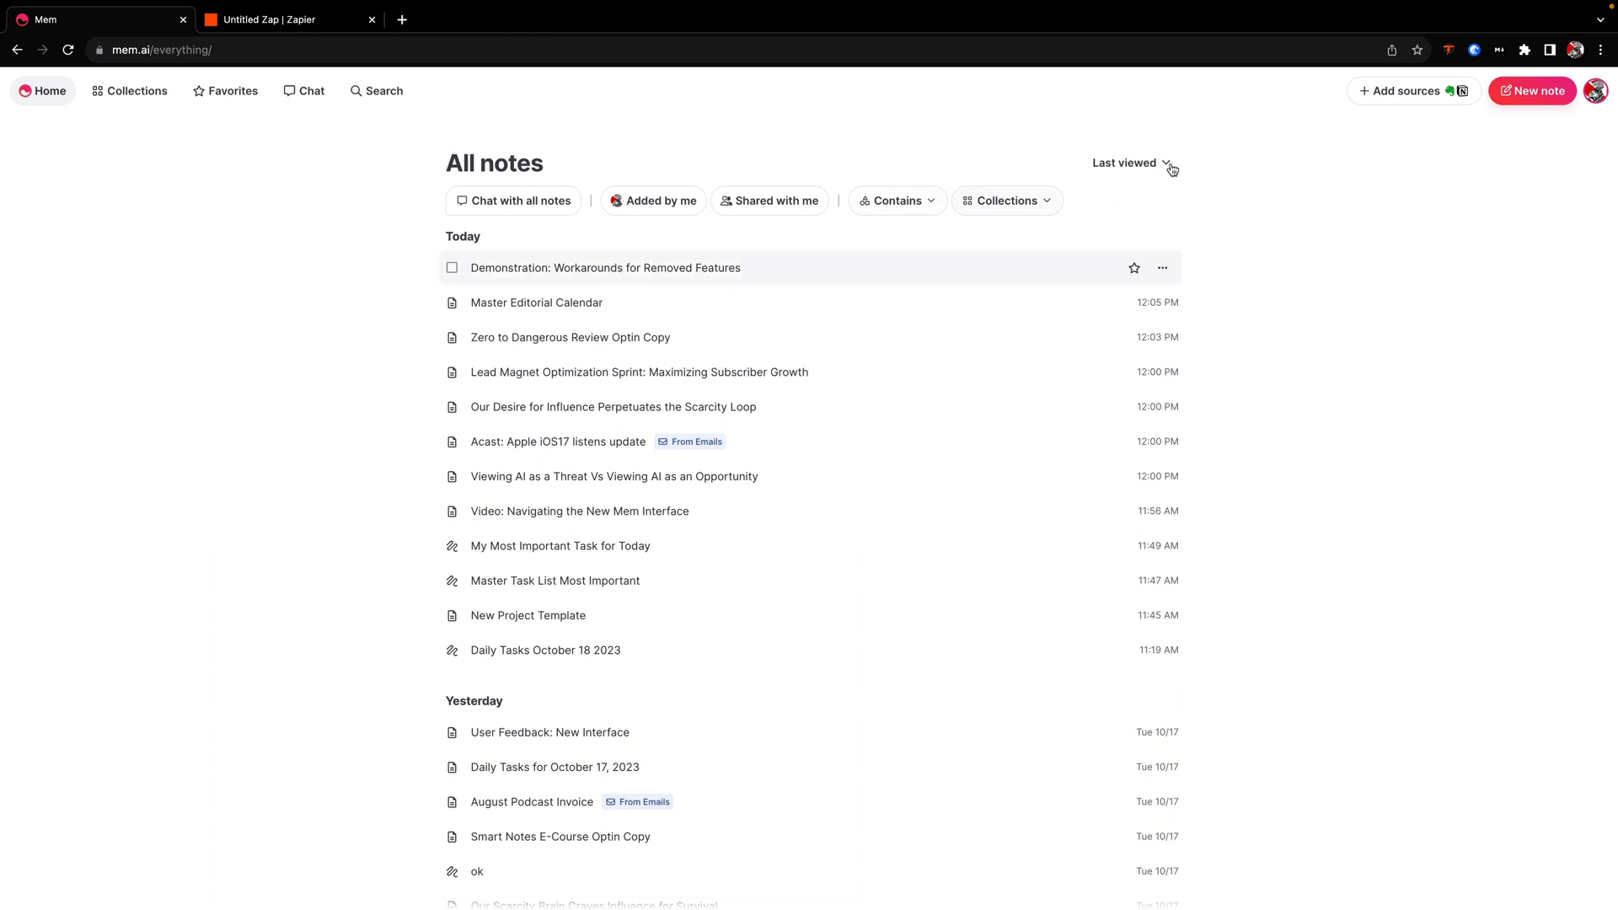
- Open Add sources and review the Evernote, Notion, Markdown, Zapier and API options
click(1406, 91)
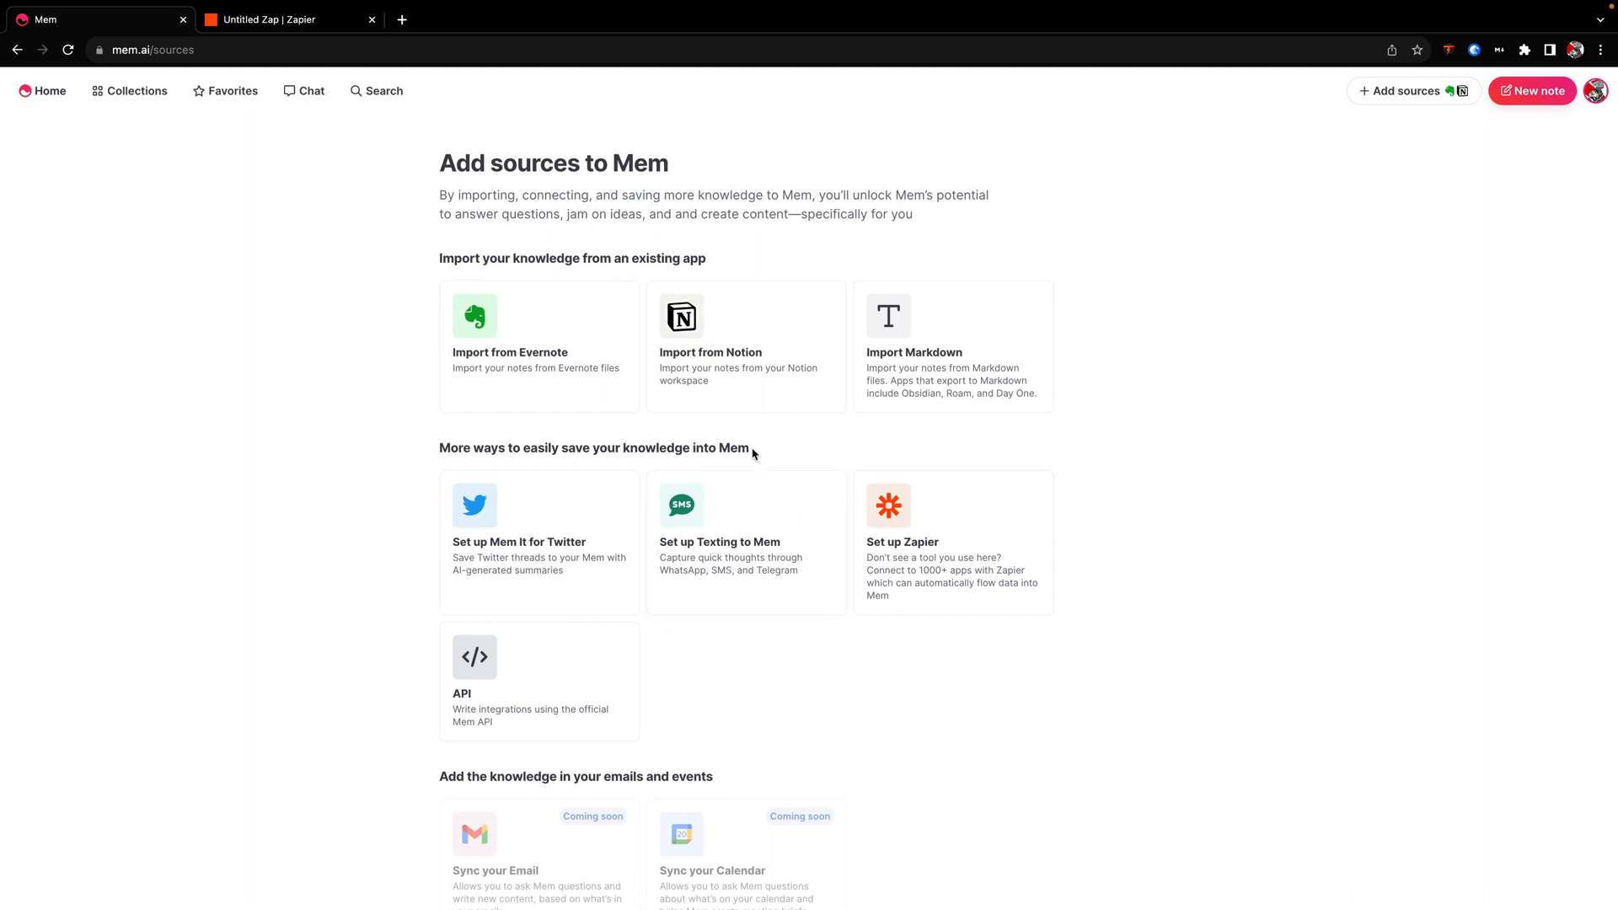
scroll(986, 593, down, 2)
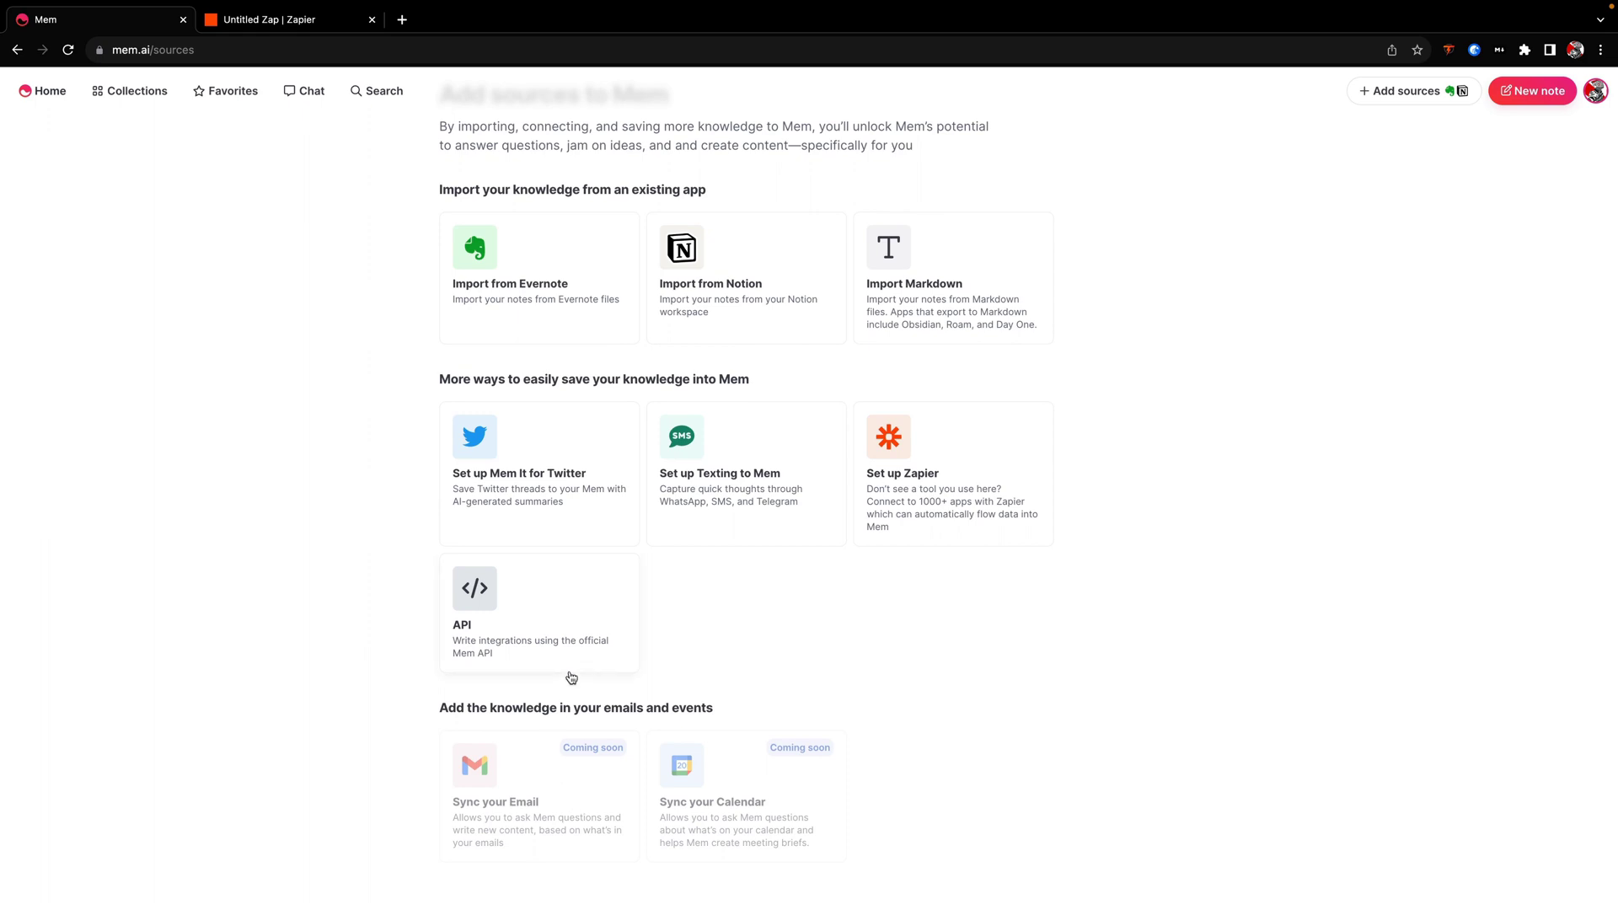
scroll(567, 678, up, 1)
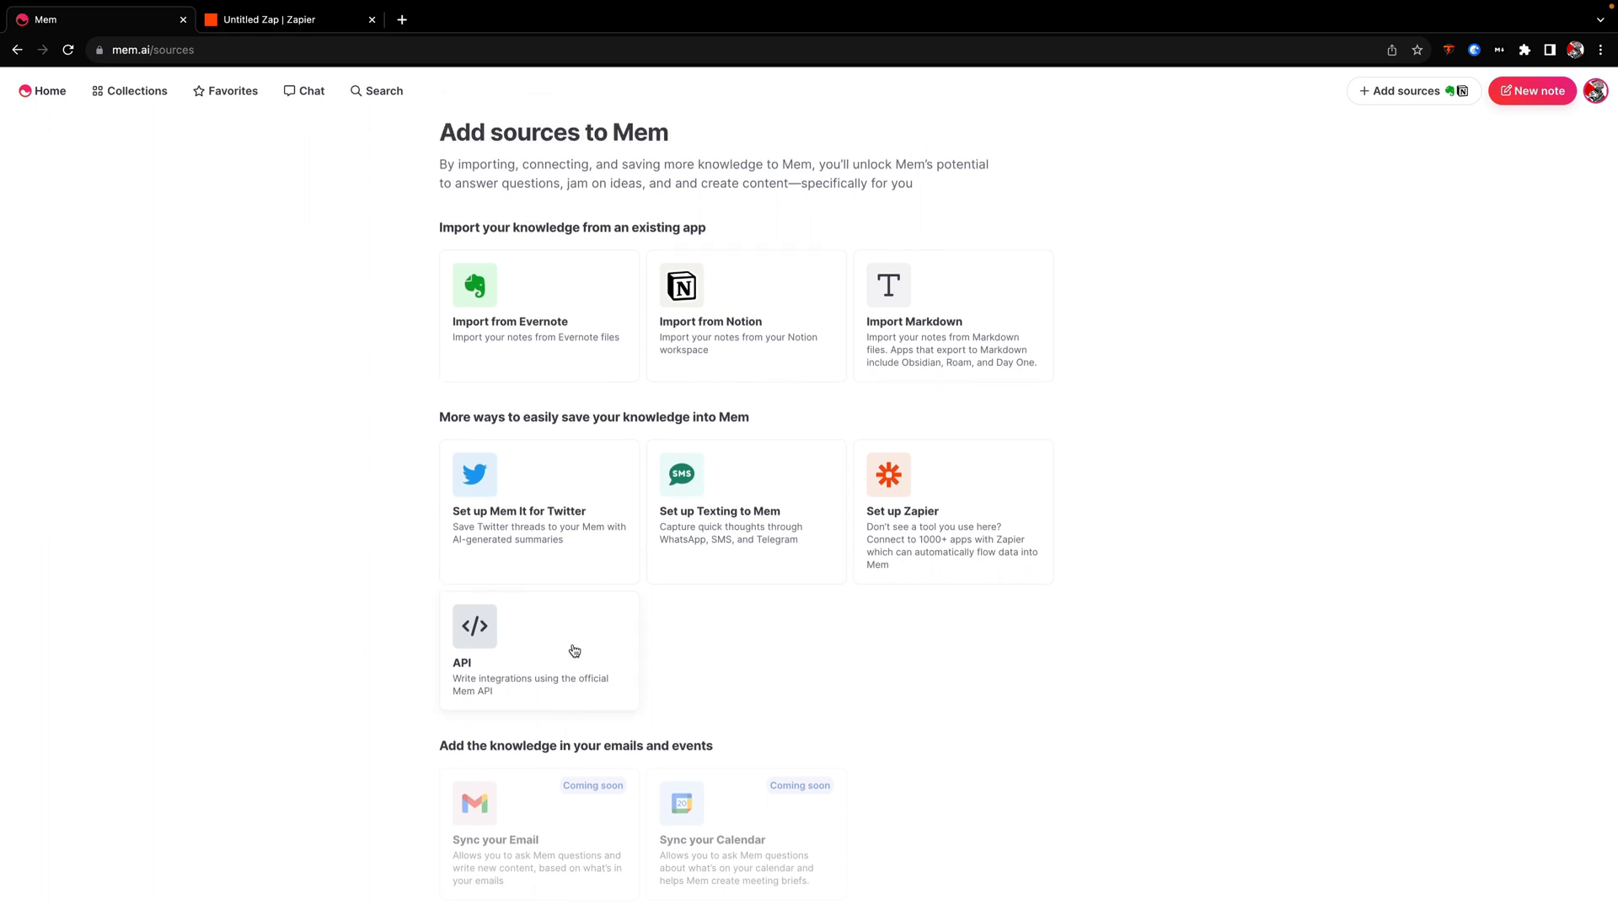
scroll(671, 571, up, 1)
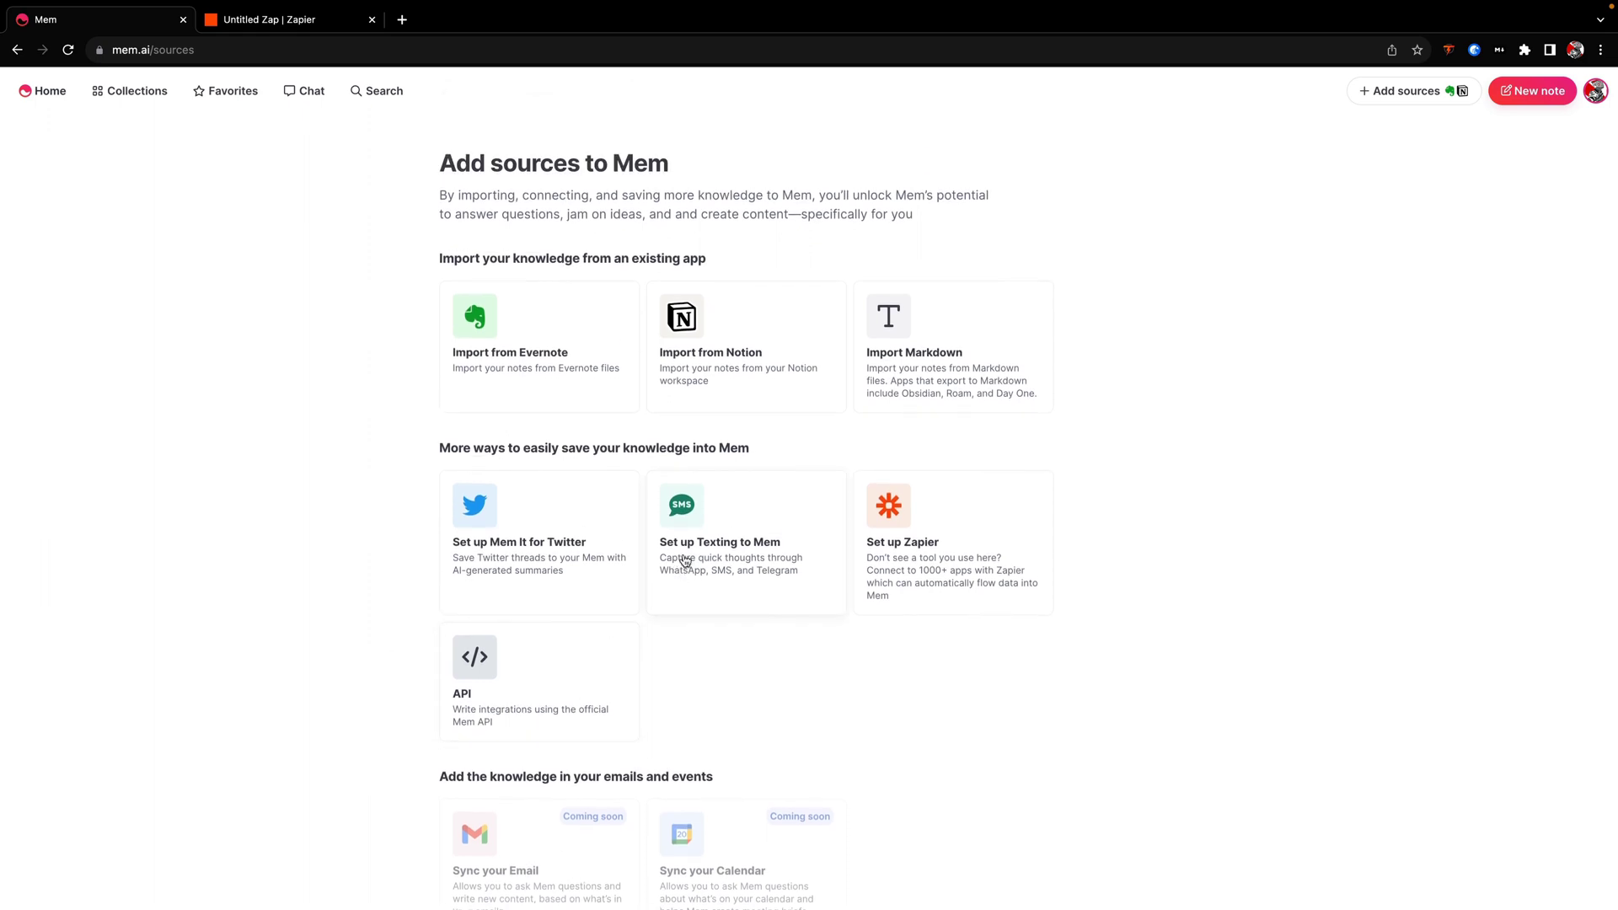